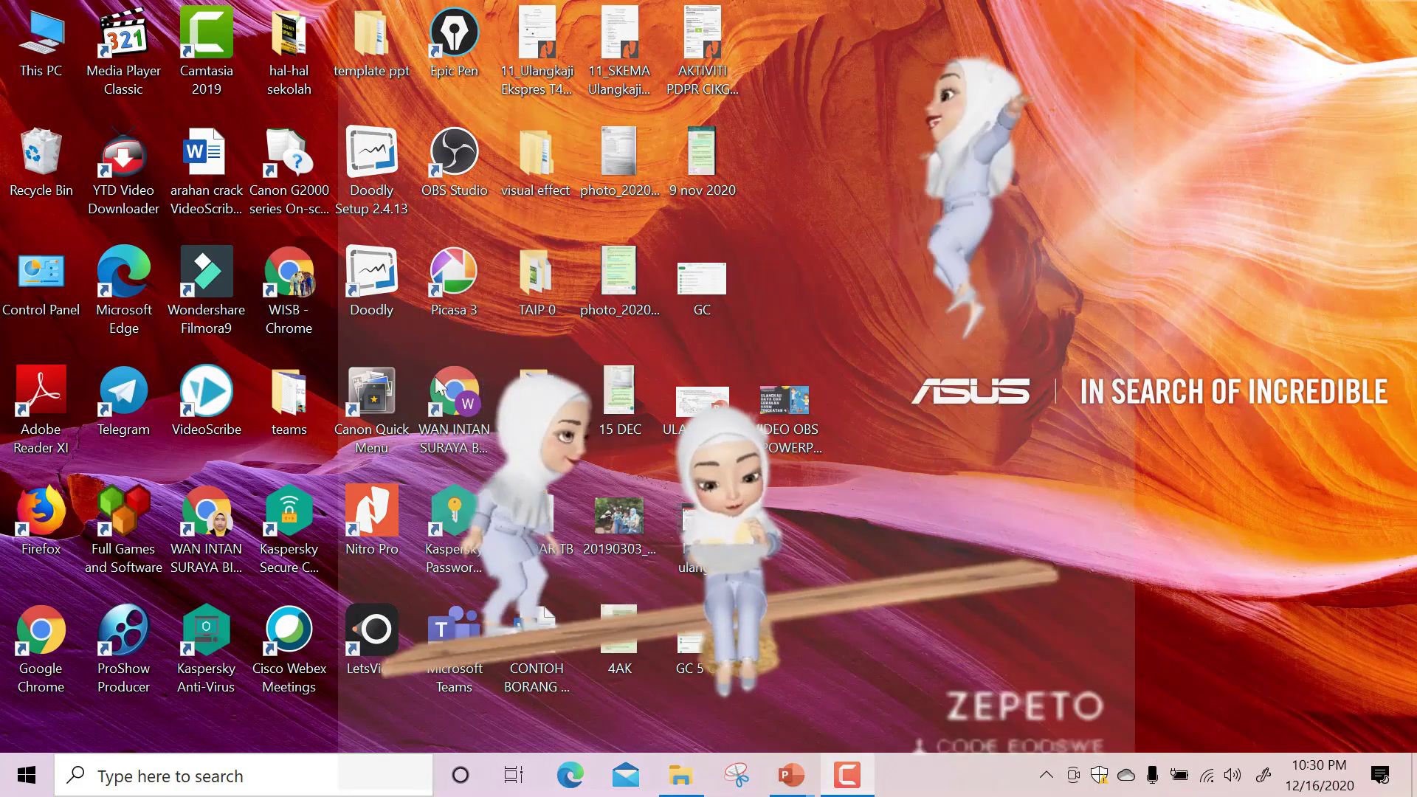
double_click(226, 527)
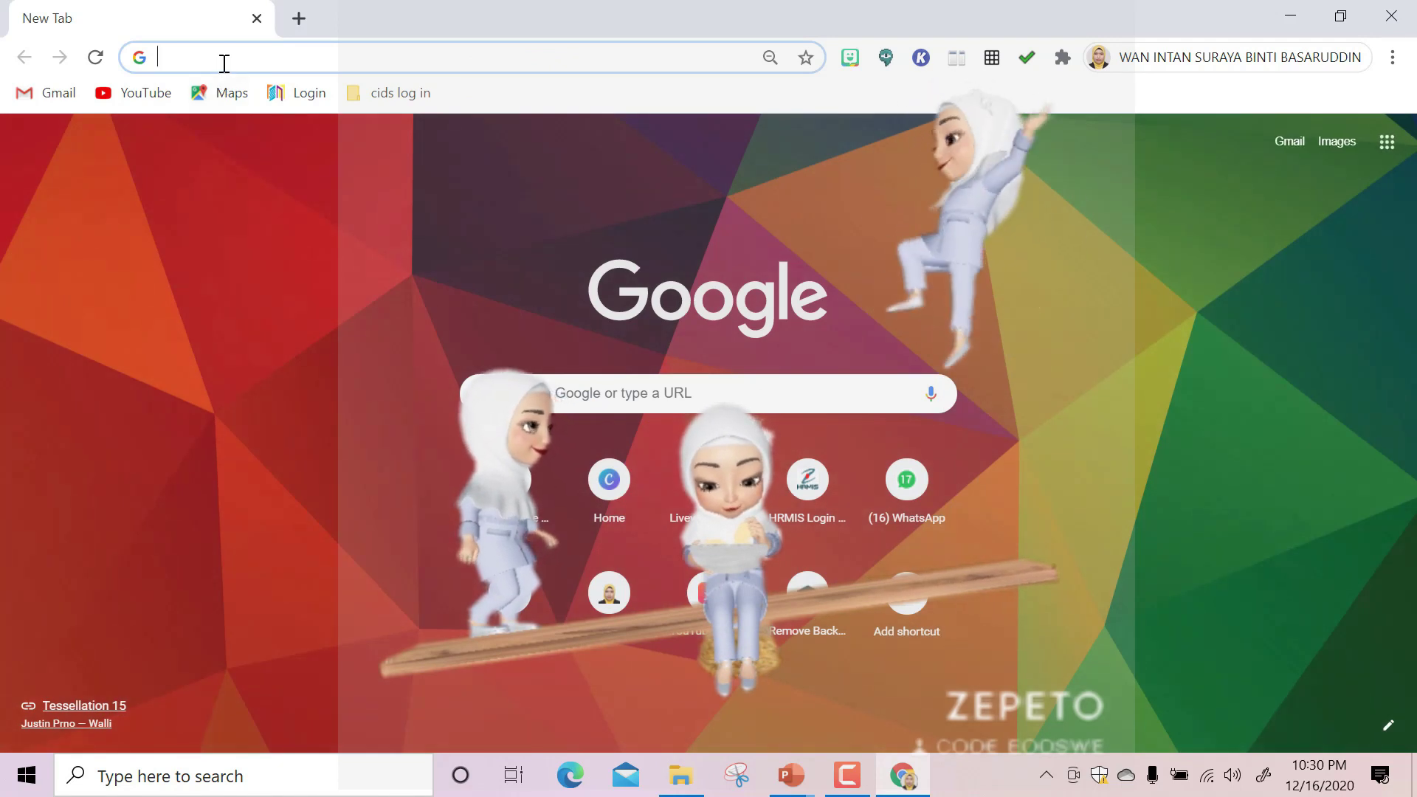
click(224, 64)
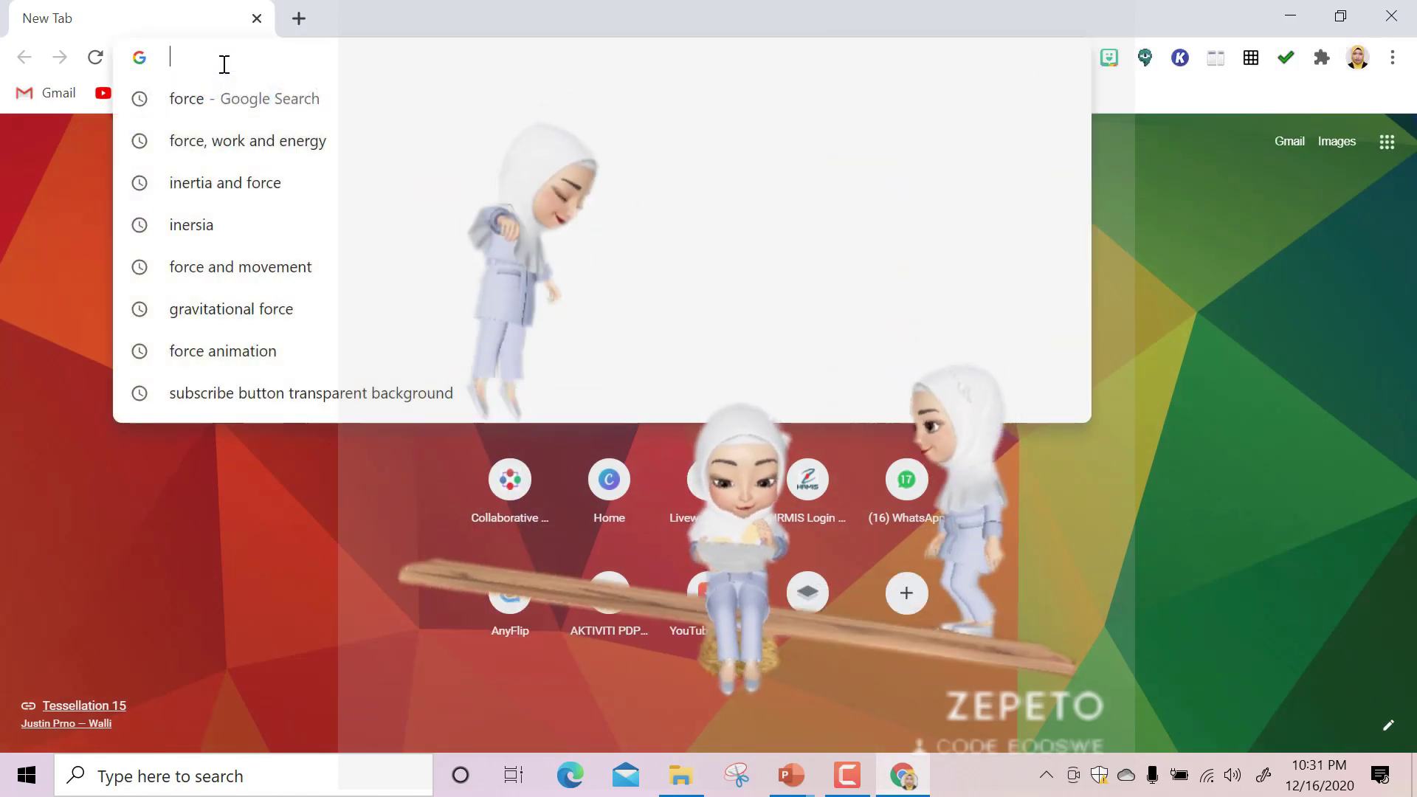
text(ht)
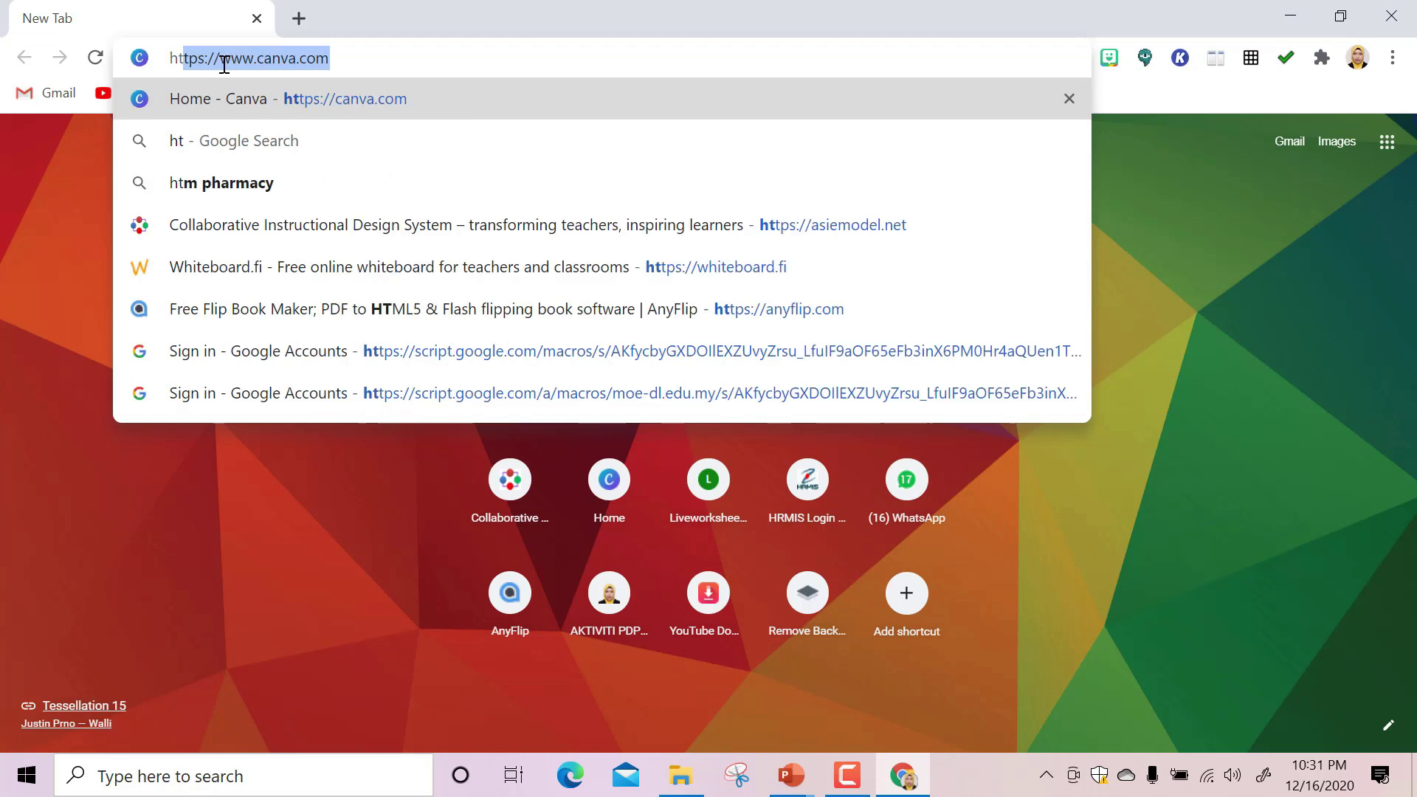
click(352, 57)
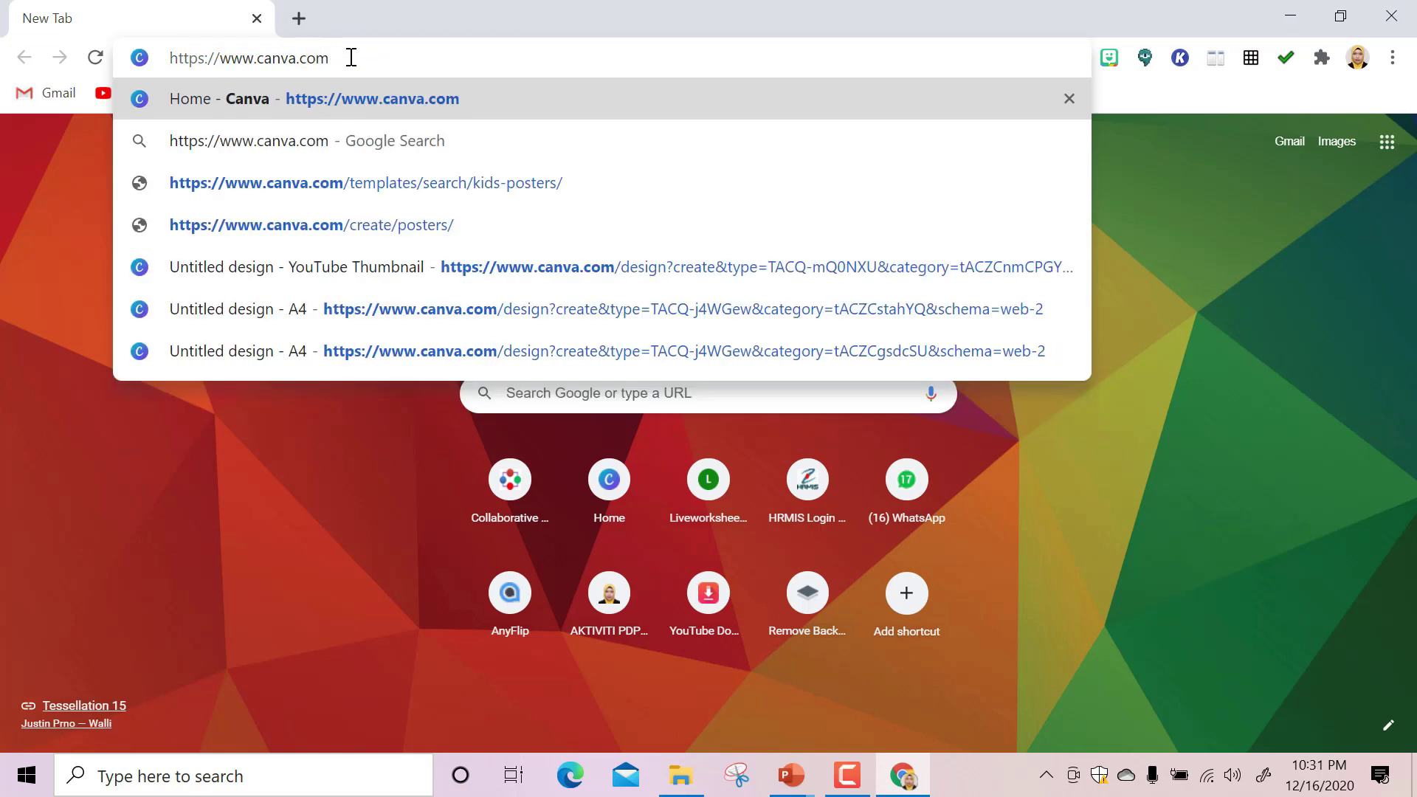
key(BackSpace)
key(BackSpace)
key(BackSpace)
key(BackSpace)
key(BackSpace)
key(BackSpace)
key(BackSpace)
key(BackSpace)
key(BackSpace)
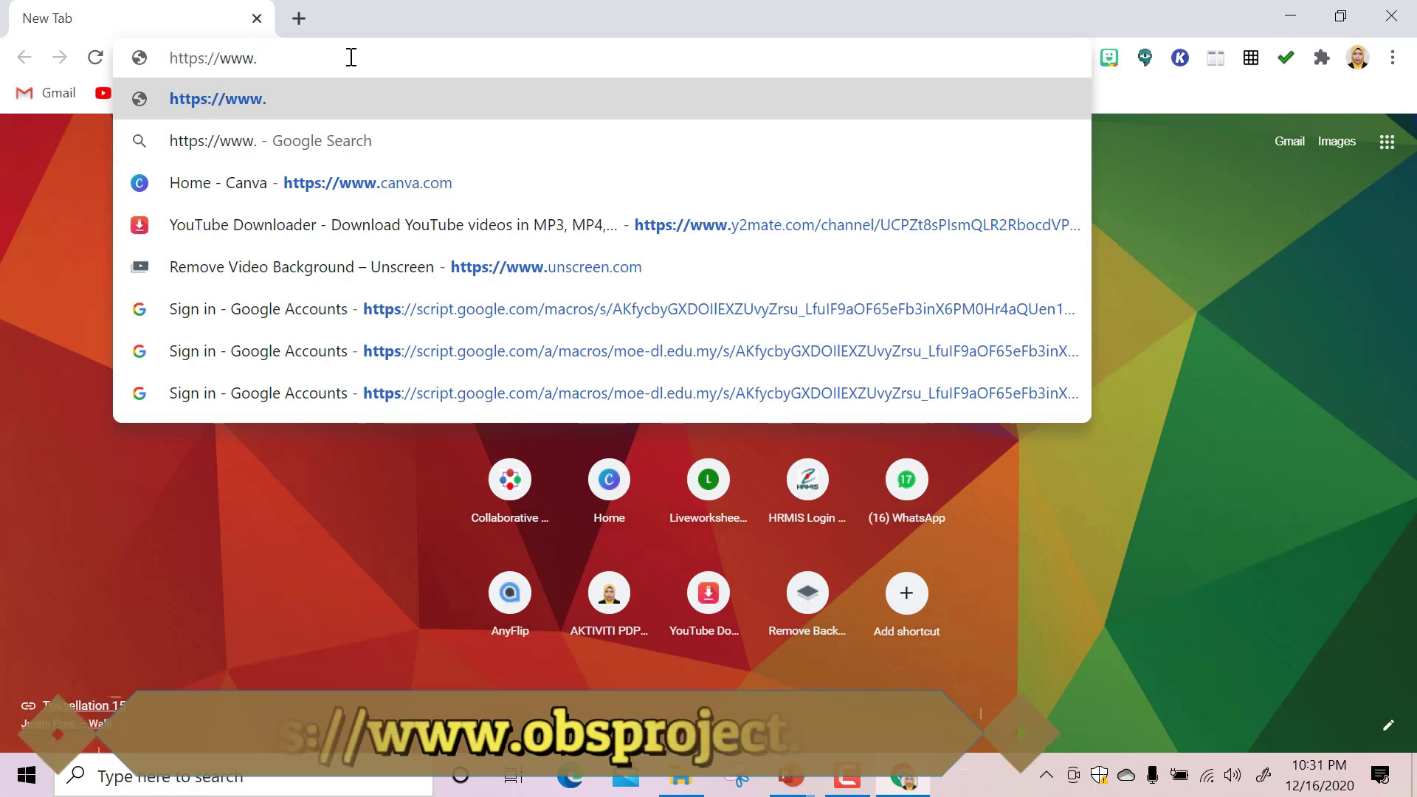
text(ob)
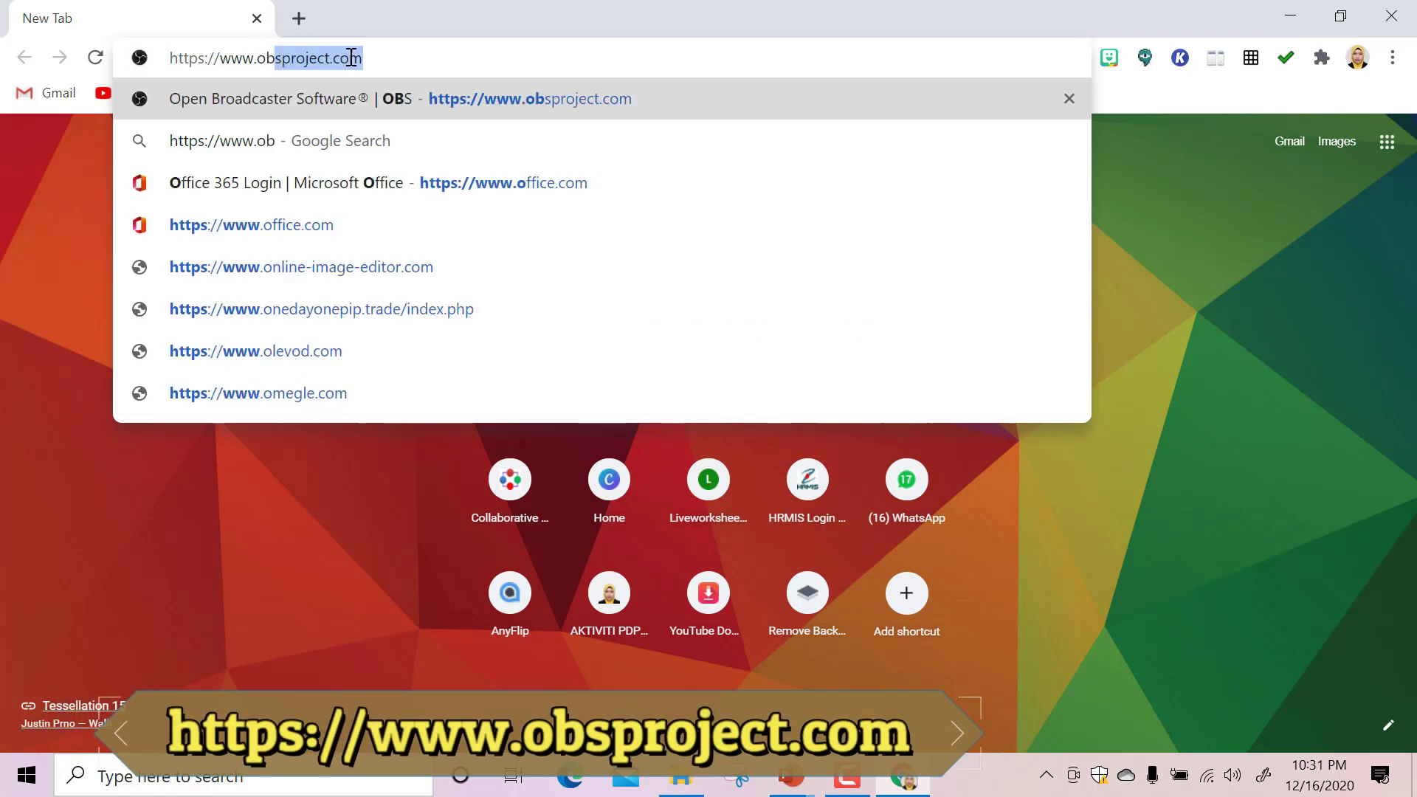
text(s)
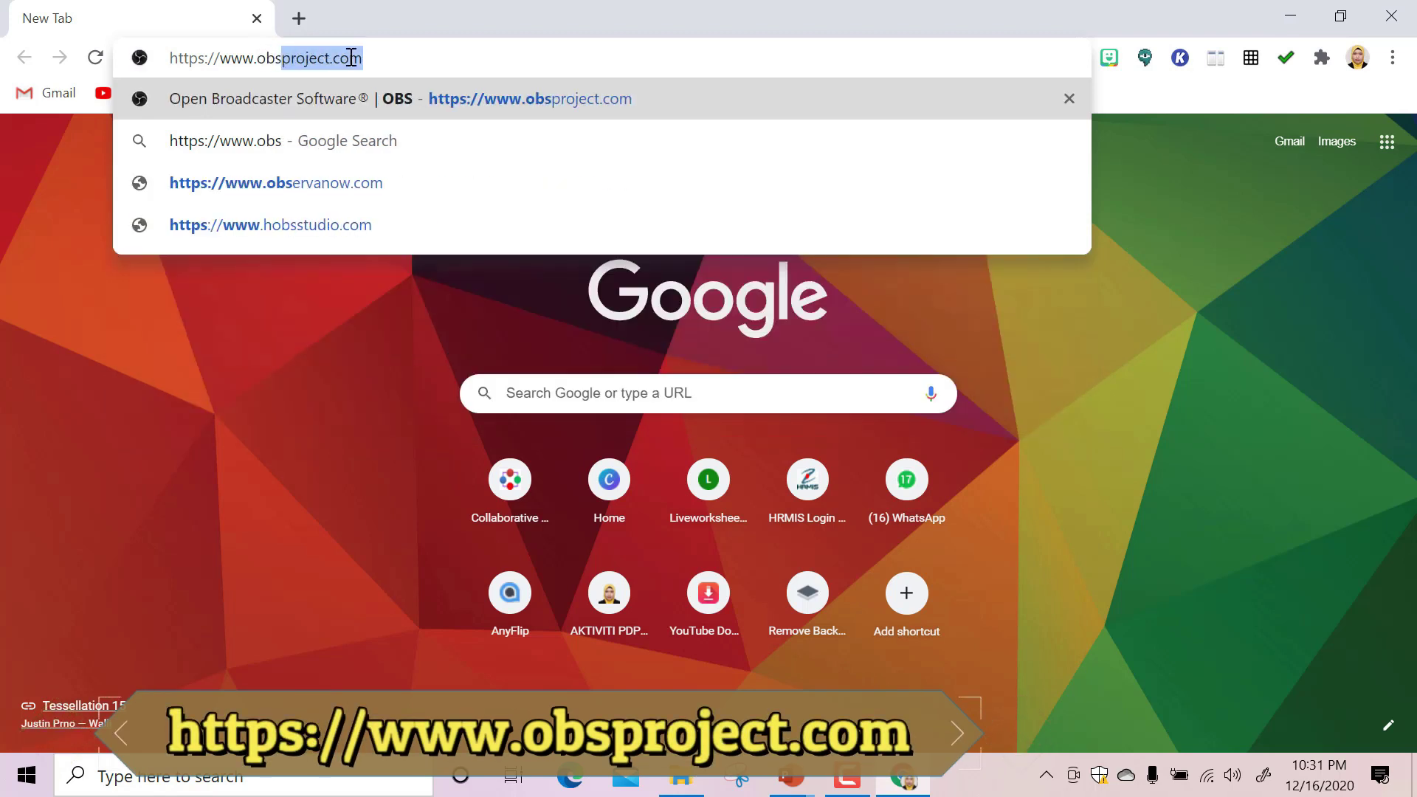
key(Right)
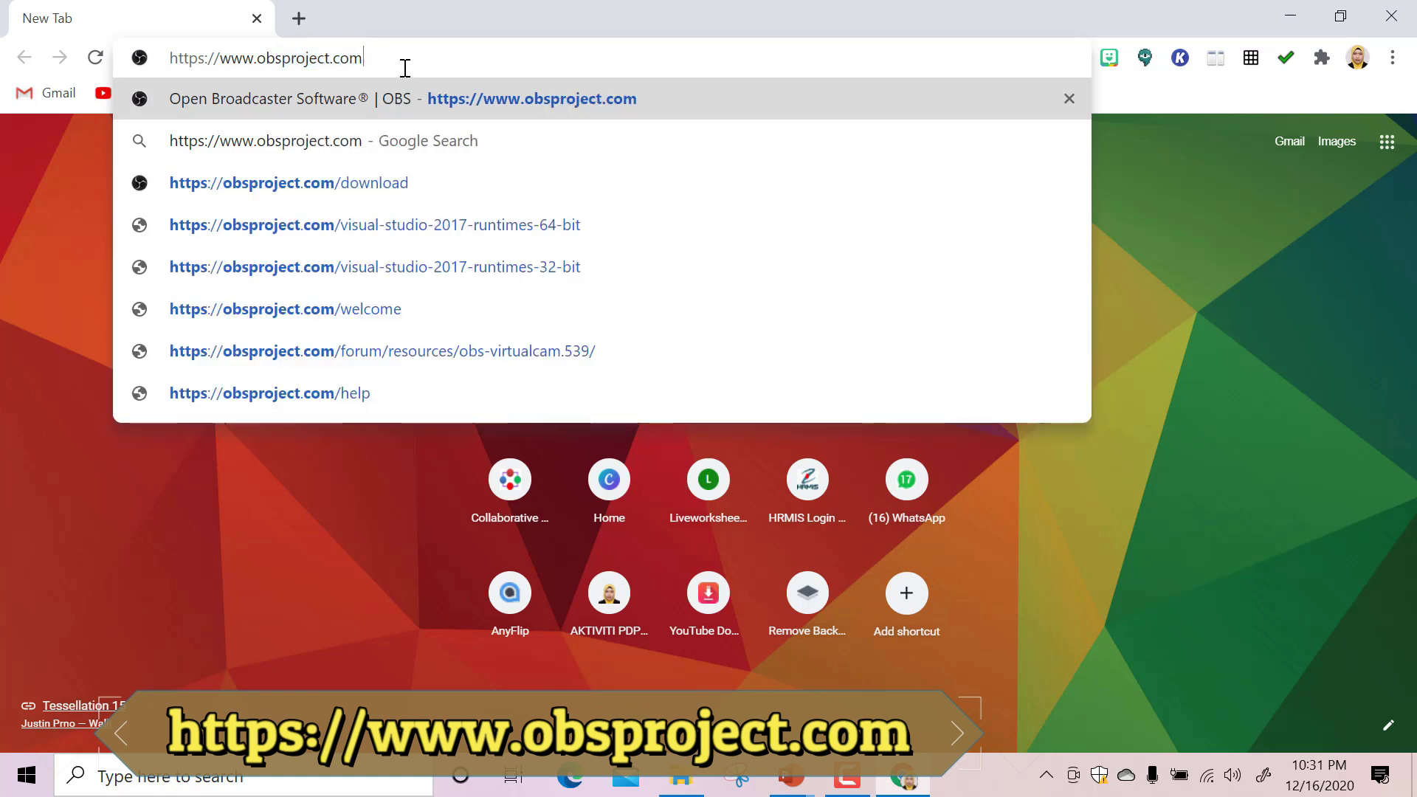
key(Return)
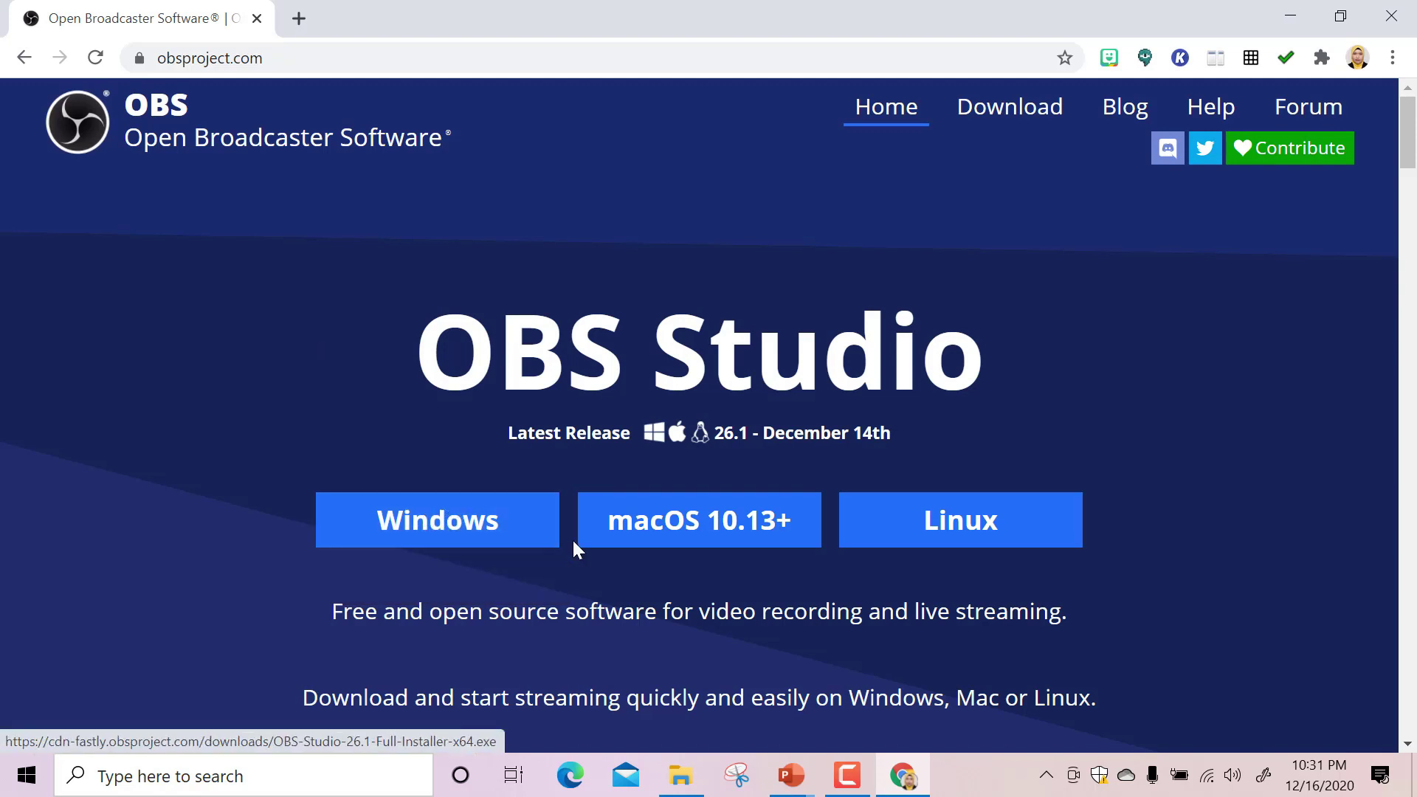
scroll(573, 547, down, 3)
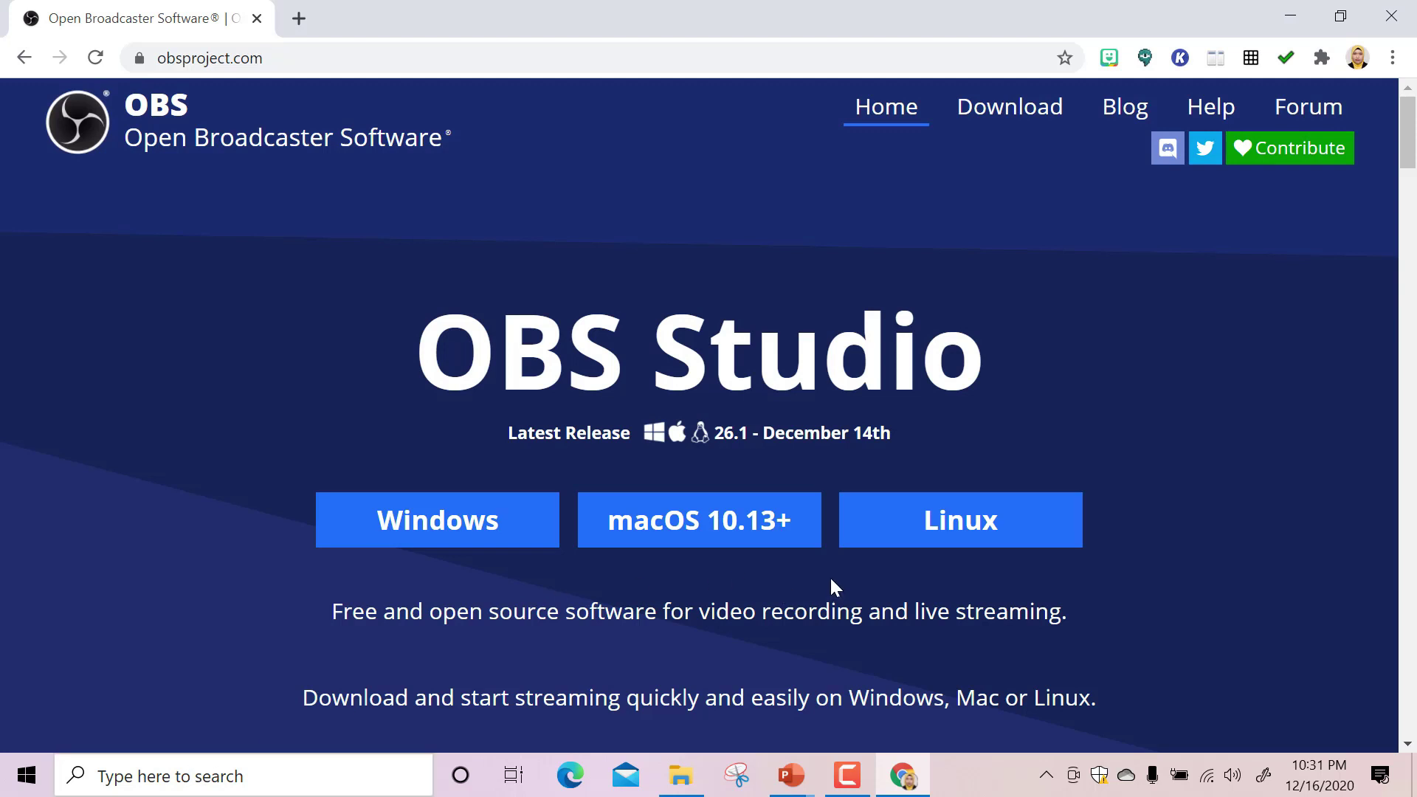
Step: Close the browser and launch OBS Studio from the desktop
click(1399, 14)
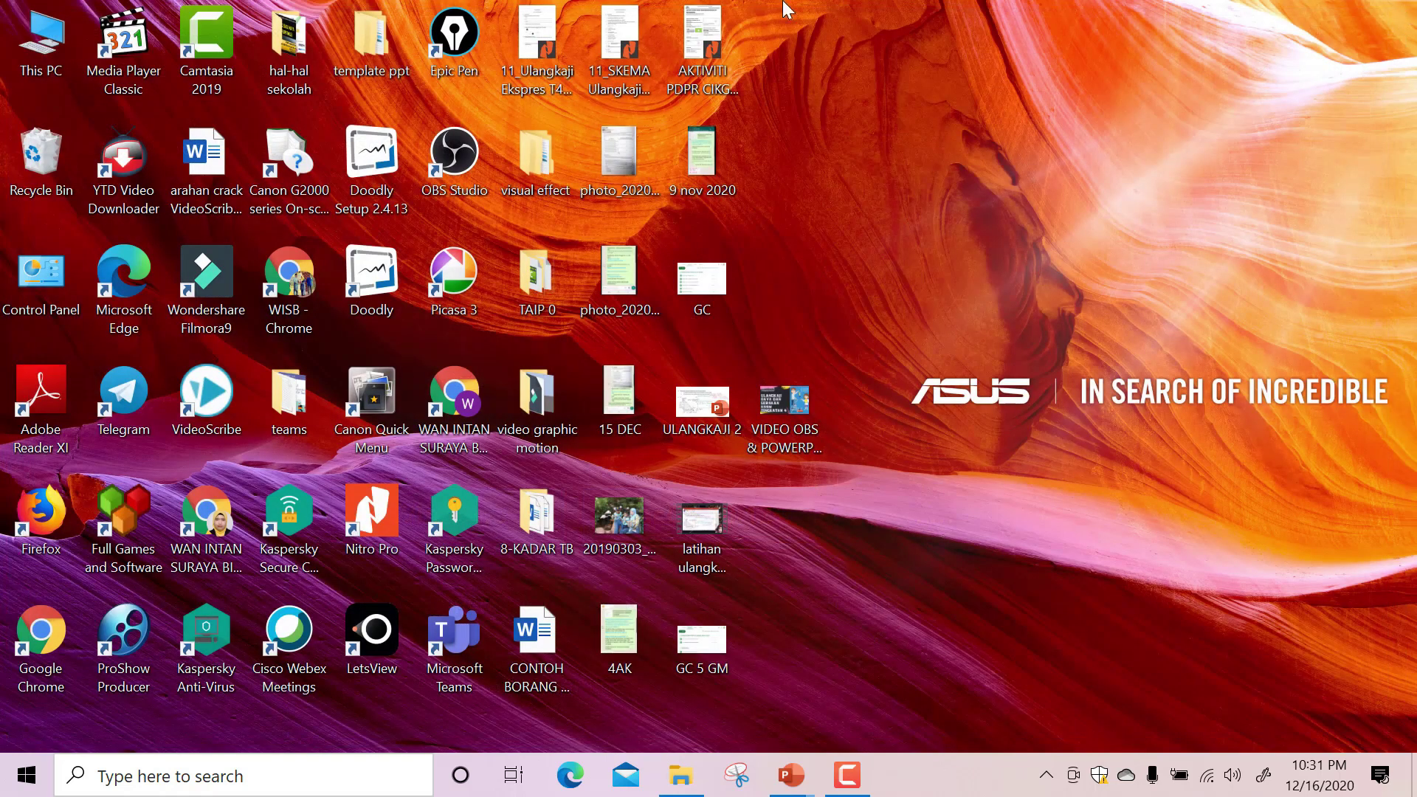
double_click(478, 177)
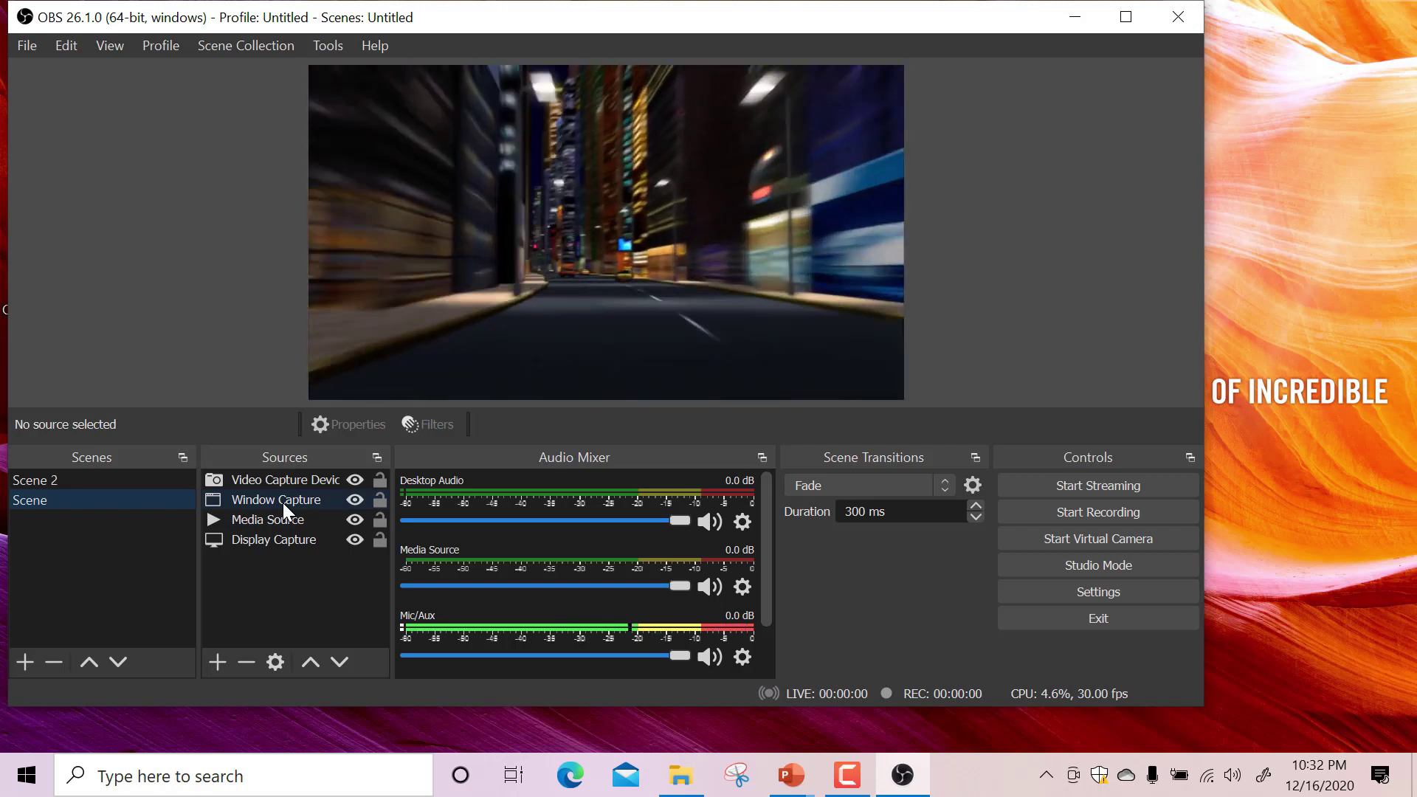
Step: Switch between Scene and Scene 2 to compare their sources and previews
click(286, 481)
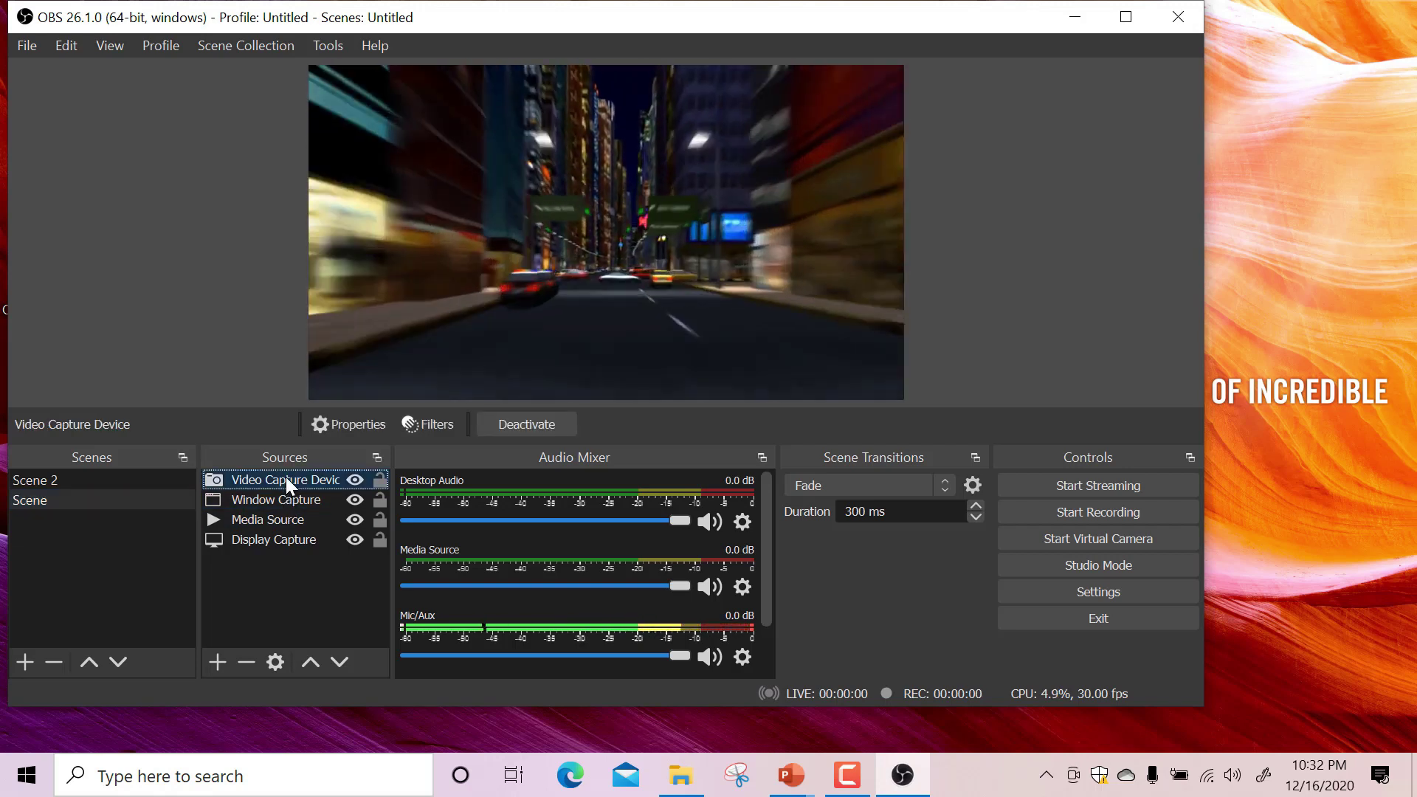
right_click(110, 480)
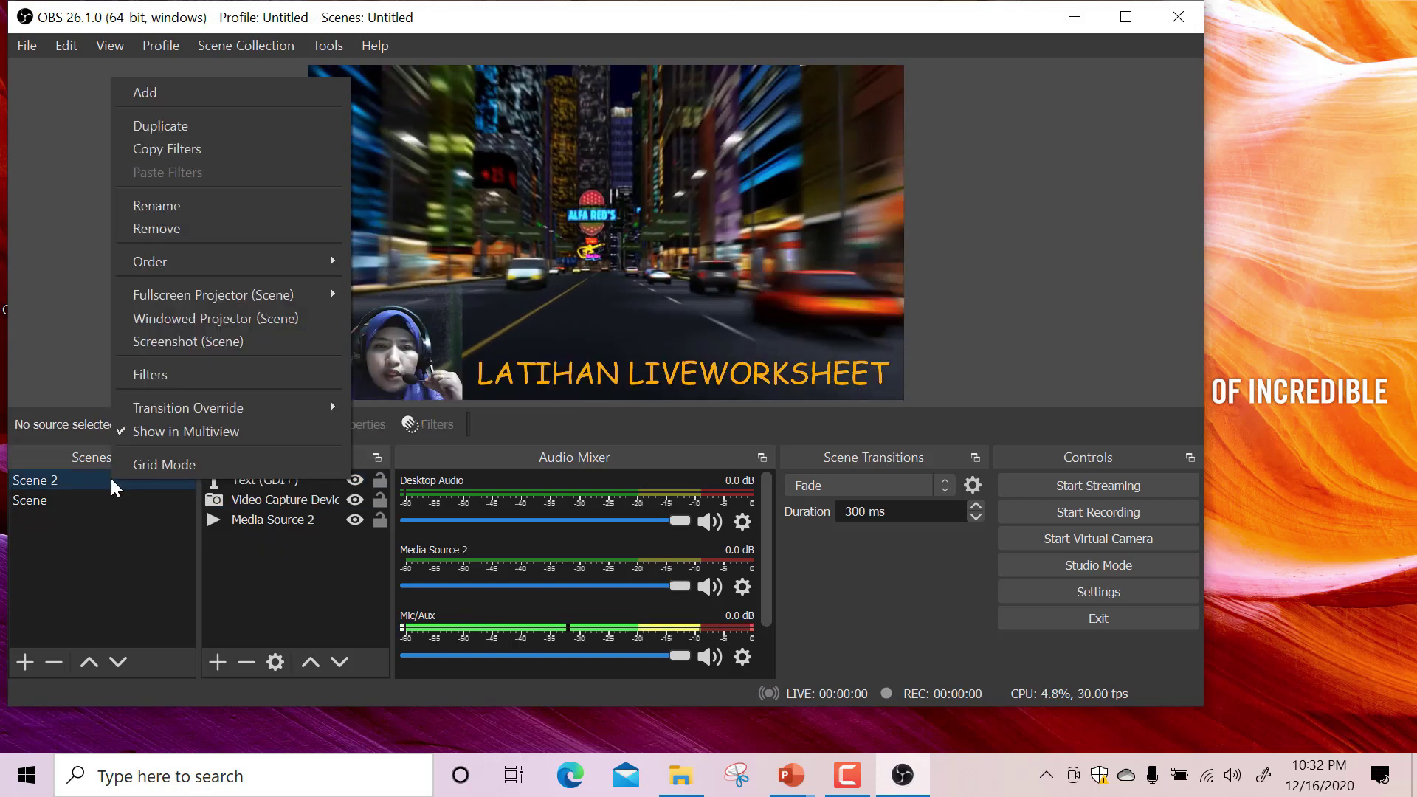
click(118, 551)
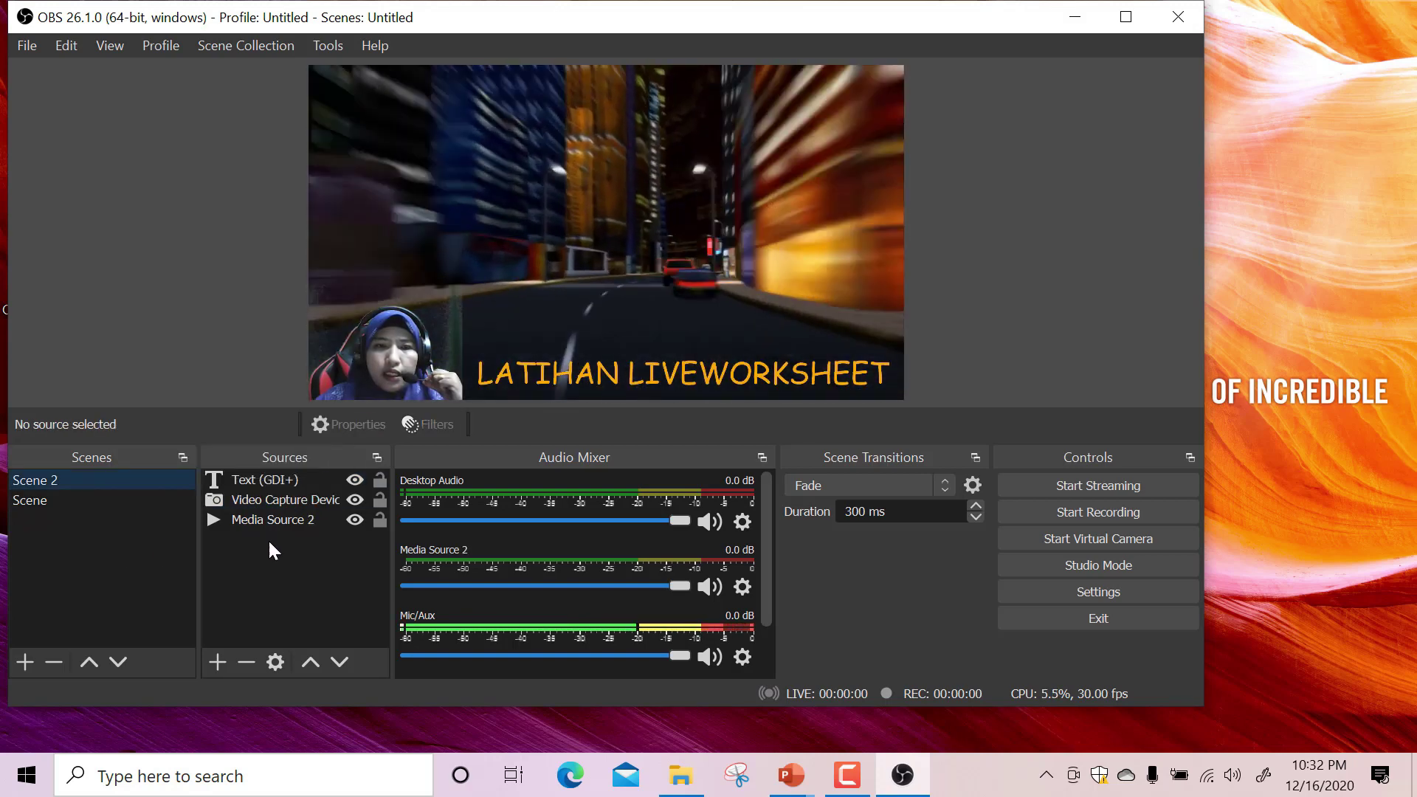
click(52, 499)
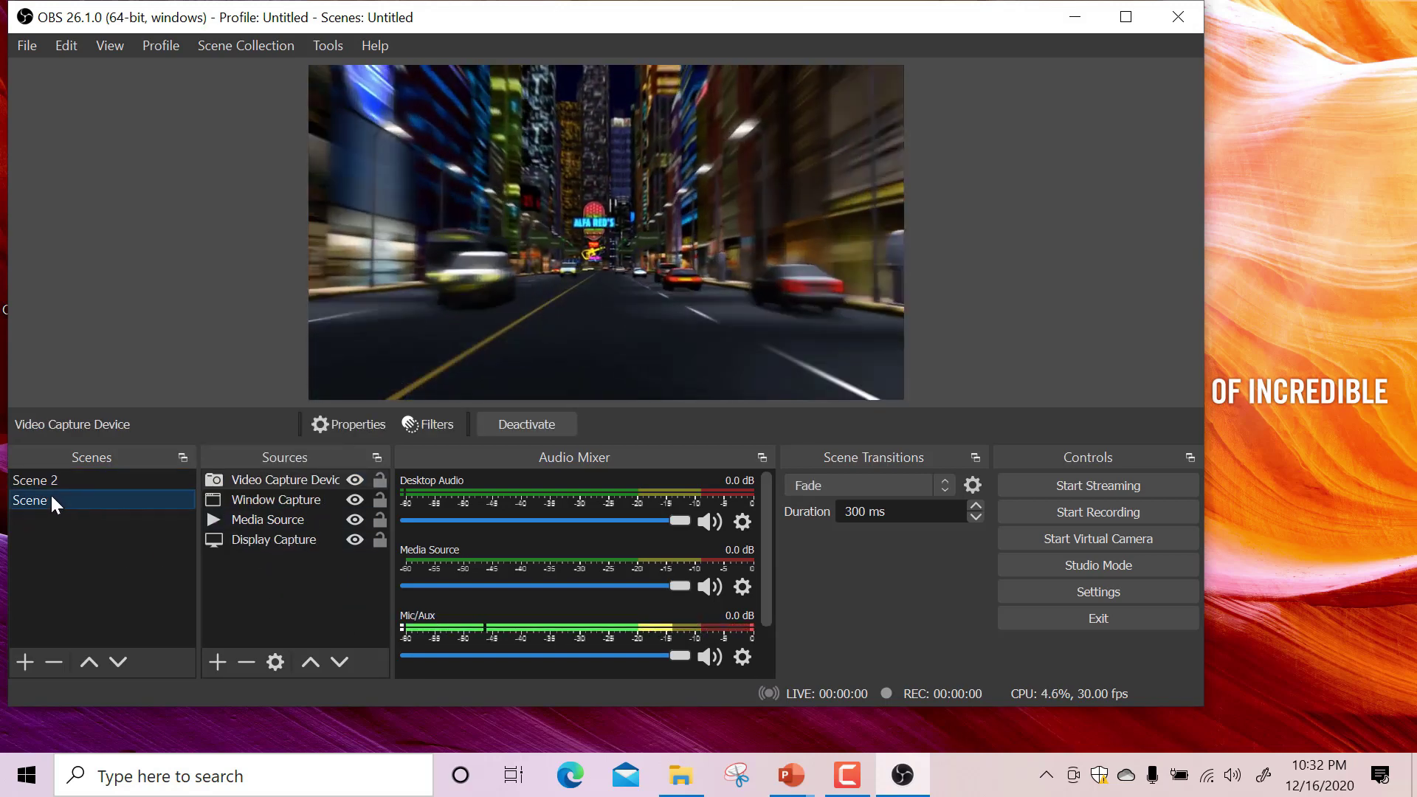
click(55, 484)
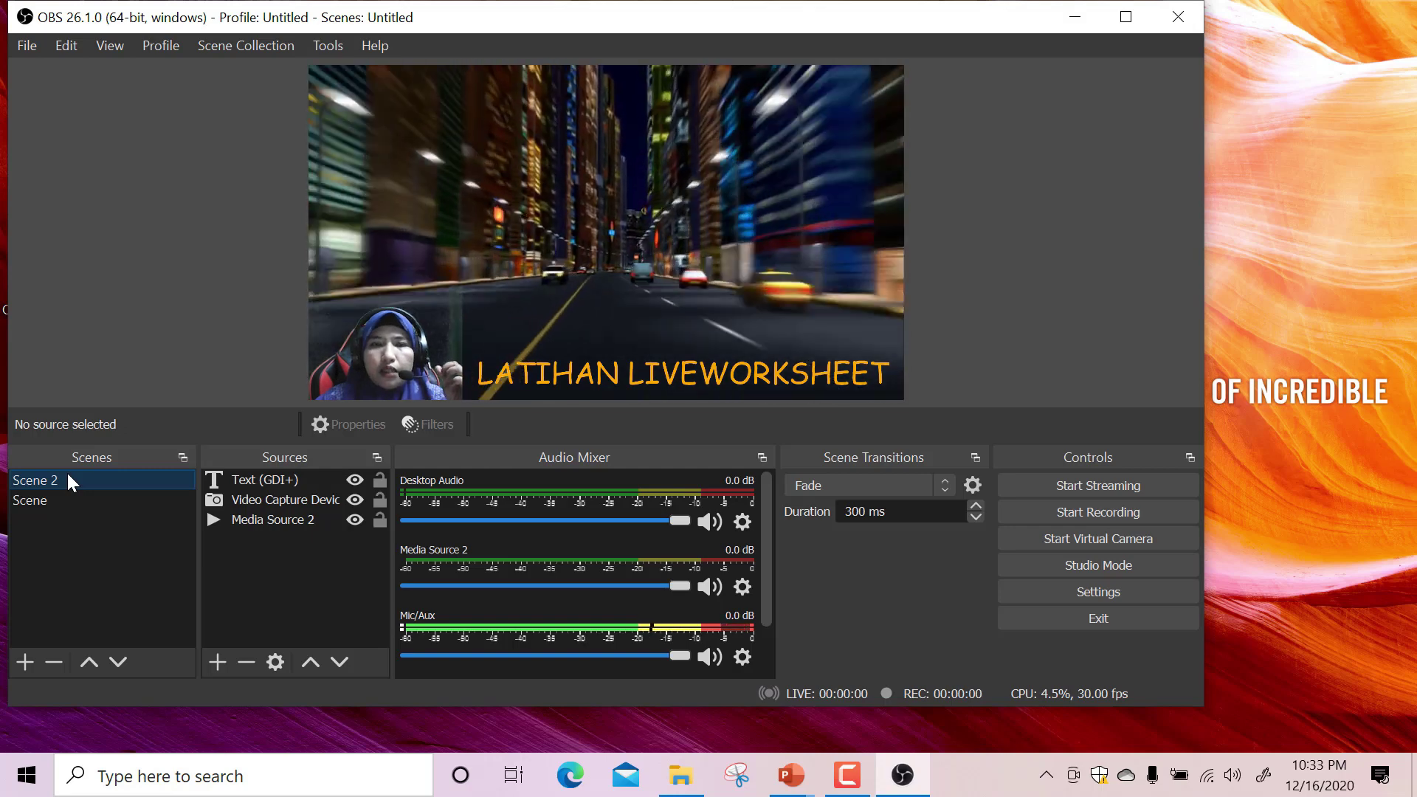
click(57, 501)
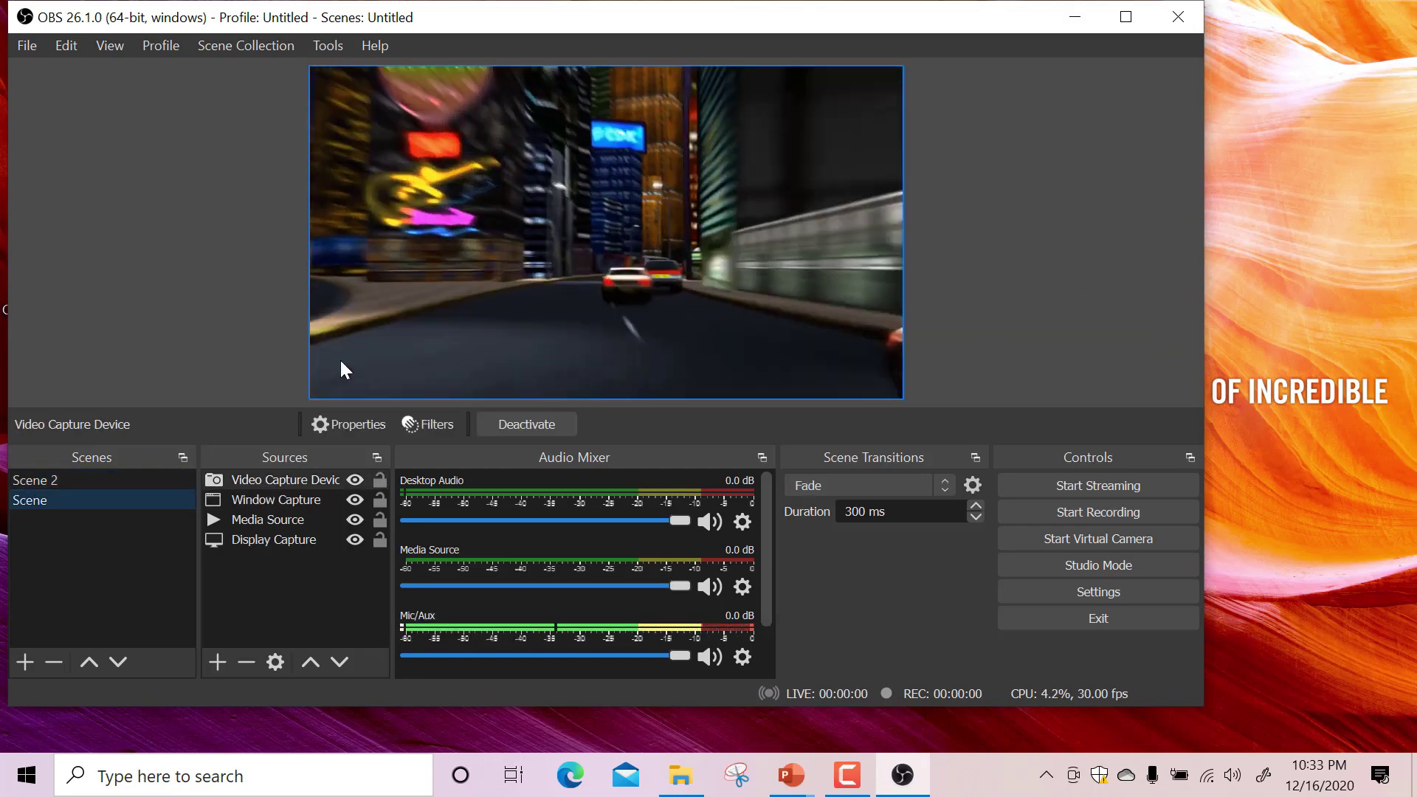
Step: Remove Scene 2 from the scene list and confirm the removal
click(93, 480)
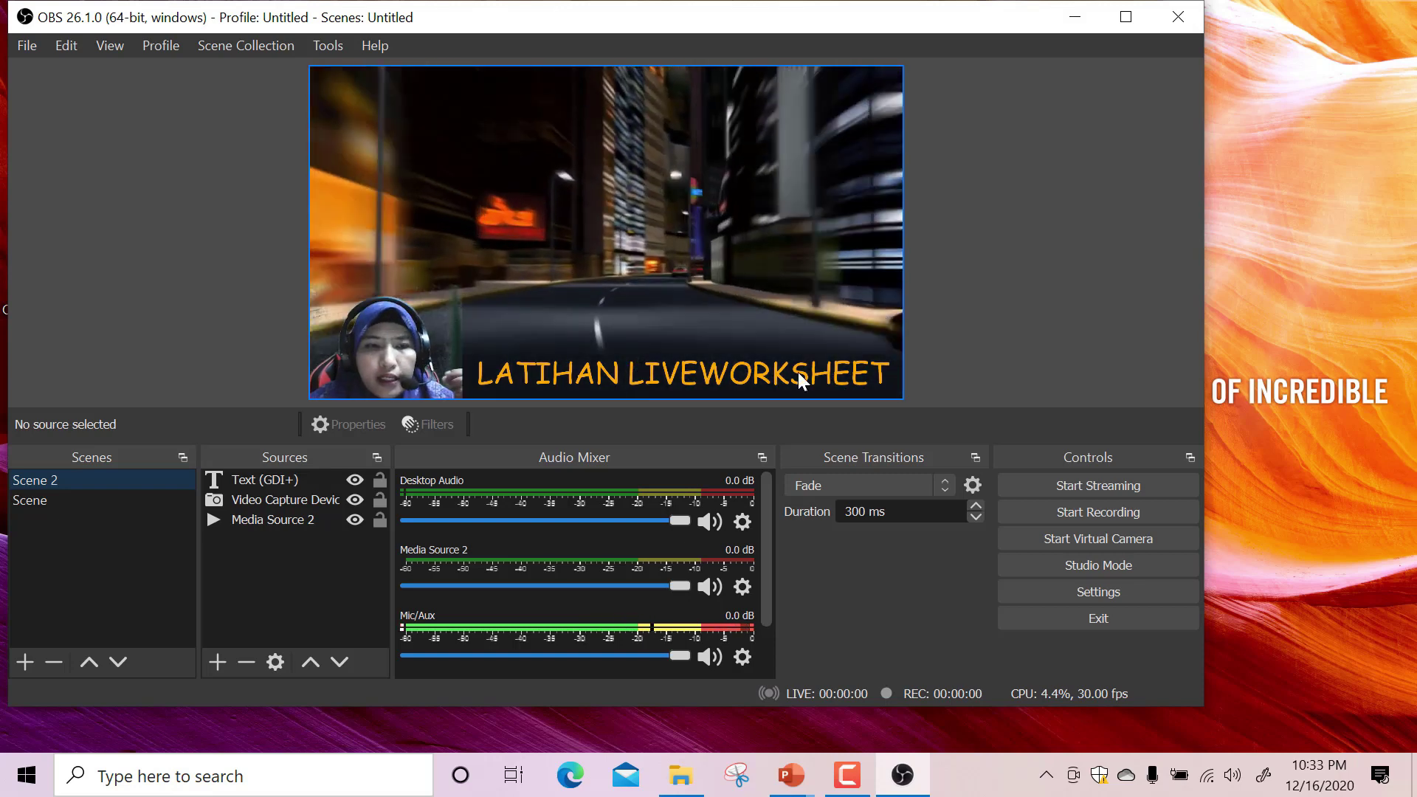
right_click(114, 480)
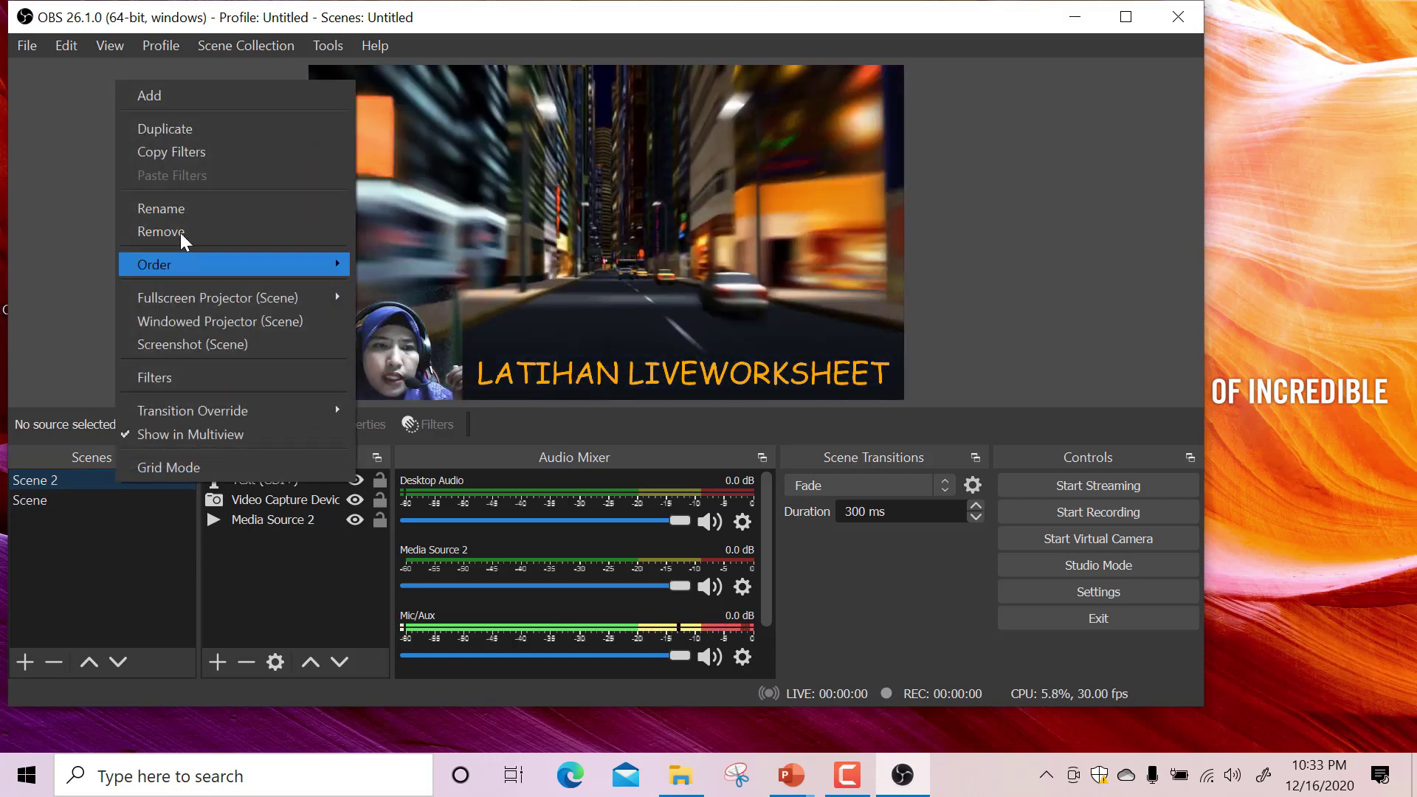
click(180, 232)
click(661, 397)
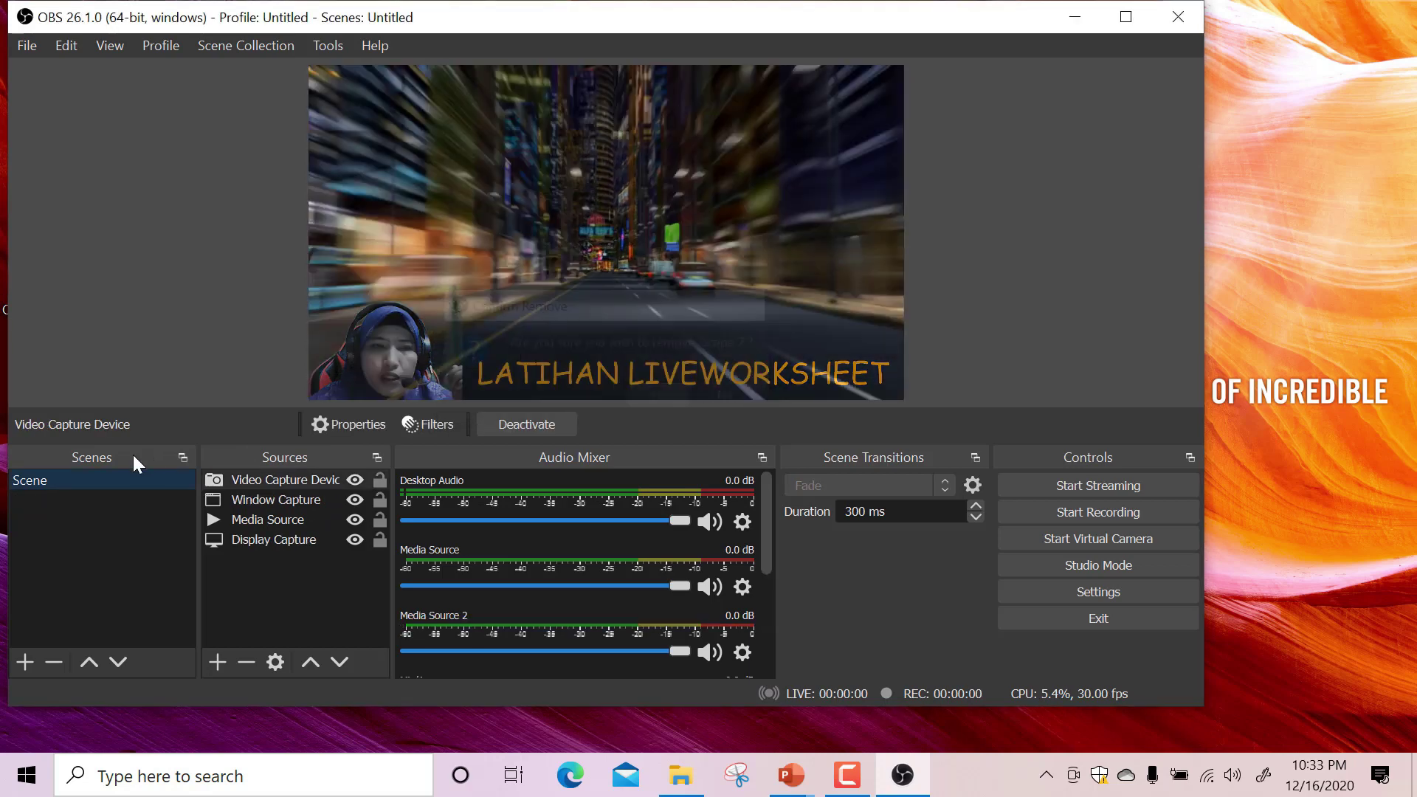
Step: Remove the Video Capture Device and Window Capture sources from the remaining scene
right_click(244, 481)
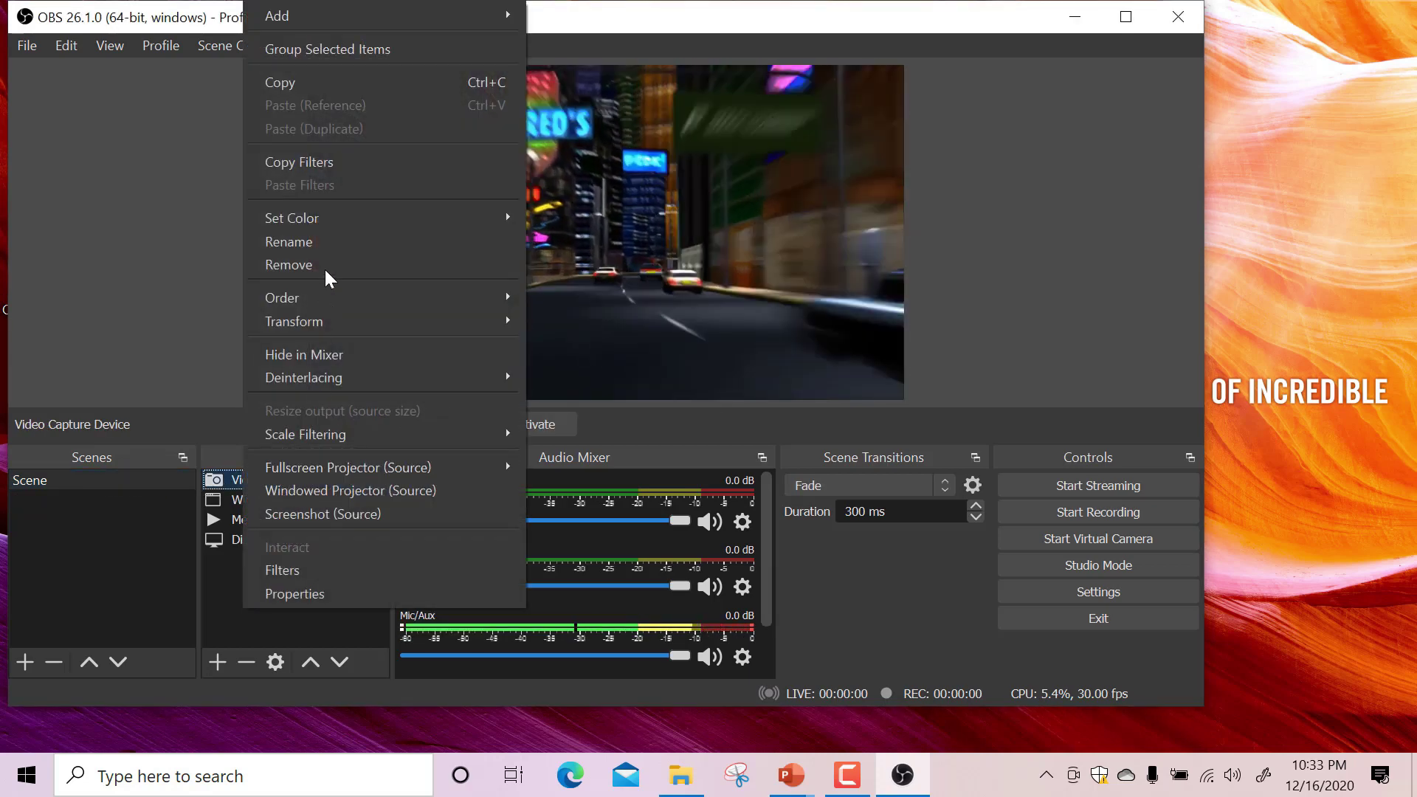
click(325, 265)
click(661, 397)
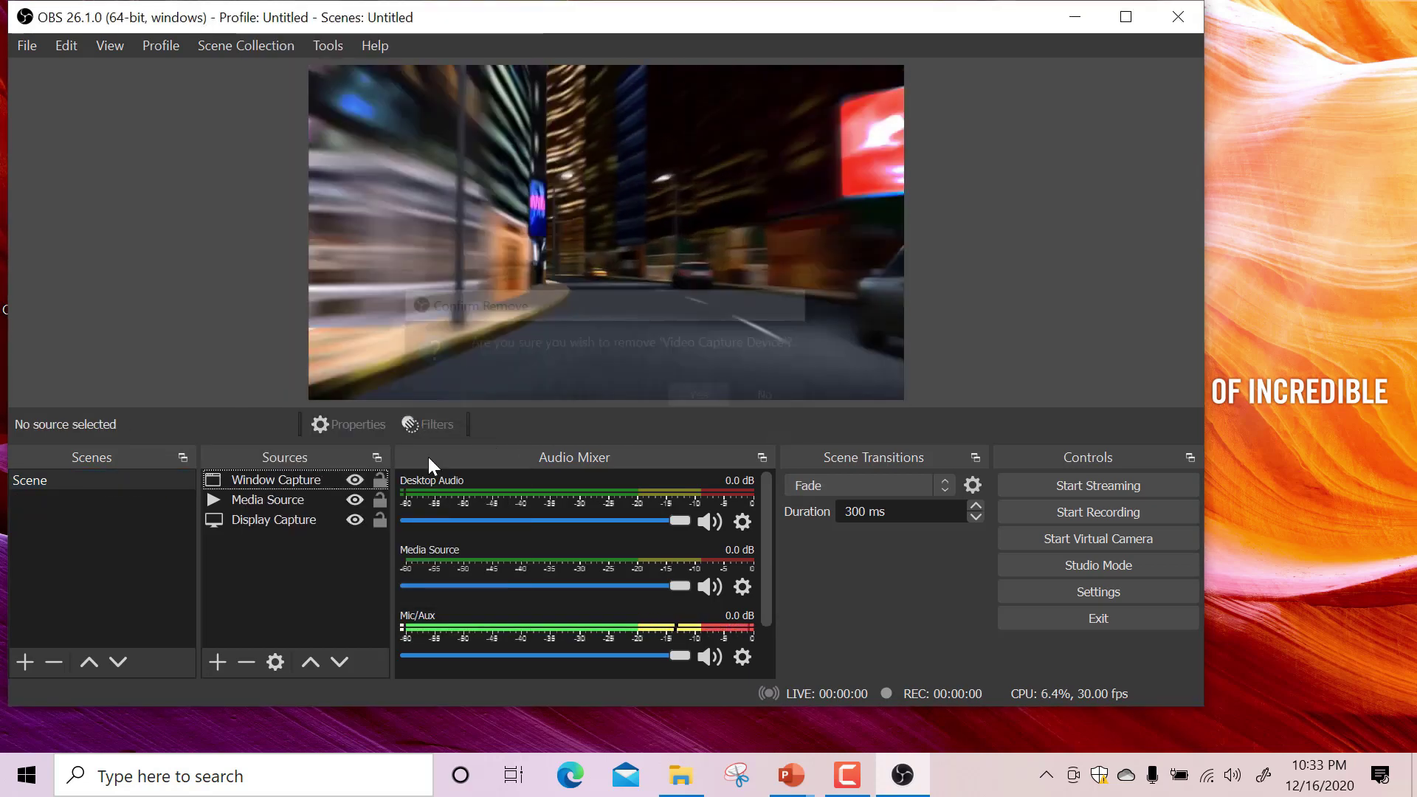
right_click(322, 478)
click(391, 266)
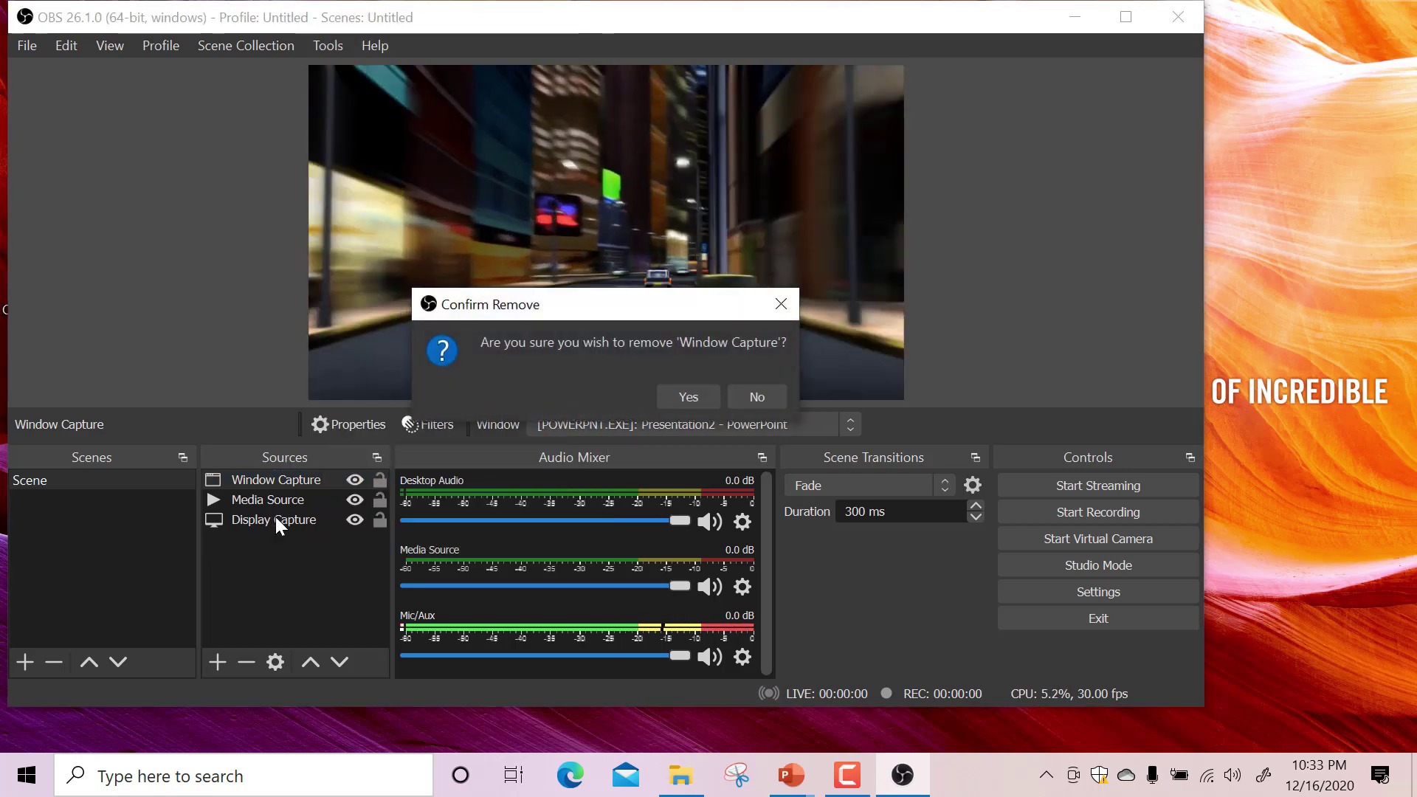
click(675, 396)
Step: Remove the Media Source and Display Capture sources so the scene has no sources
right_click(316, 477)
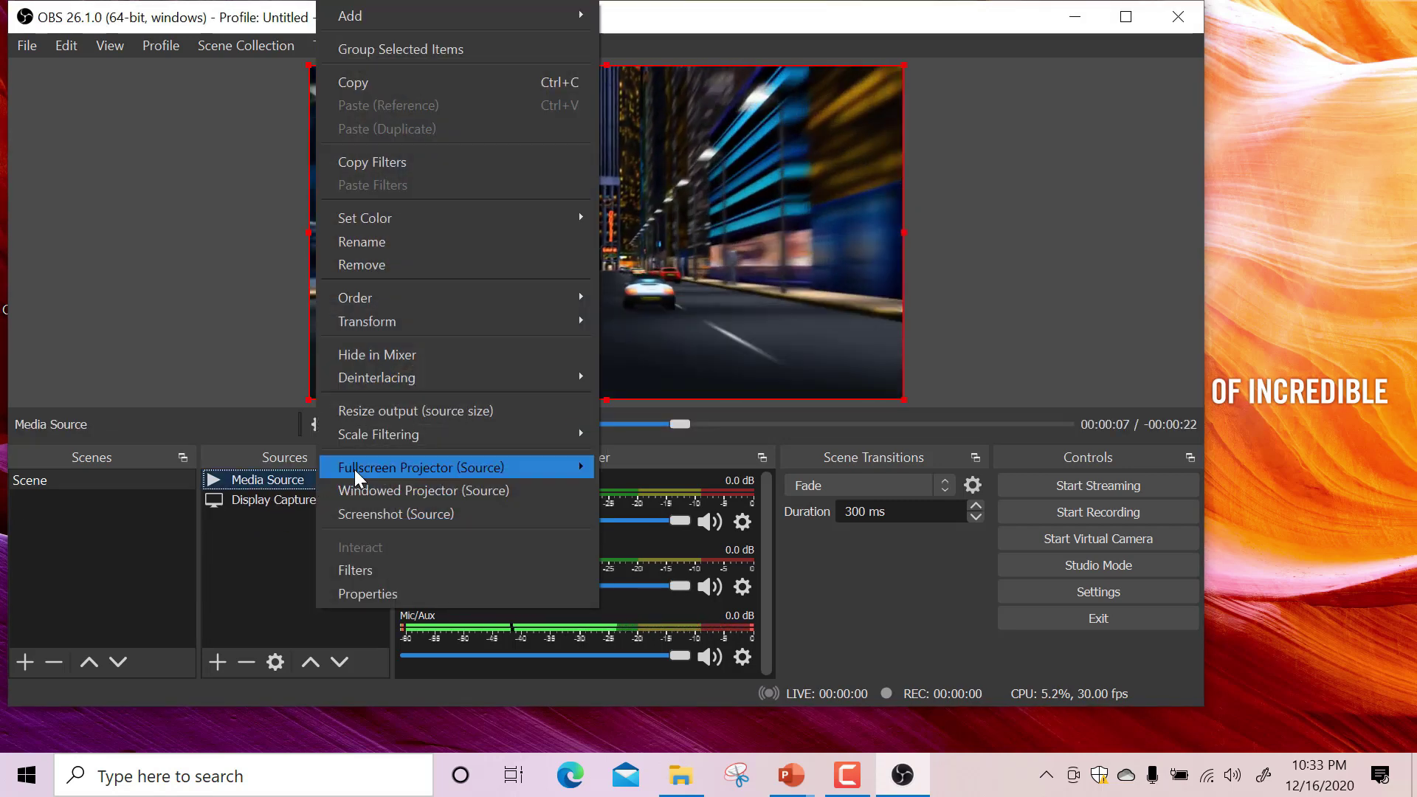
click(421, 264)
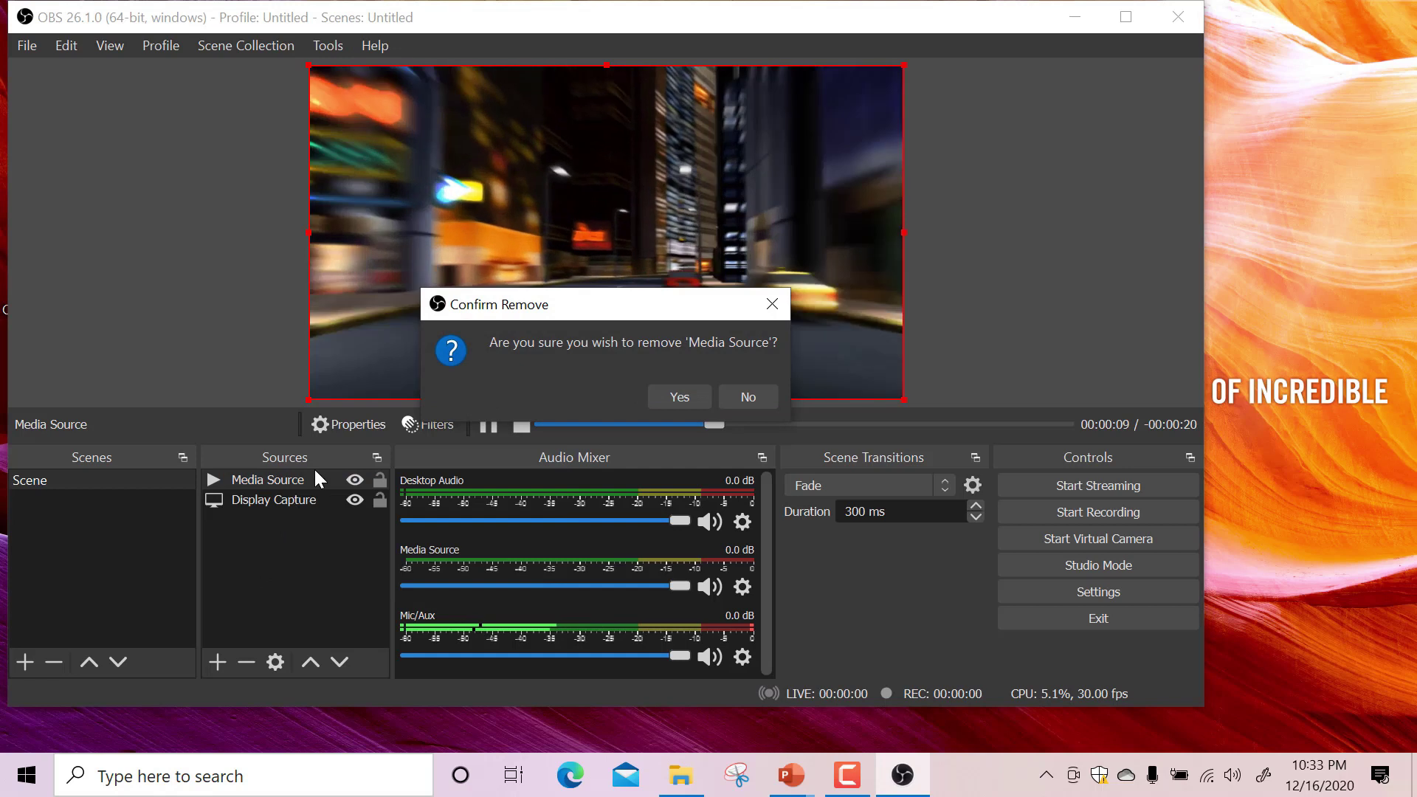
click(651, 398)
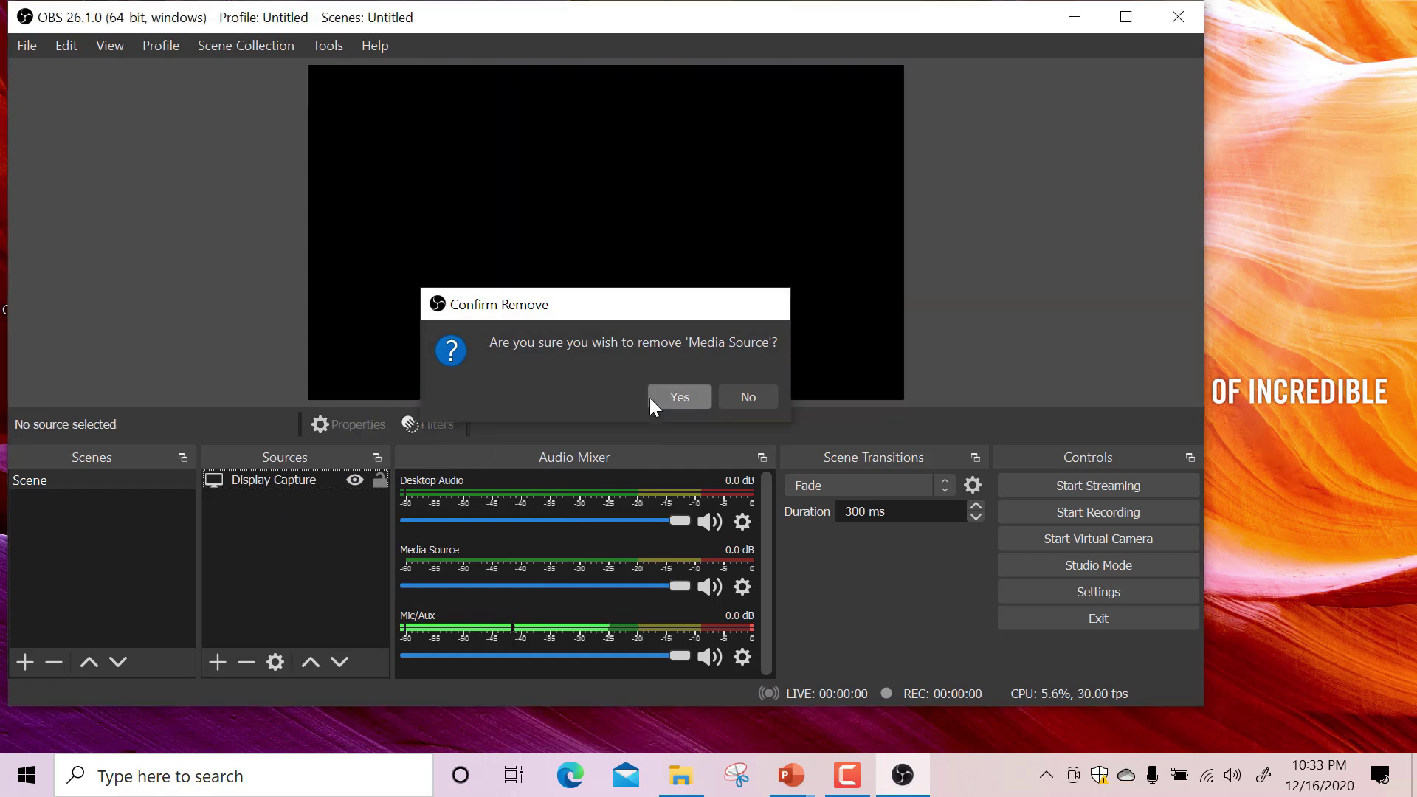
right_click(321, 476)
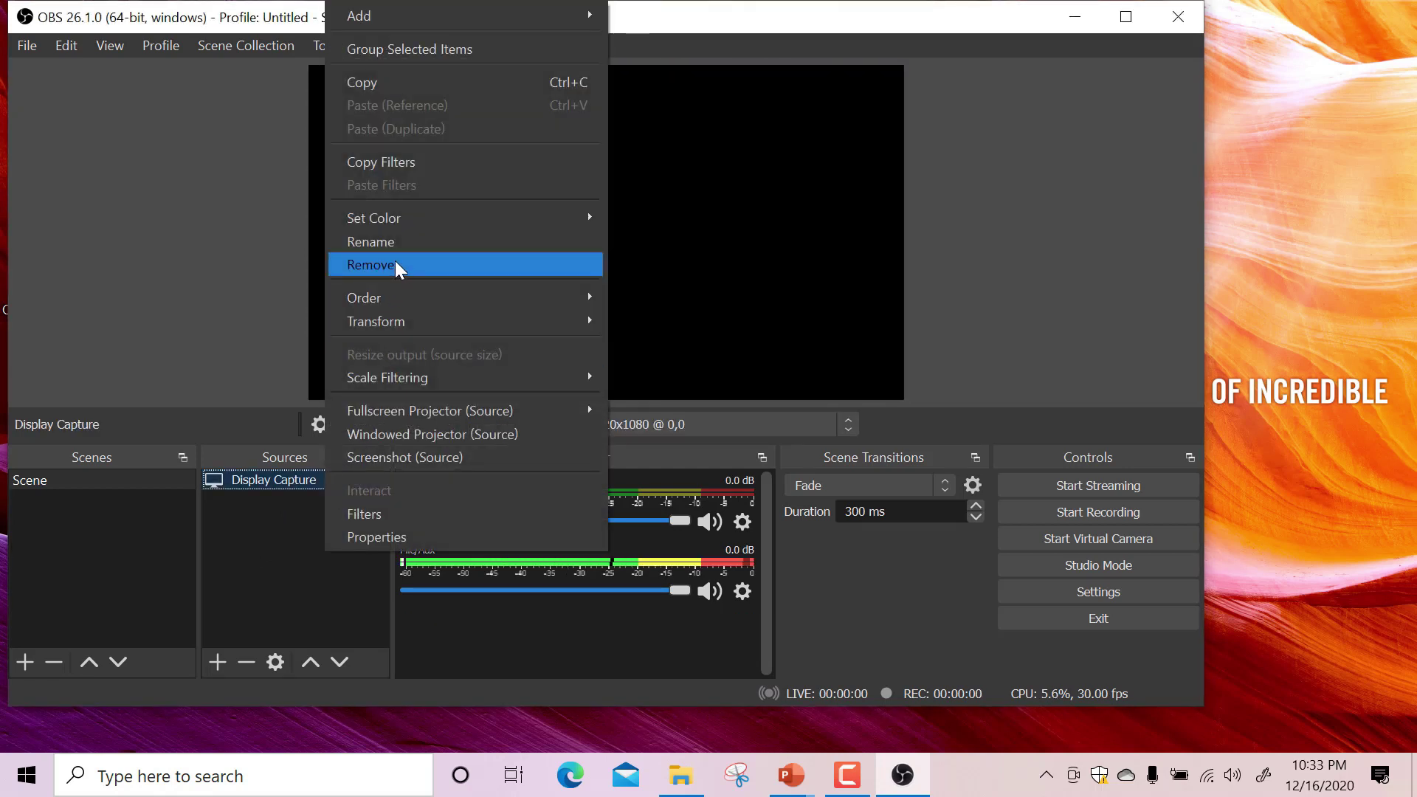
click(395, 263)
click(683, 391)
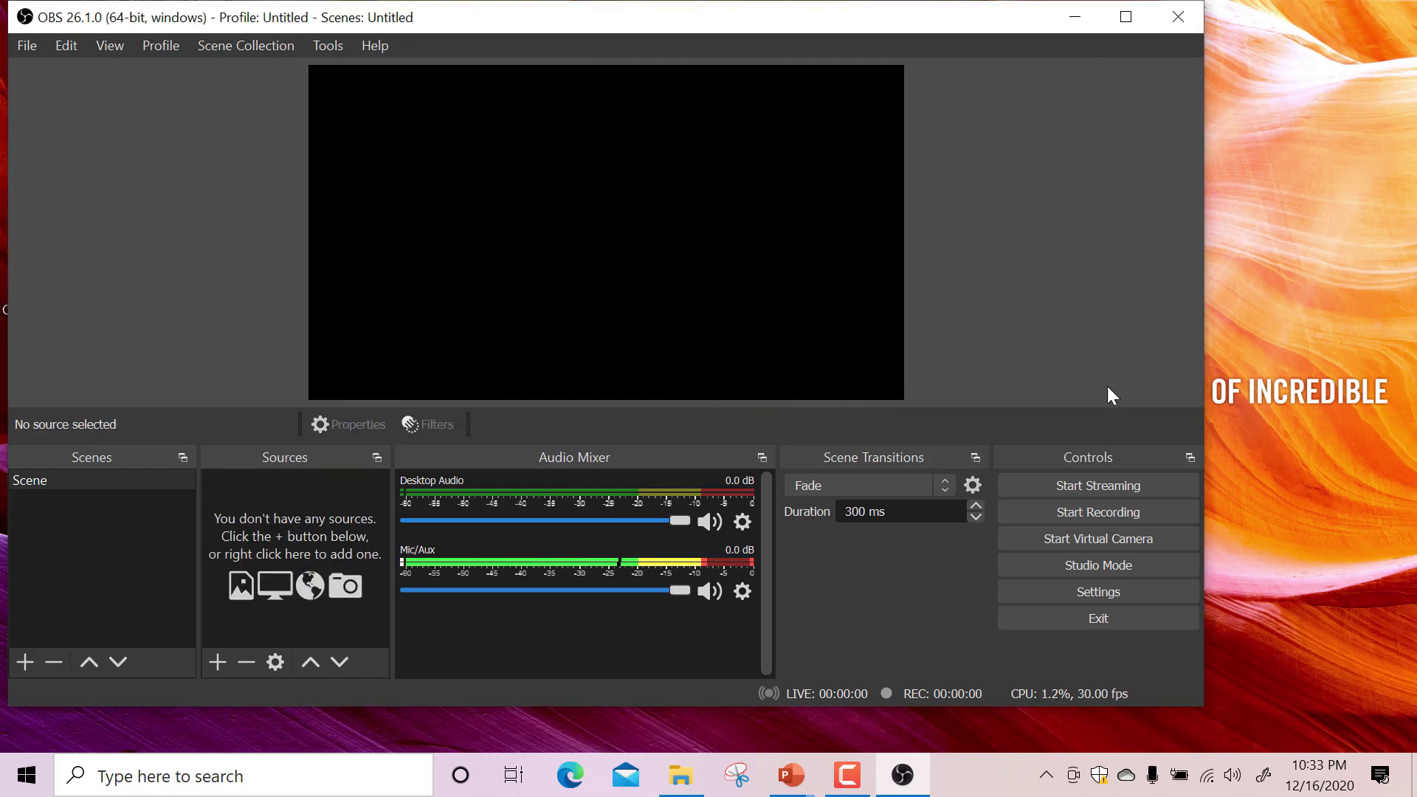
Step: Maximize the OBS window and open the program settings
click(1126, 17)
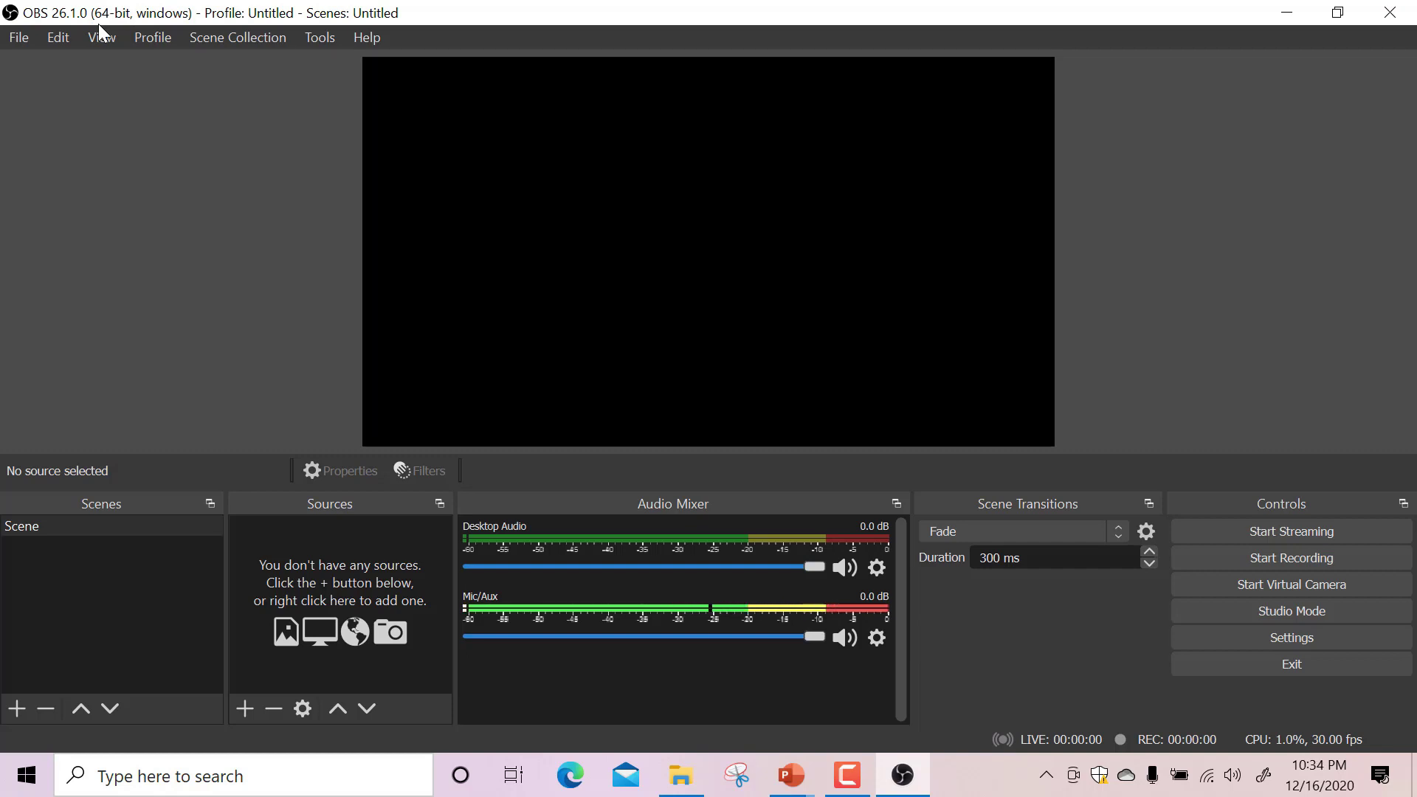
click(24, 42)
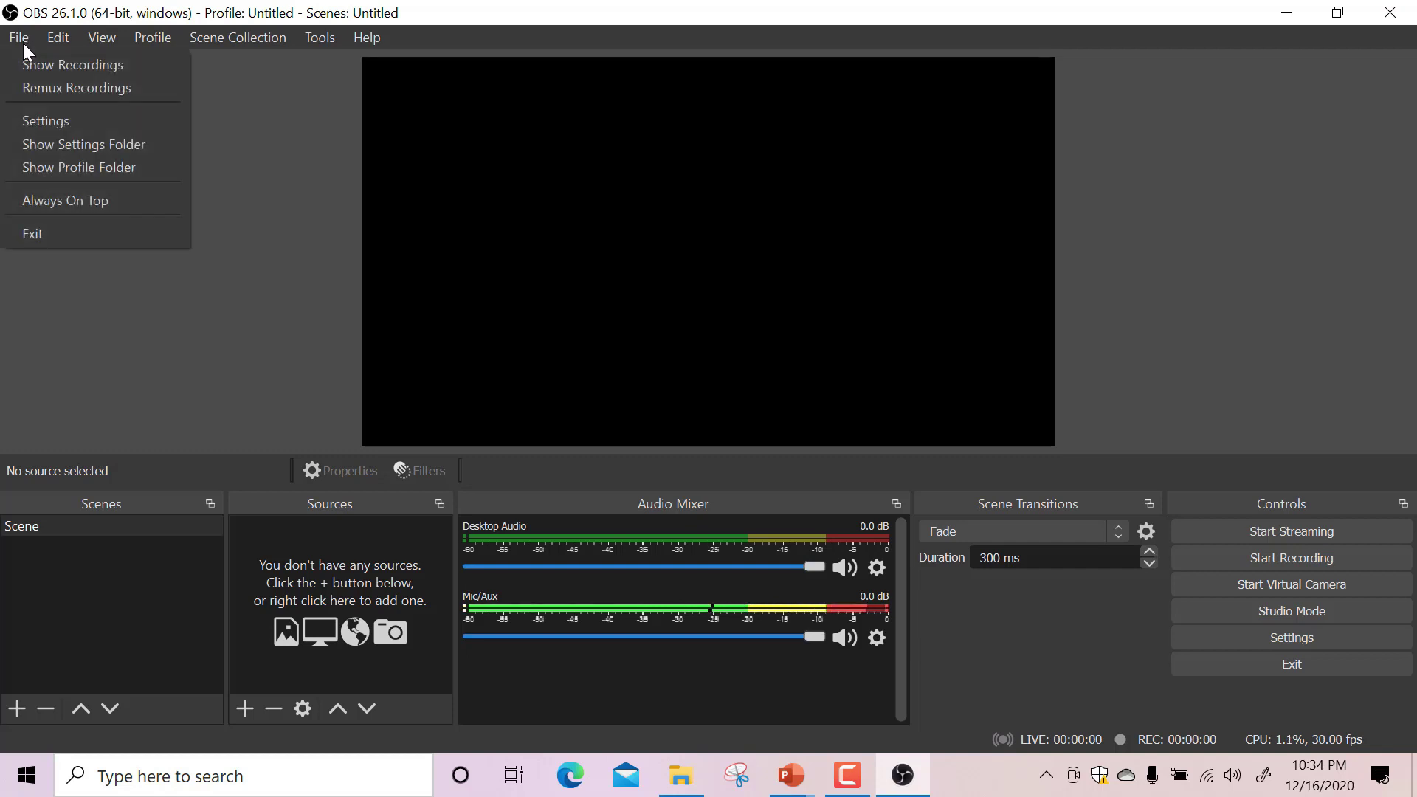
click(44, 122)
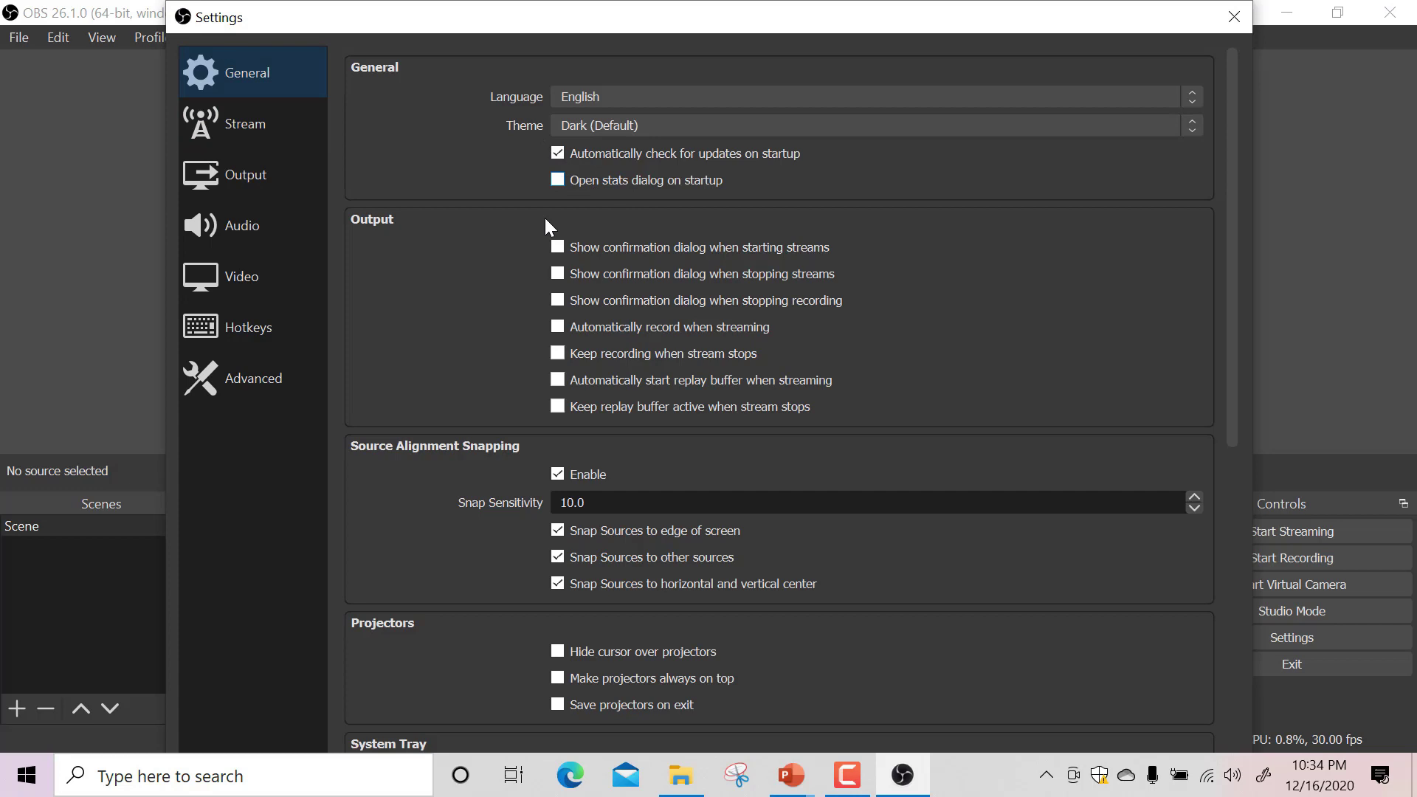
Step: Look through the General settings and open the Stream settings
scroll(639, 584, down, 1)
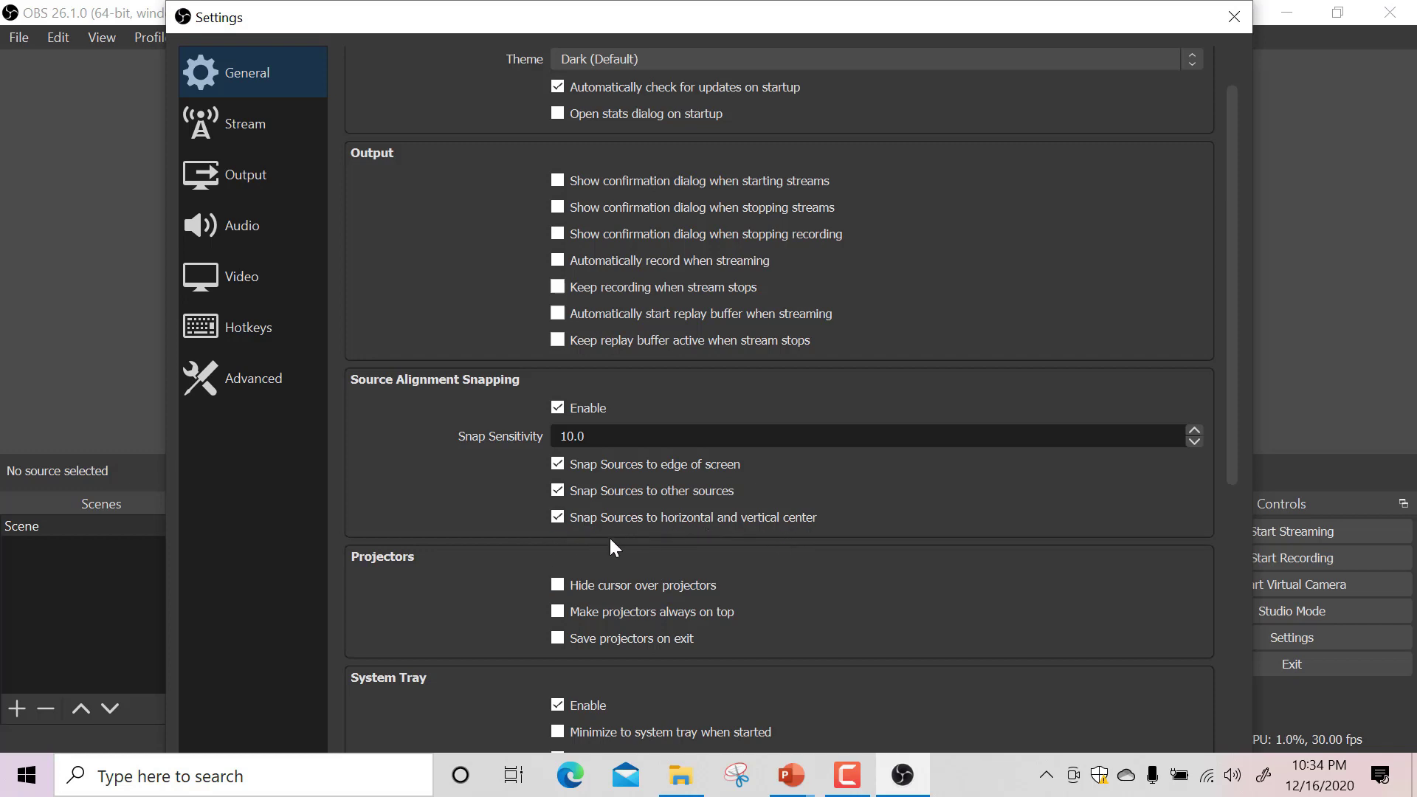
scroll(570, 556, down, 5)
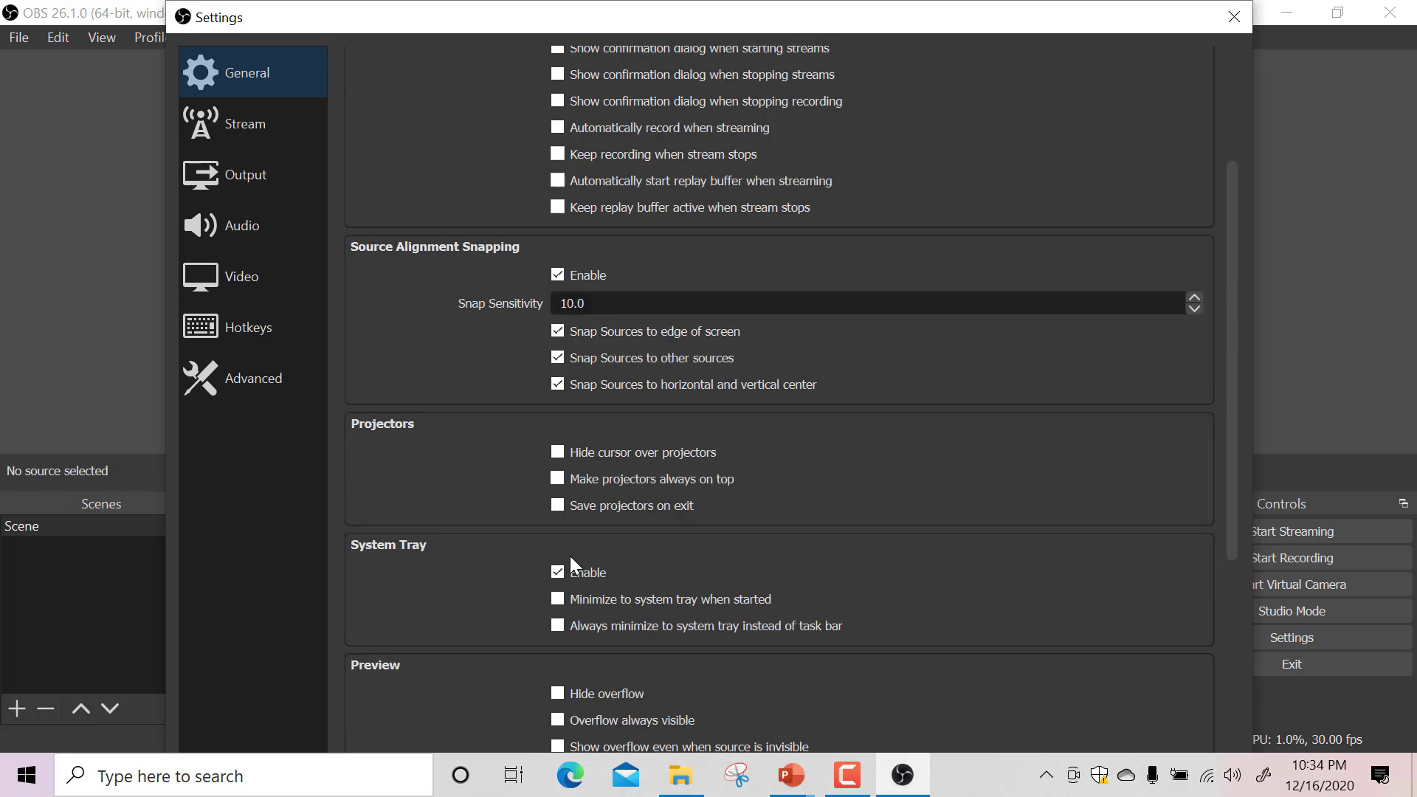
scroll(570, 556, down, 4)
scroll(570, 555, up, 9)
click(276, 136)
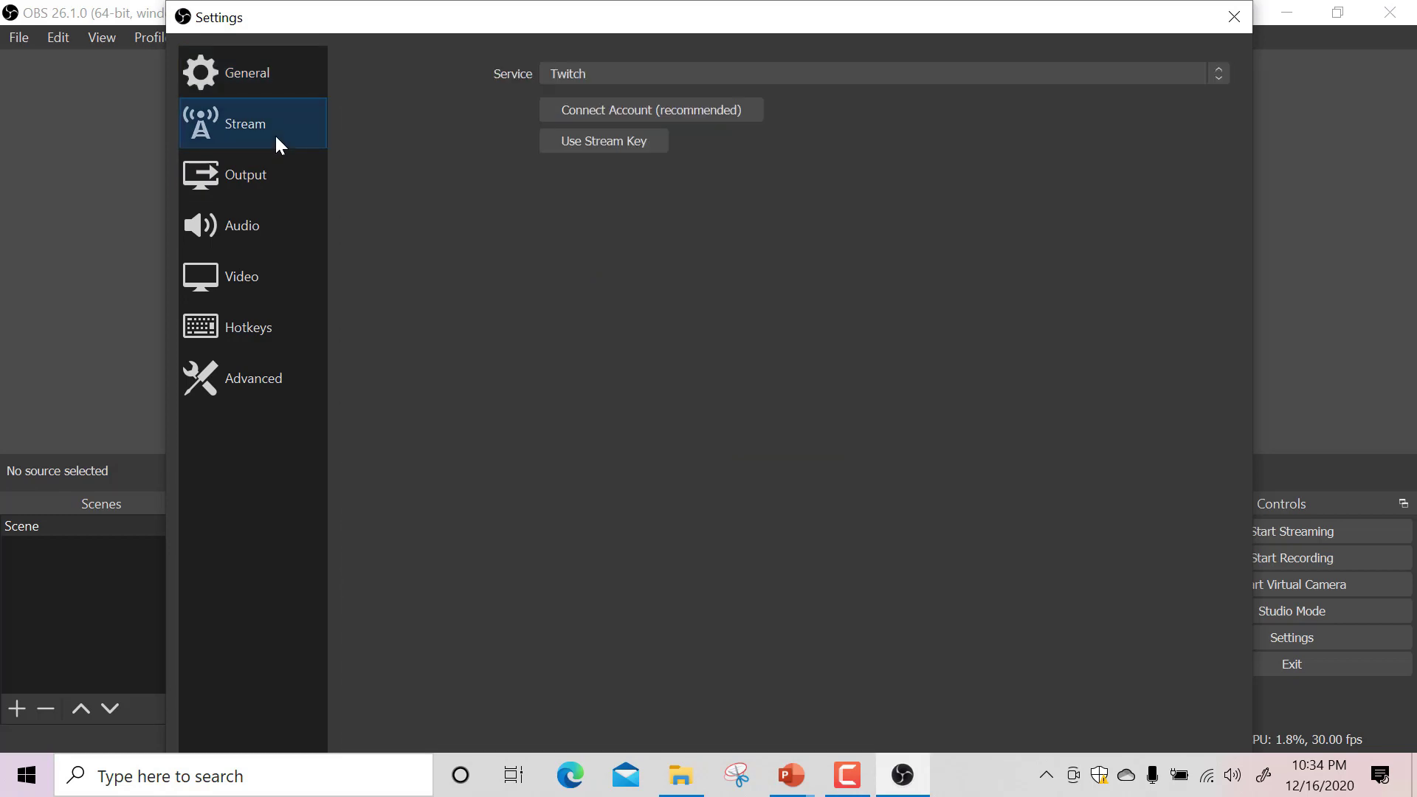
Step: Look through the Output, Audio, Video, Hotkeys and Advanced settings, and close the settings without changing anything
click(277, 186)
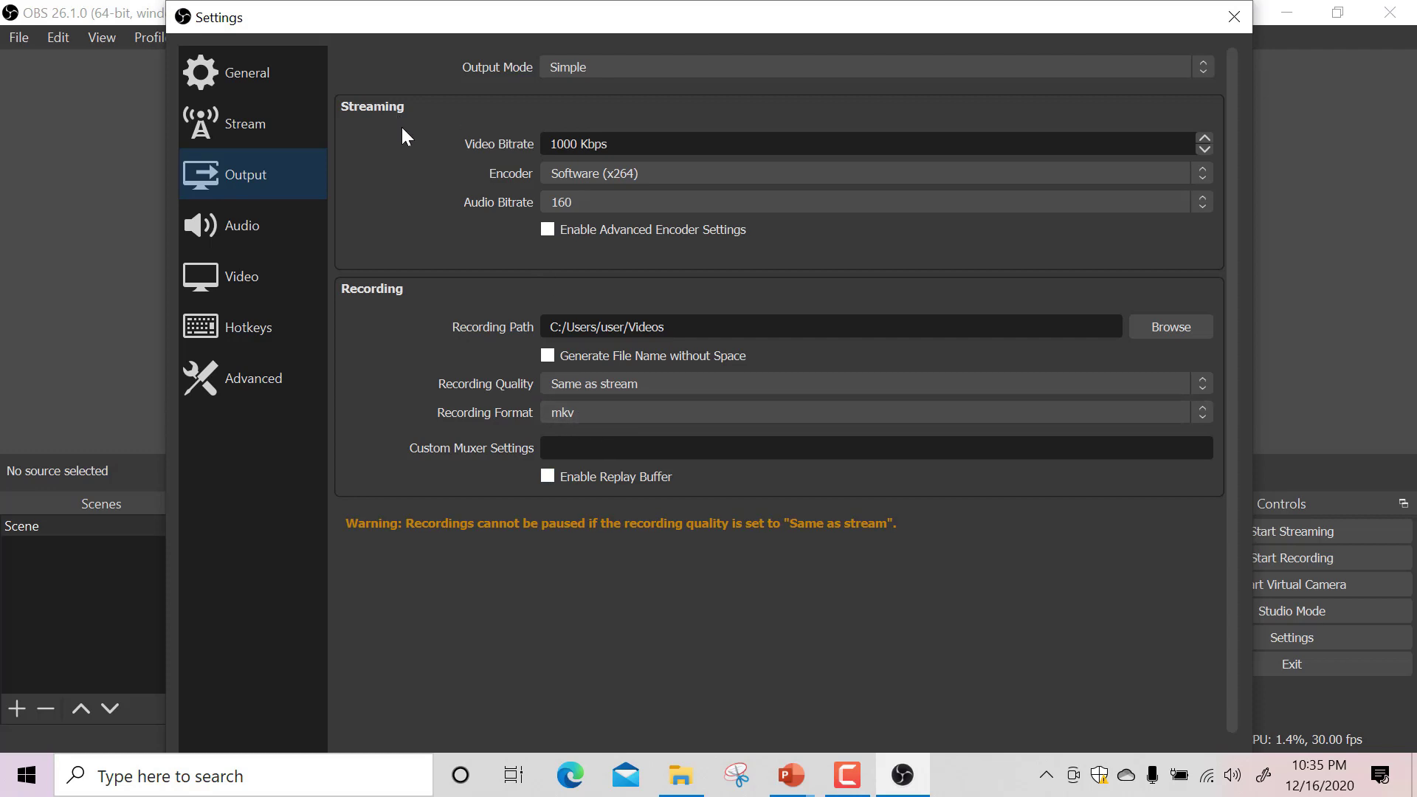
click(257, 229)
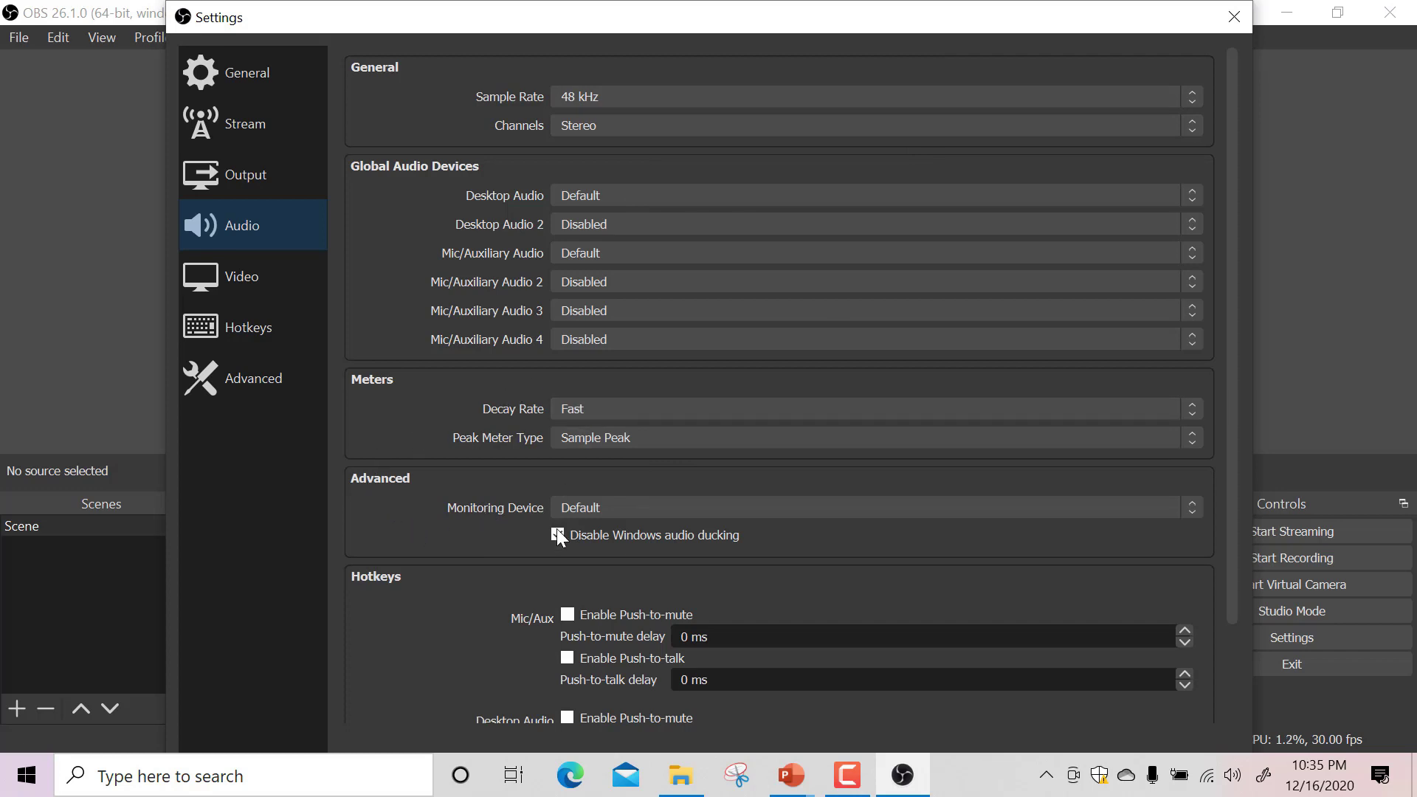
click(269, 286)
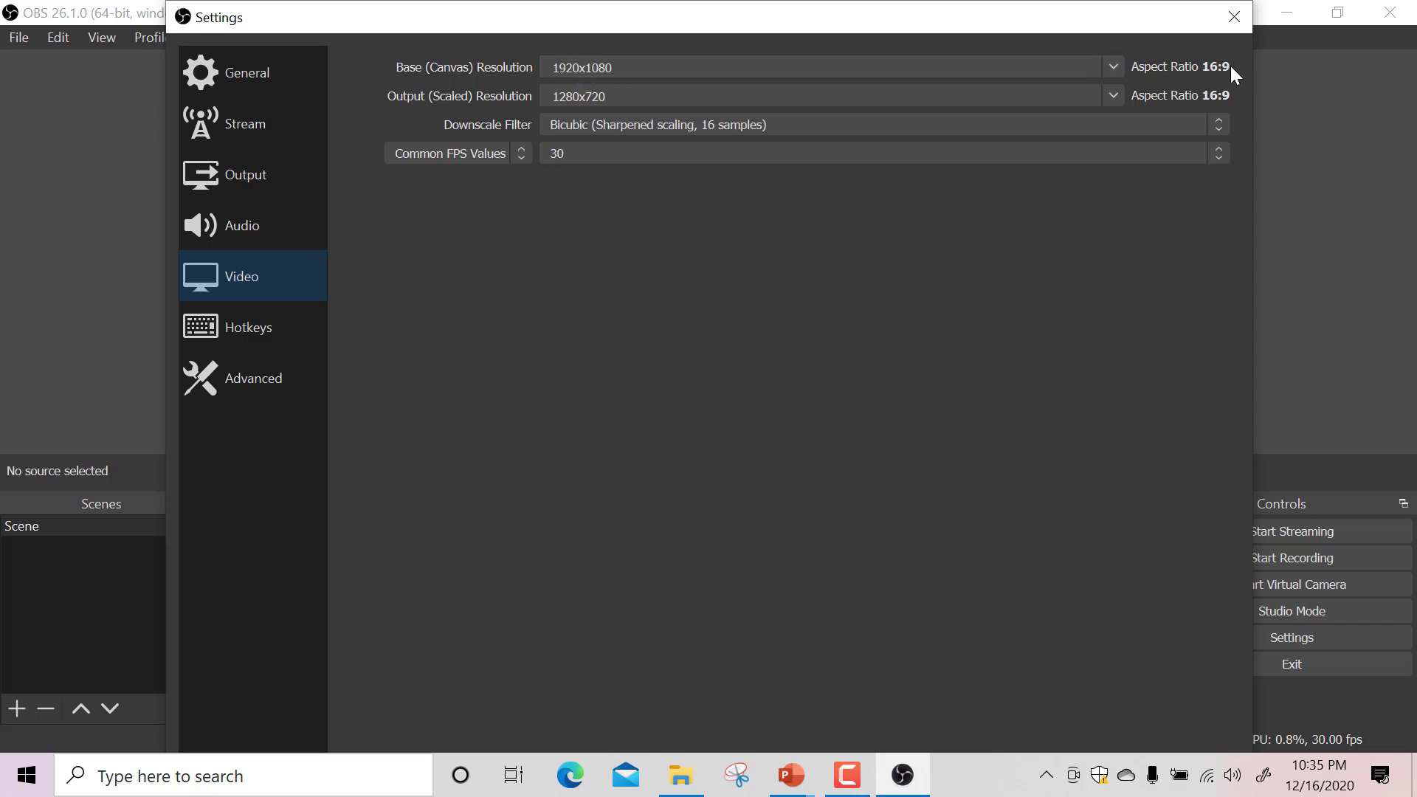
click(265, 331)
click(262, 380)
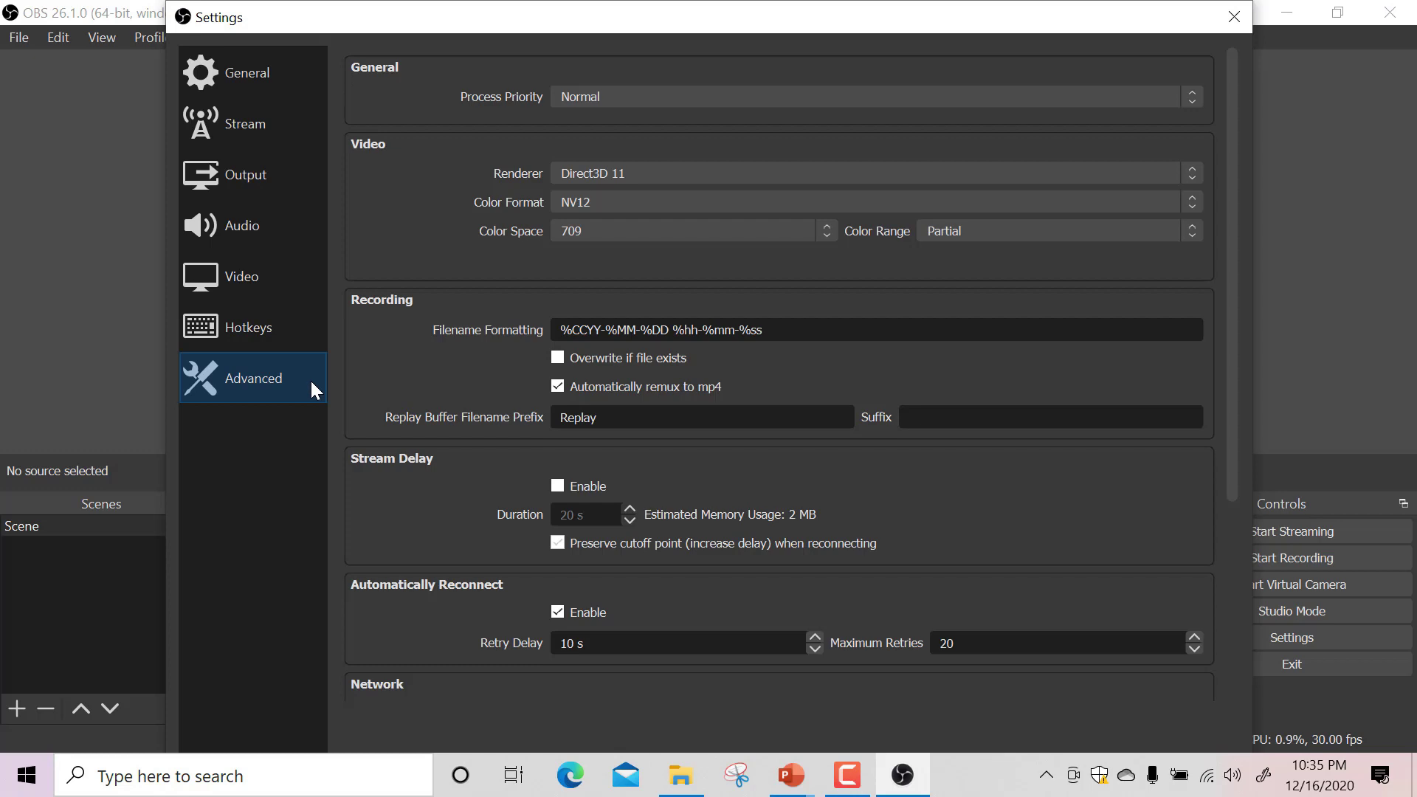
scroll(406, 485, down, 2)
scroll(406, 484, down, 1)
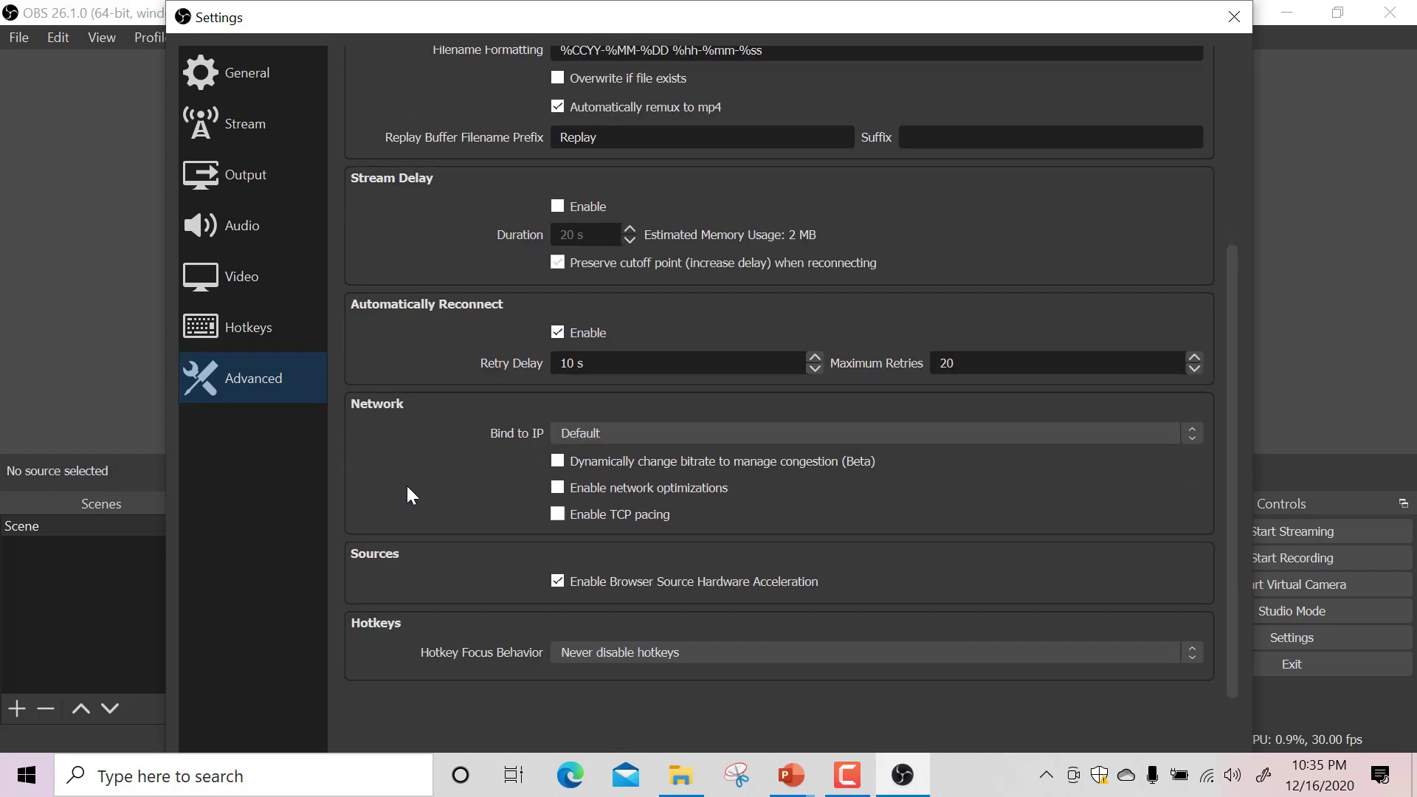
click(272, 339)
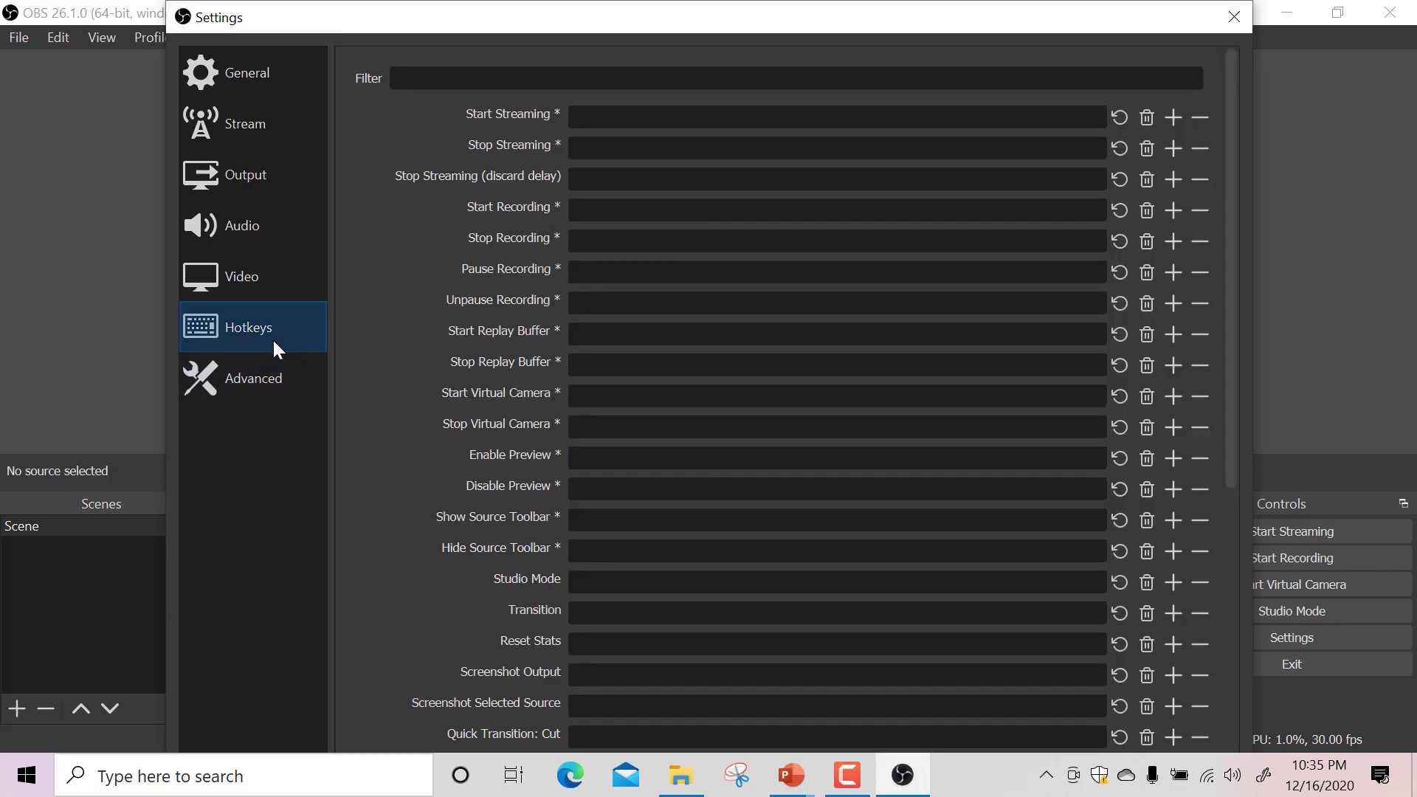
click(272, 279)
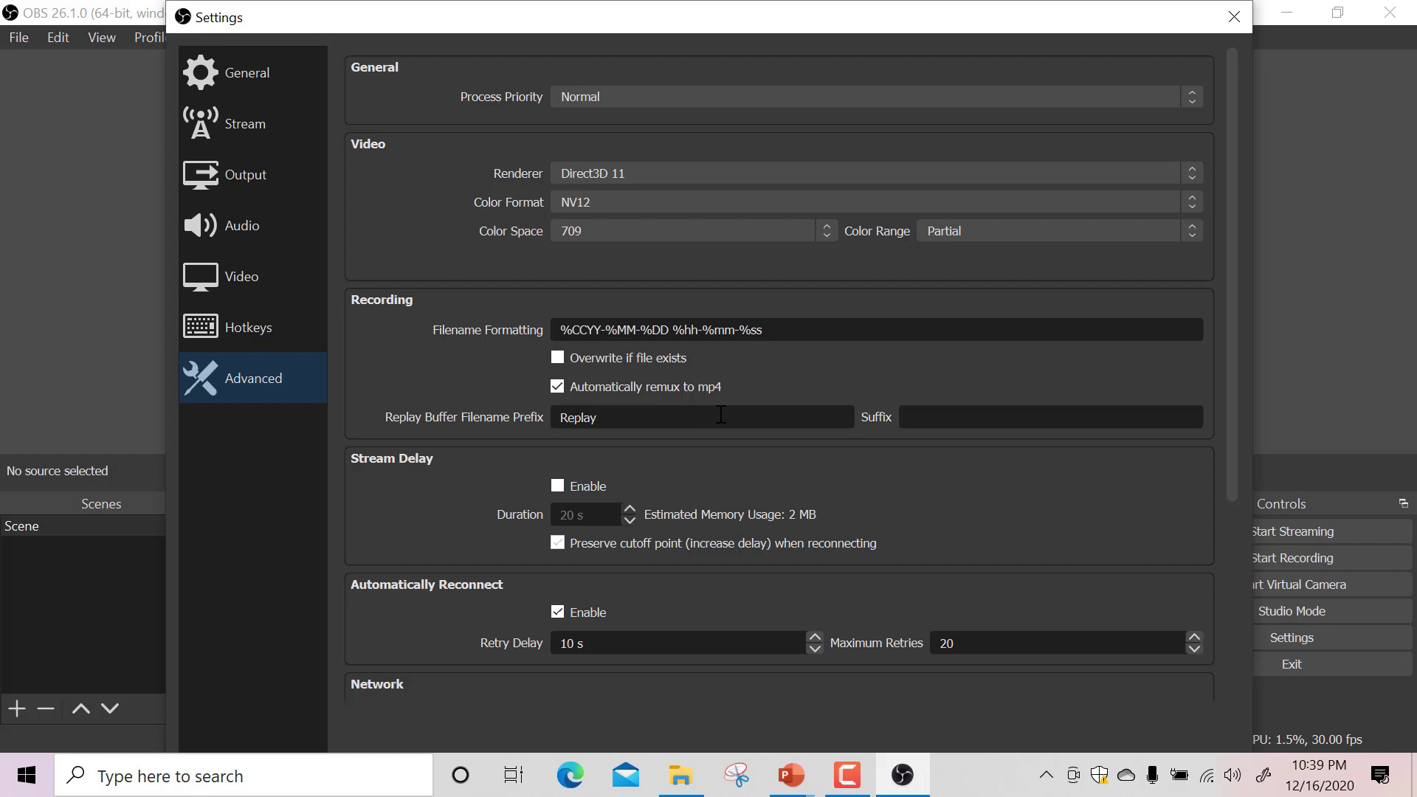
scroll(721, 414, down, 5)
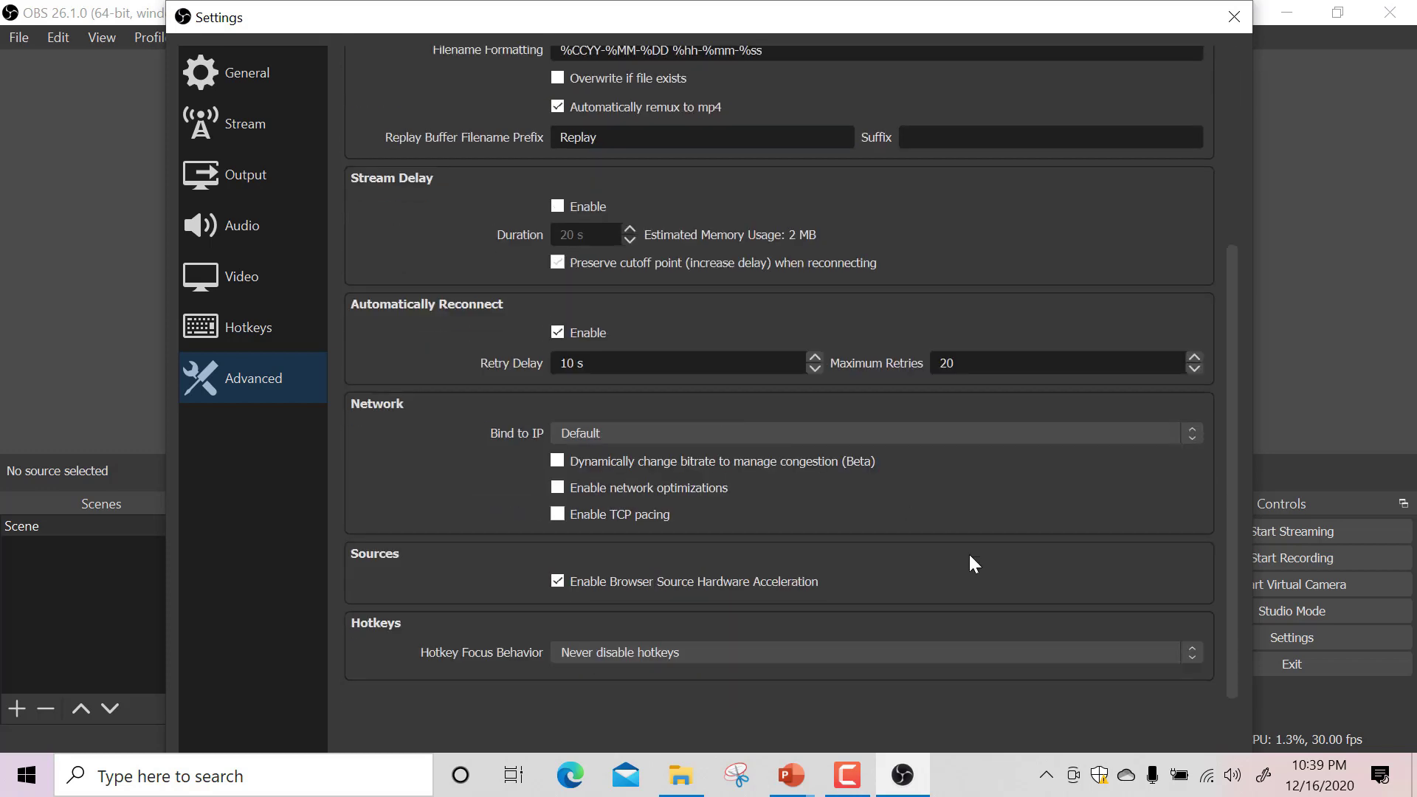
click(1240, 21)
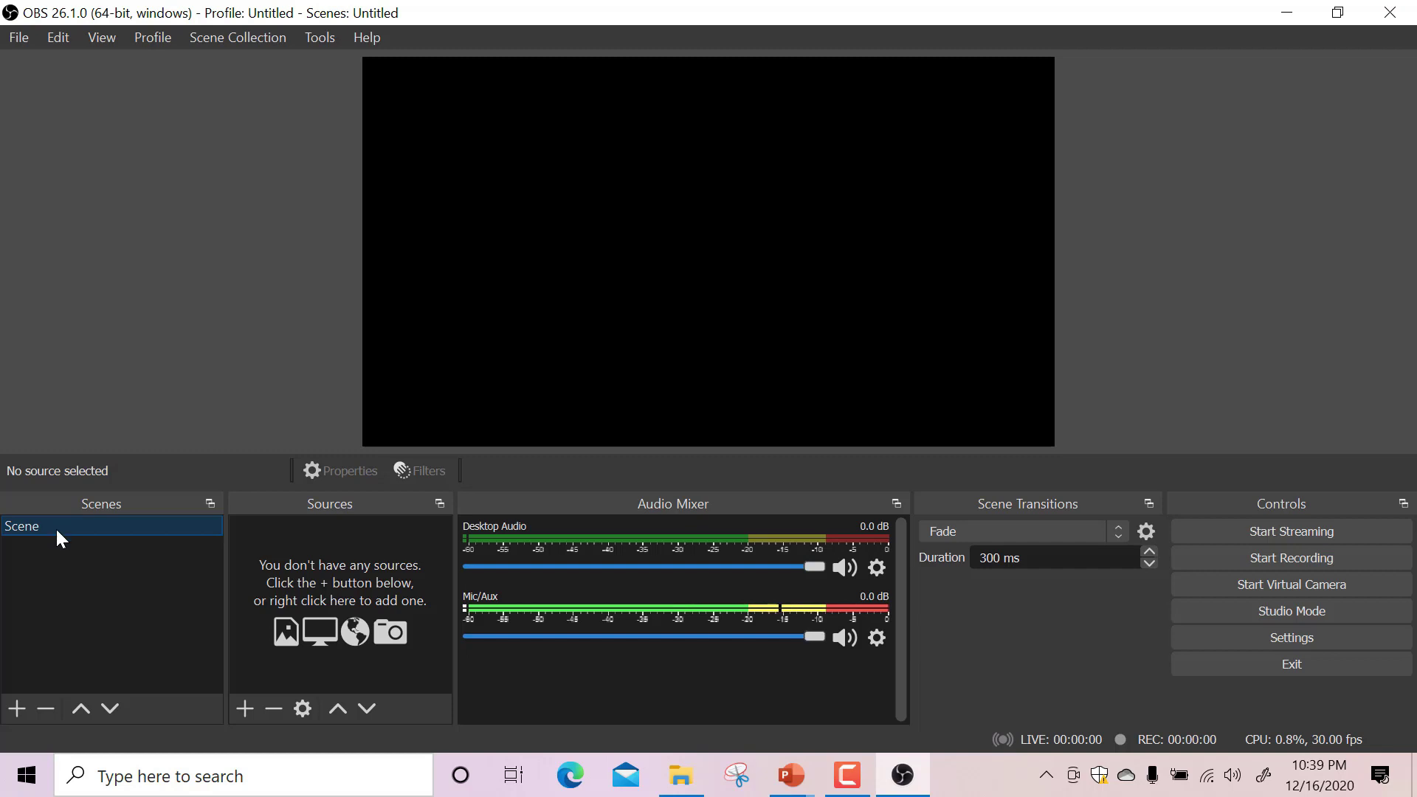
Step: Add a new Display Capture source to the existing scene, capturing Display 1 with the cursor included
click(18, 709)
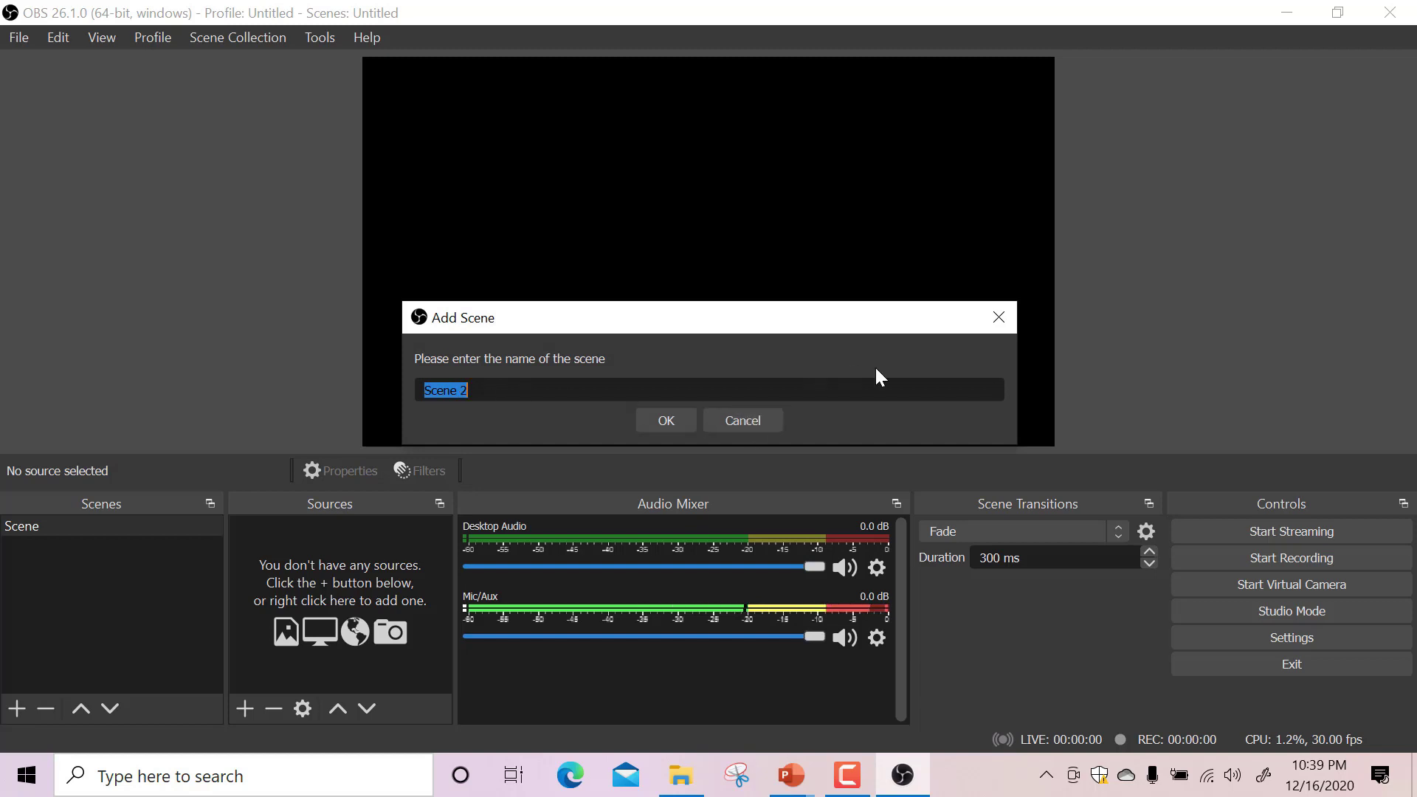
click(1008, 308)
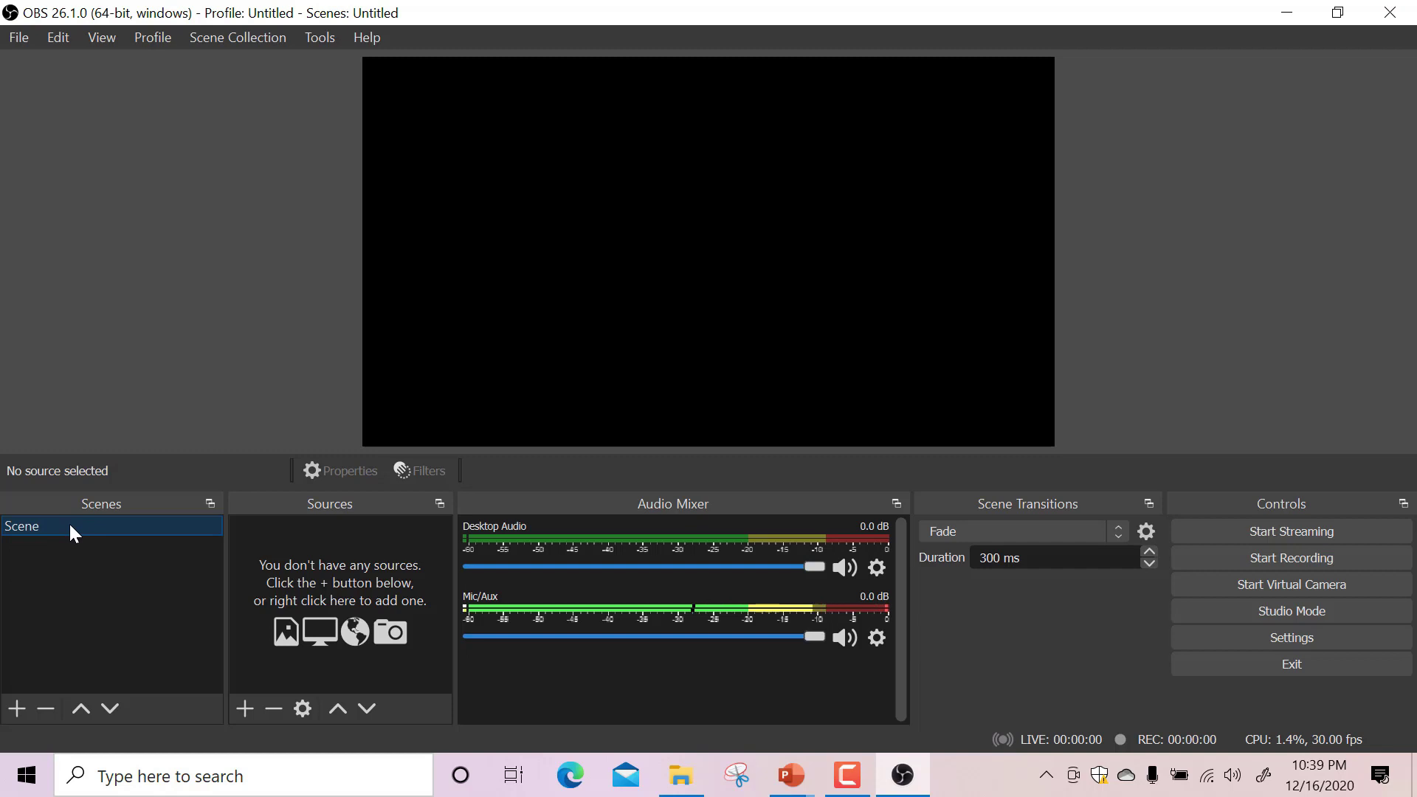
click(250, 710)
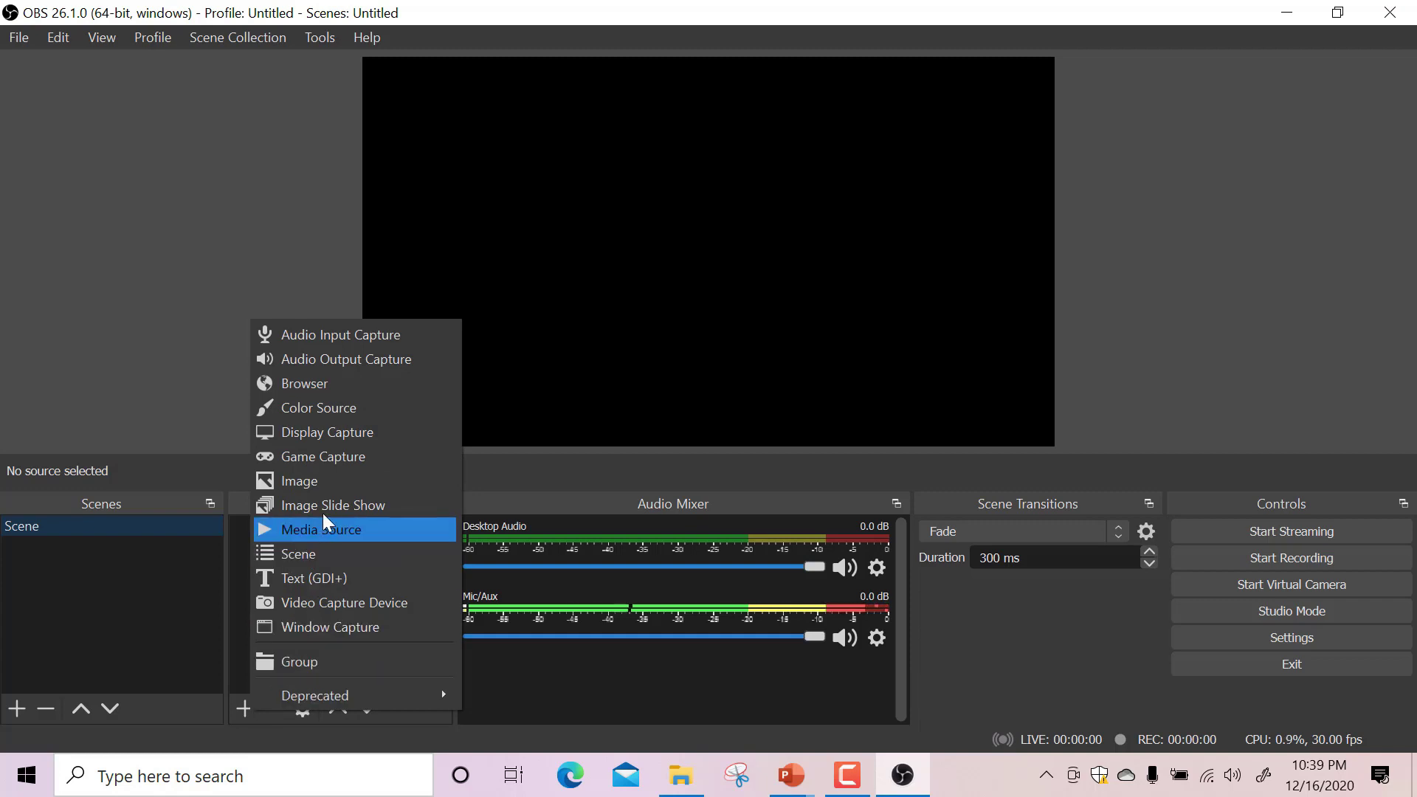
click(326, 432)
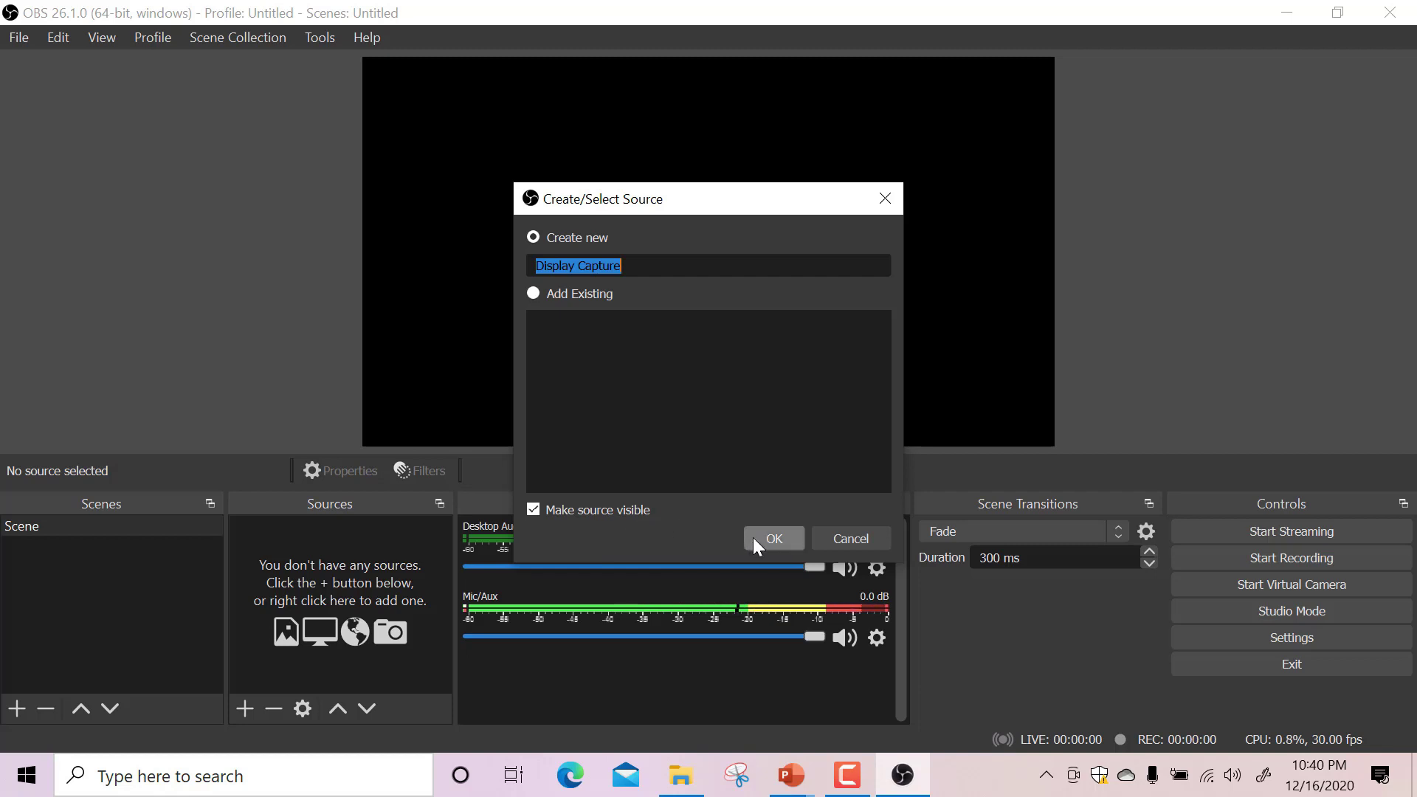
click(775, 537)
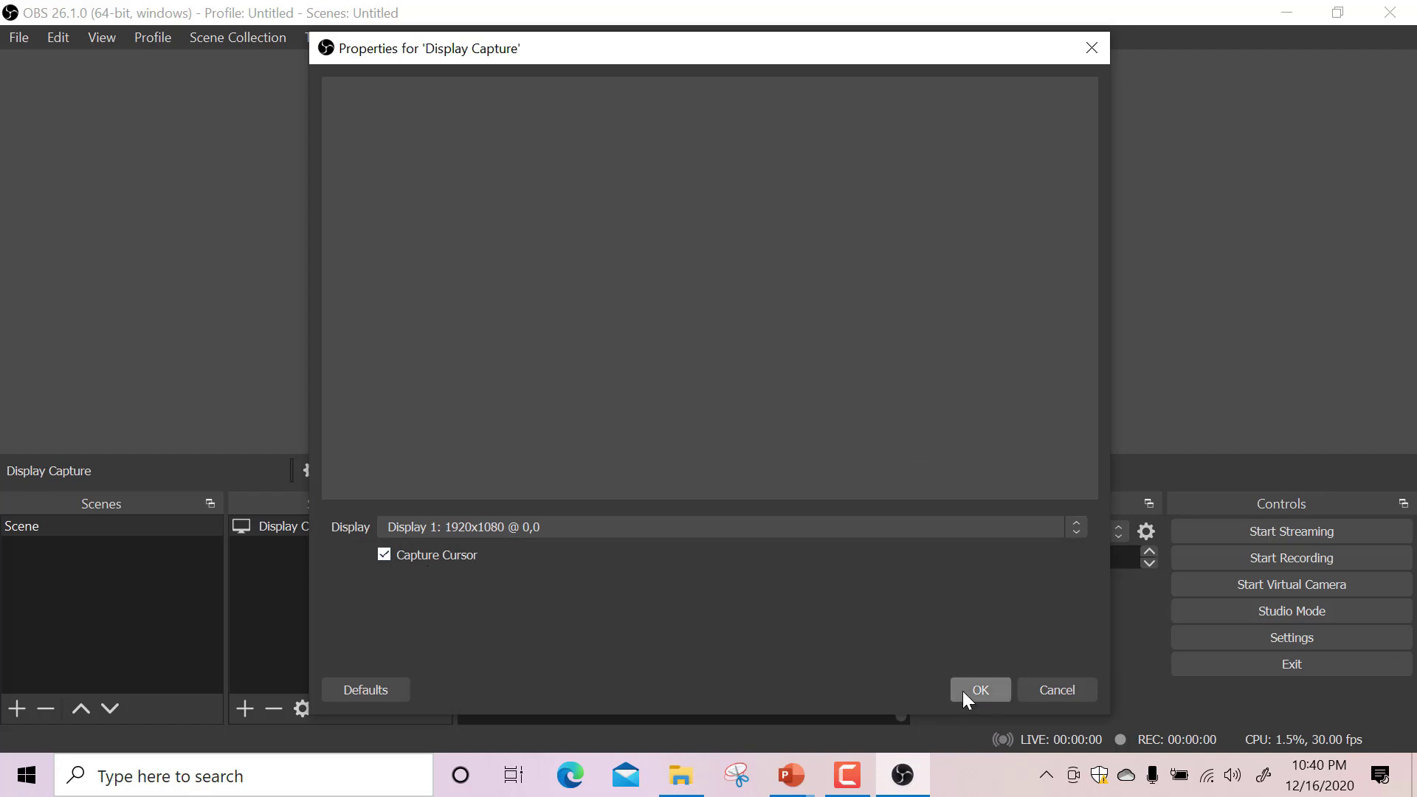
click(983, 689)
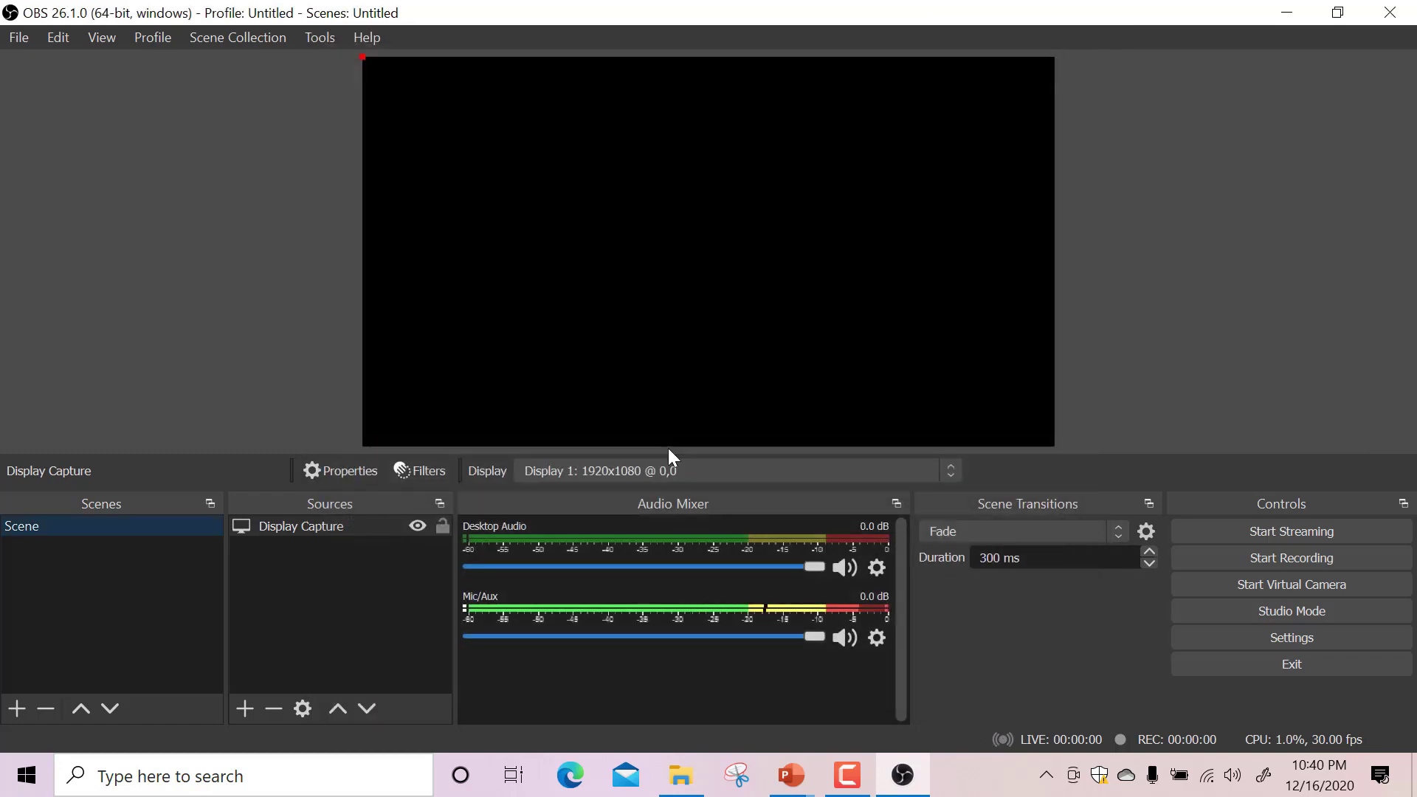
Step: Add a new Video Capture Device source that uses the USB2.0 VGA UVC WebCam
click(245, 709)
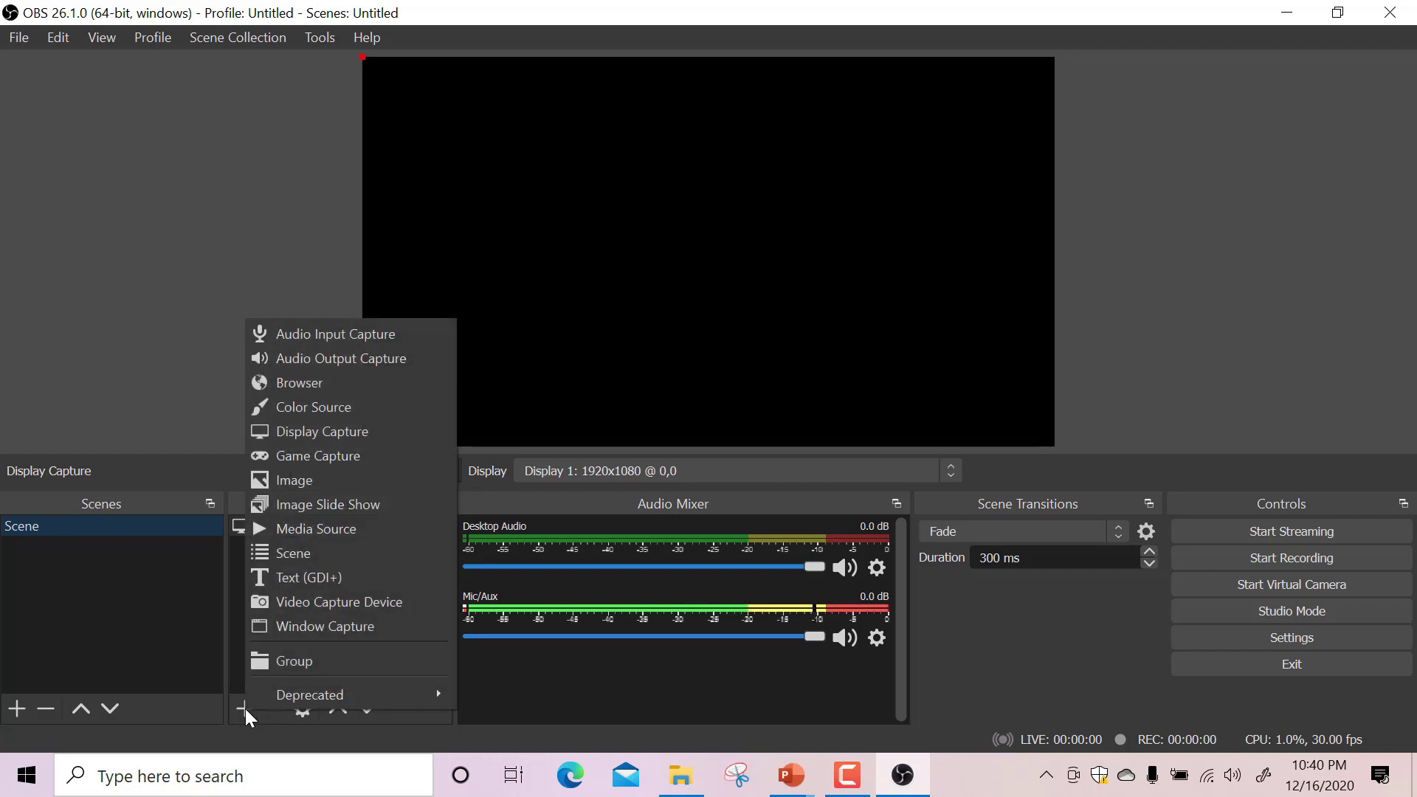
click(349, 600)
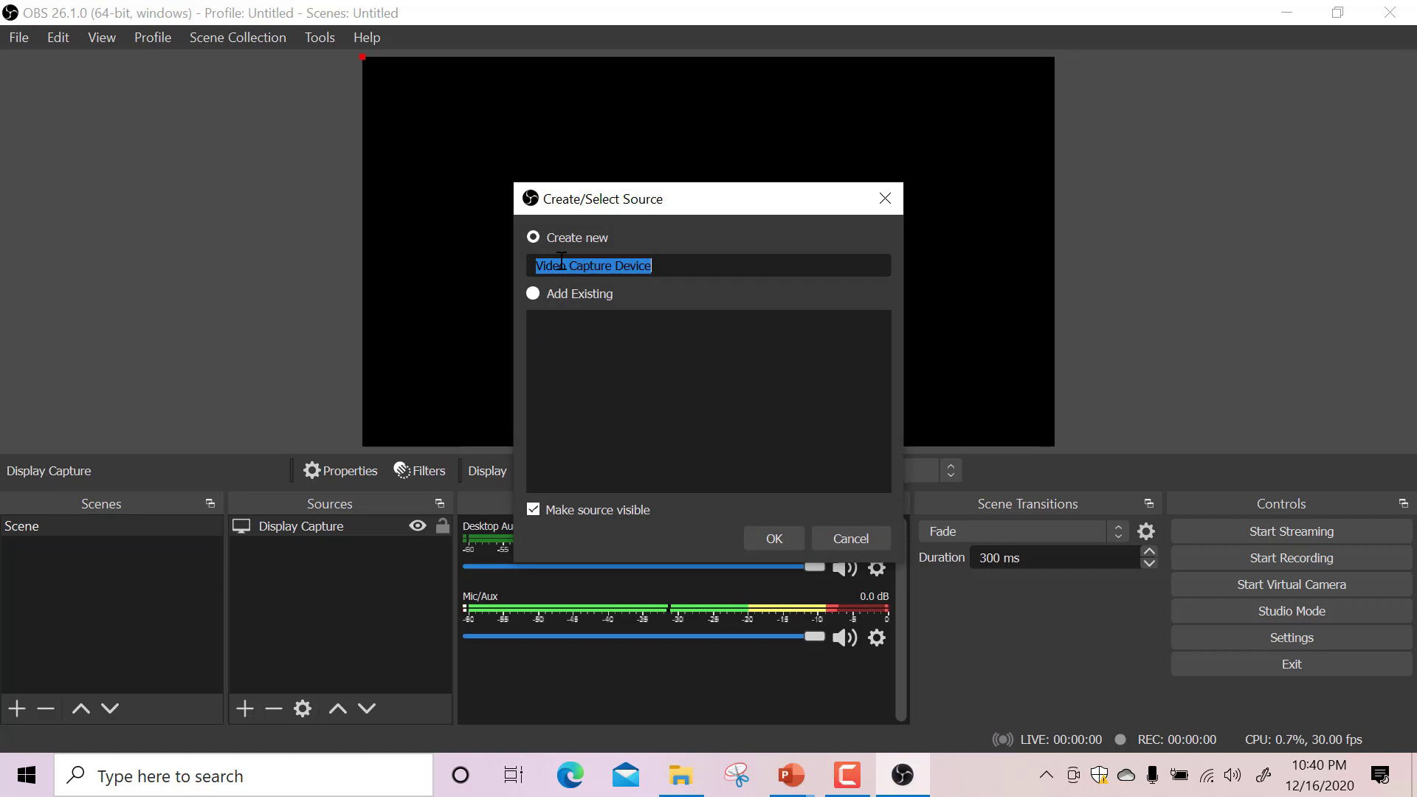
click(763, 550)
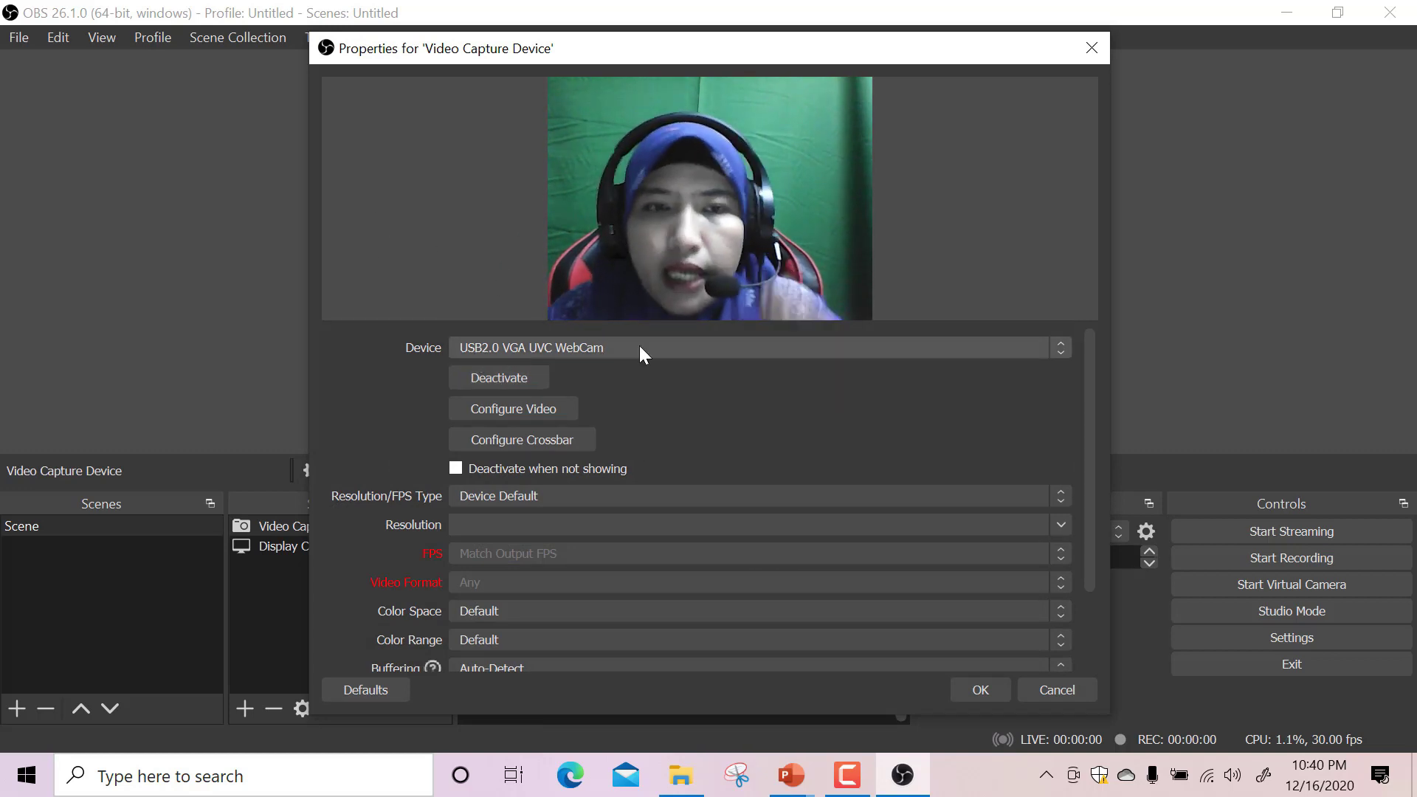
click(1065, 350)
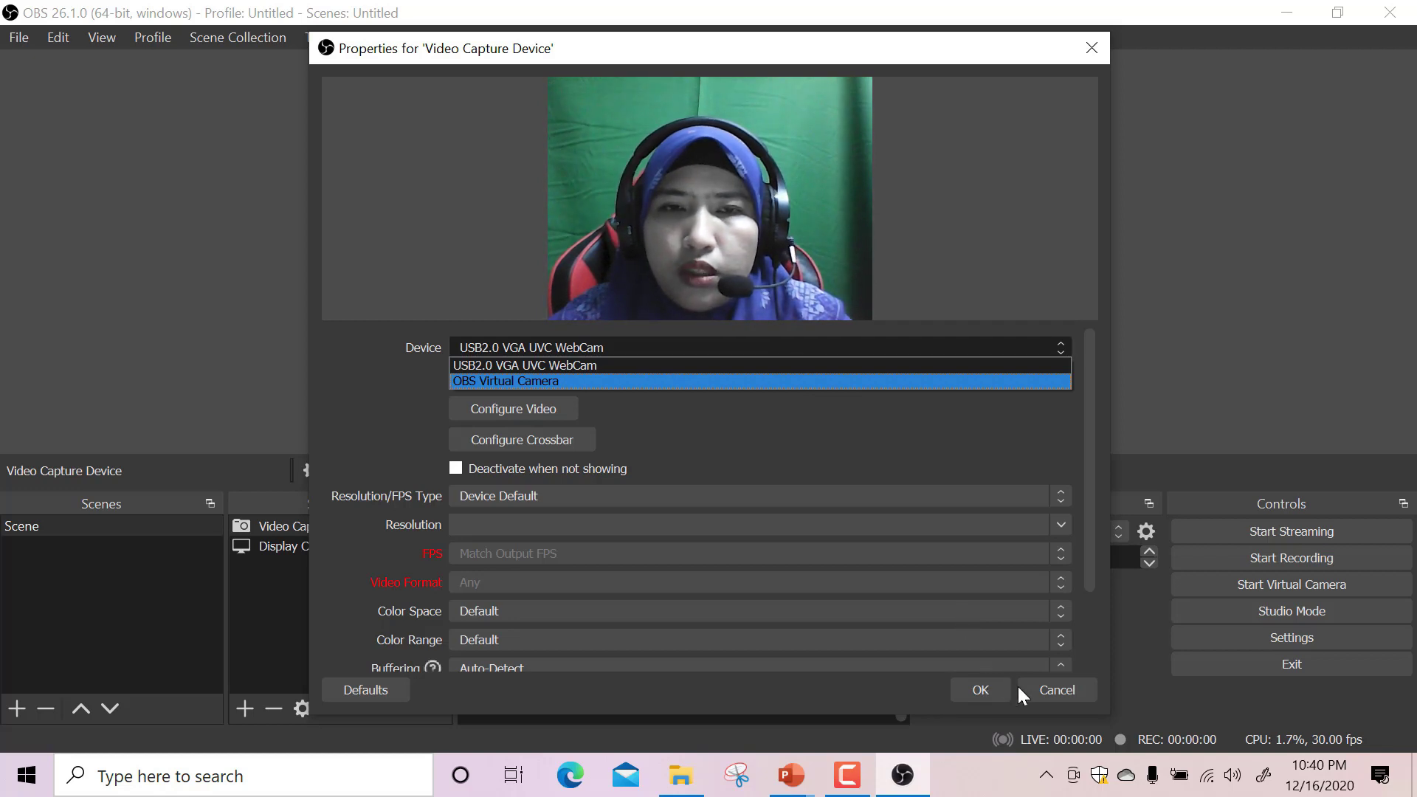
click(991, 689)
click(992, 689)
Step: Place the webcam image in the lower-right corner of the canvas and adjust its size
drag(556, 152, 929, 308)
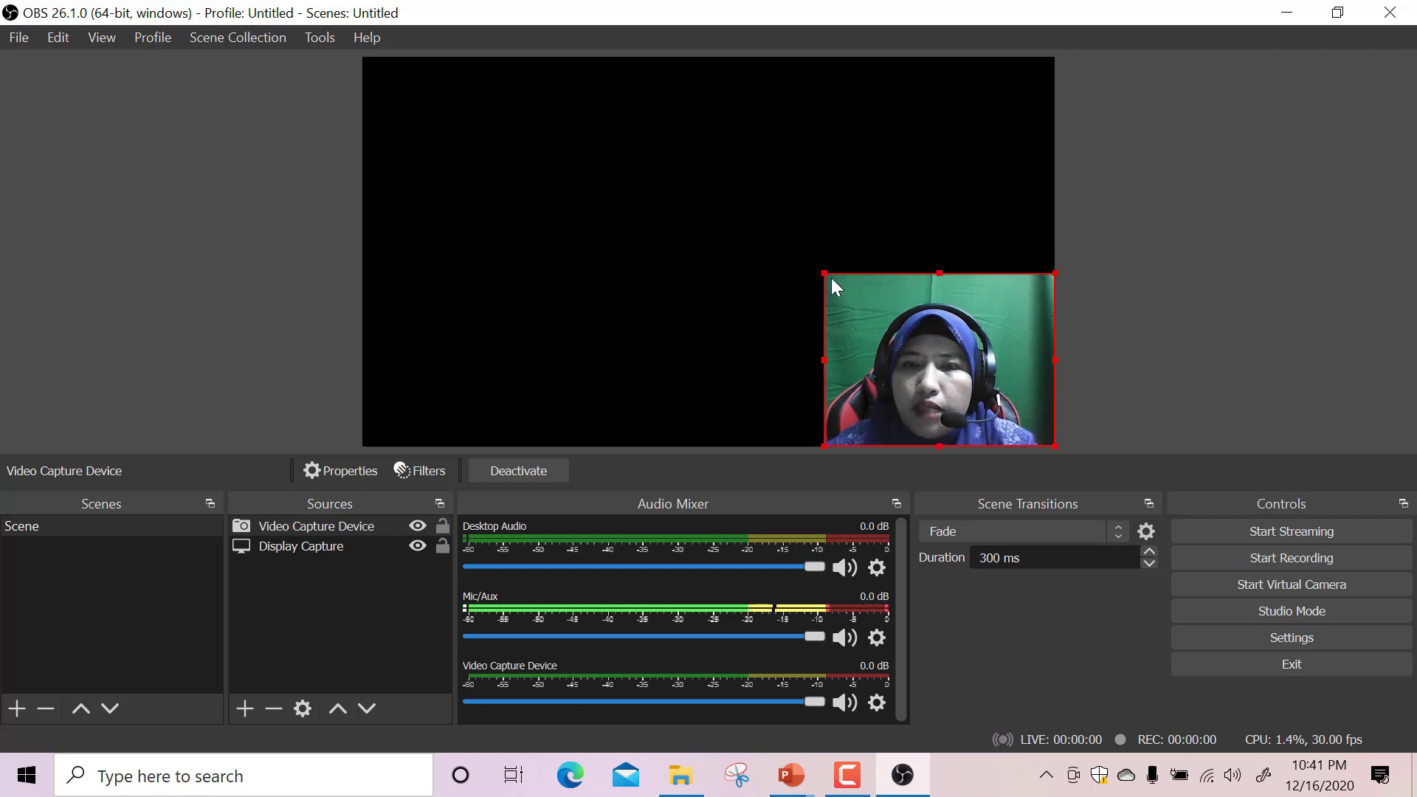
drag(823, 268, 911, 284)
click(1176, 263)
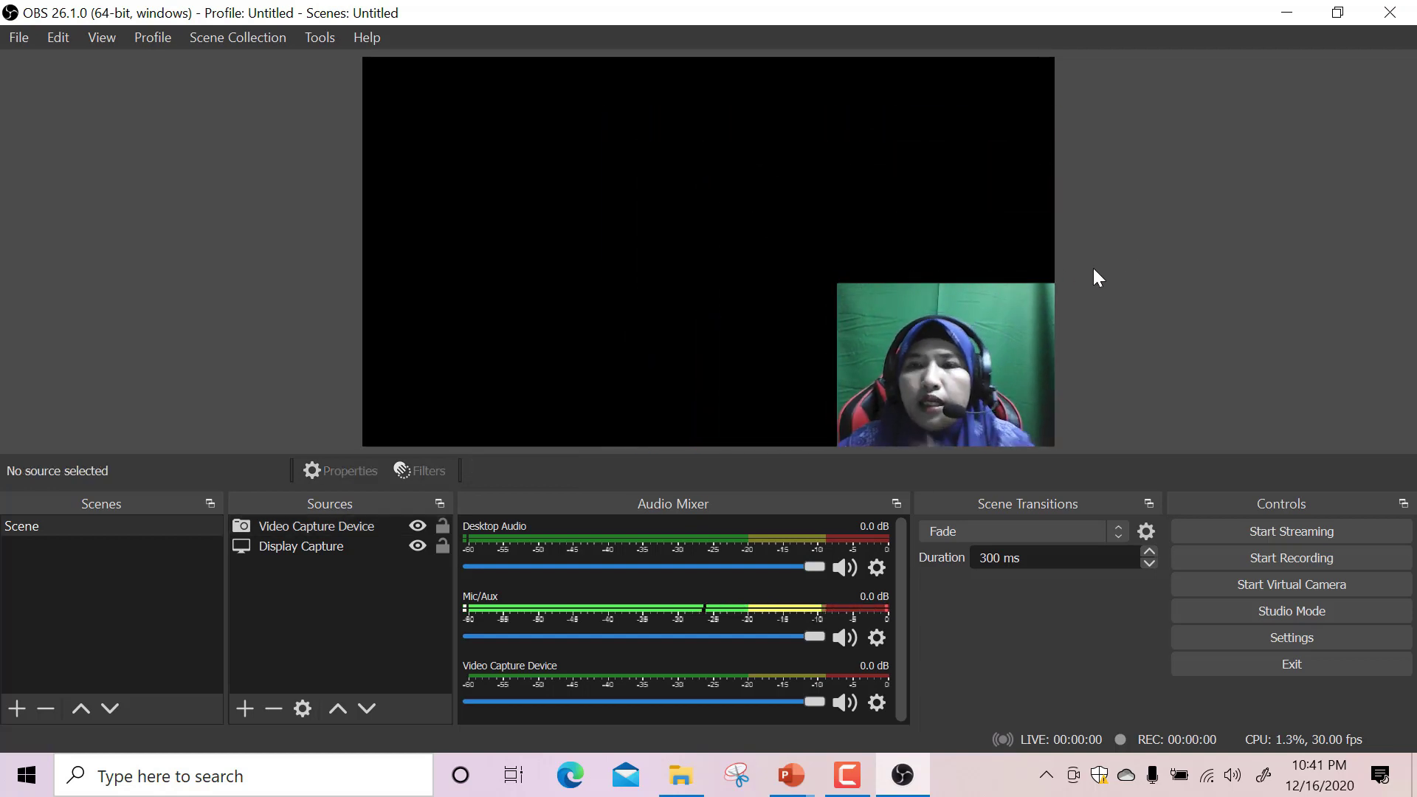
click(949, 299)
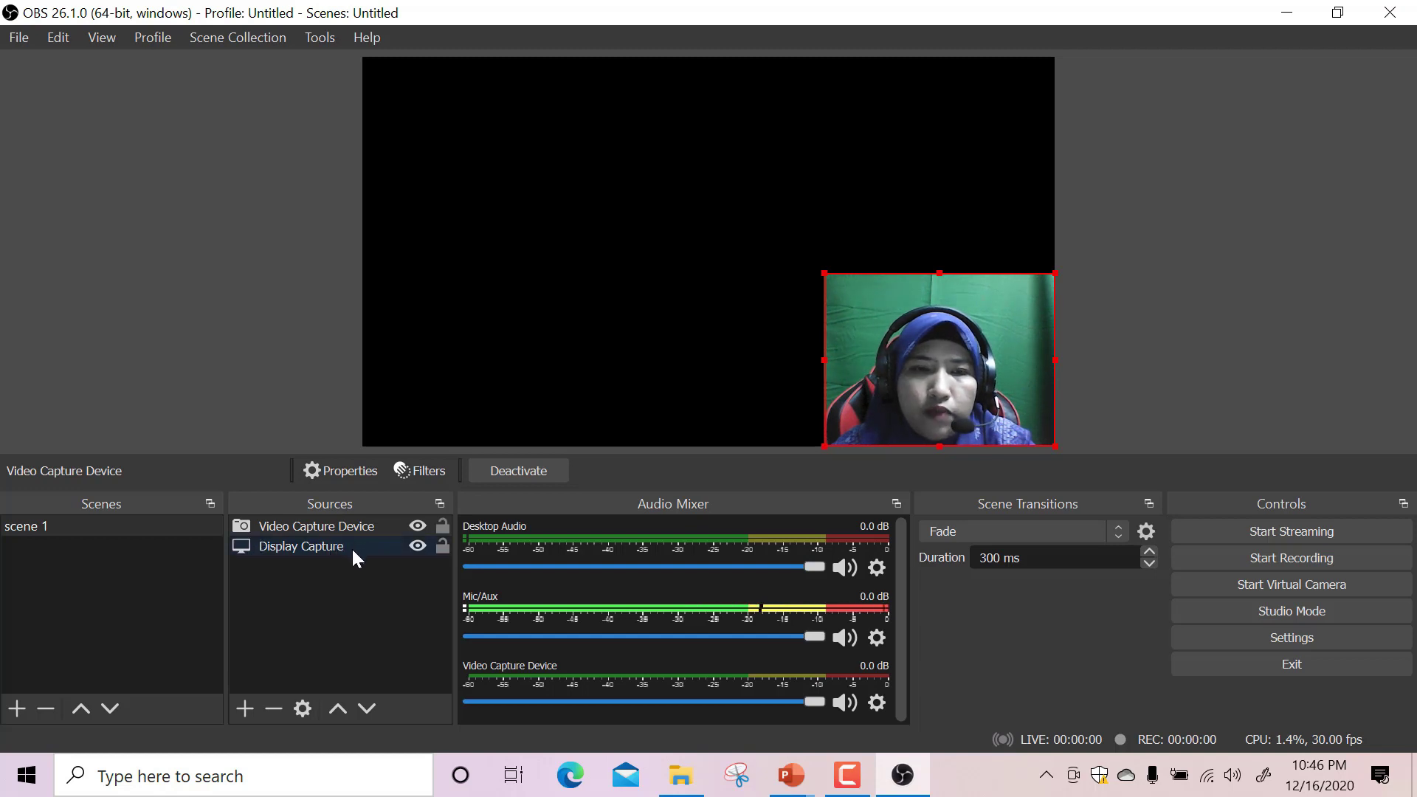
Step: Add a new Text (GDI+) source and enter the presenter's name followed by "(WISB CHANNEL)" as its text
click(251, 709)
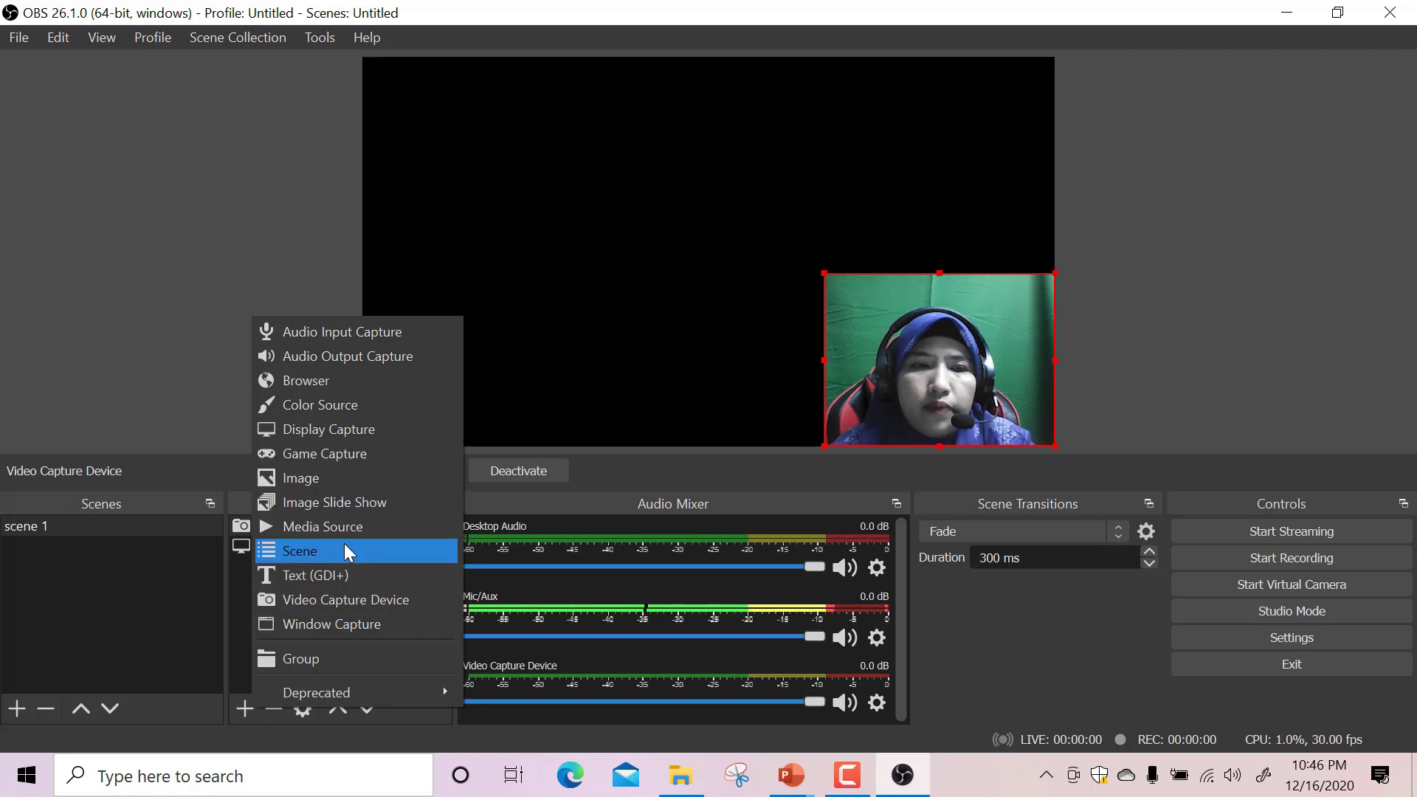
click(326, 576)
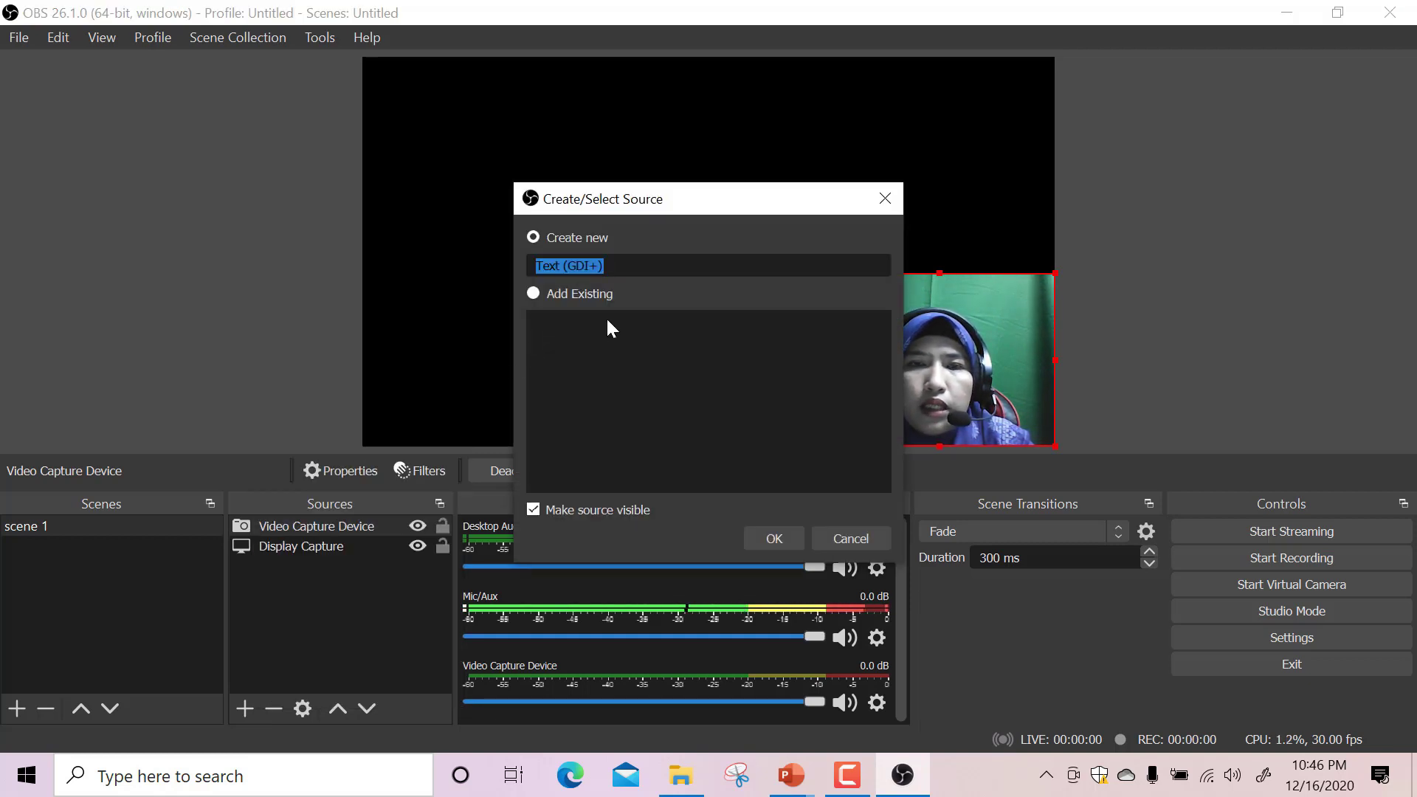
click(774, 540)
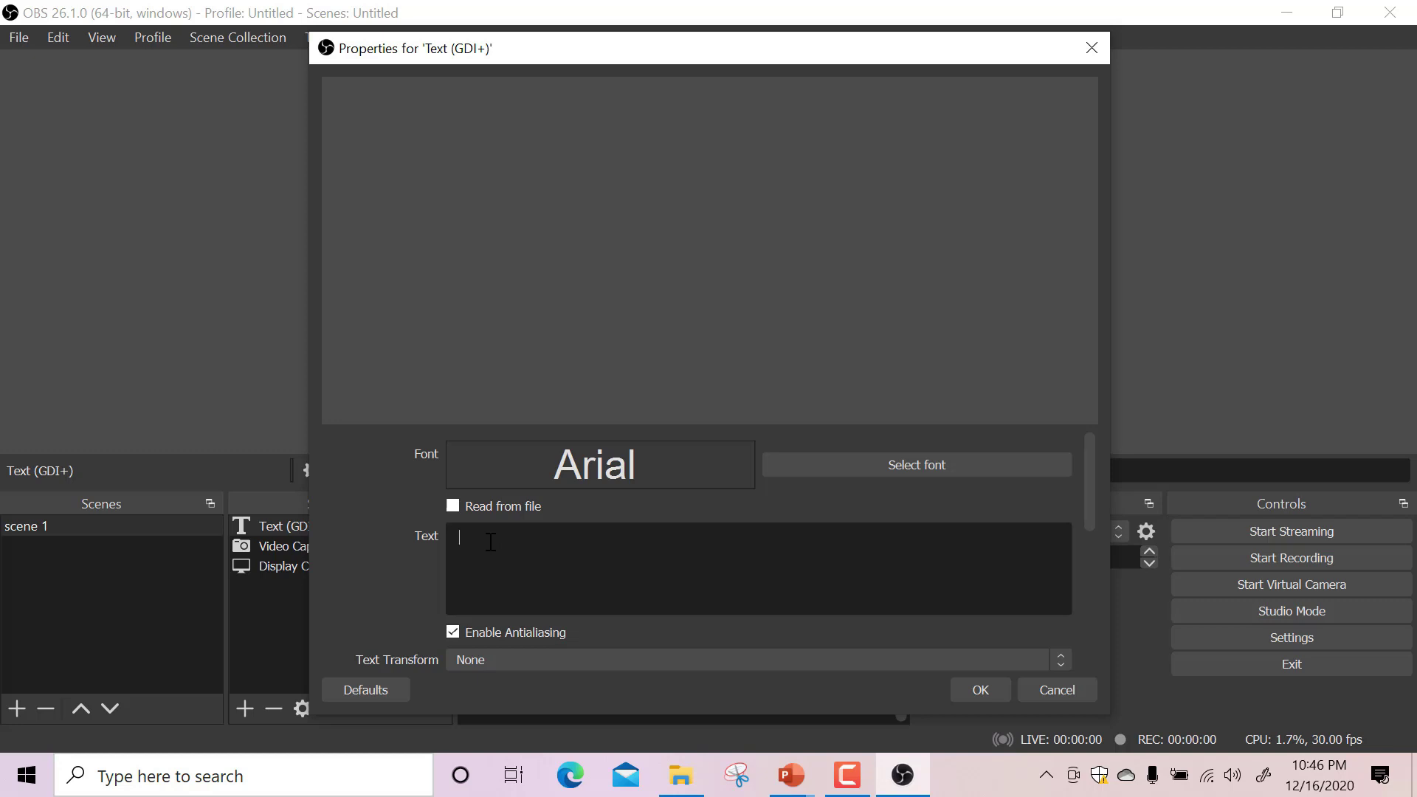
text(CIKGU INTAN)
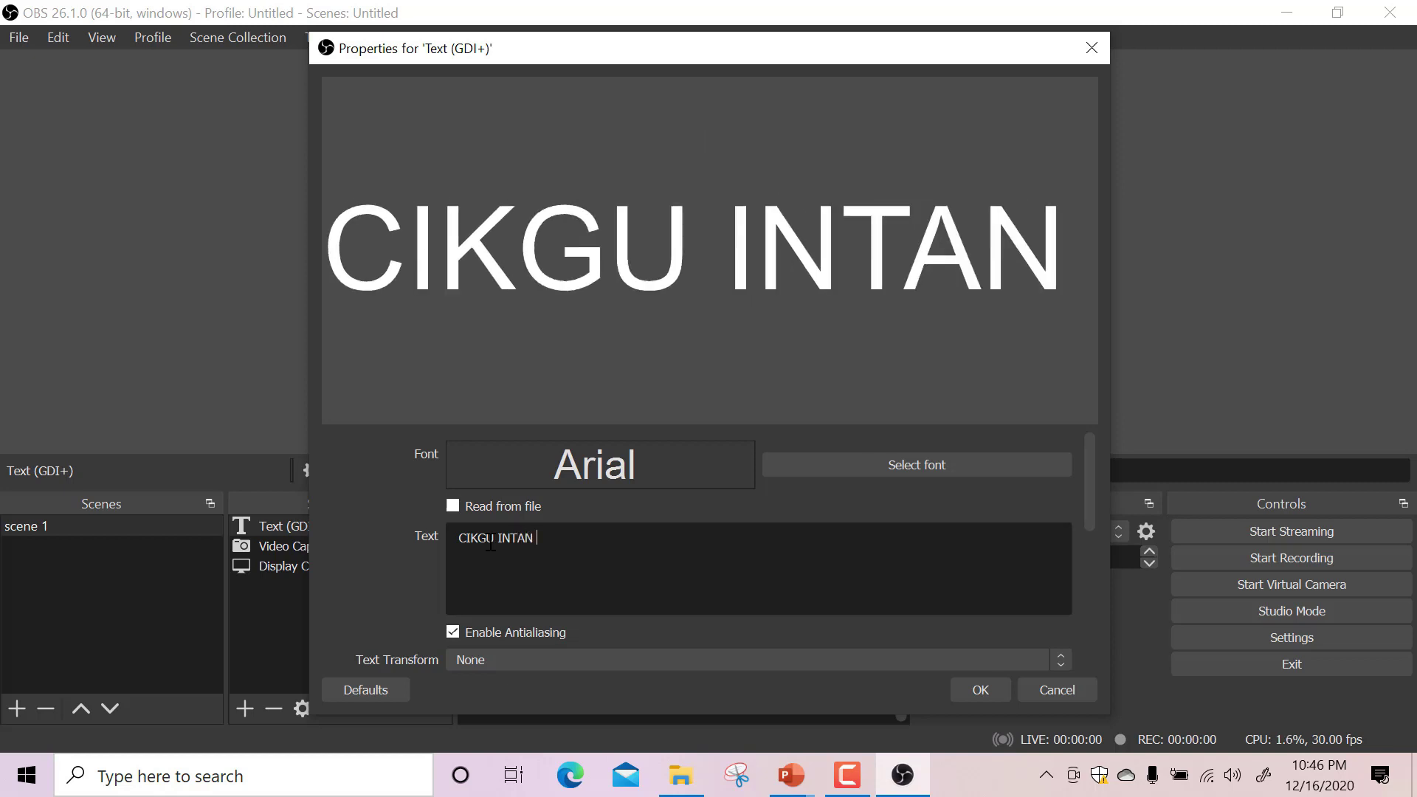
text( (WISB)
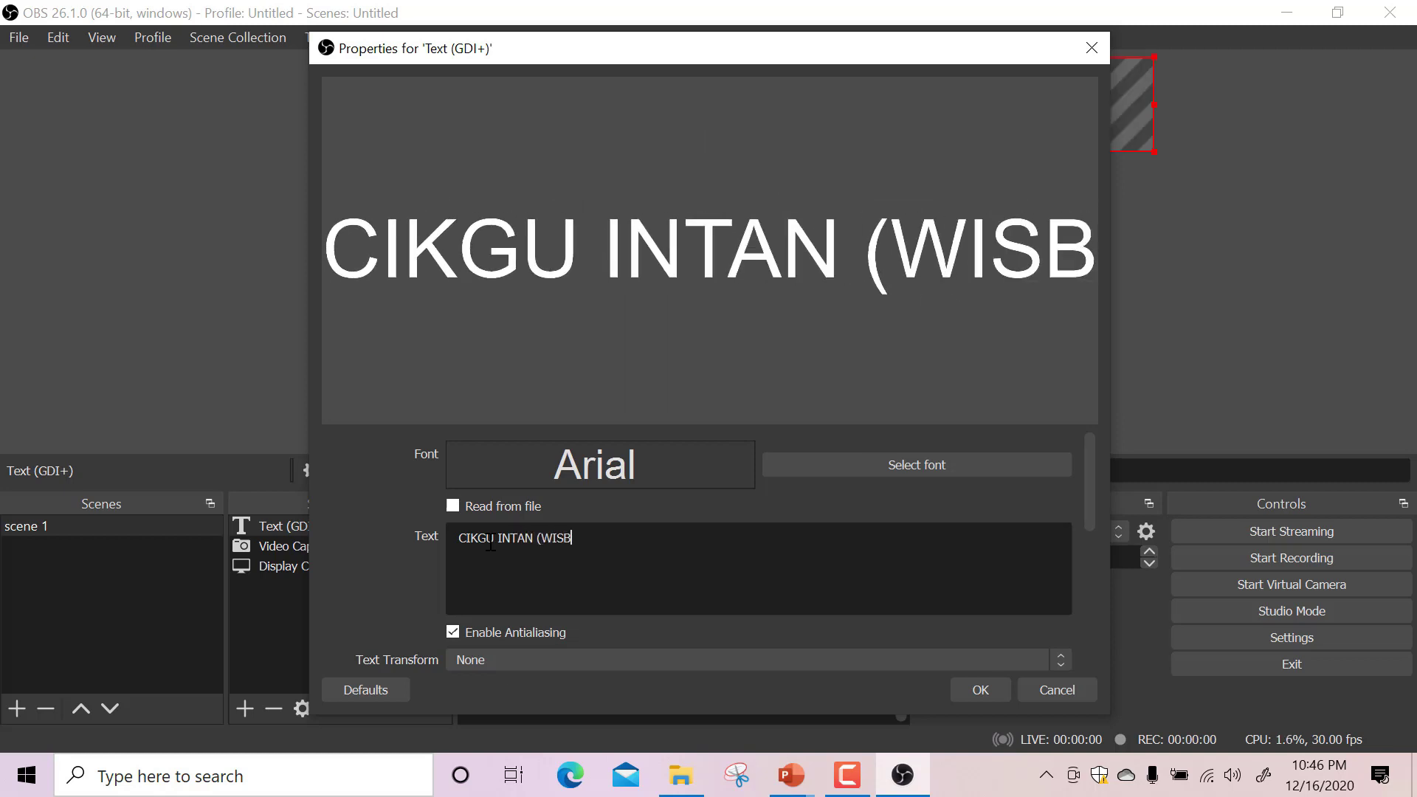
text( CHANNEL))
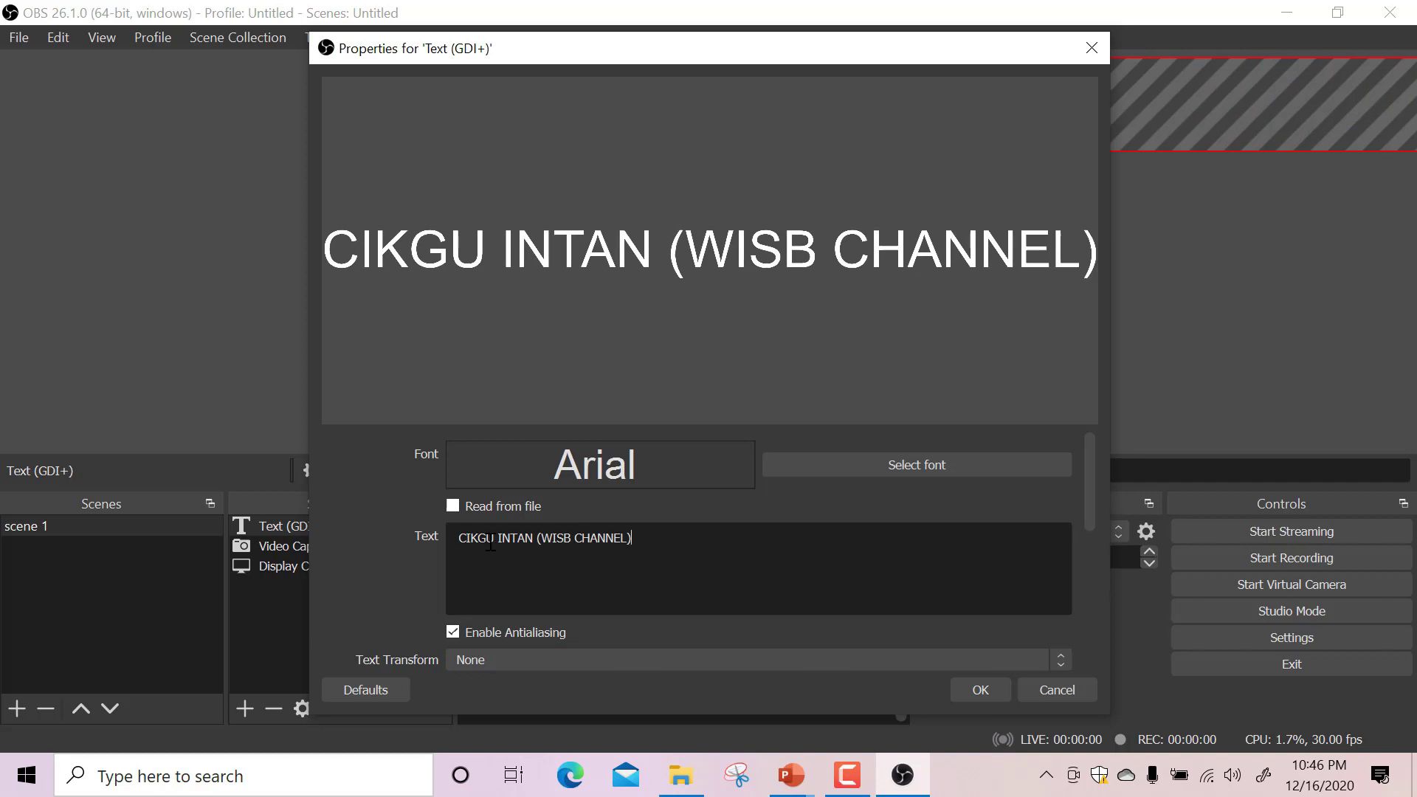
Step: Set the text source's font to Comic Sans MS Regular and accept its properties
click(840, 464)
scroll(581, 330, down, 4)
scroll(582, 330, down, 3)
scroll(561, 329, down, 12)
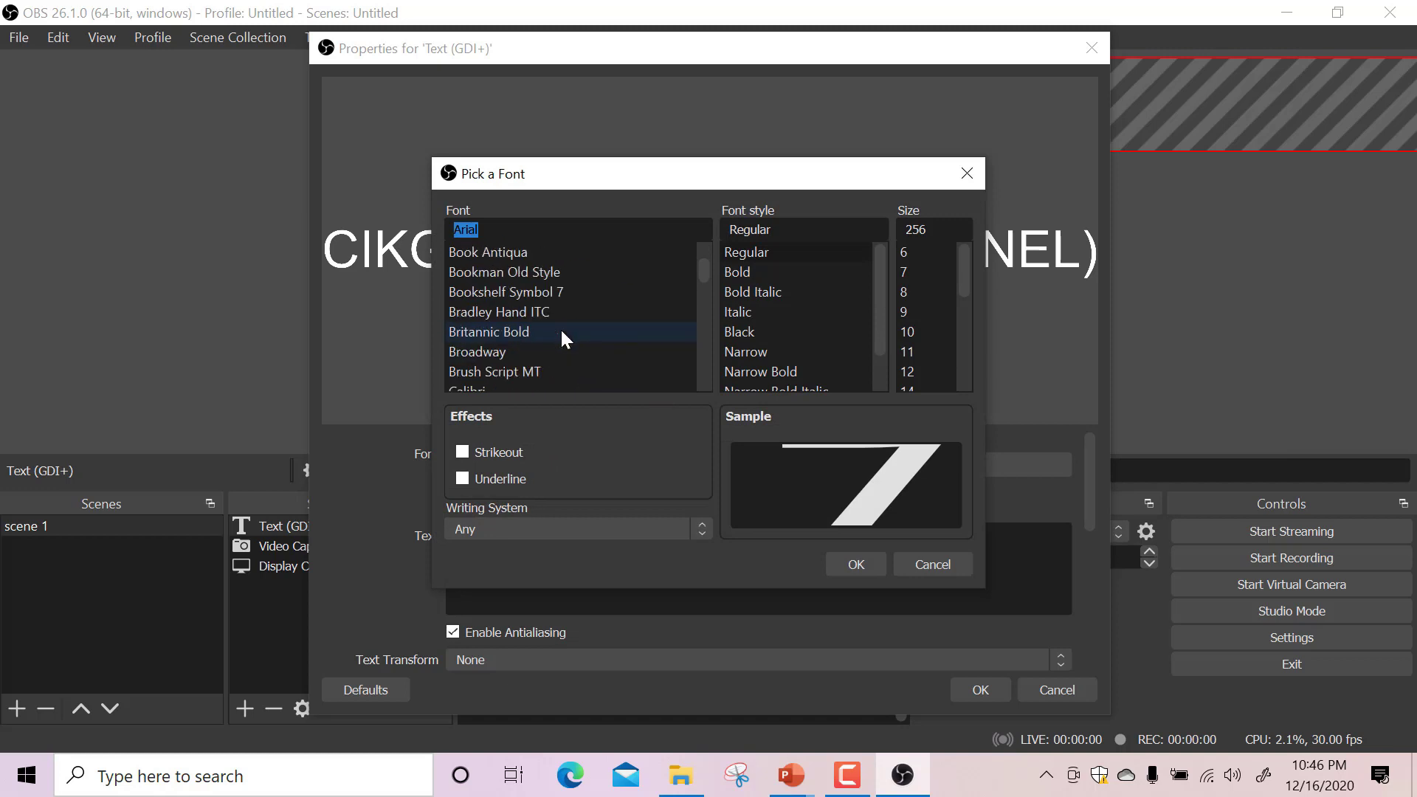
scroll(561, 329, down, 1)
scroll(561, 329, up, 2)
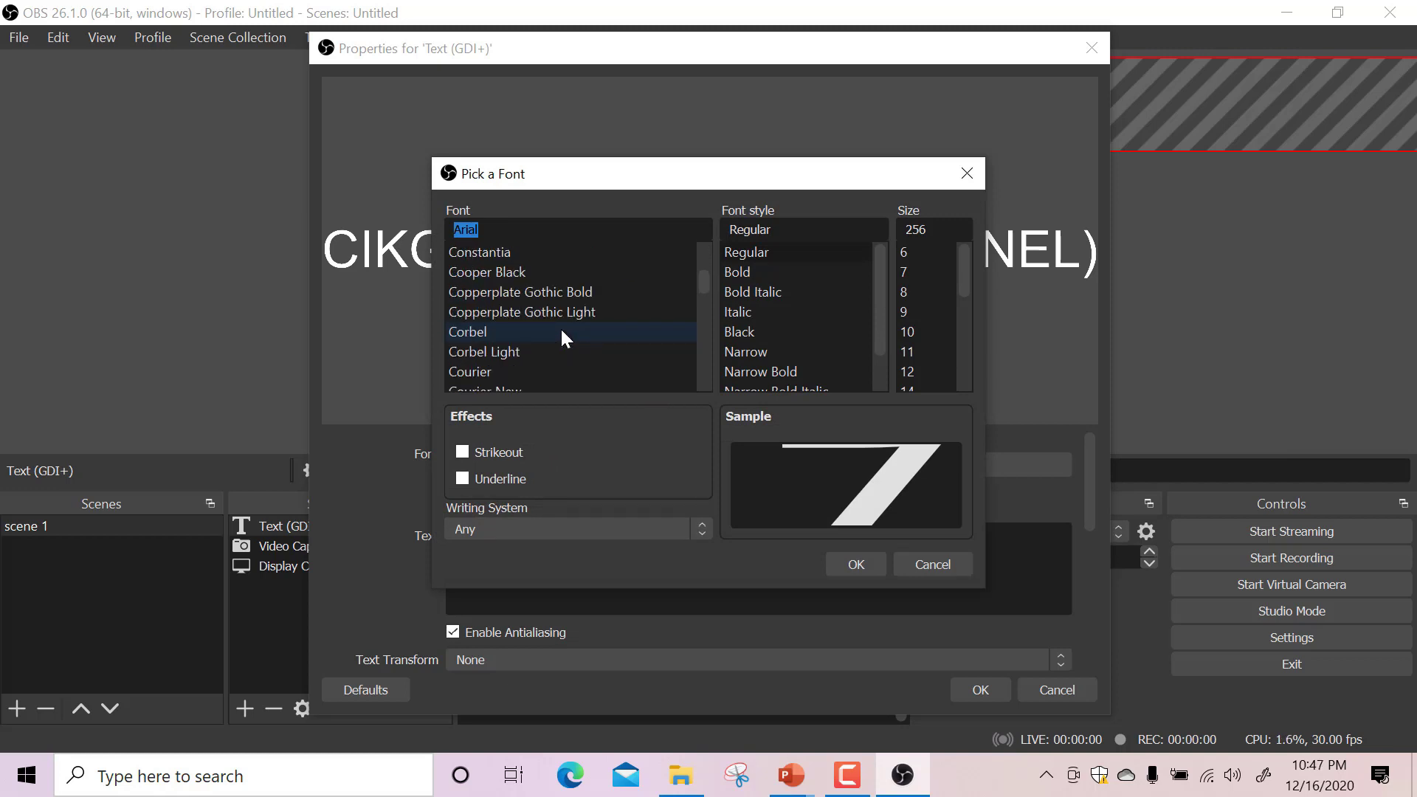
scroll(561, 329, up, 1)
click(551, 272)
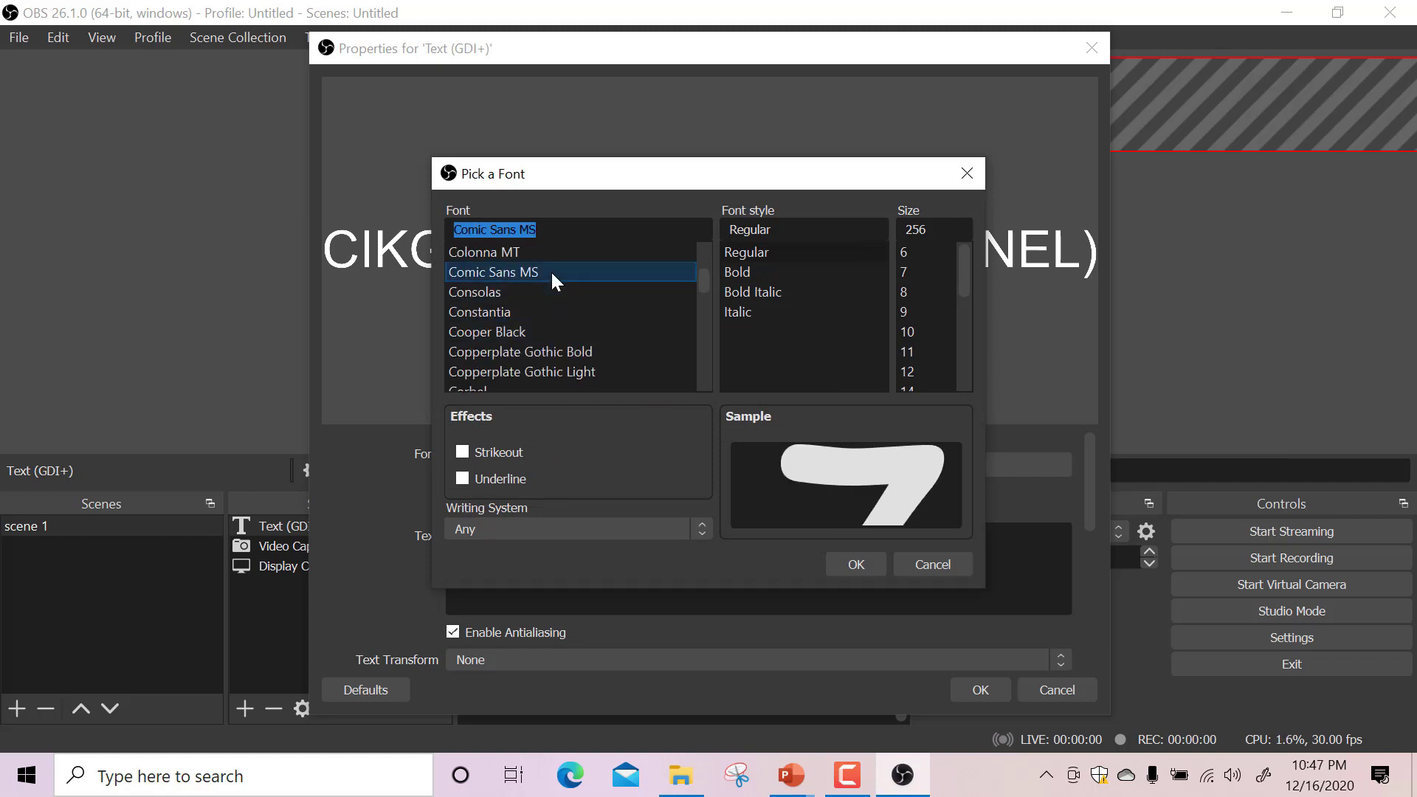
click(878, 564)
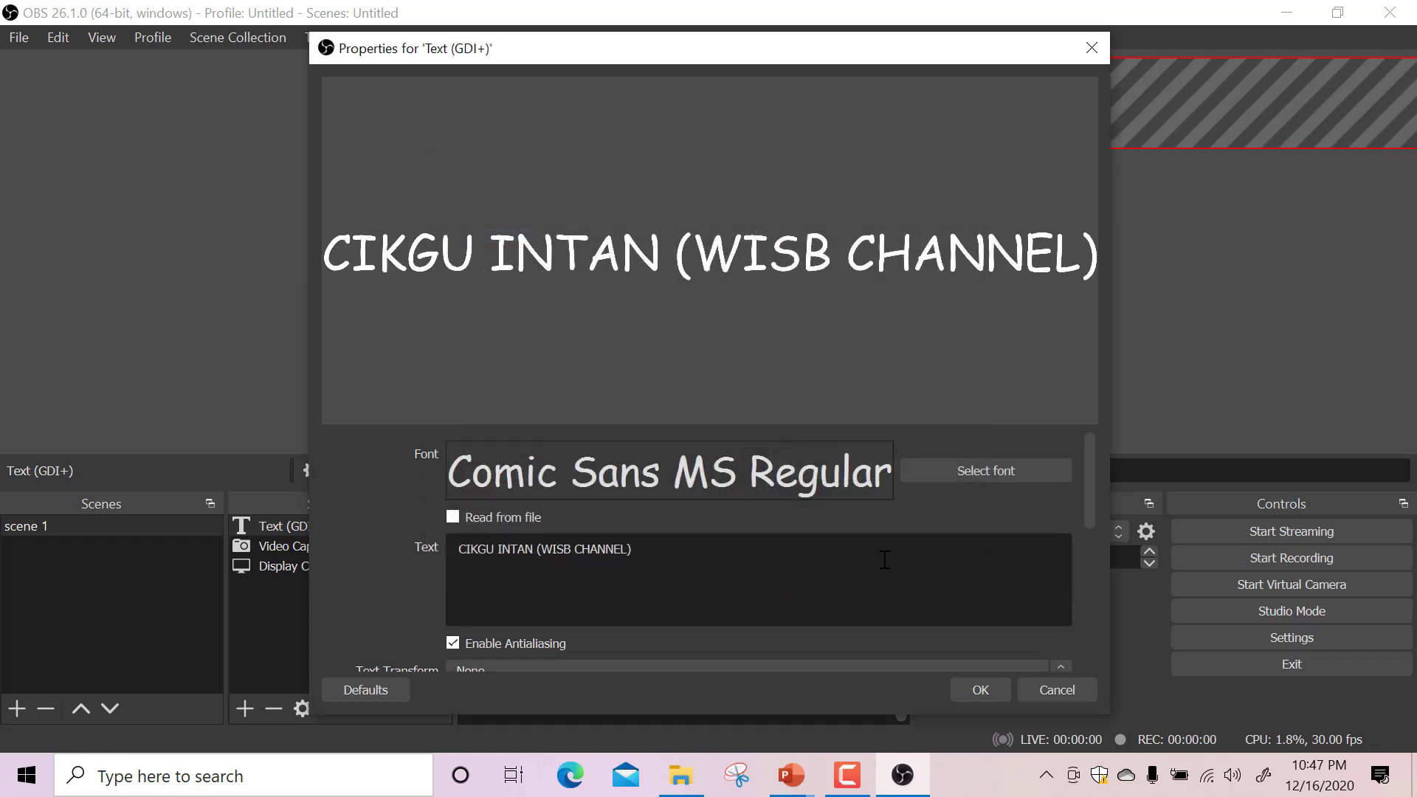
click(979, 690)
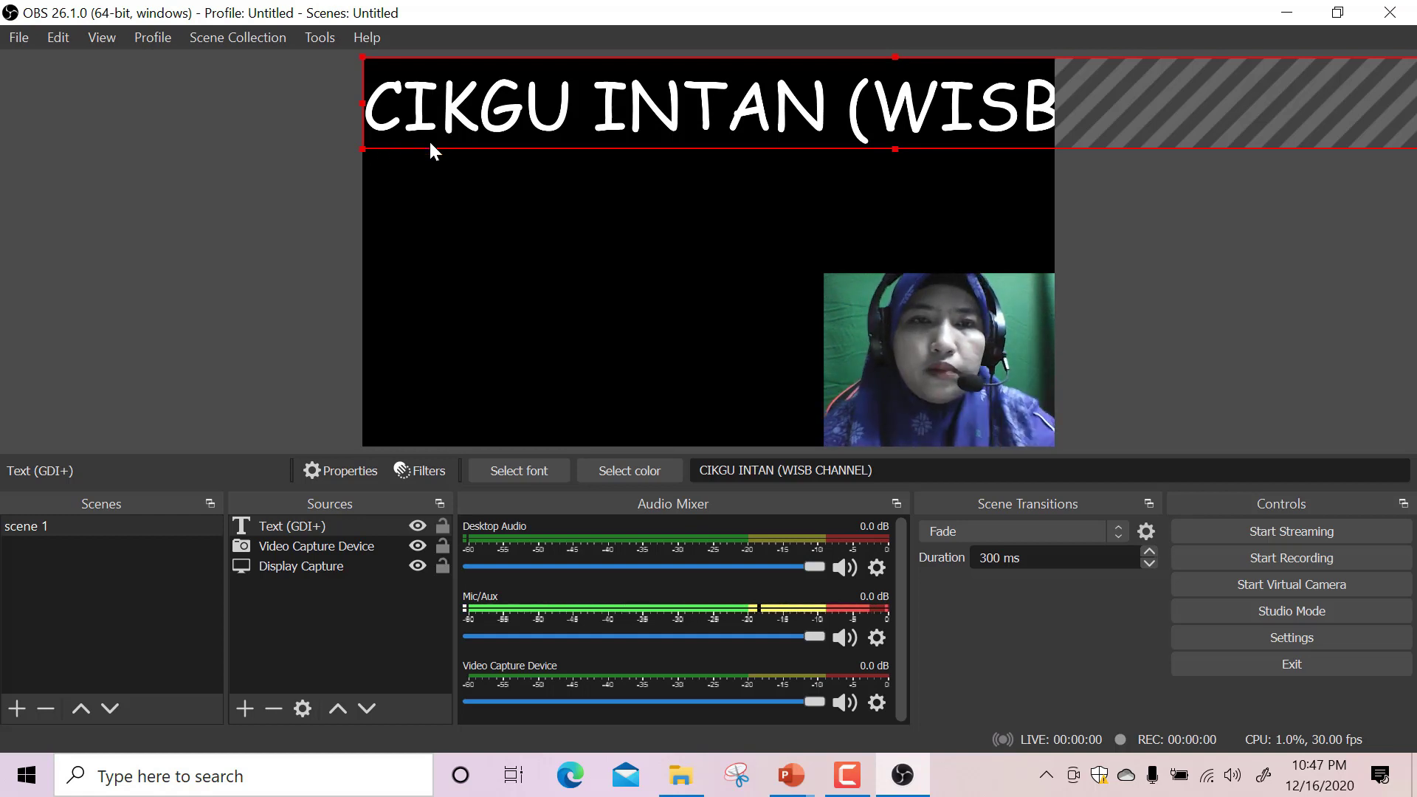
Step: Shrink the text to fit along the canvas's bottom edge and move the webcam image up to sit directly above it
drag(379, 145, 618, 220)
drag(362, 242, 491, 232)
drag(568, 206, 444, 403)
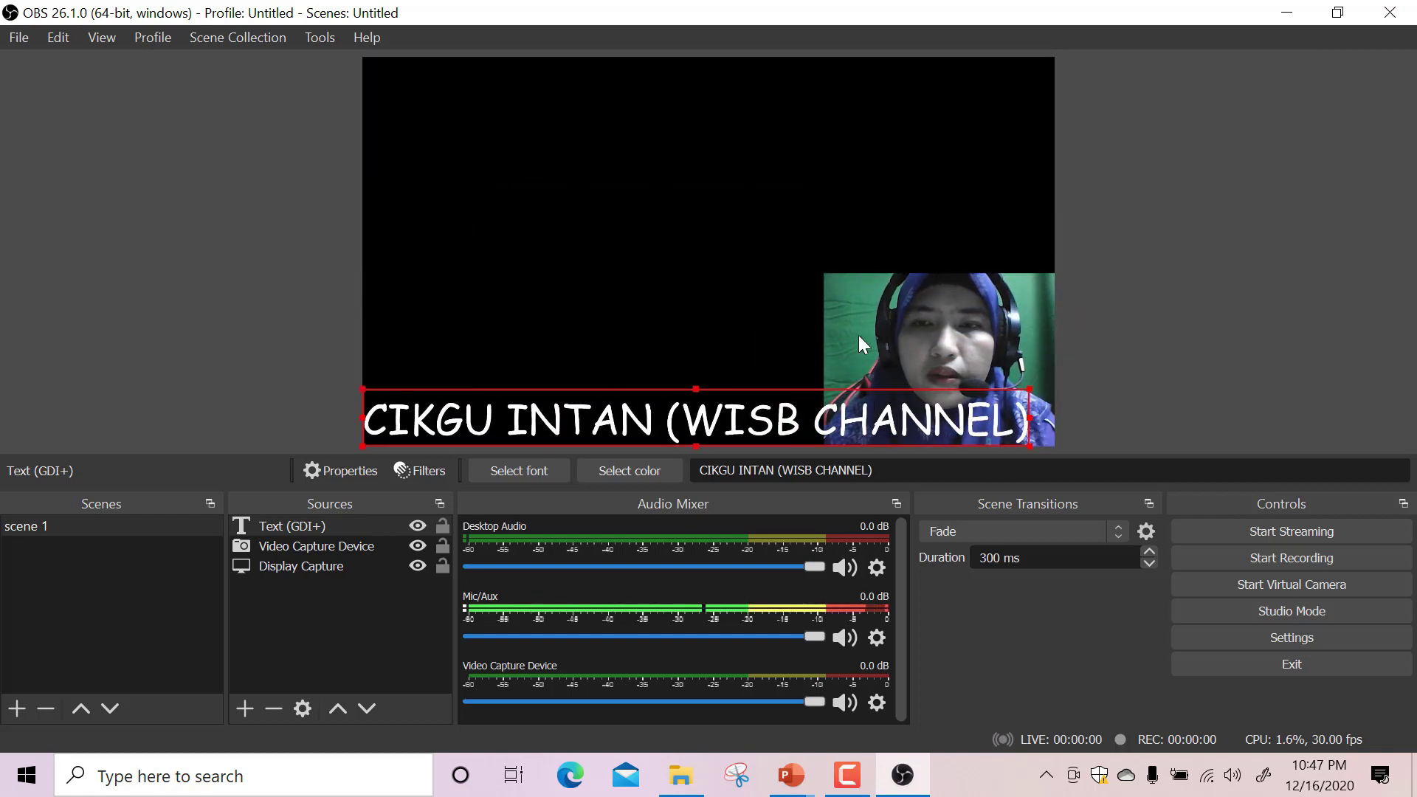
click(930, 338)
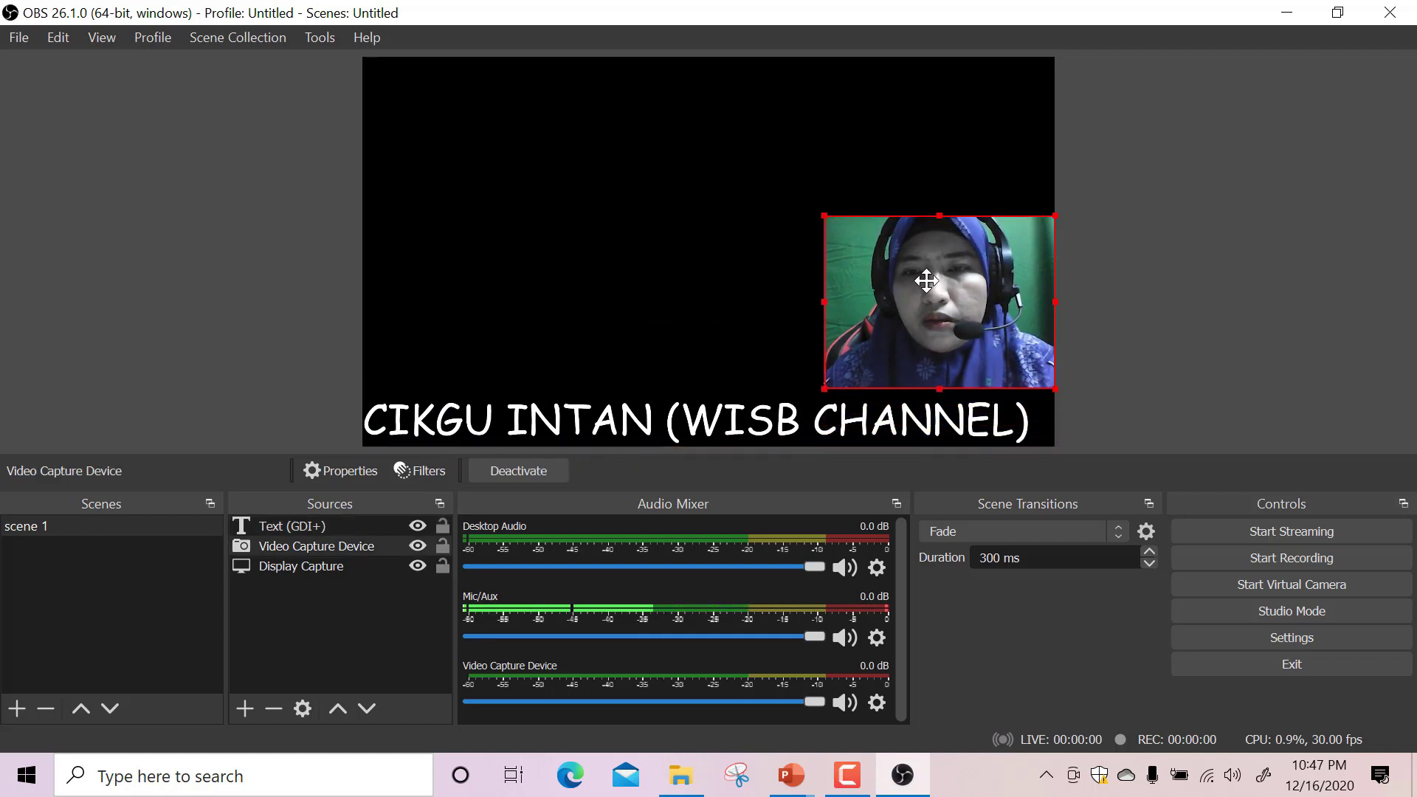
Step: Move the webcam image up to the canvas's upper-right corner and deselect it
drag(926, 281, 926, 128)
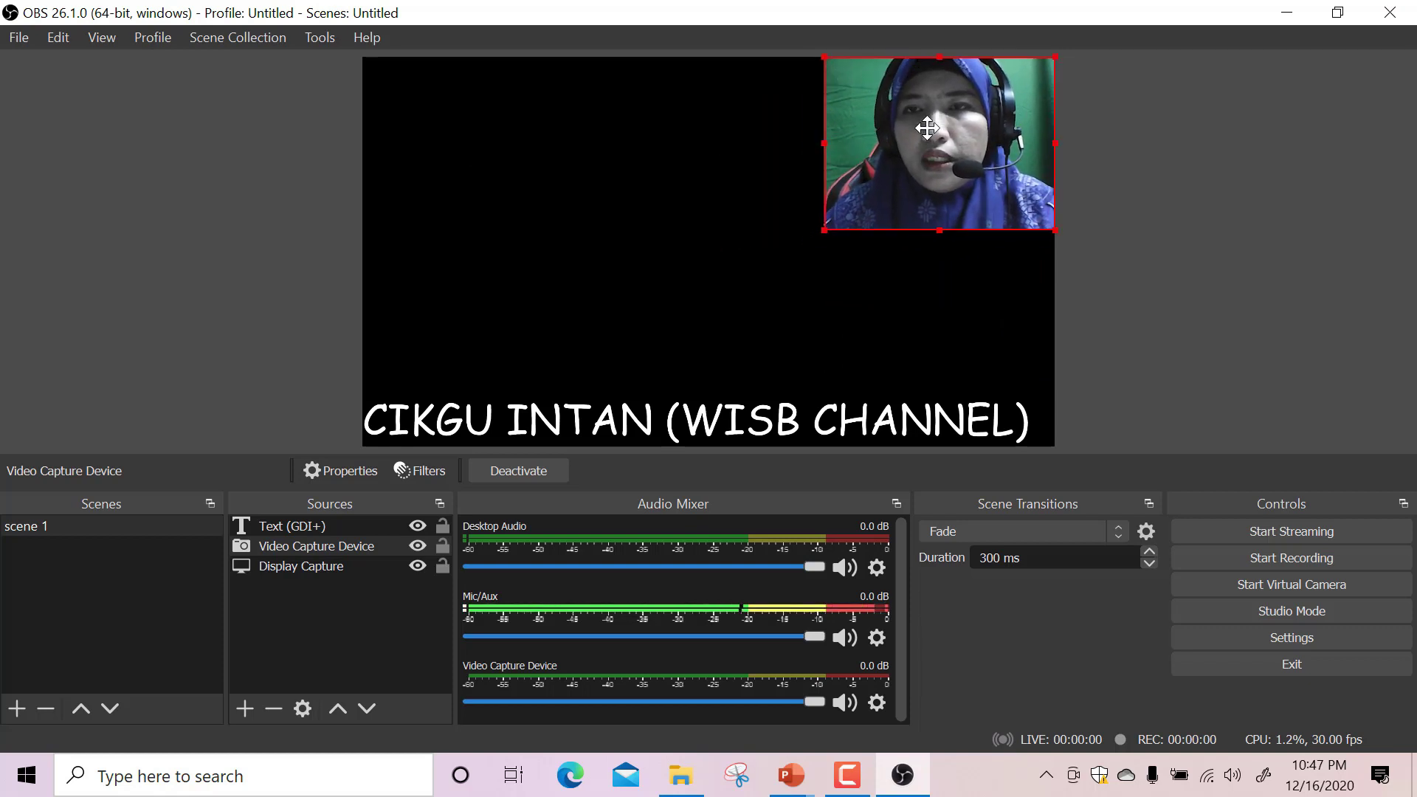
click(1146, 171)
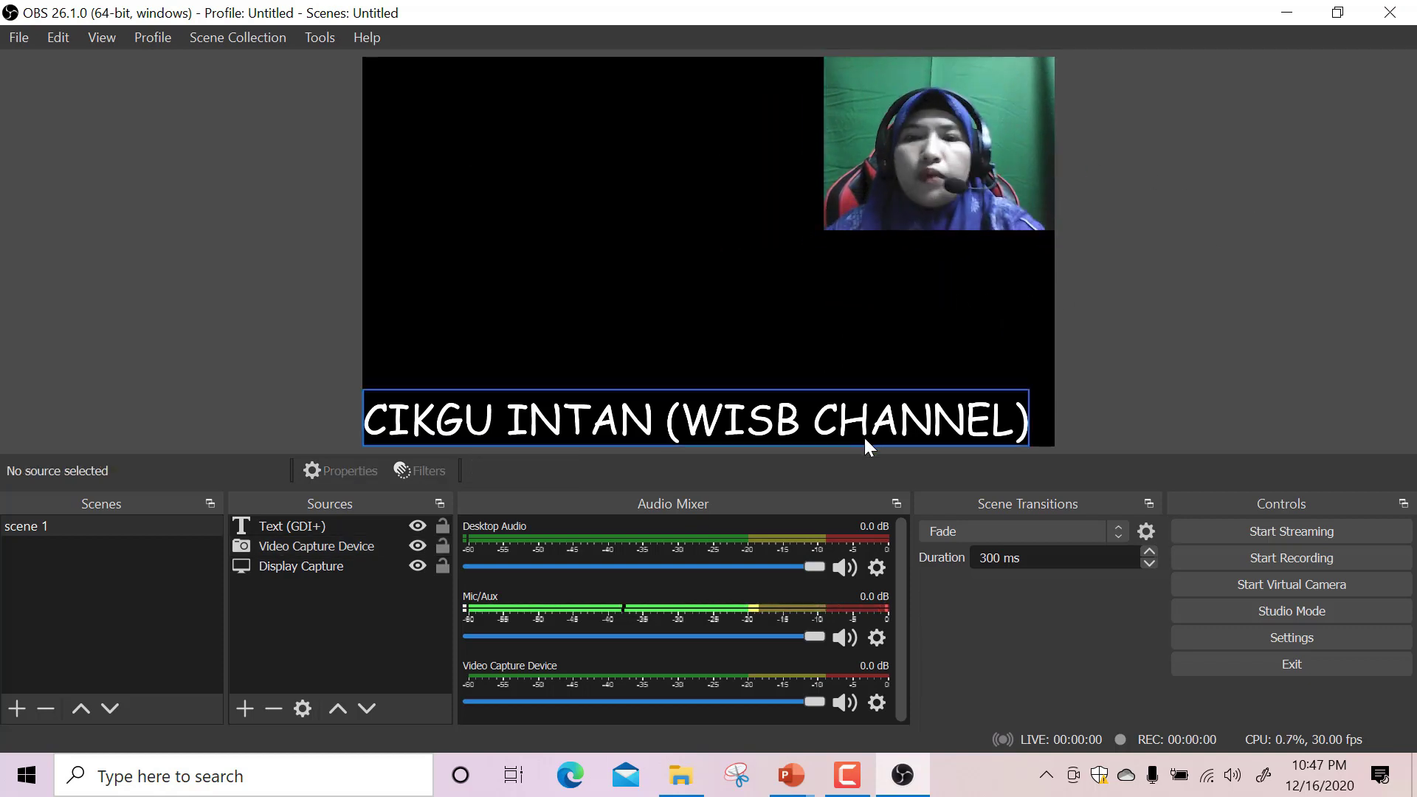
Step: Open the filters of the text caption and add a Scroll effect filter, keeping the default name
click(475, 441)
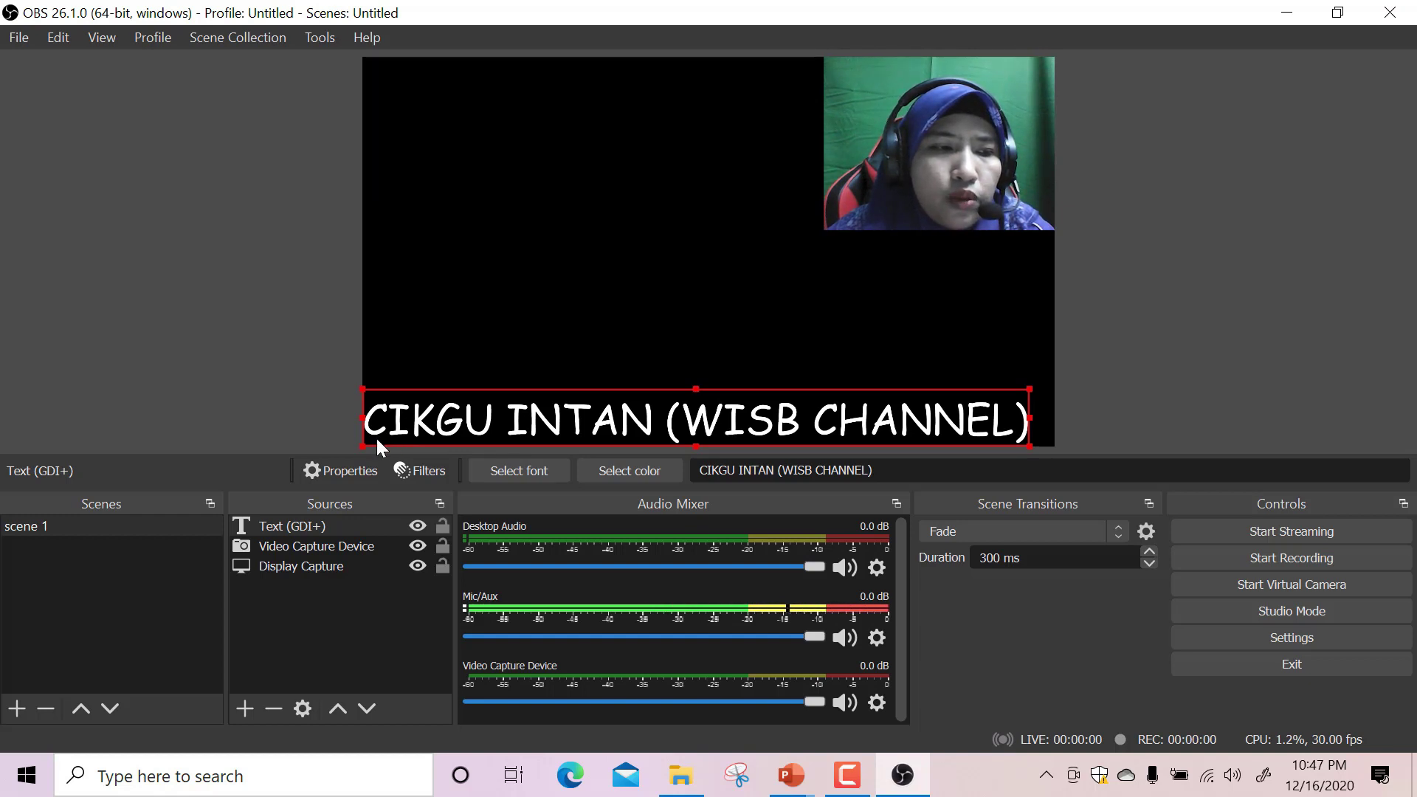
right_click(458, 426)
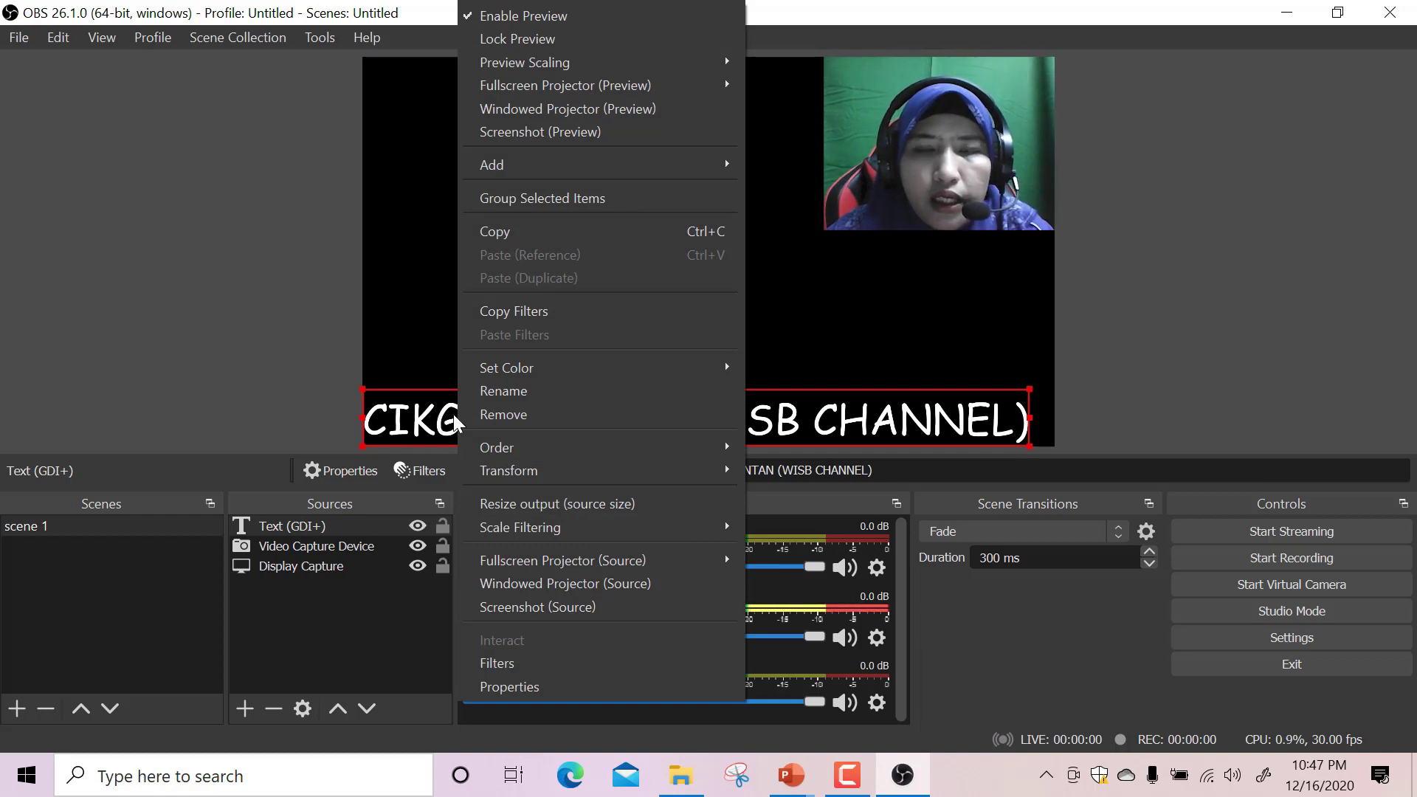
click(508, 662)
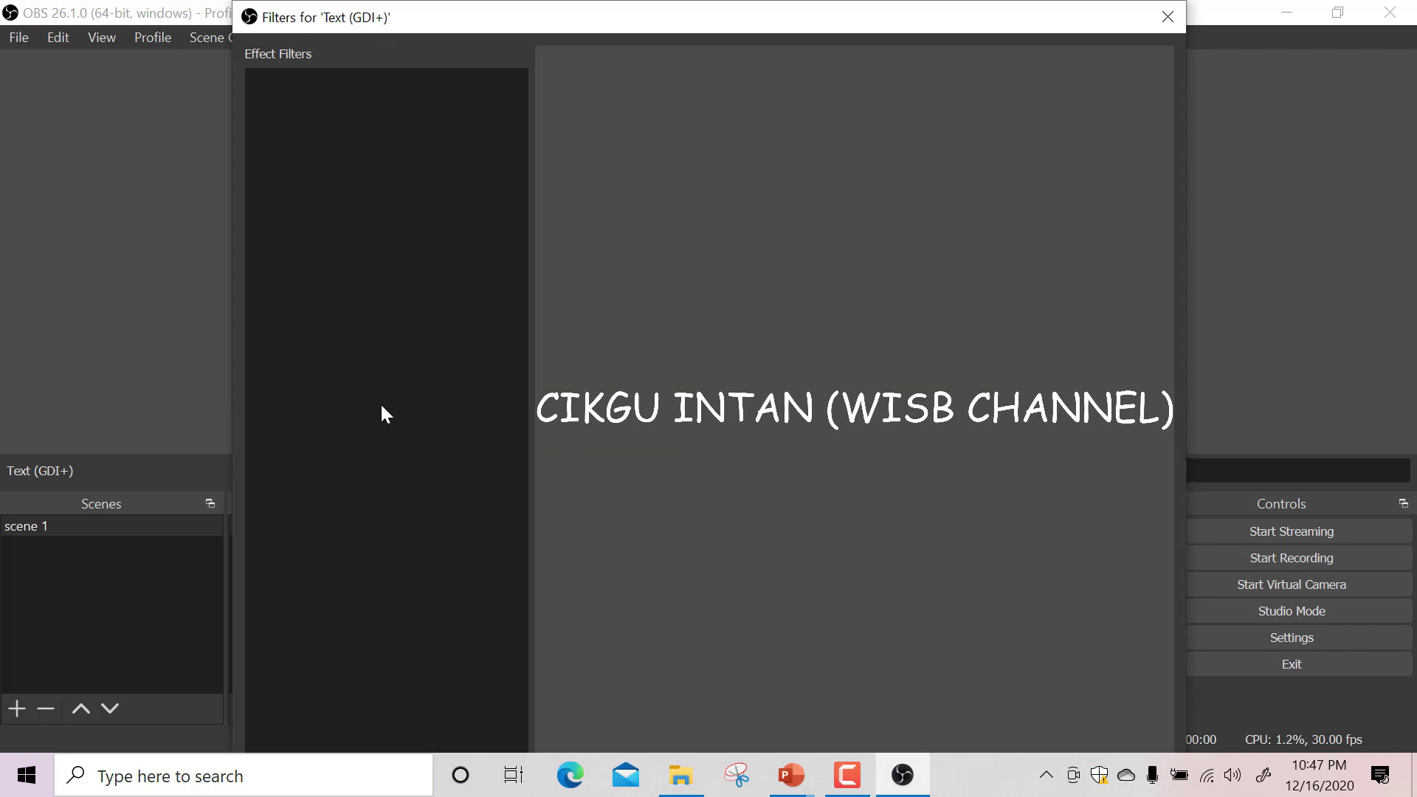
drag(1122, 19, 1156, 19)
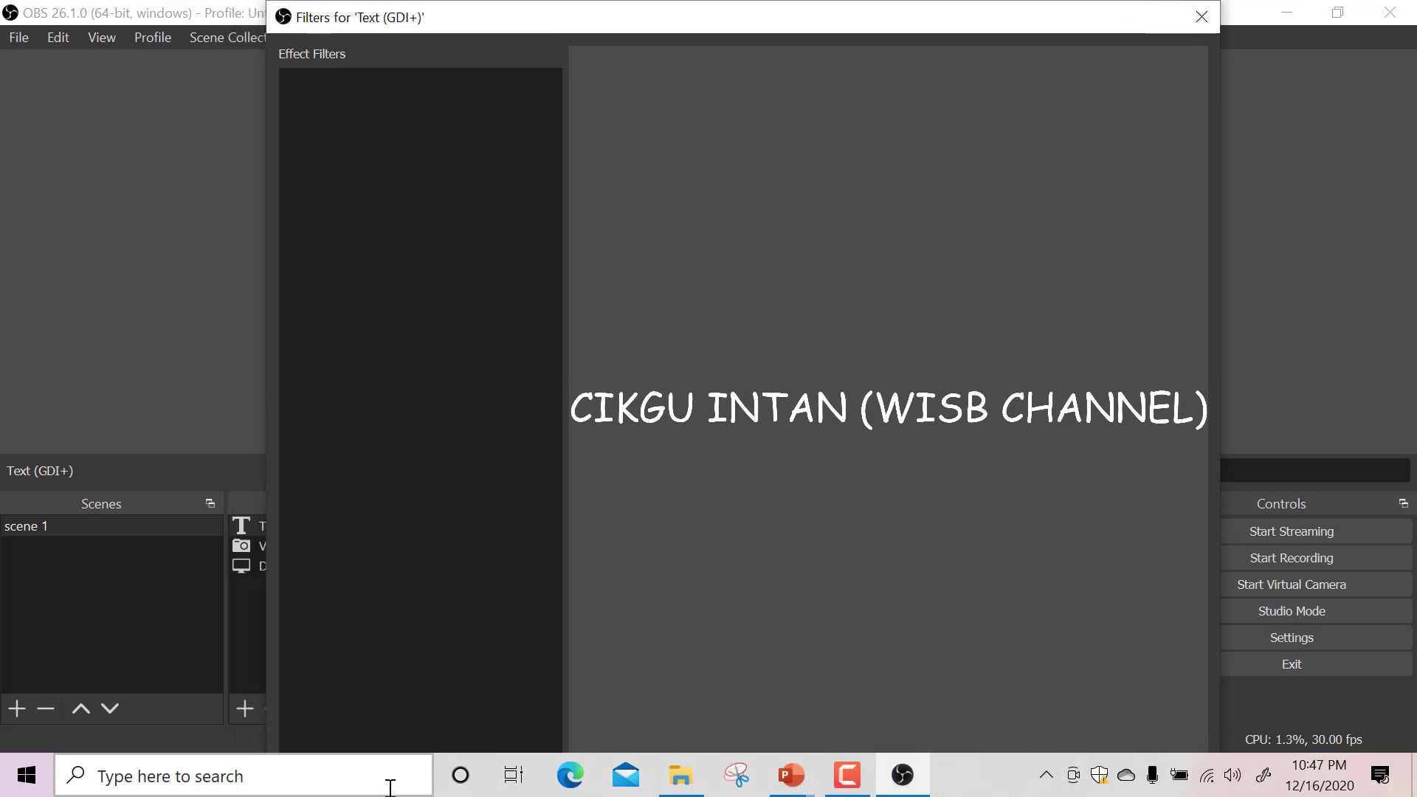
drag(1147, 17, 1017, 20)
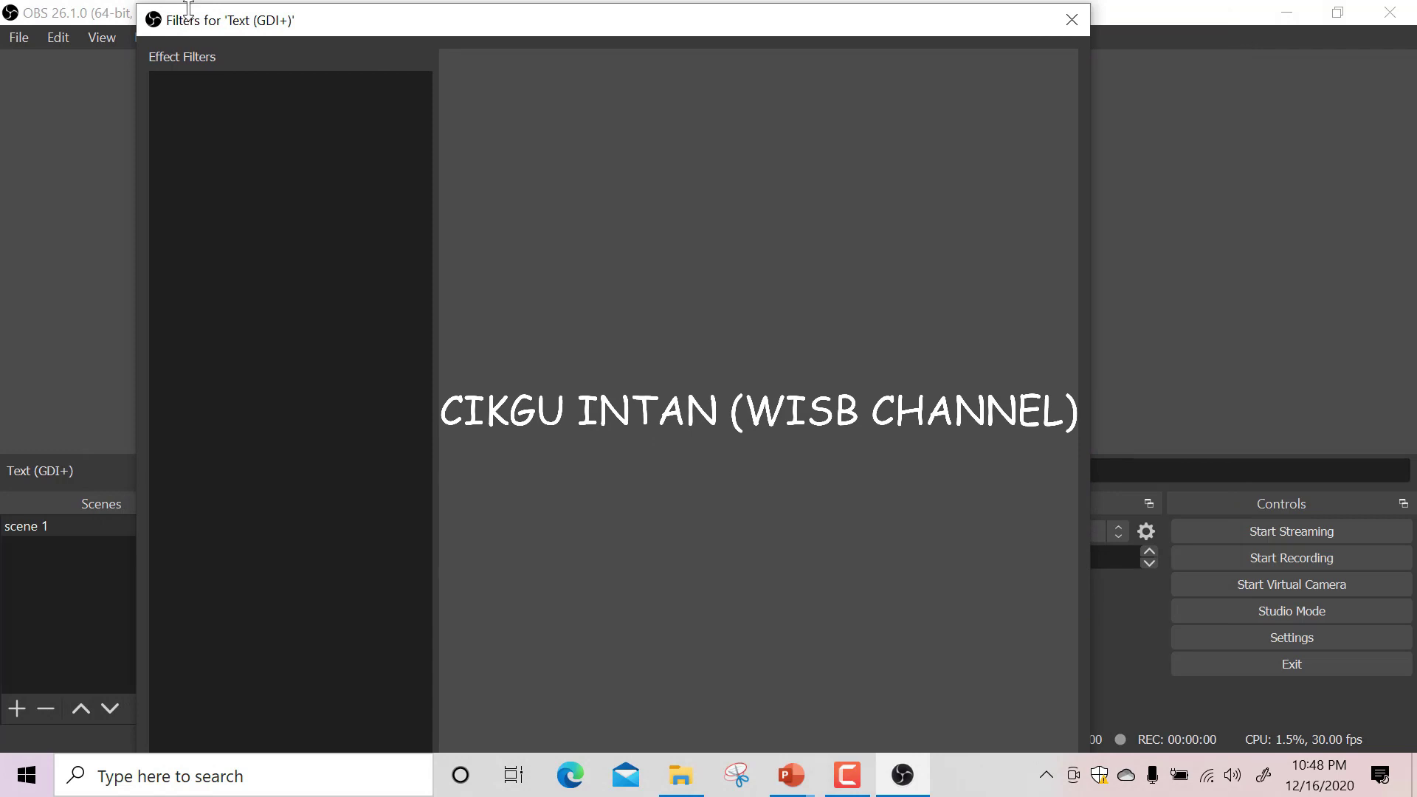
drag(189, 10, 251, 146)
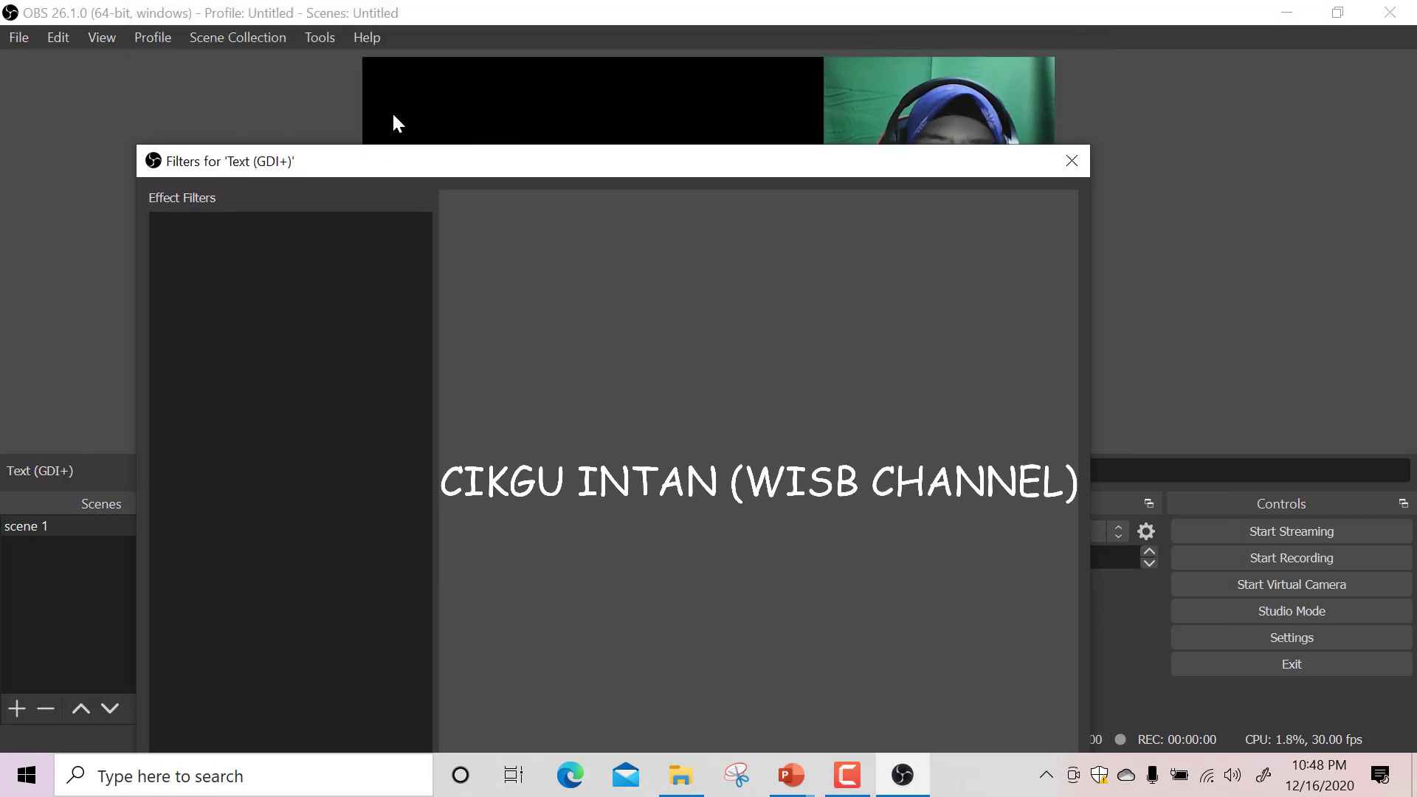
drag(436, 164, 521, 71)
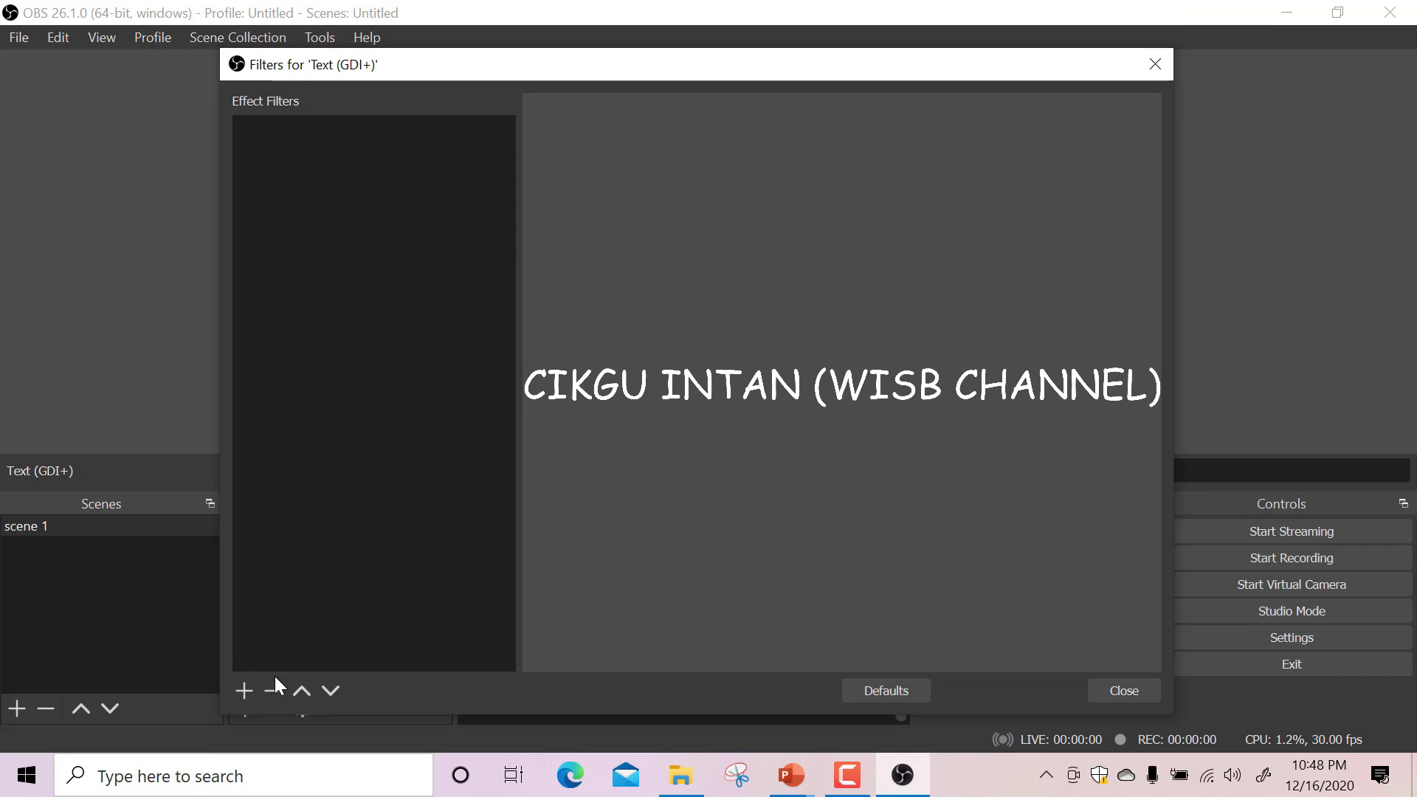
click(243, 692)
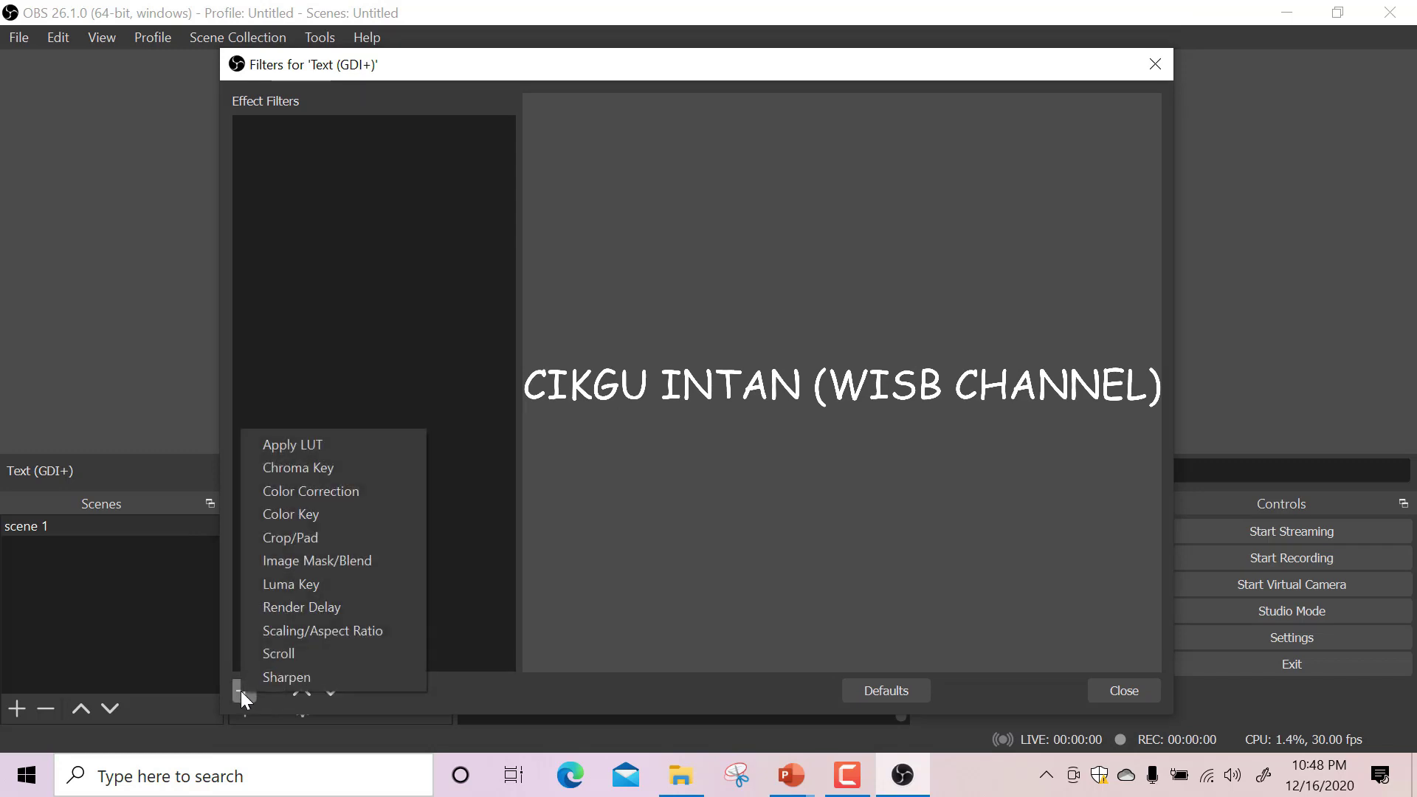
click(270, 652)
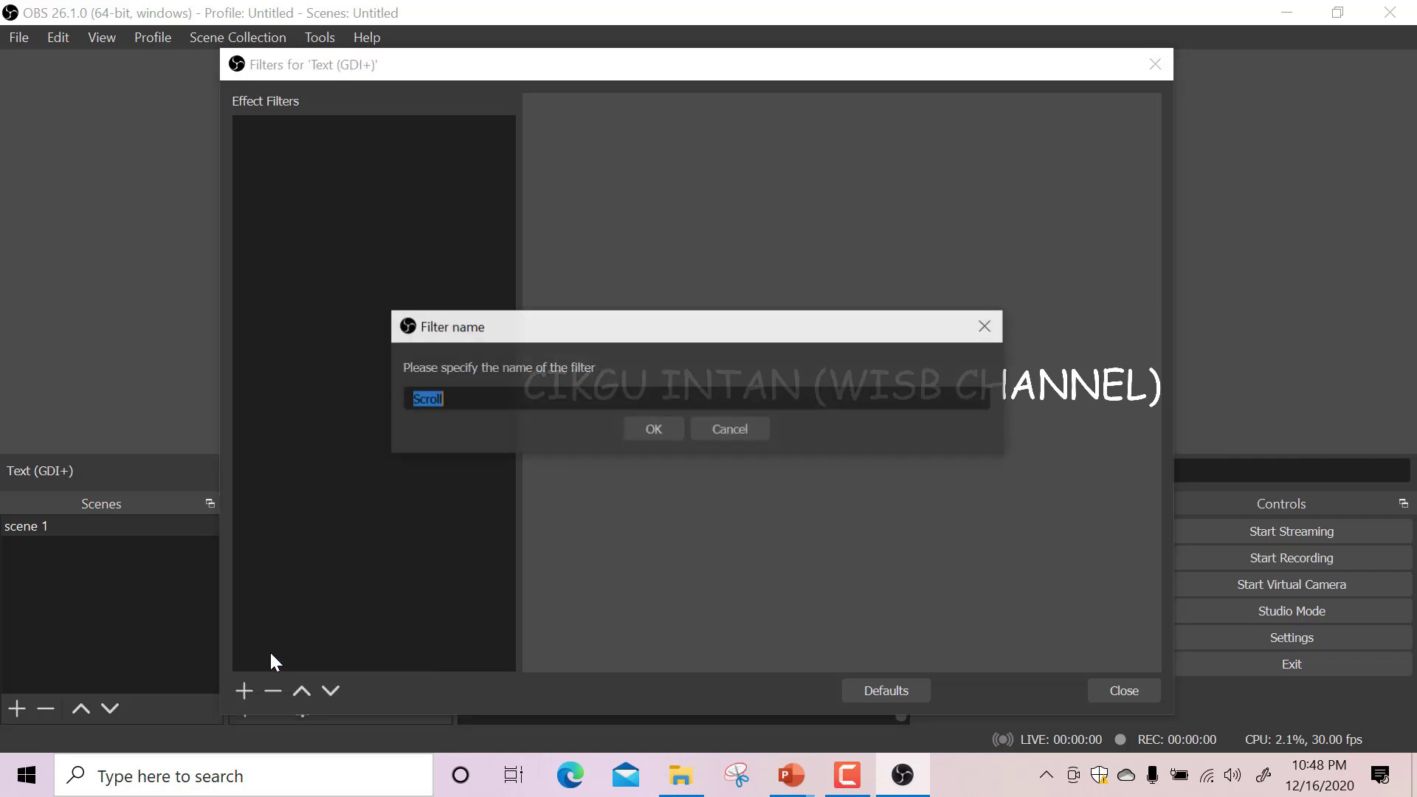
click(650, 431)
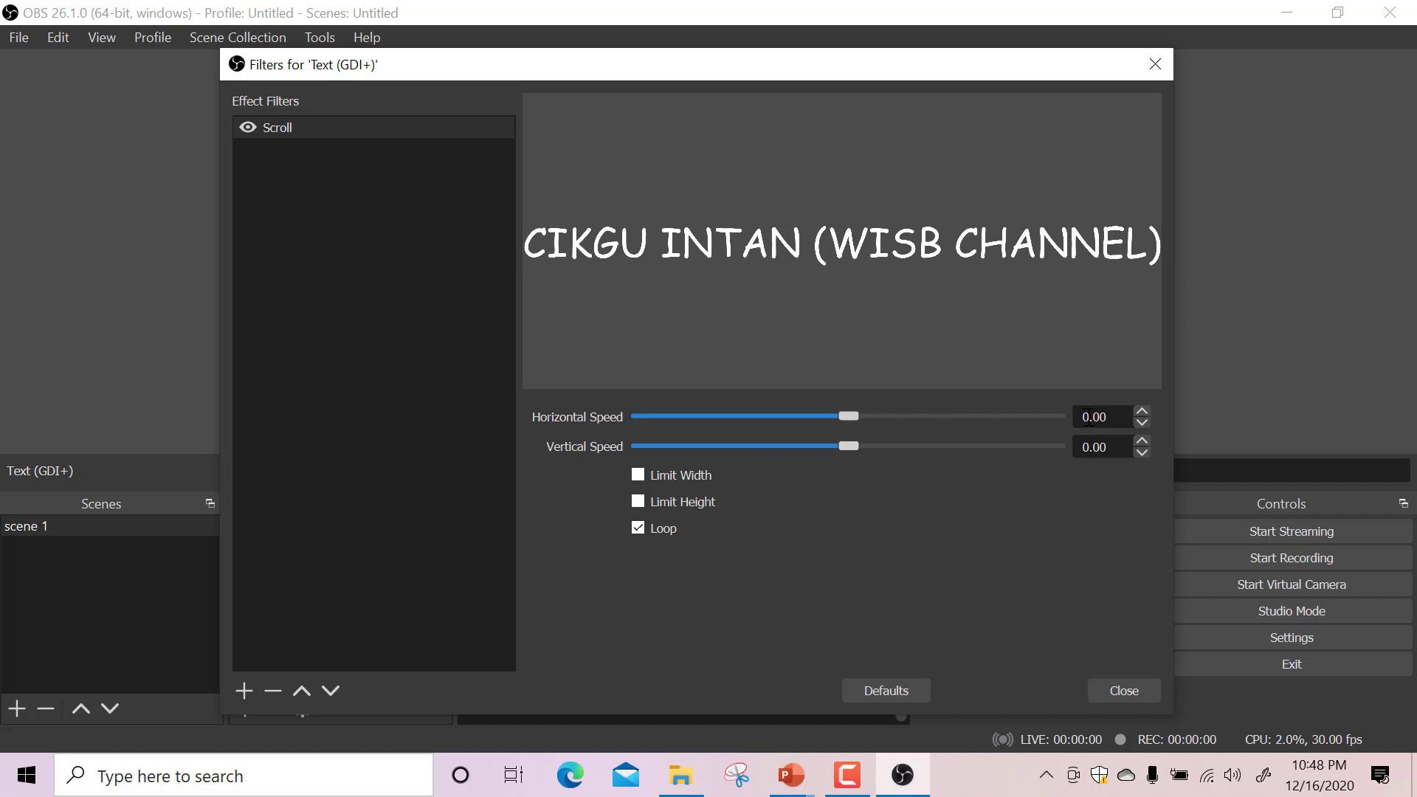
Step: Set the Scroll filter's horizontal speed to 39 and close the filters window
click(1122, 413)
text(31)
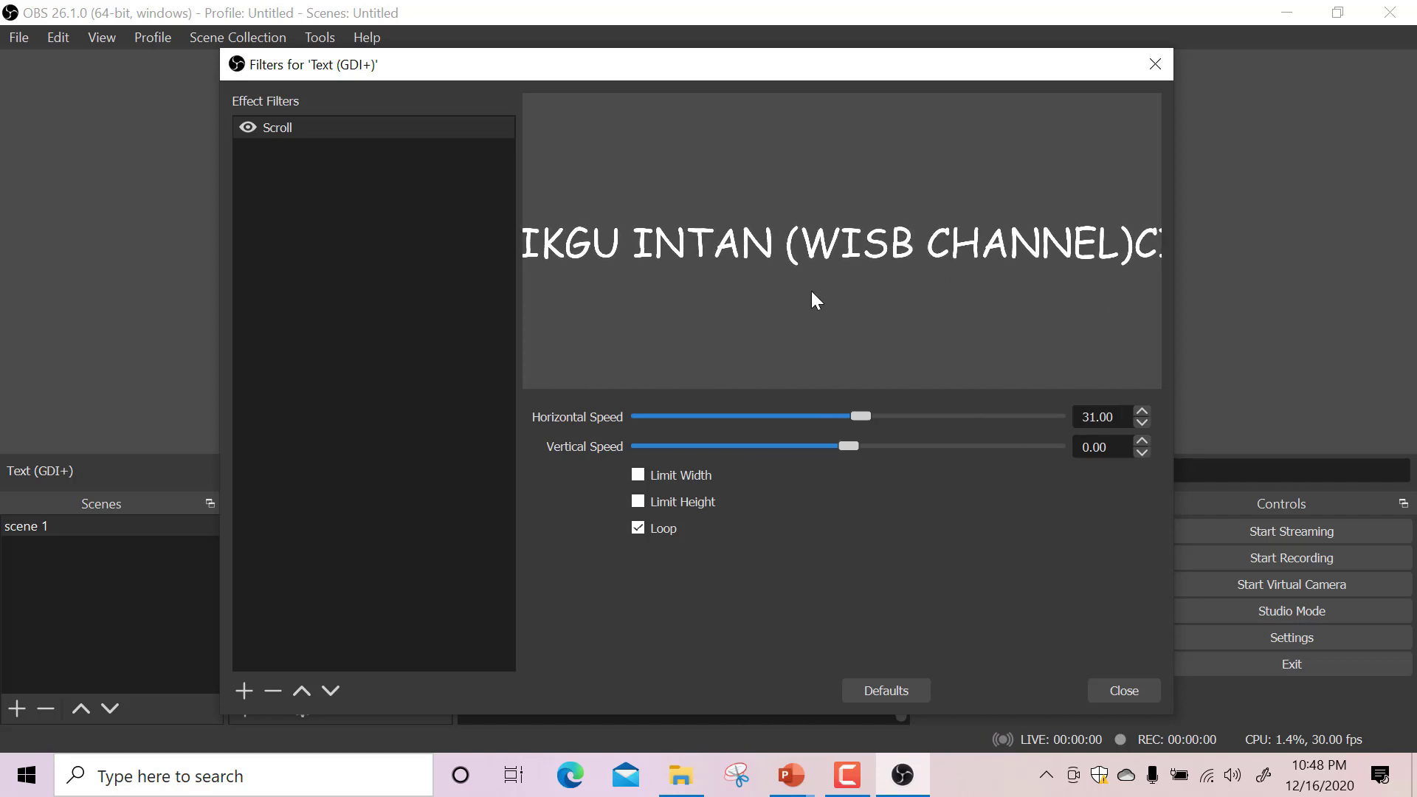
click(1142, 413)
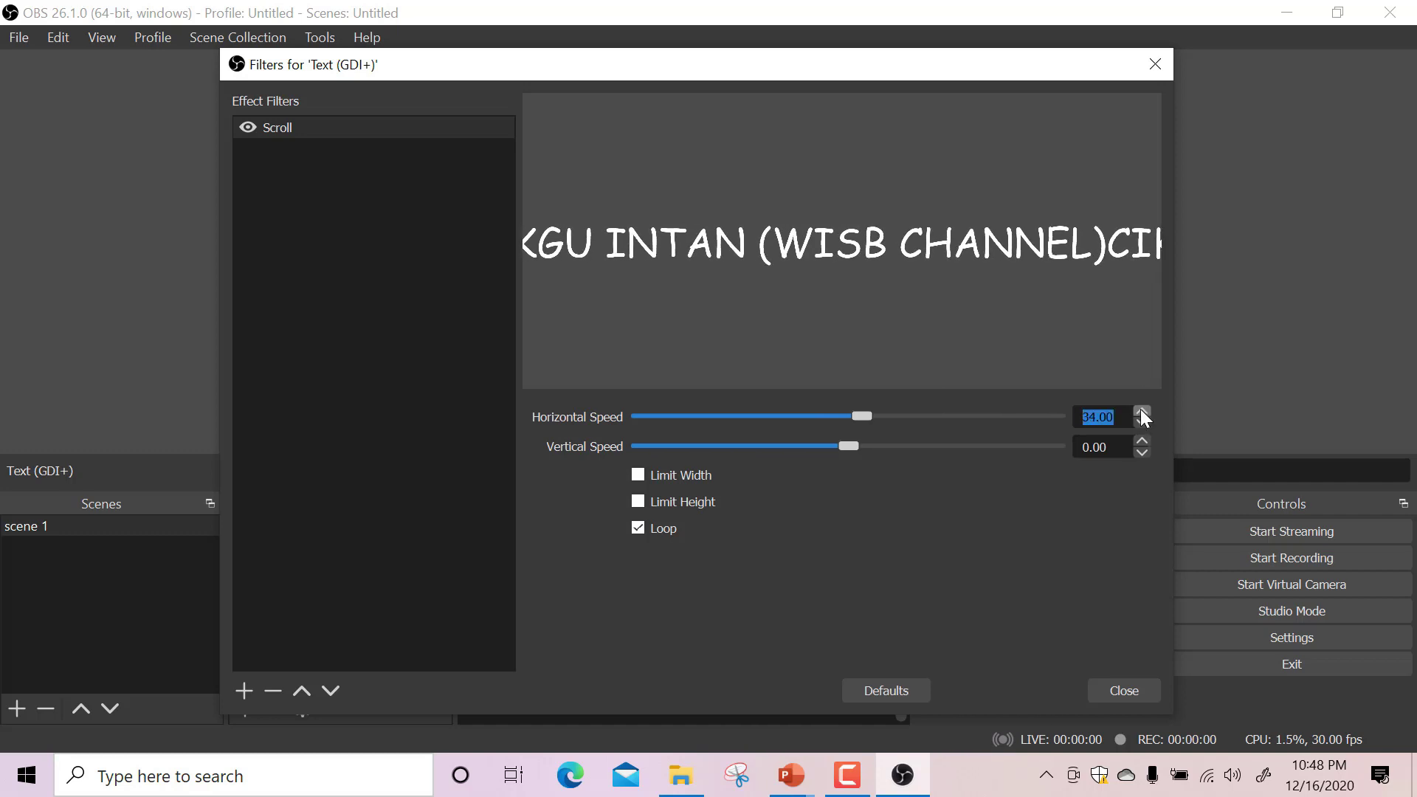
click(1113, 691)
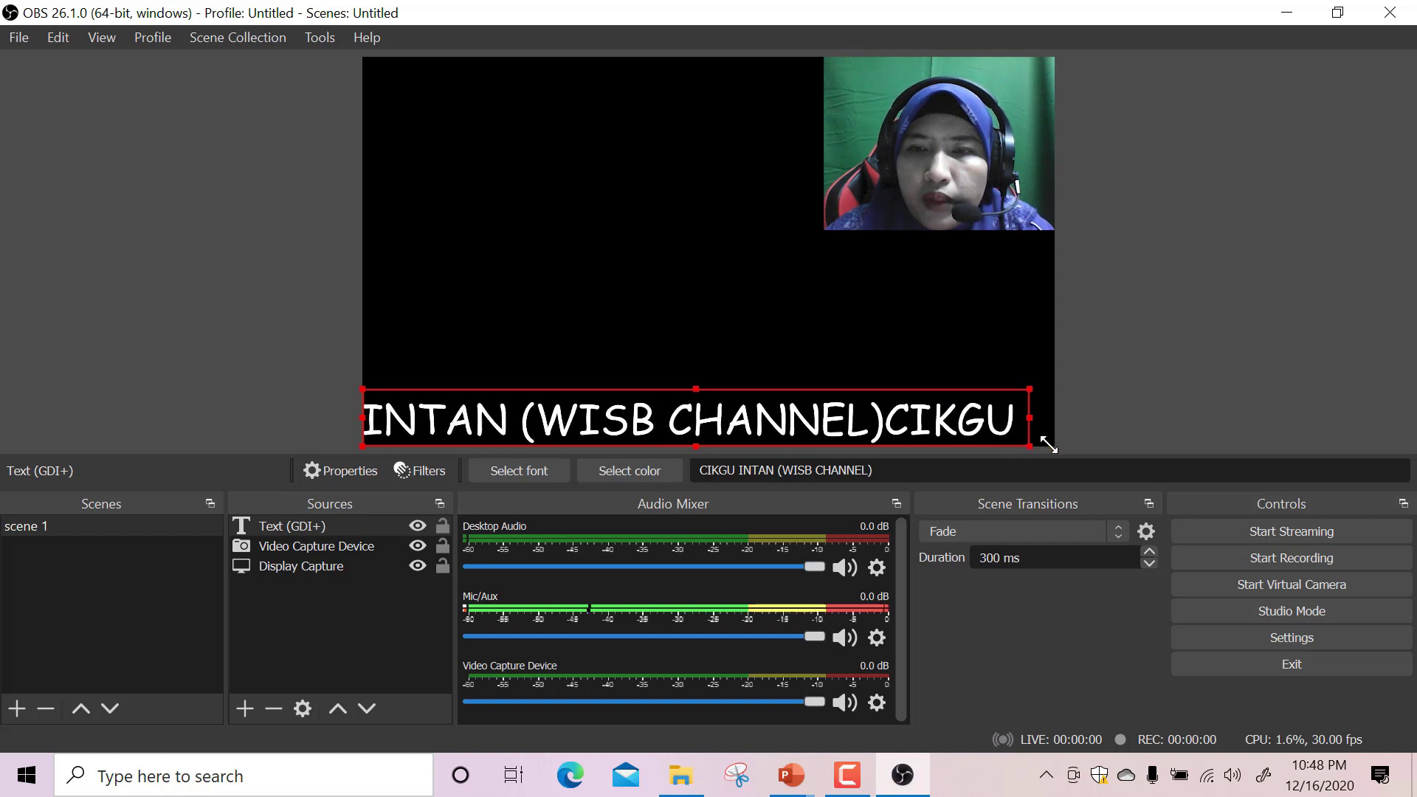
Step: Enlarge the scrolling text to span slightly more than the canvas width and align it with the canvas's bottom edge
drag(1030, 445, 1113, 443)
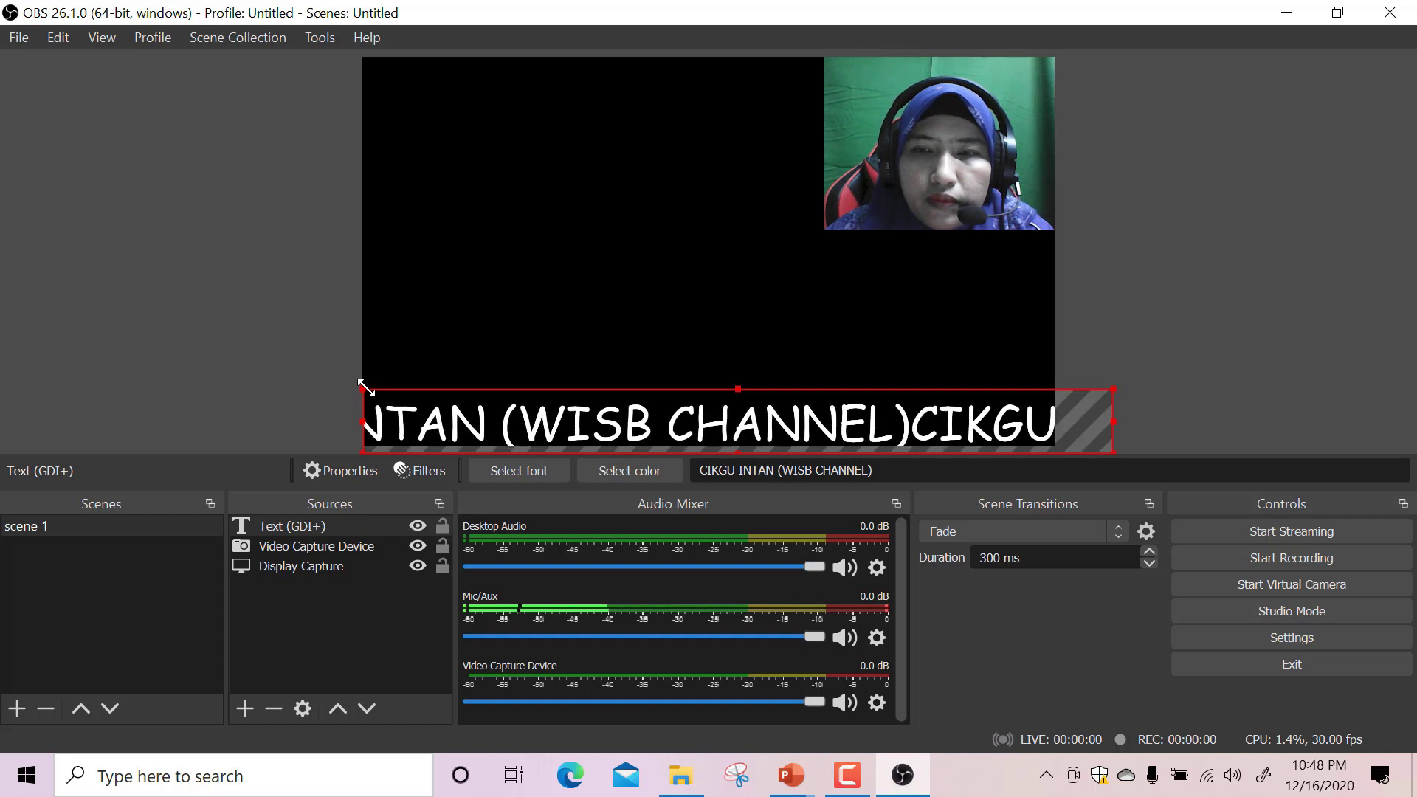
drag(363, 387, 391, 424)
drag(925, 423, 1091, 398)
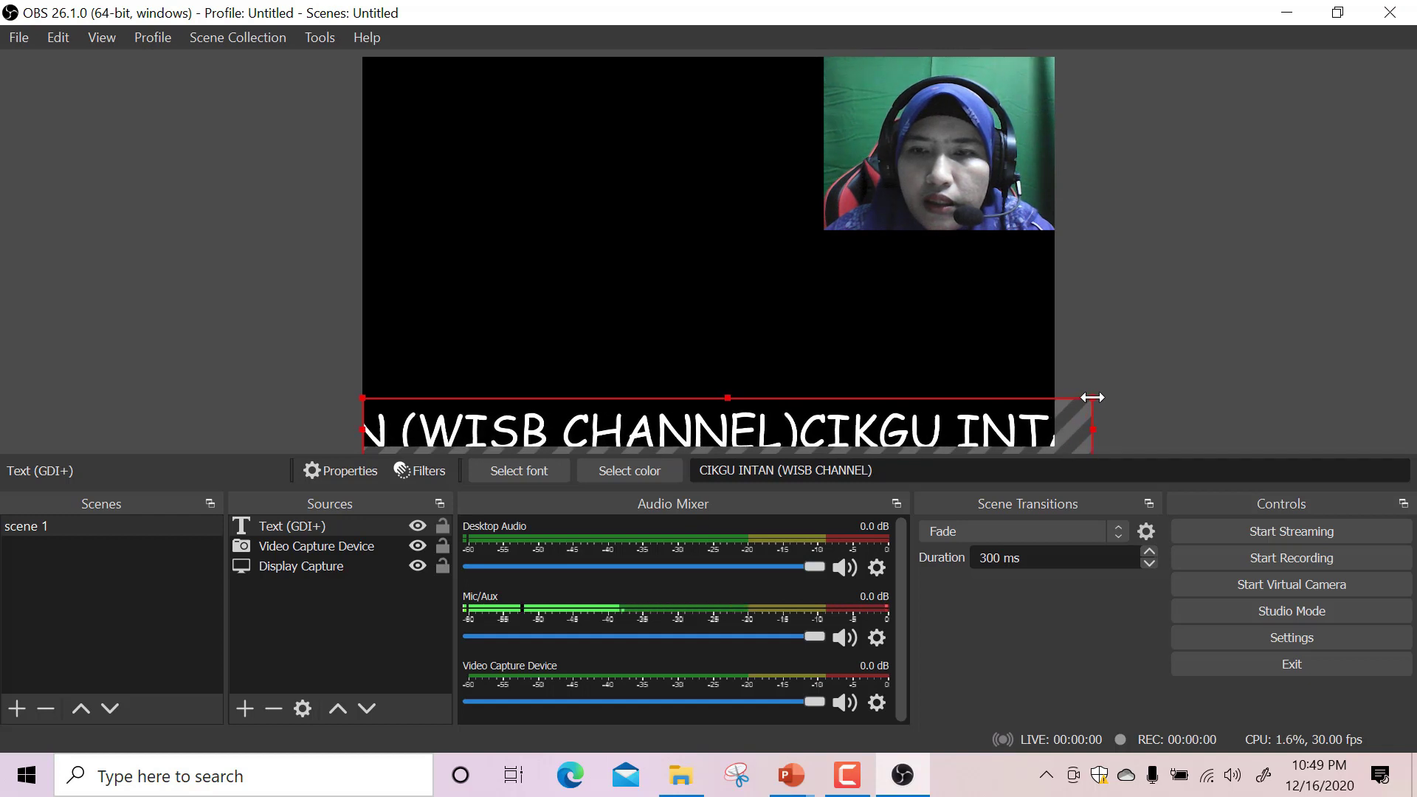
drag(515, 401, 515, 387)
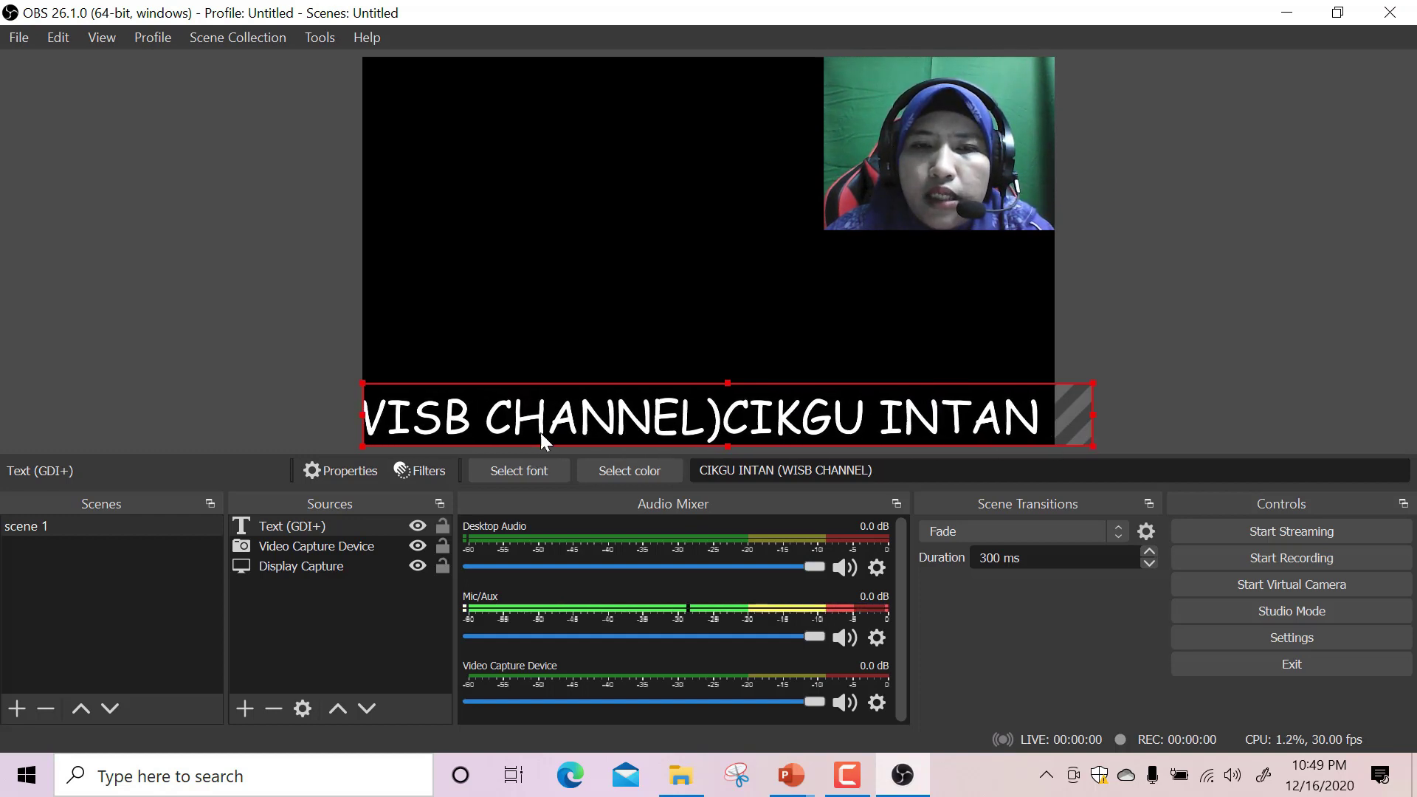
Step: Open the text source's properties and insert "SUBSCRIBE MY CHANNEL" before the existing caption text
double_click(339, 525)
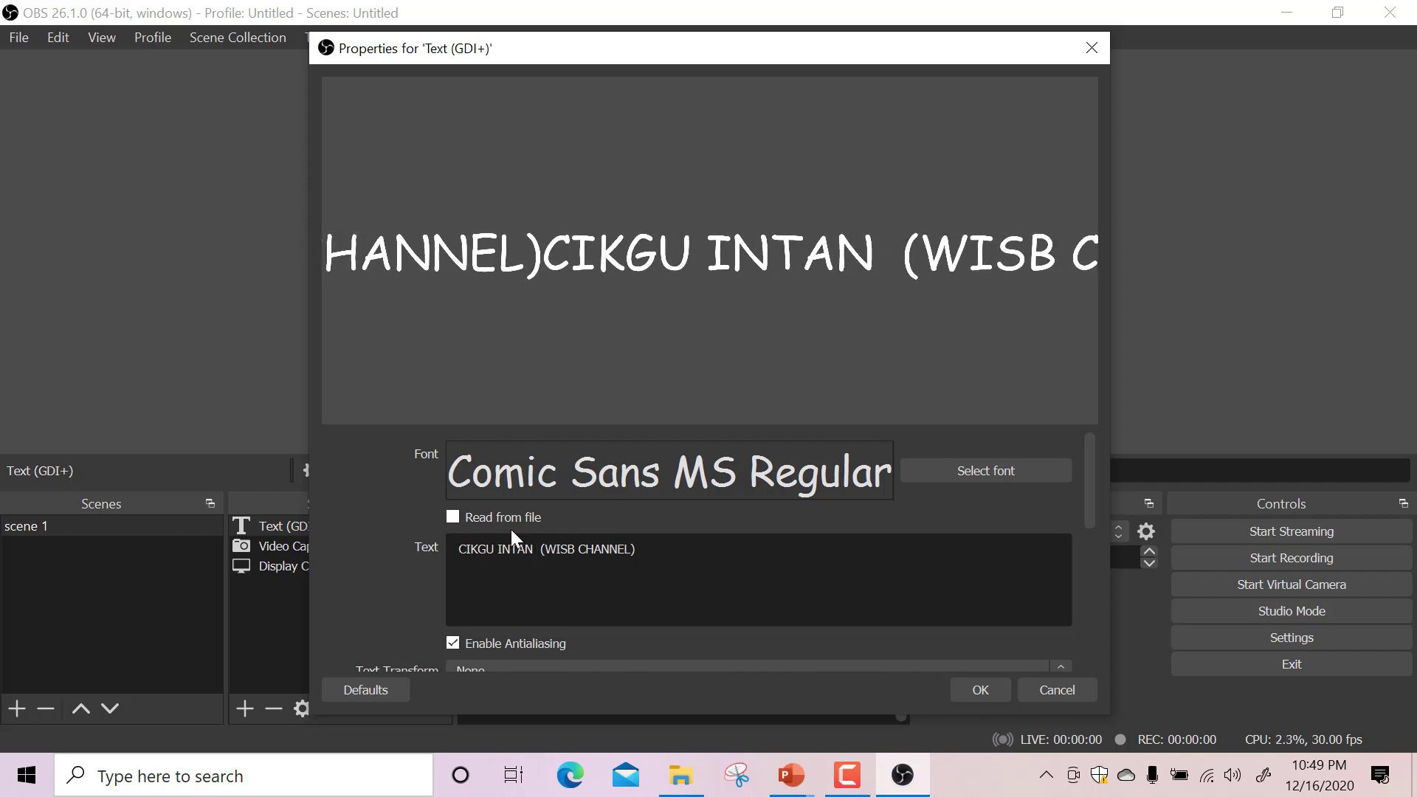
text(SUBSCRI)
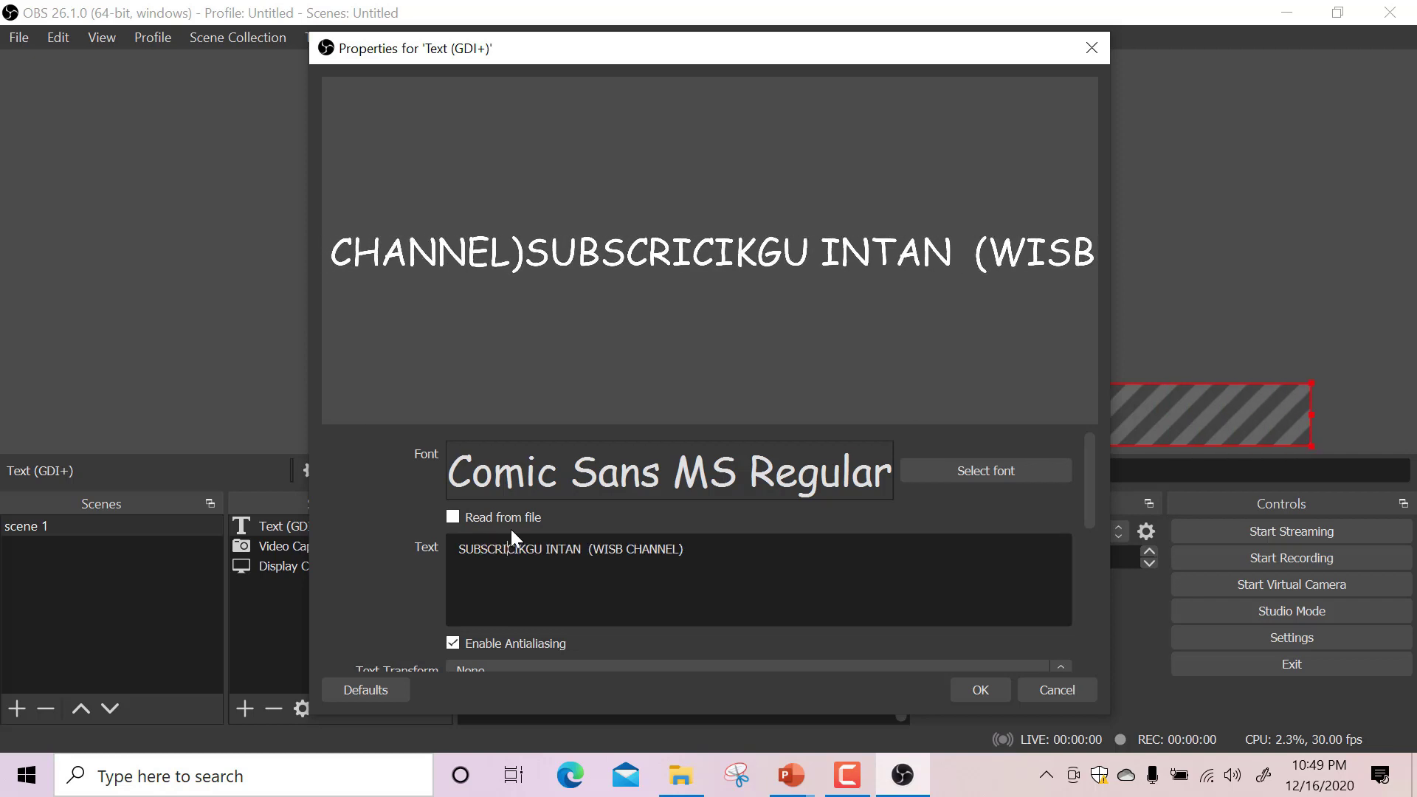
text(BE)
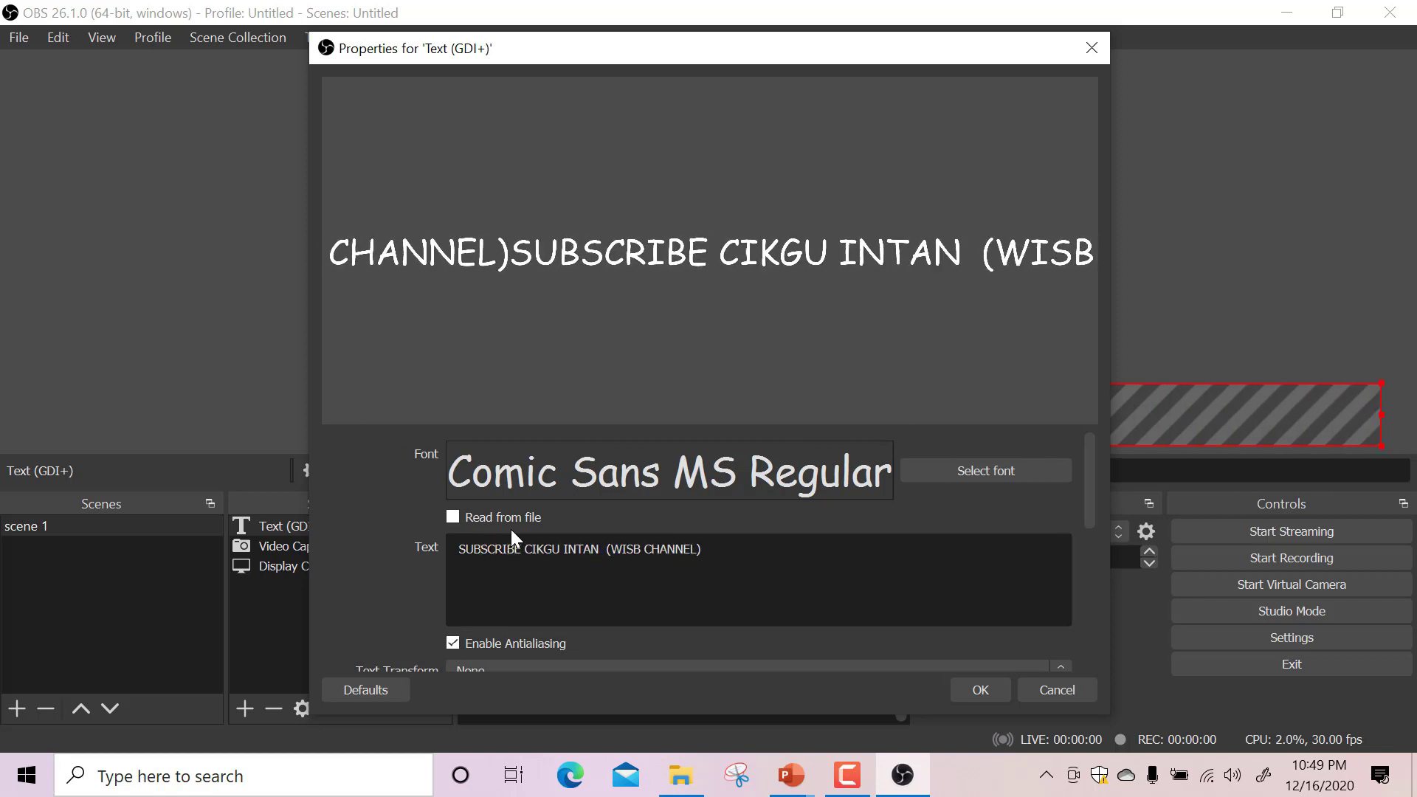
text( MY )
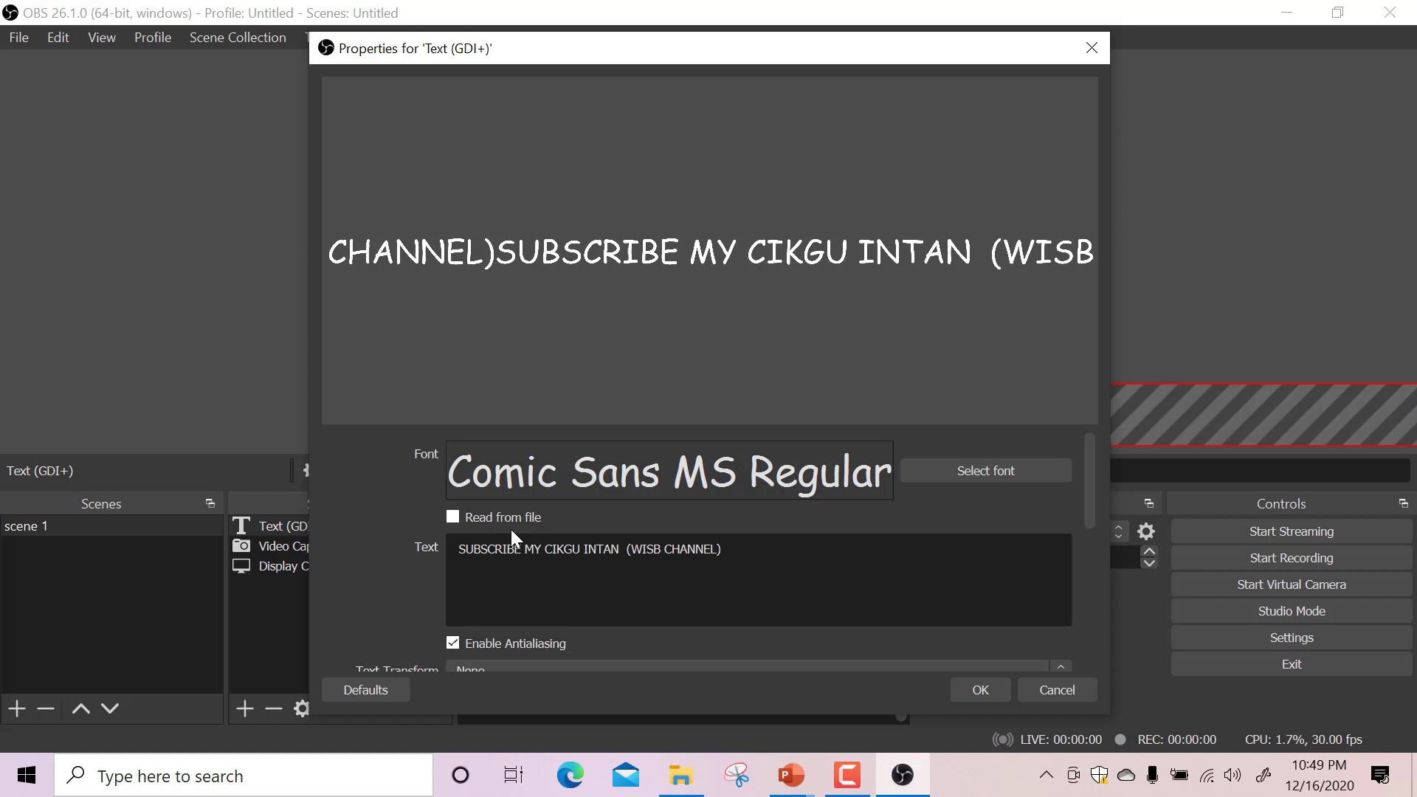
text(CHANNE)
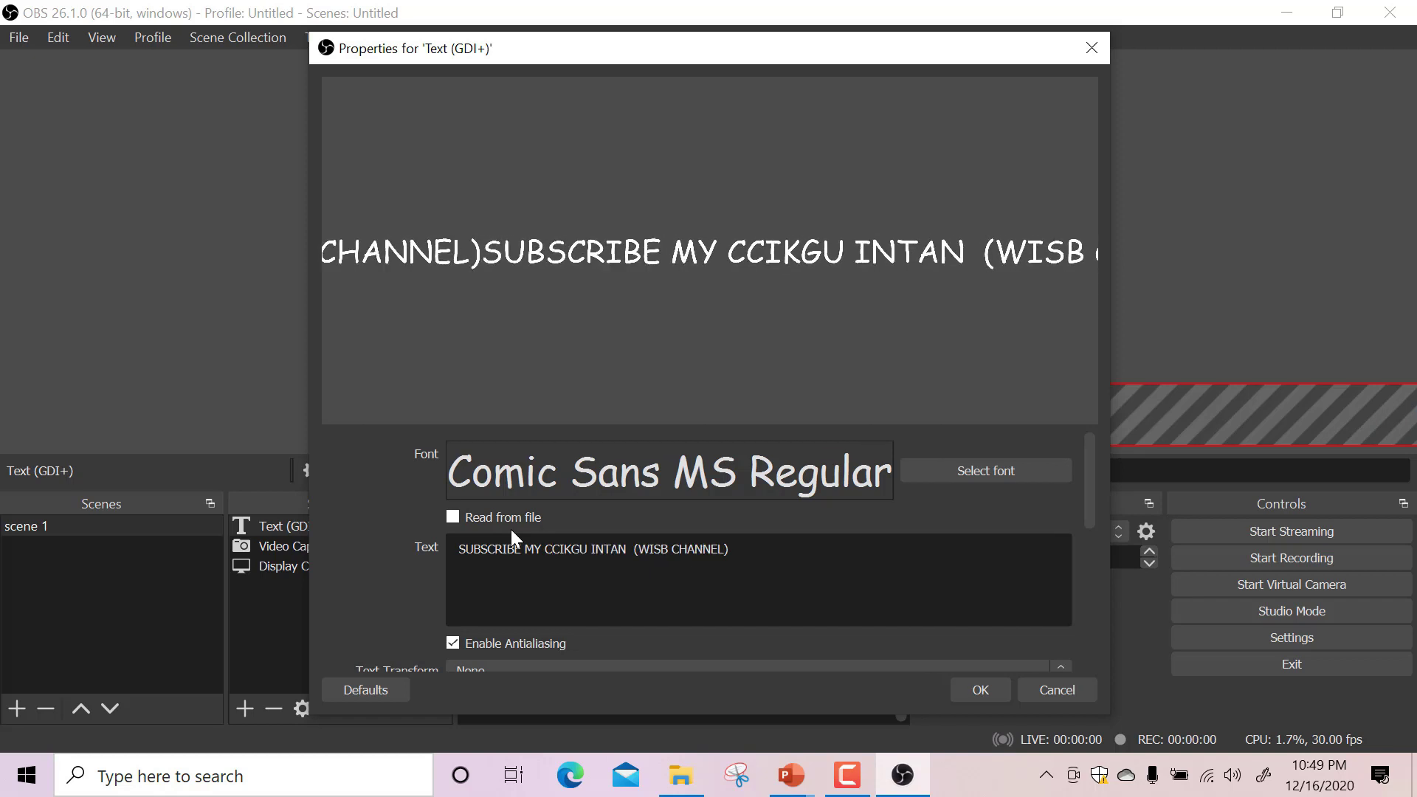
text(L)
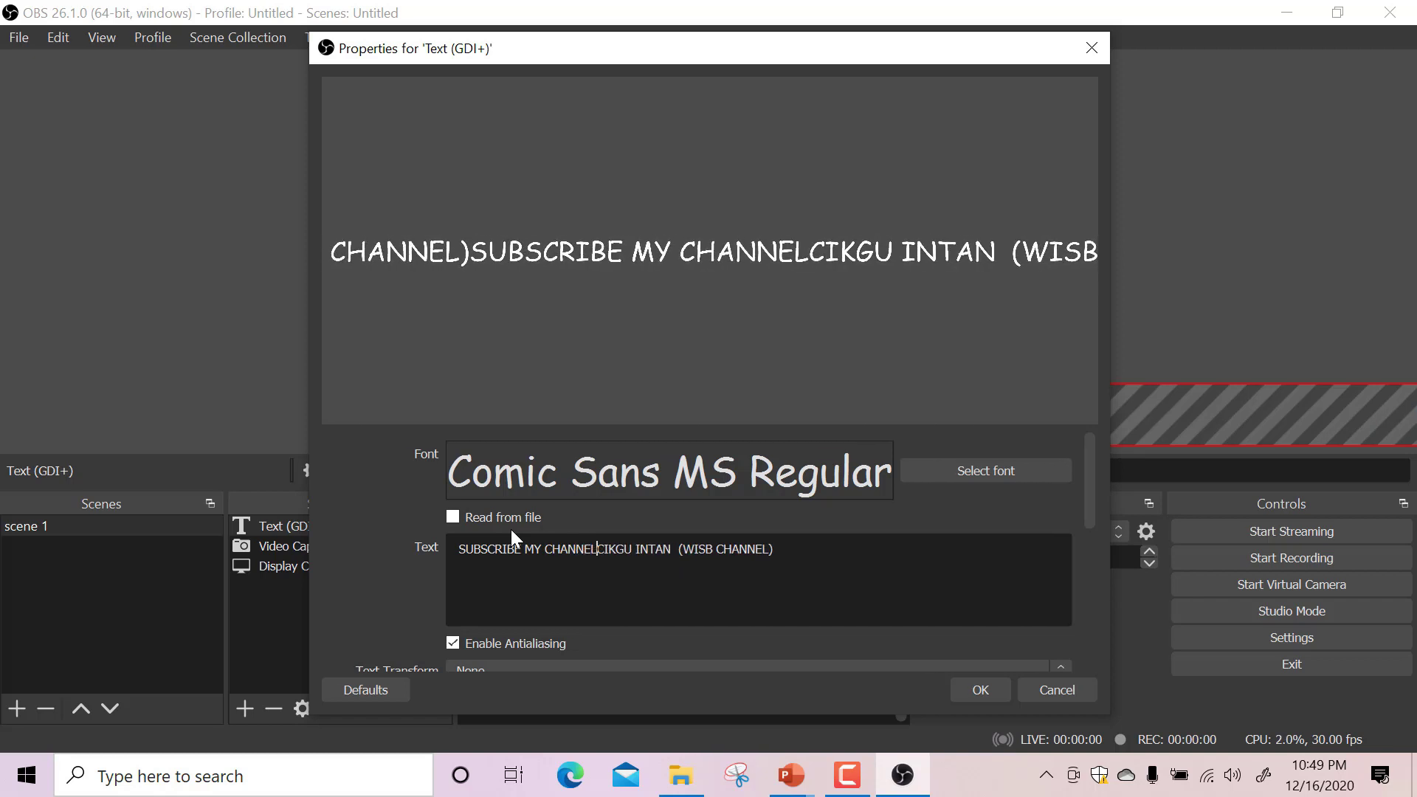
Step: Replace the presenter's name in the caption with "AT", keeping "(WISB CHANNEL)" at the end
click(672, 549)
key(BackSpace)
key(BackSpace)
key(BackSpace)
key(BackSpace)
key(BackSpace)
key(BackSpace)
key(BackSpace)
key(BackSpace)
key(BackSpace)
key(BackSpace)
key(BackSpace)
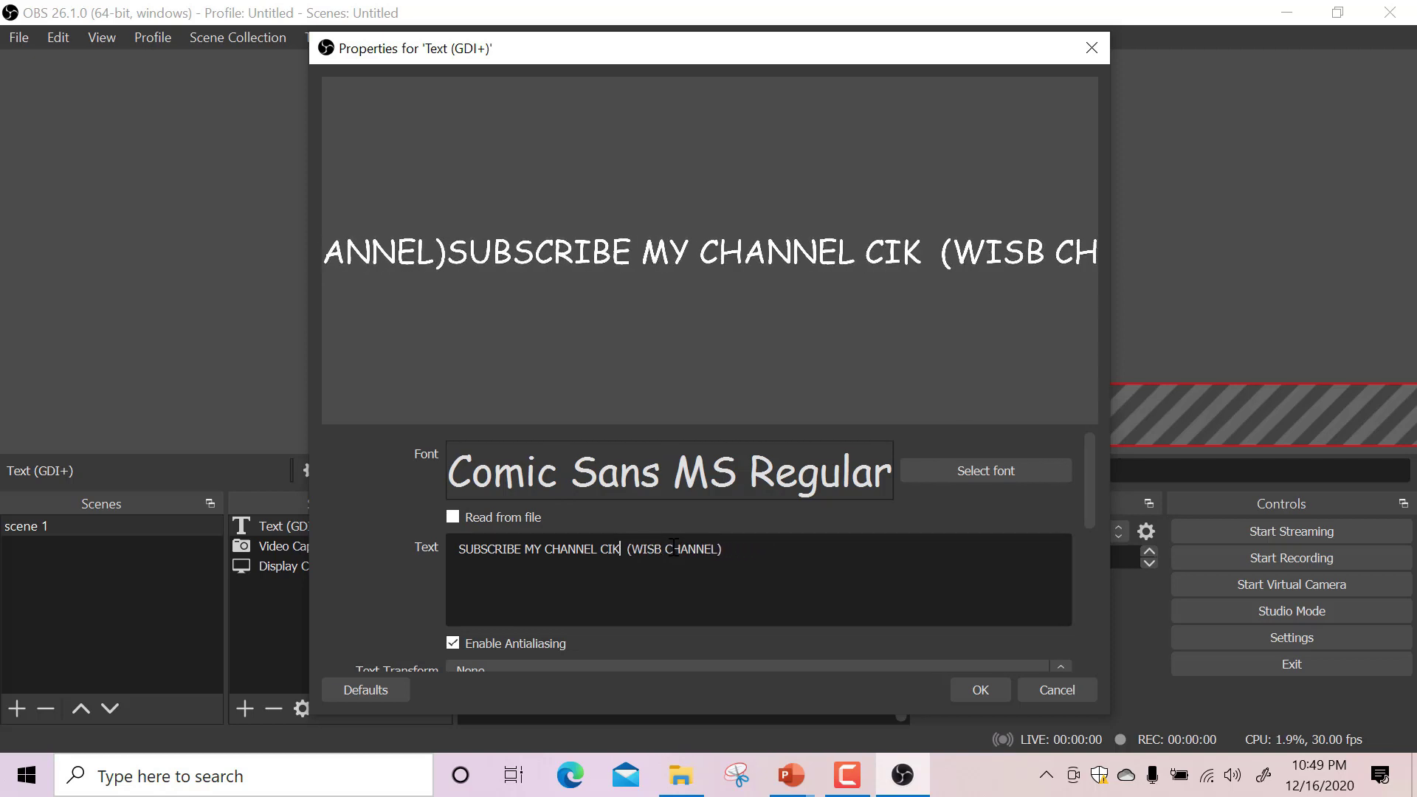
text(AT)
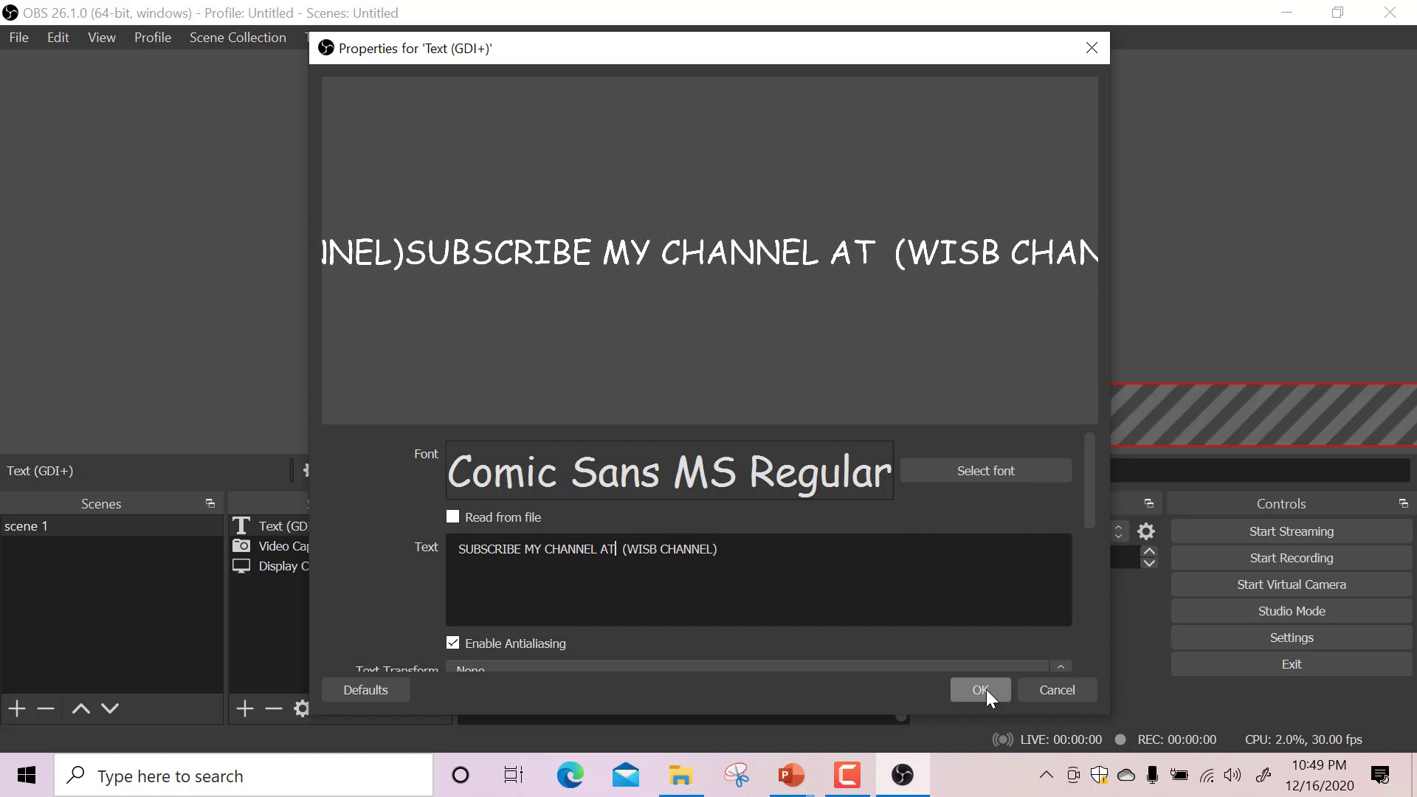
Step: Set the text color to pink #ff007f, accept the properties, and shrink the caption along the canvas's bottom edge
scroll(976, 597, down, 3)
scroll(967, 600, down, 1)
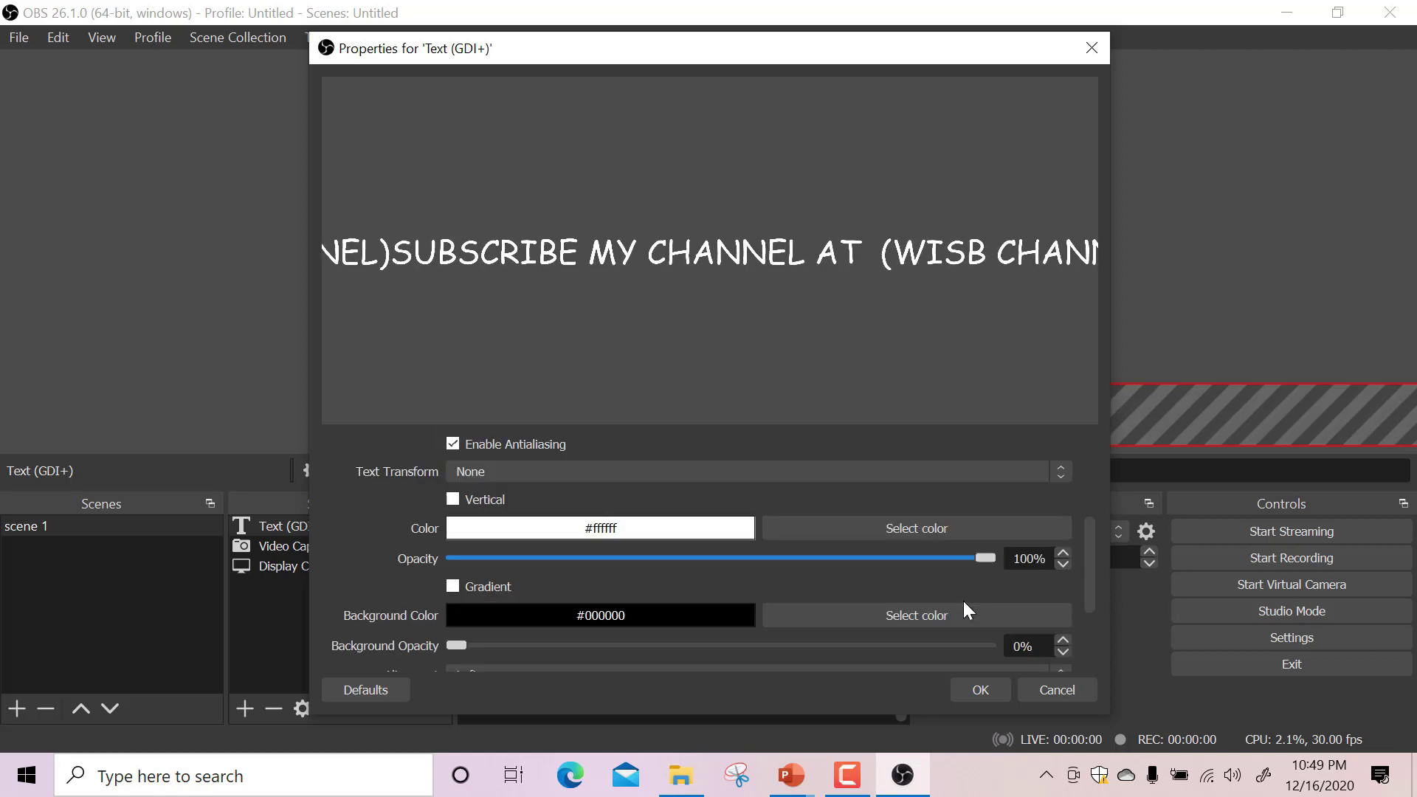
click(929, 529)
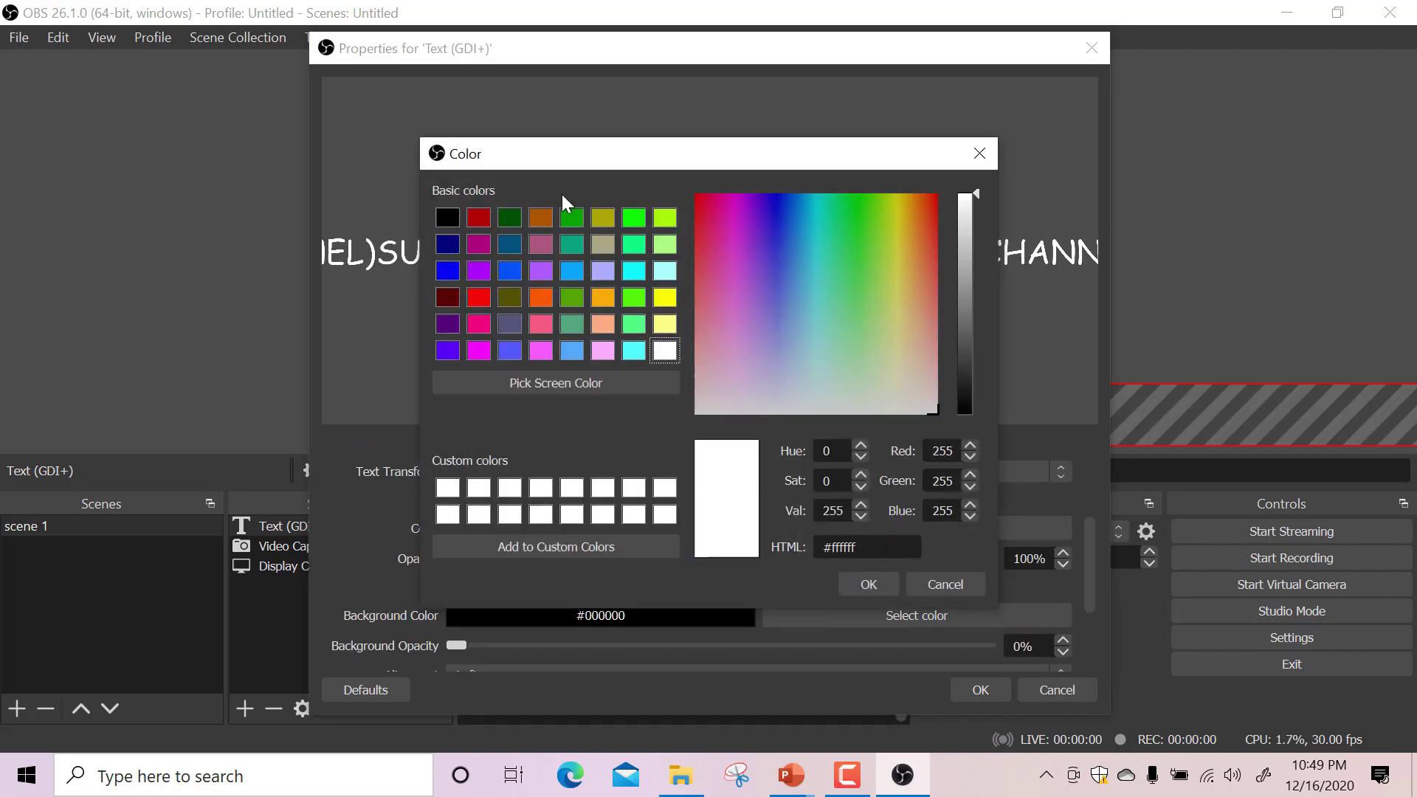
click(479, 323)
click(869, 583)
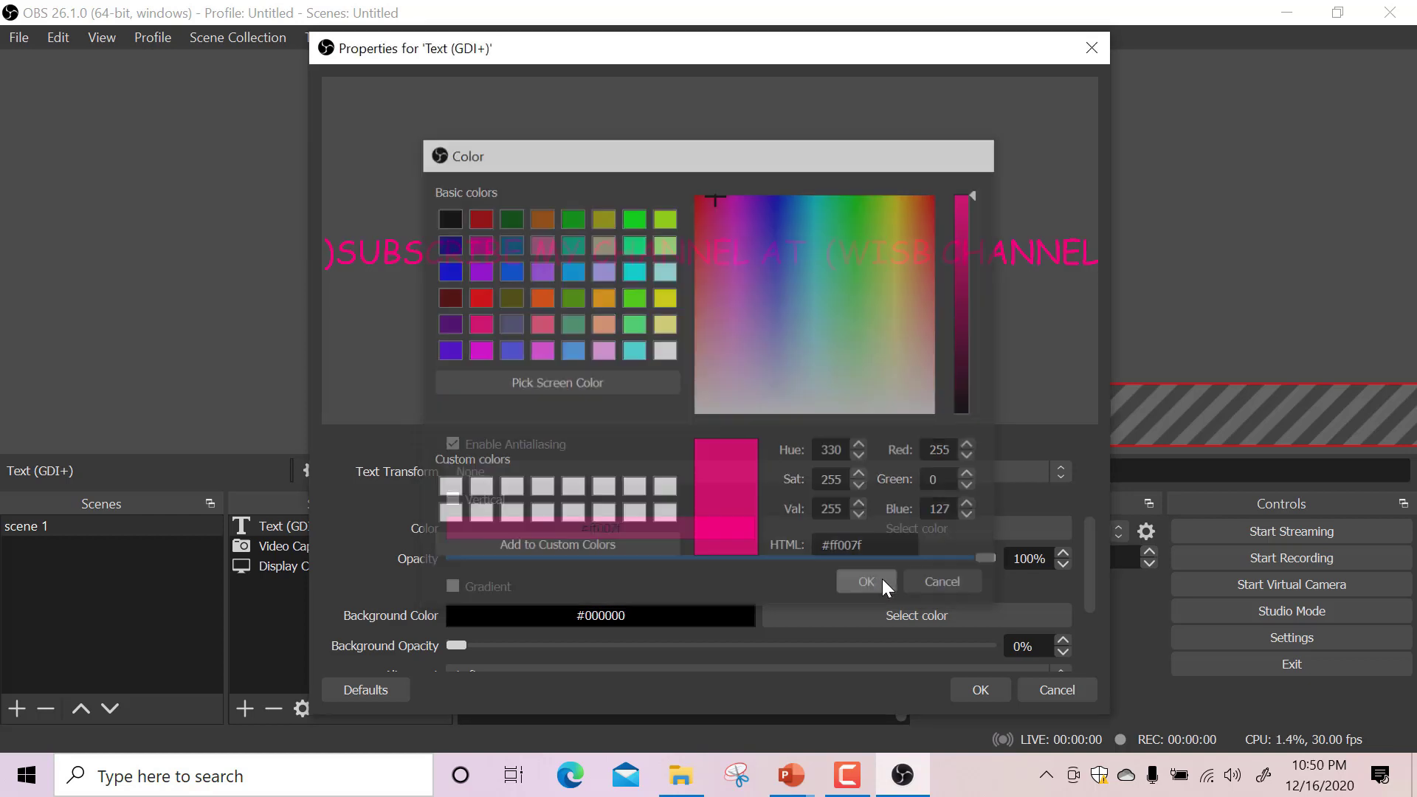
click(980, 689)
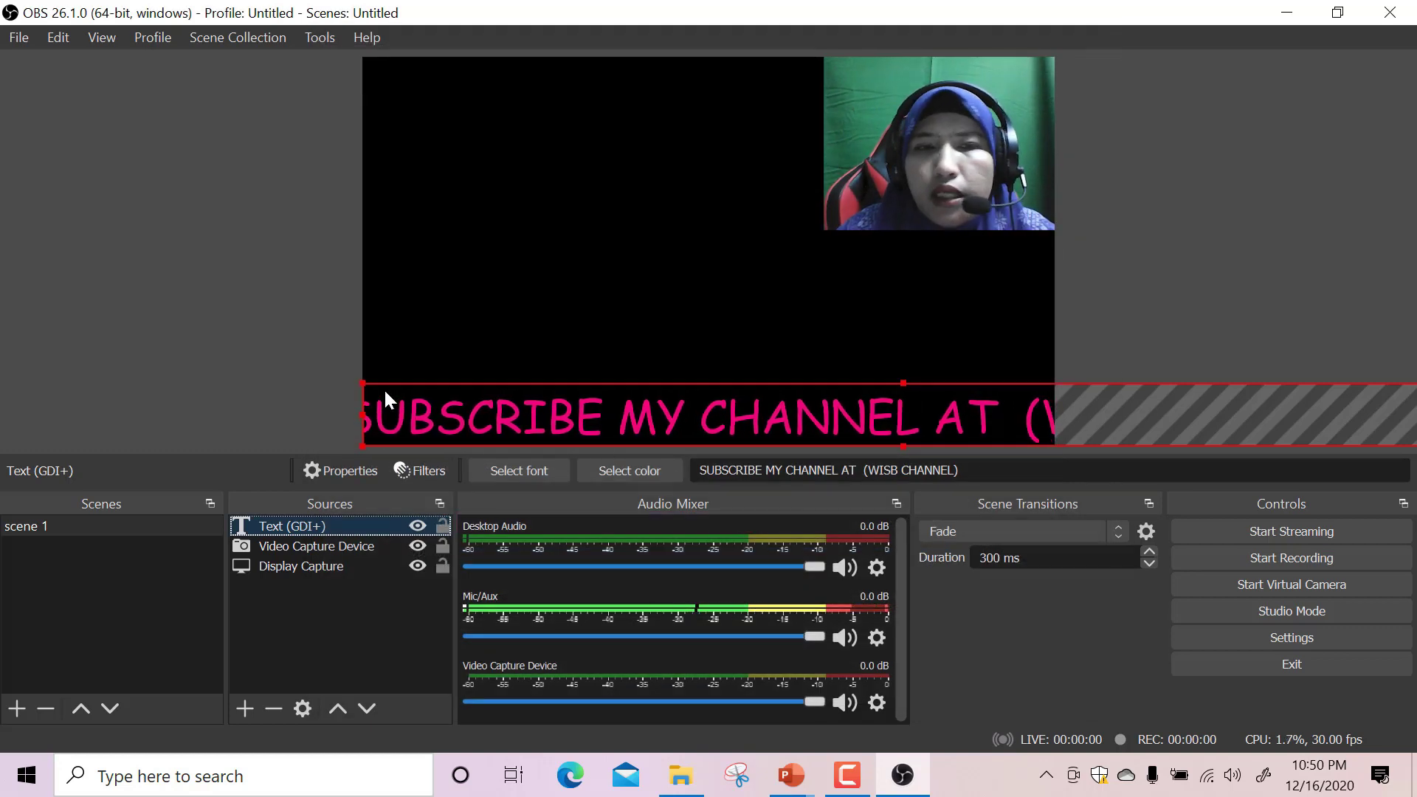
drag(363, 382, 405, 425)
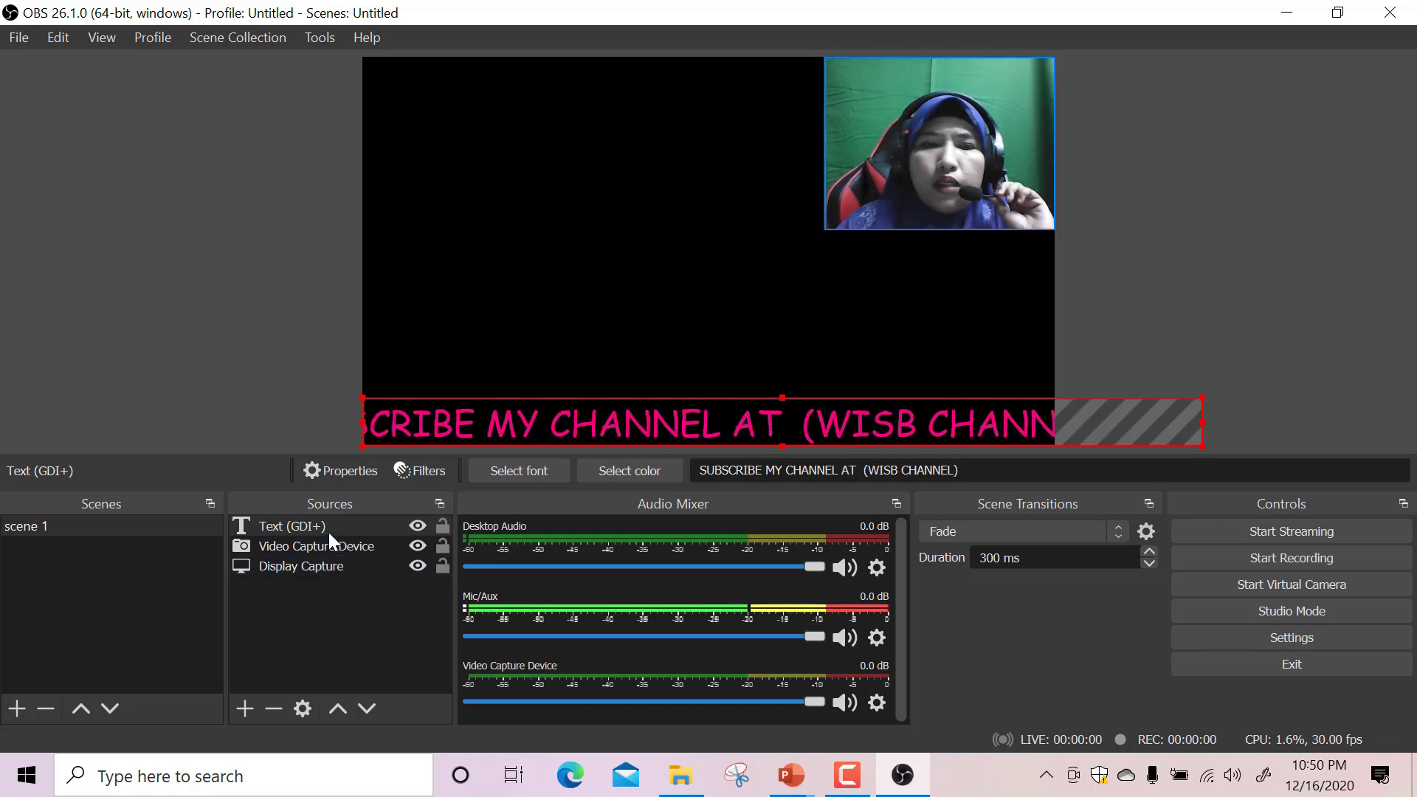
Step: Reopen the text caption's filters and set the Scroll filter's horizontal speed to 168, with looping enabled
right_click(554, 425)
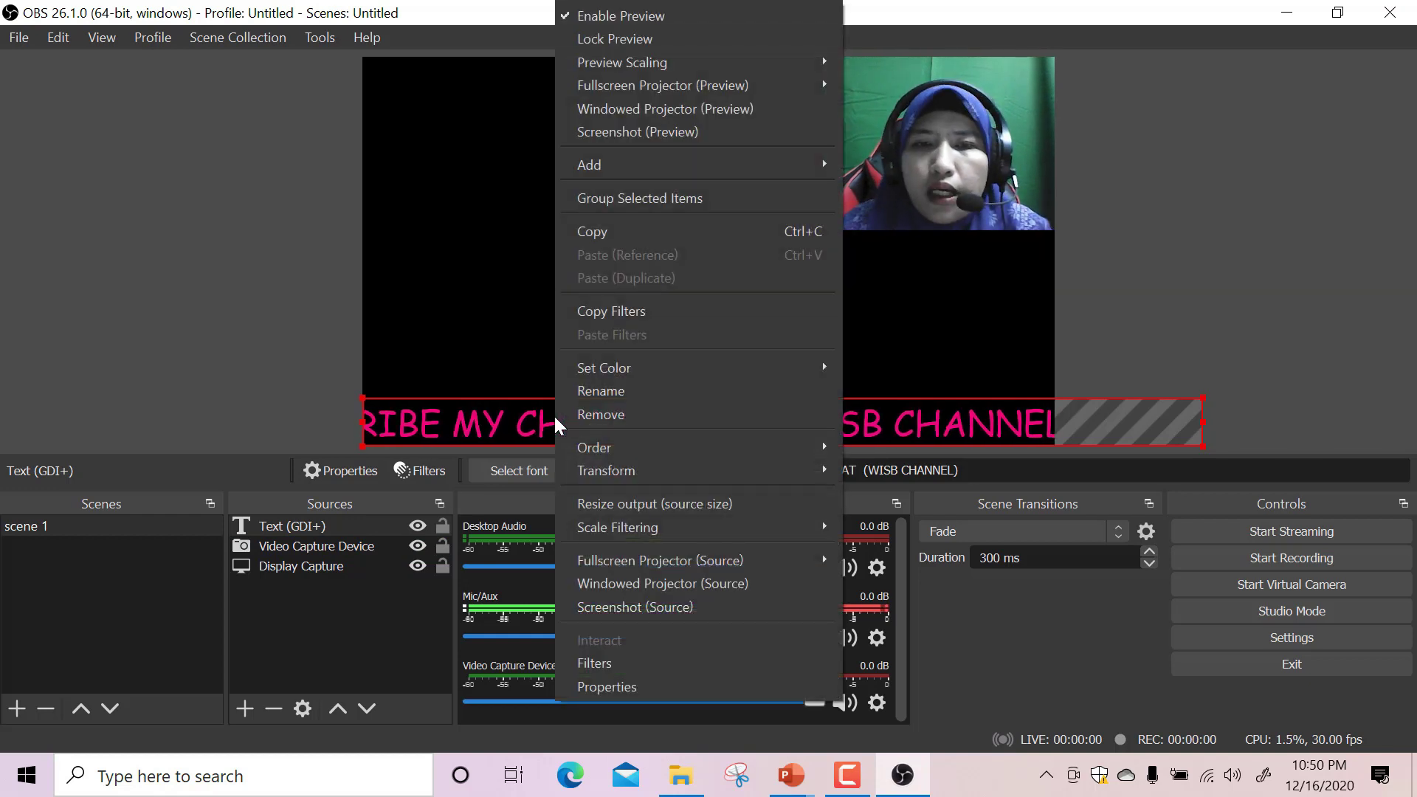
click(586, 658)
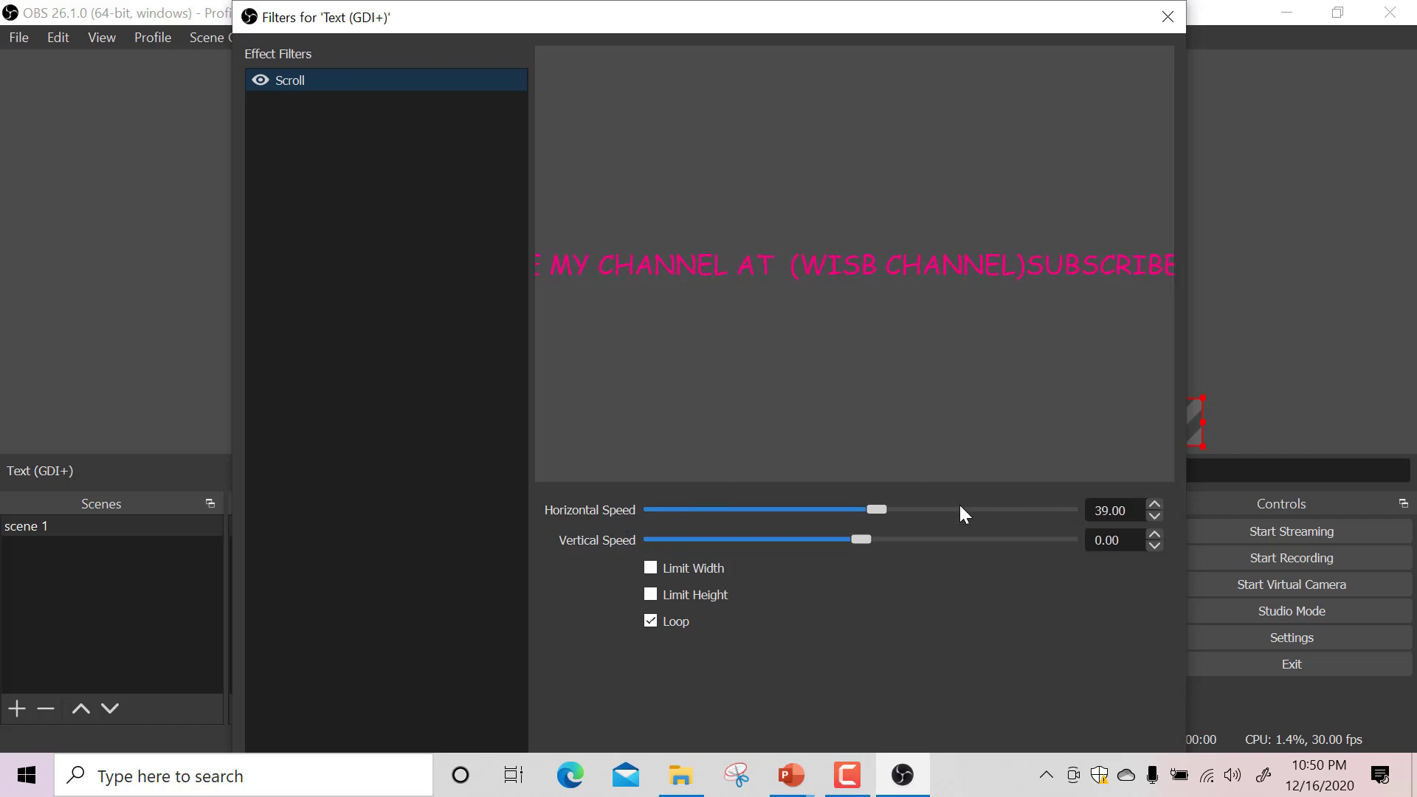
drag(887, 506, 941, 512)
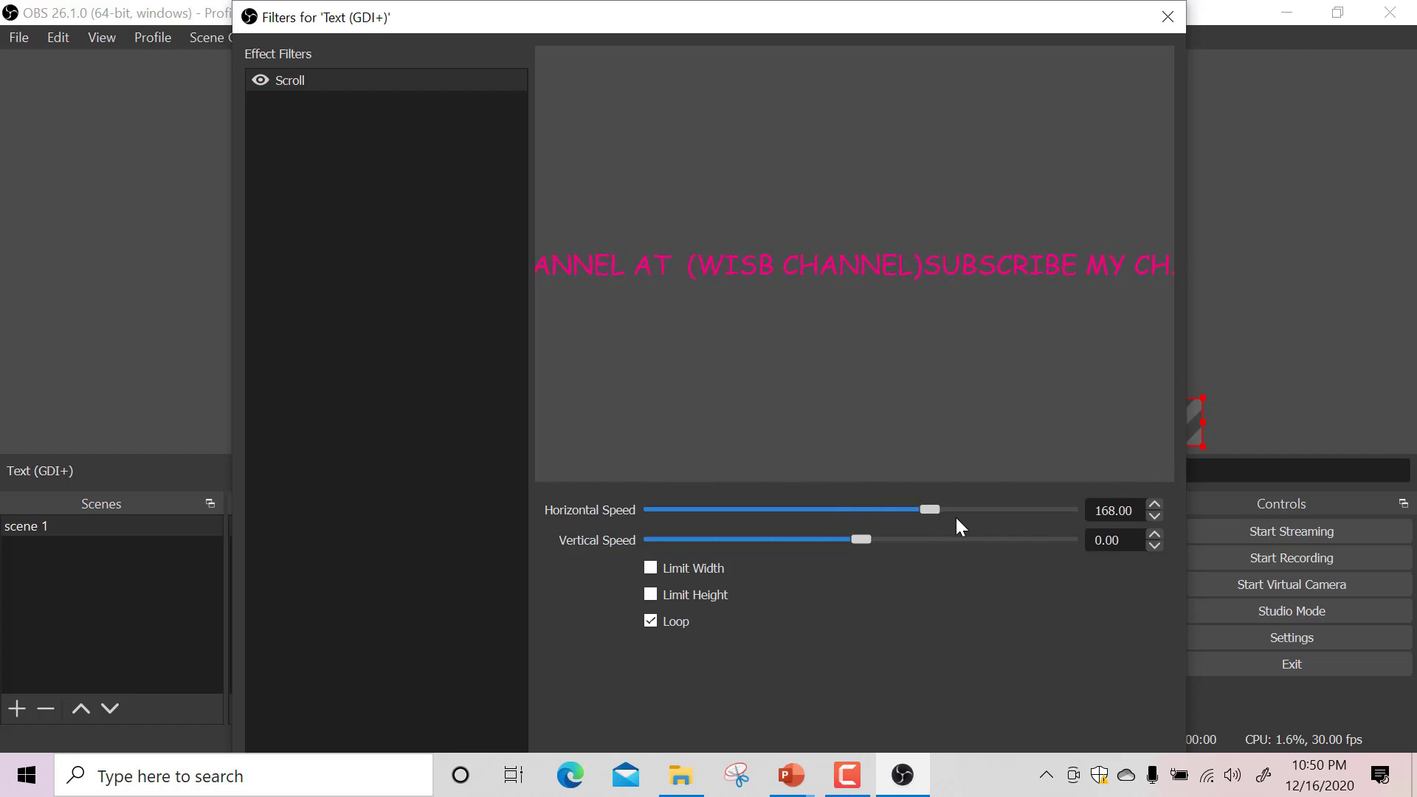
click(650, 620)
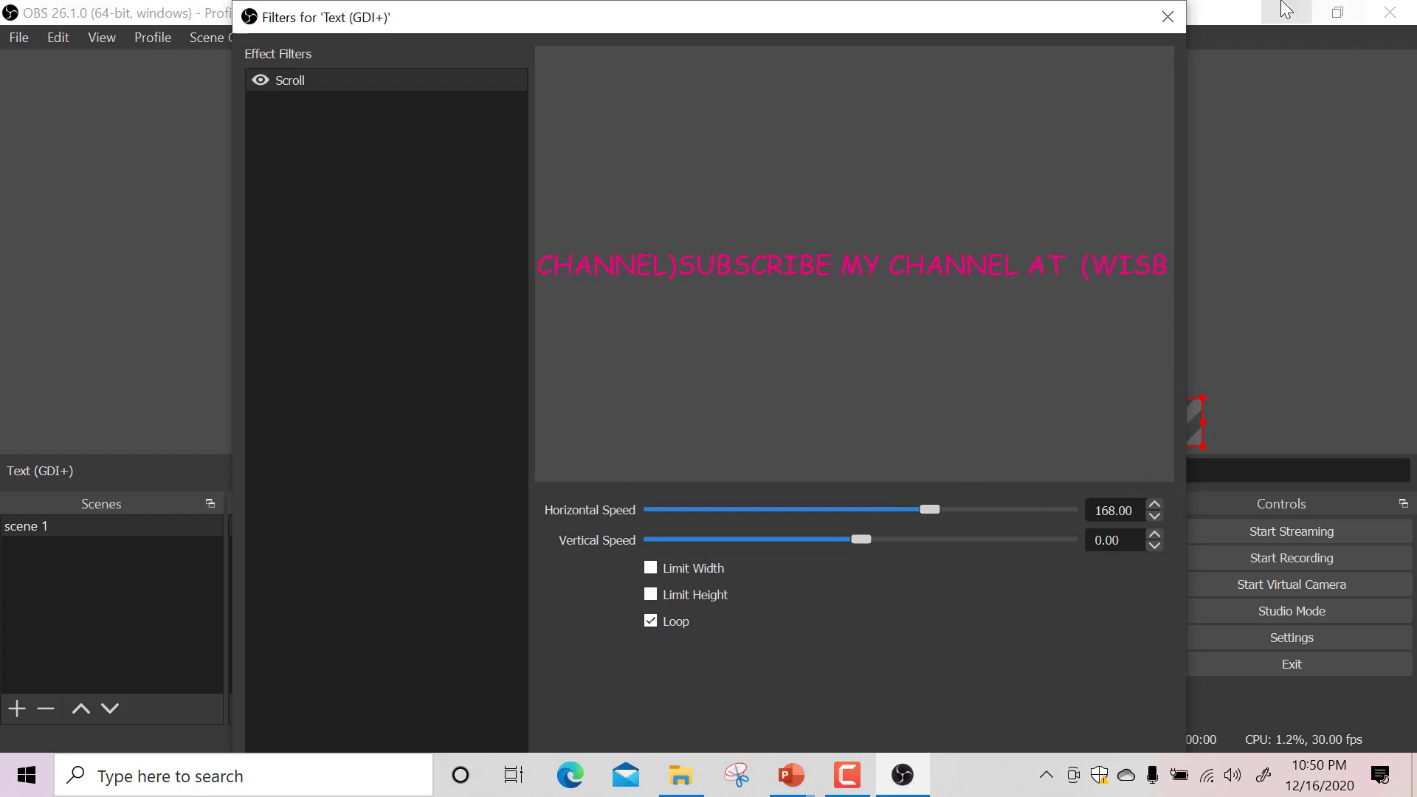
Step: Shrink the scrolling caption to roughly the canvas width and remove the parentheses around "WISB CHANNEL" in its text
click(1168, 17)
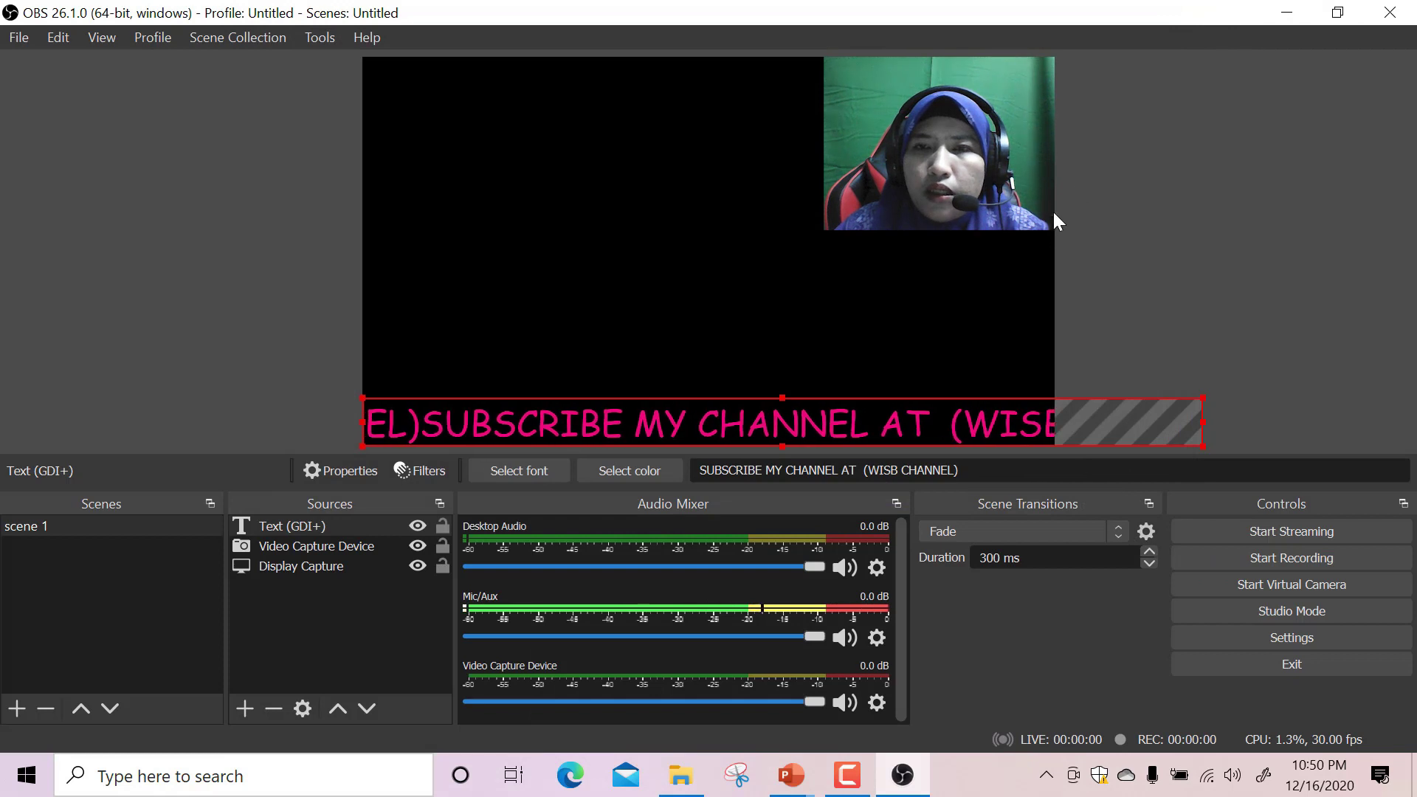
drag(1199, 397, 1082, 424)
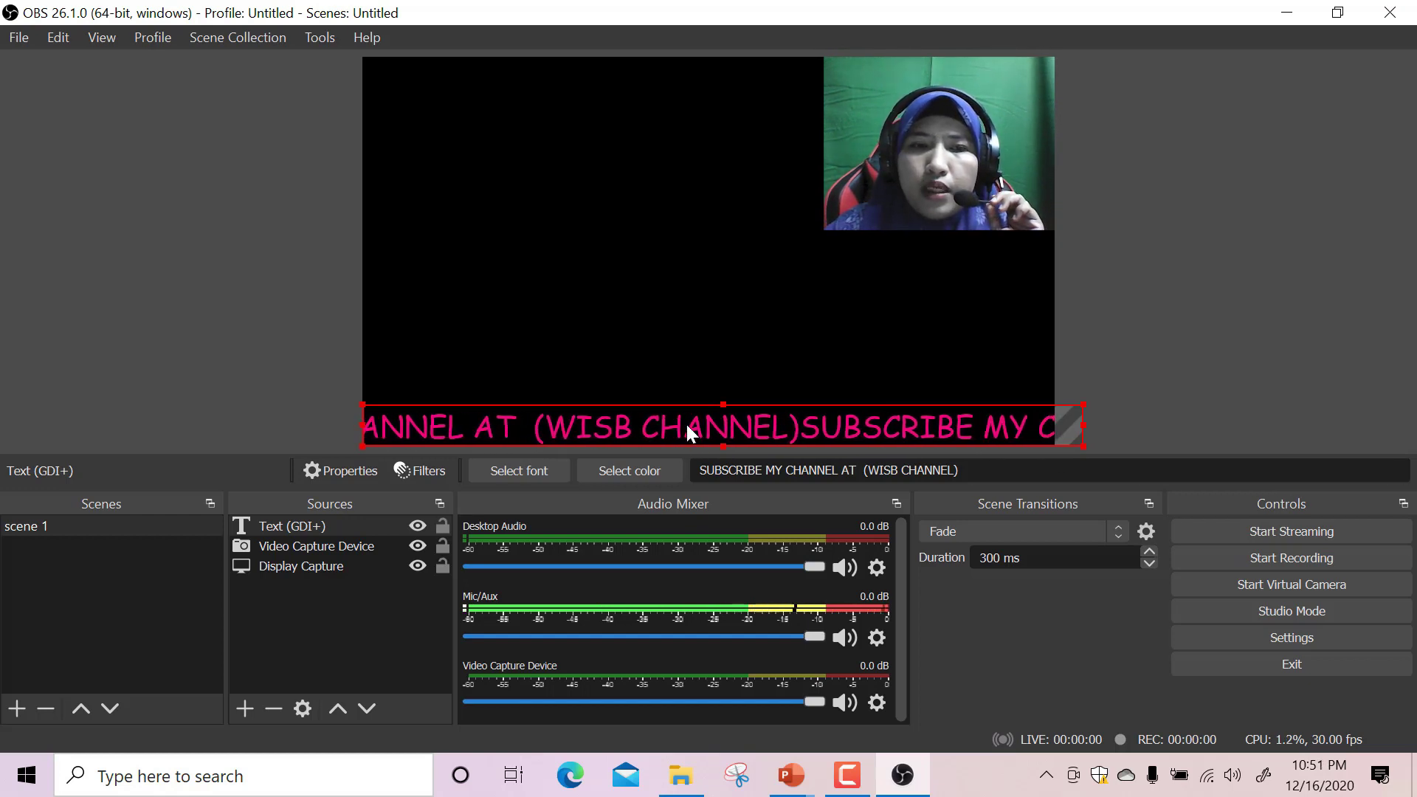
double_click(289, 524)
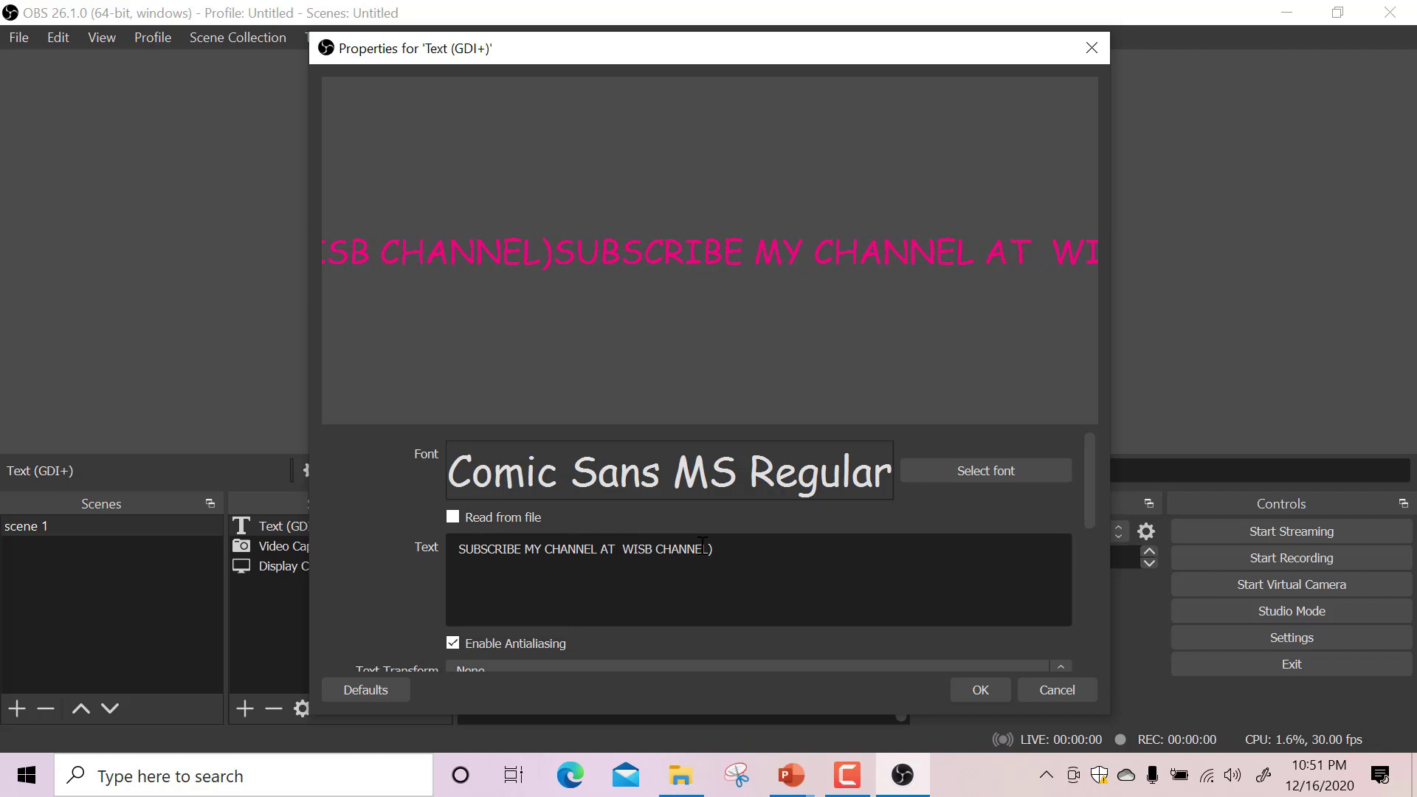
click(972, 692)
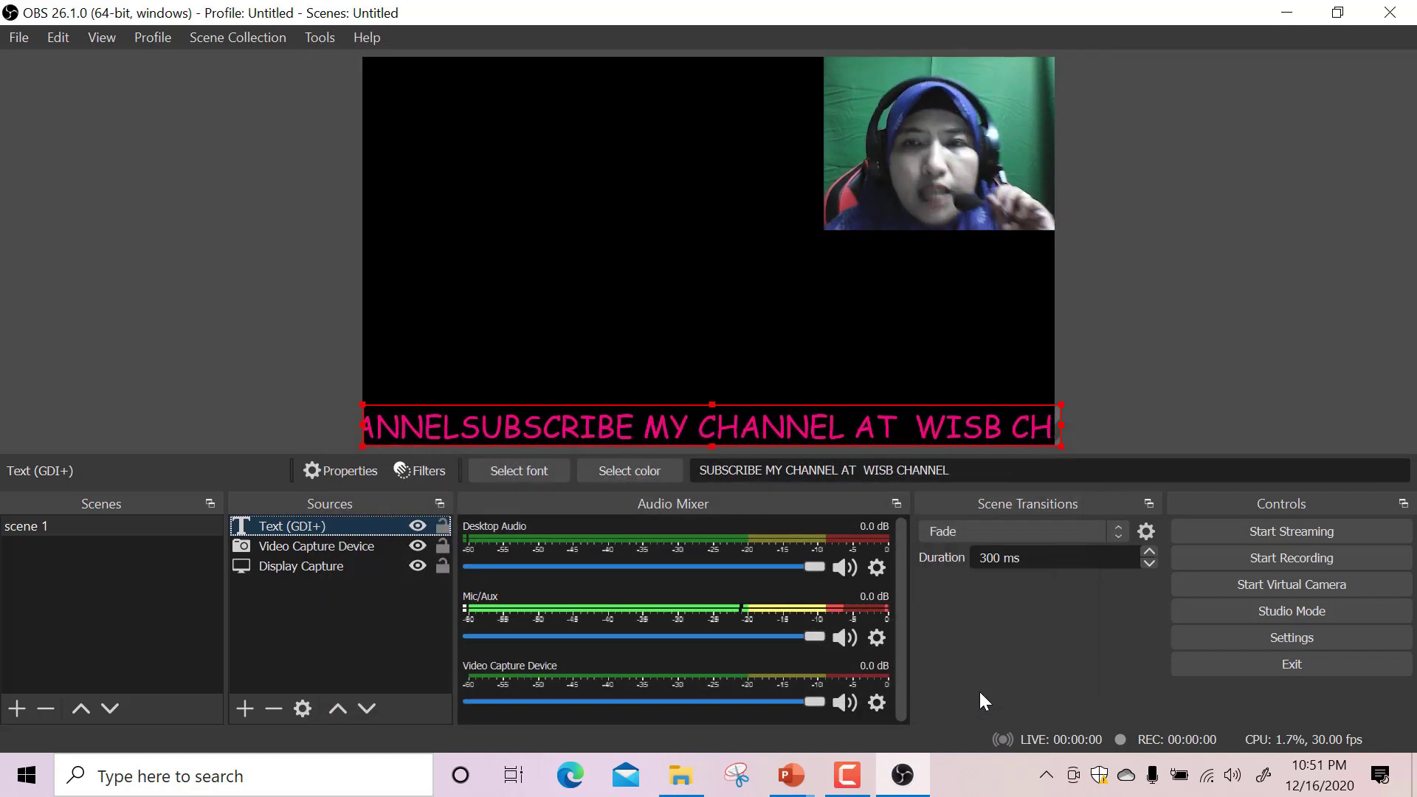
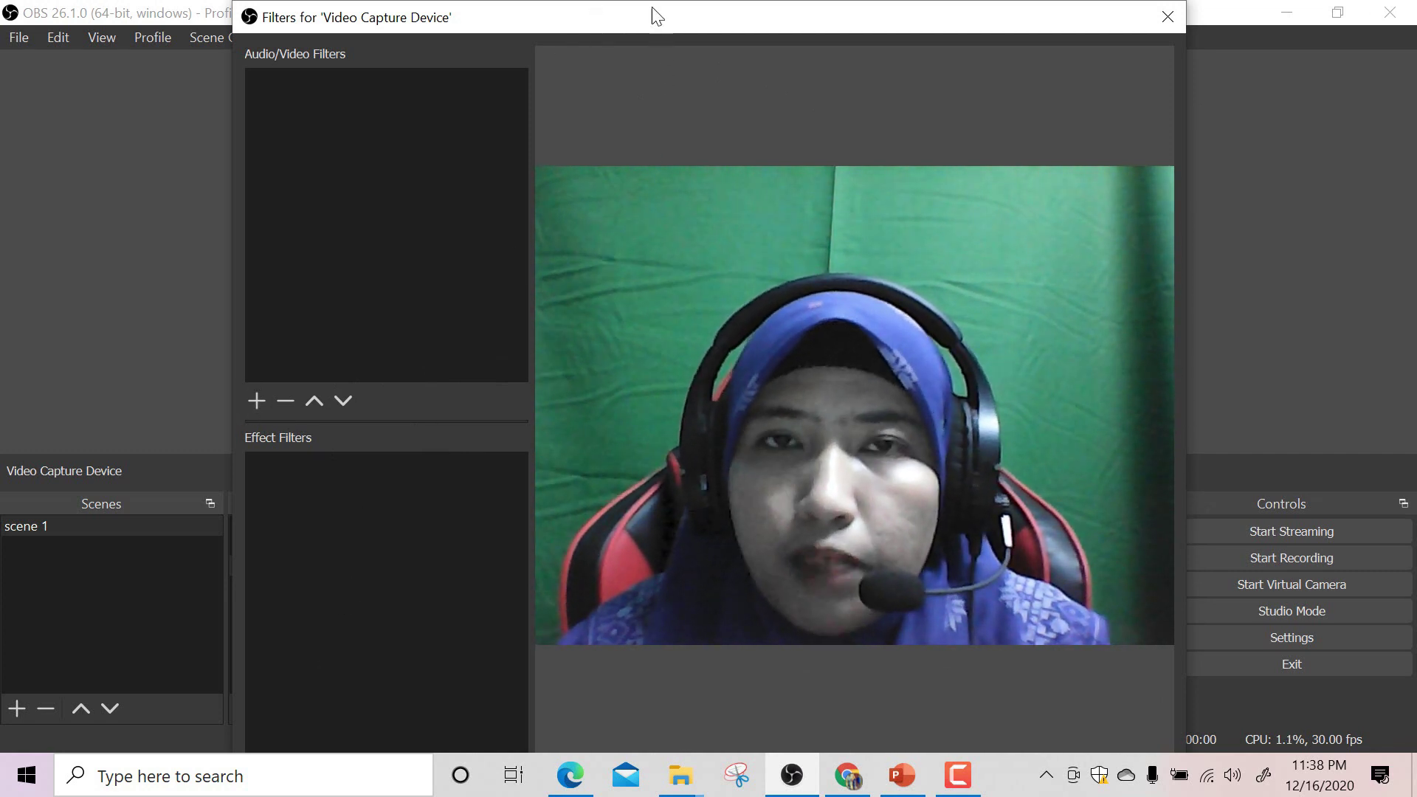
Step: Add a Chroma Key effect filter to the Video Capture Device, with similarity 420 and smoothness 60 for the green background
drag(650, 6, 675, 26)
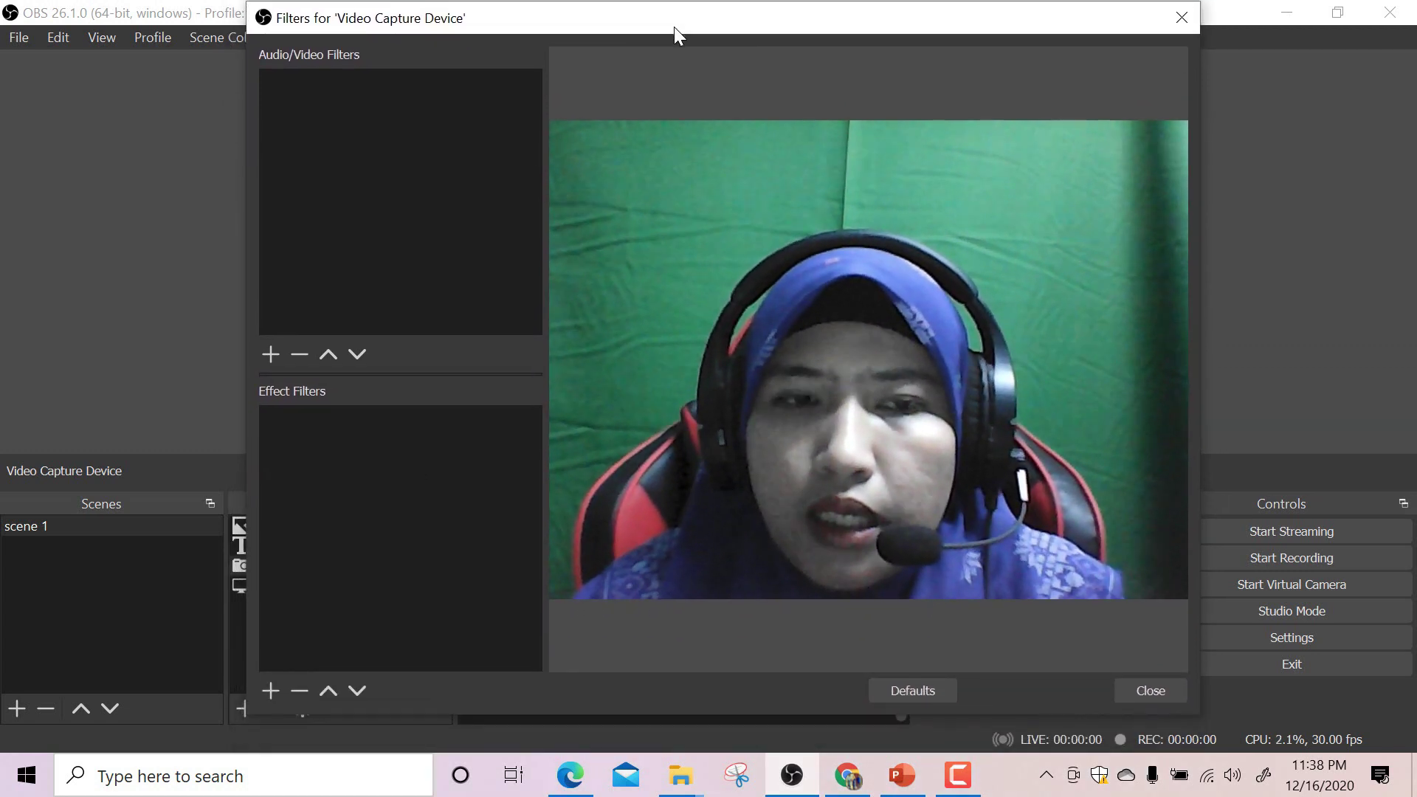
click(269, 692)
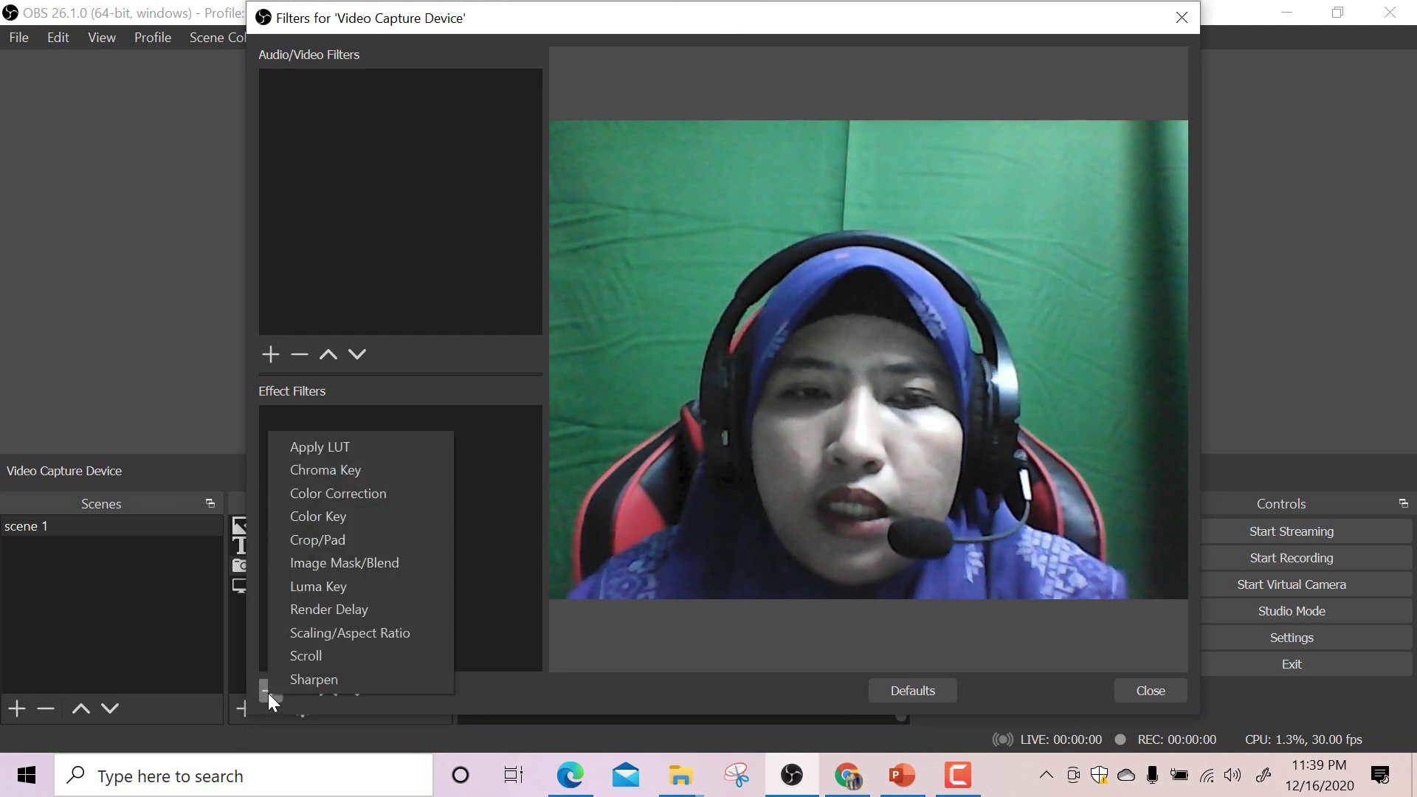
click(329, 470)
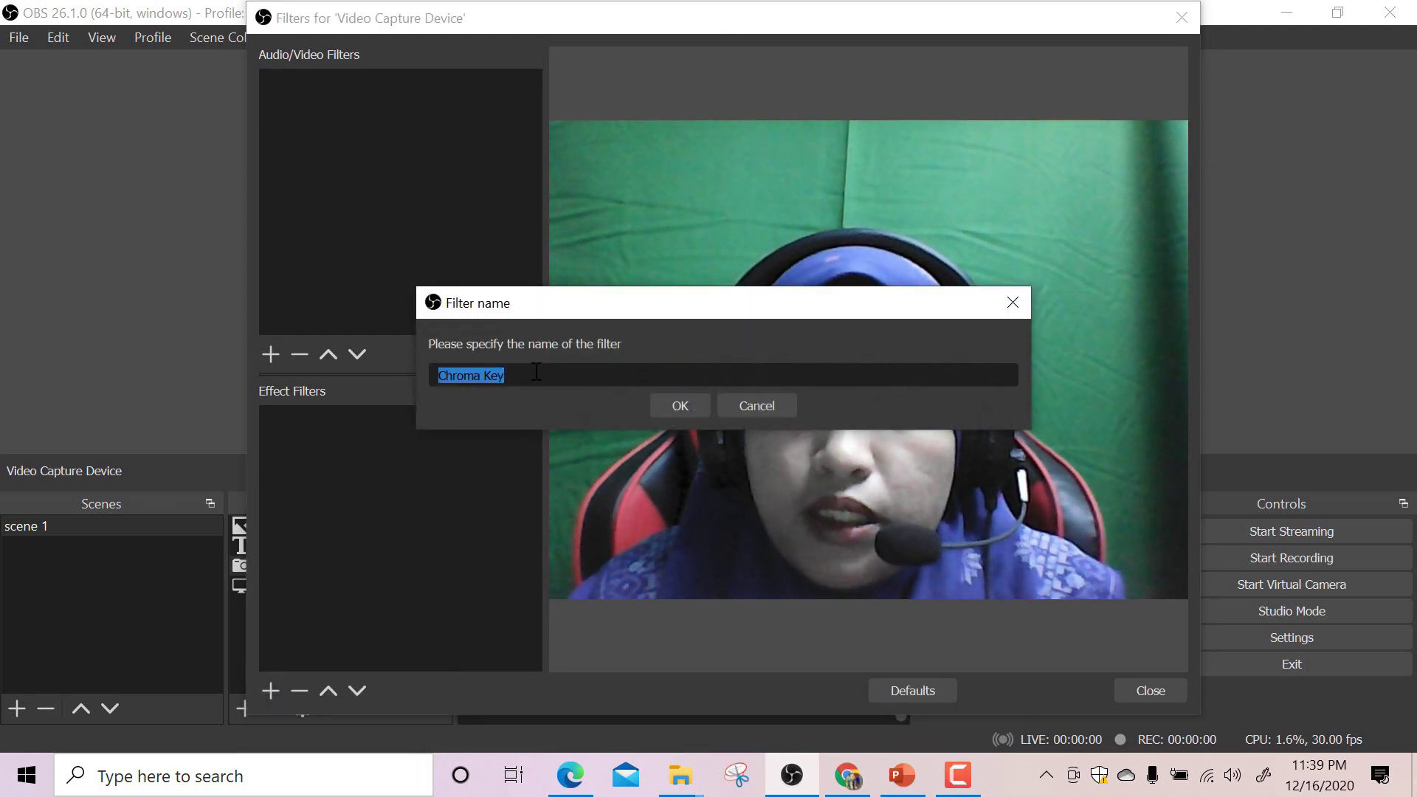
click(670, 407)
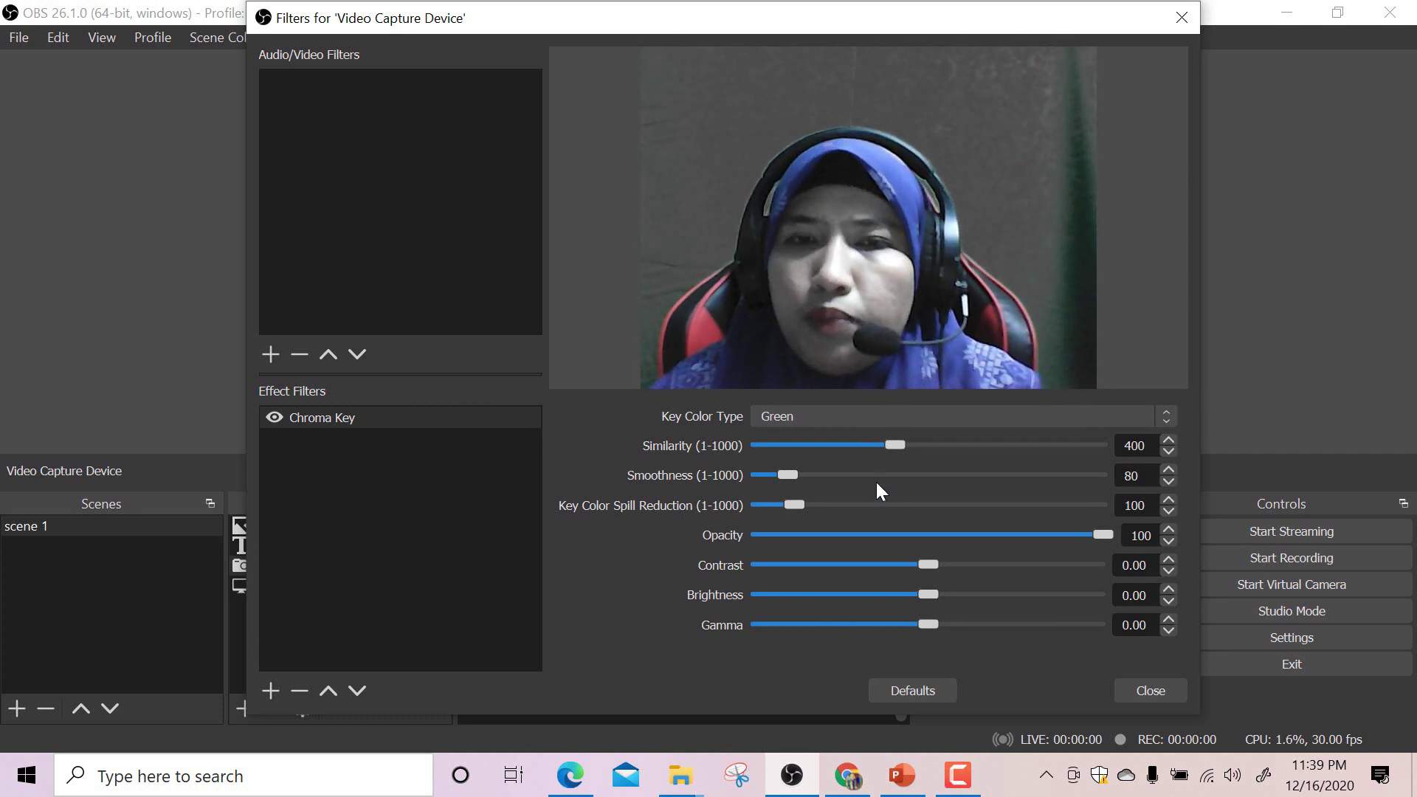
mouse_move(899, 446)
mouse_down()
mouse_move(944, 446)
mouse_move(906, 442)
mouse_up()
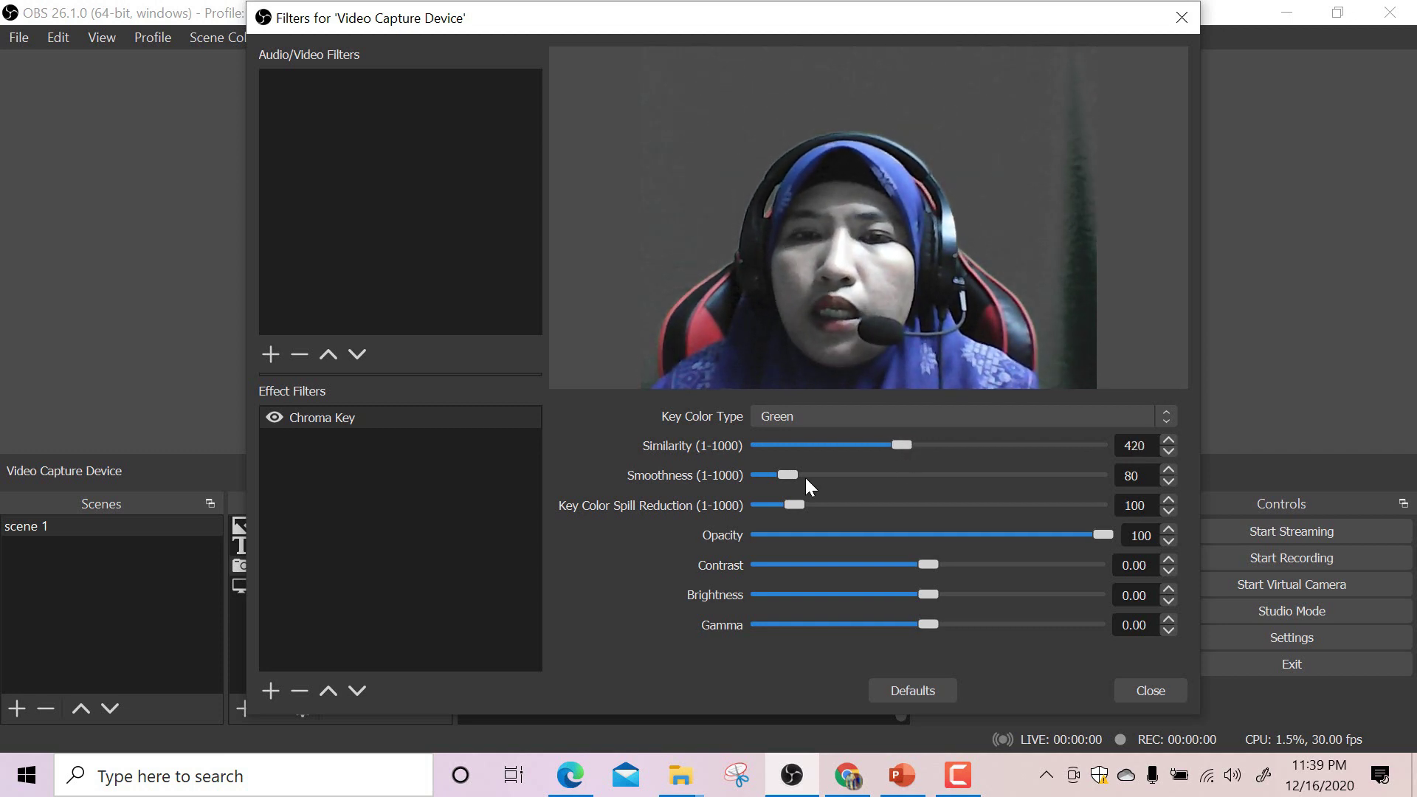
mouse_move(796, 472)
mouse_down()
mouse_move(820, 472)
mouse_move(786, 475)
mouse_up()
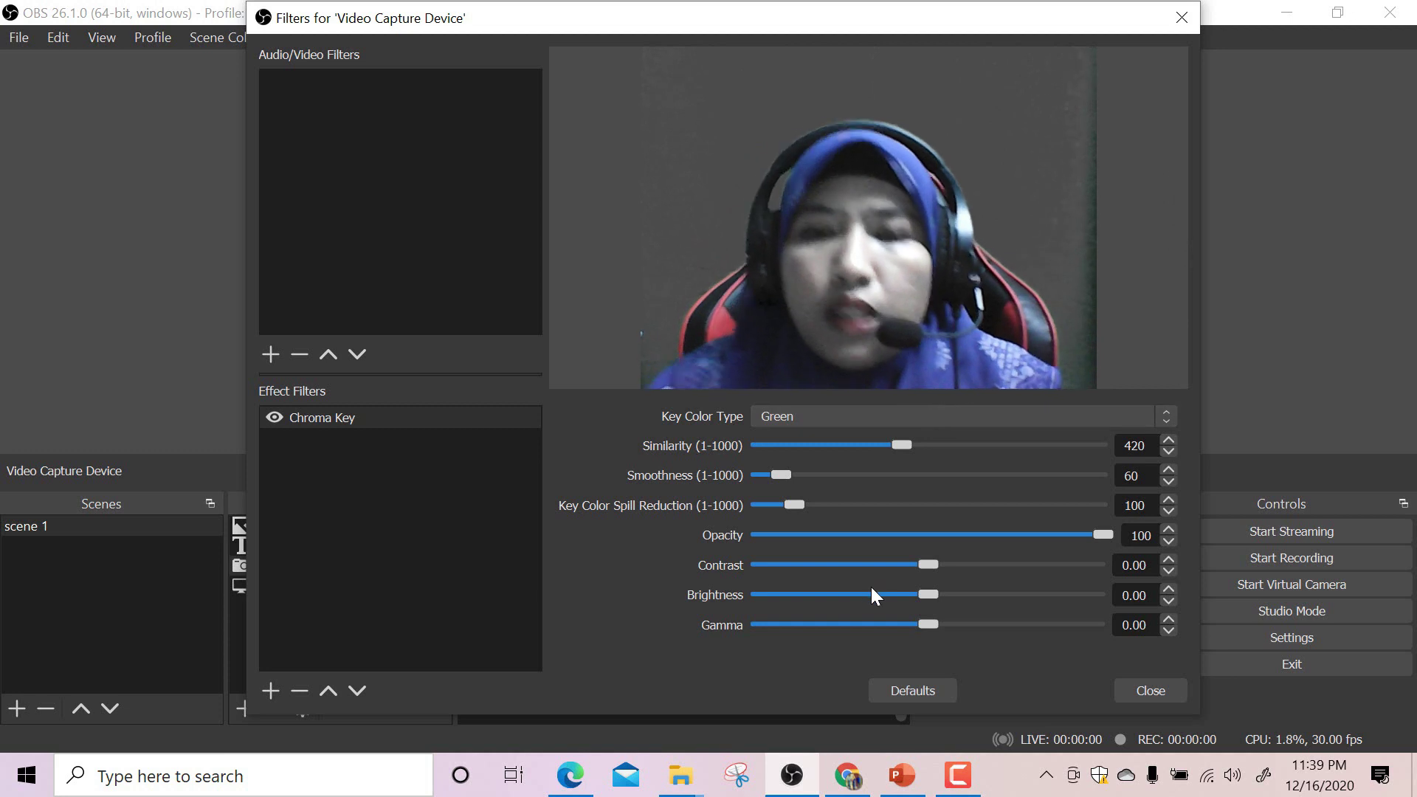
Step: Add a Crop/Pad effect filter to the Video Capture Device, keeping the default filter name
click(270, 693)
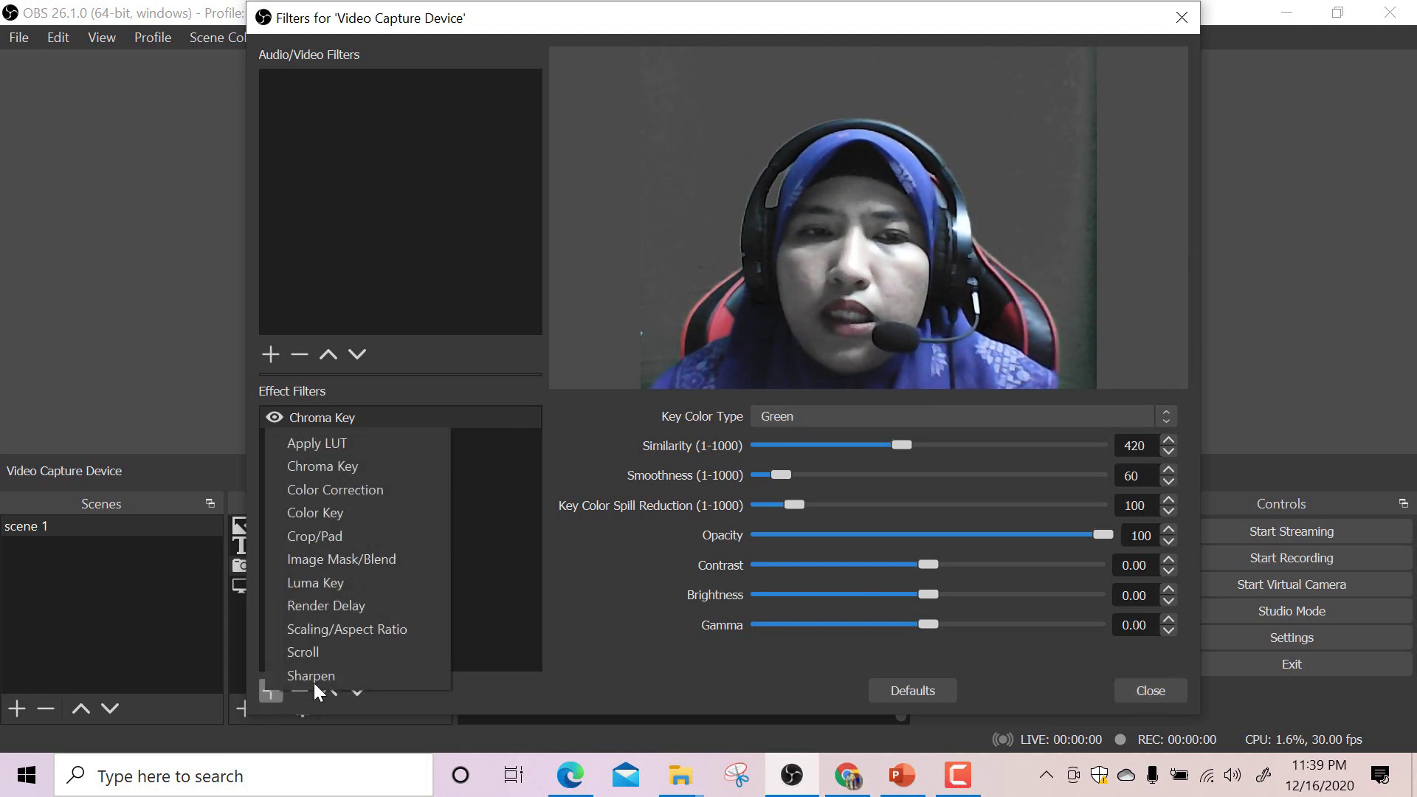
click(319, 538)
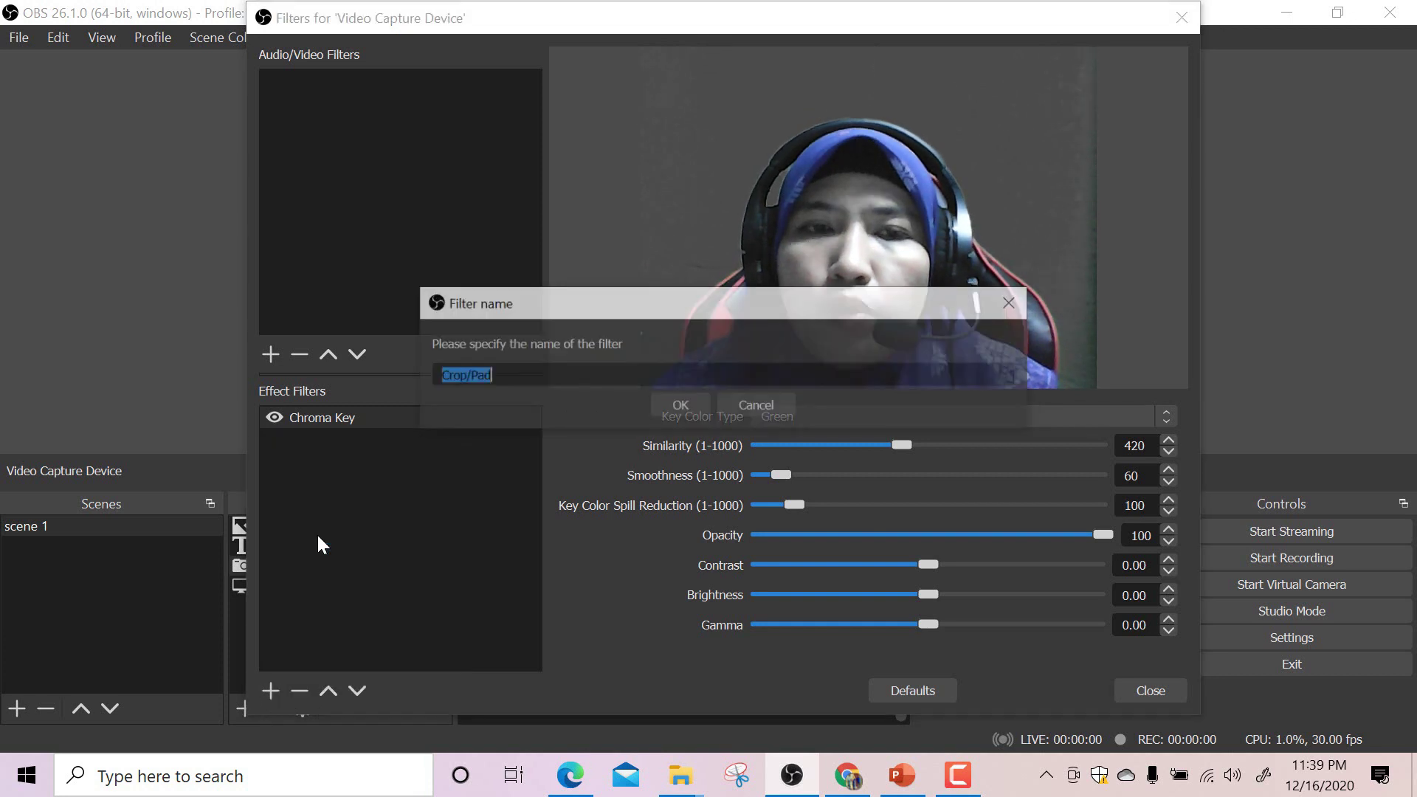
click(688, 406)
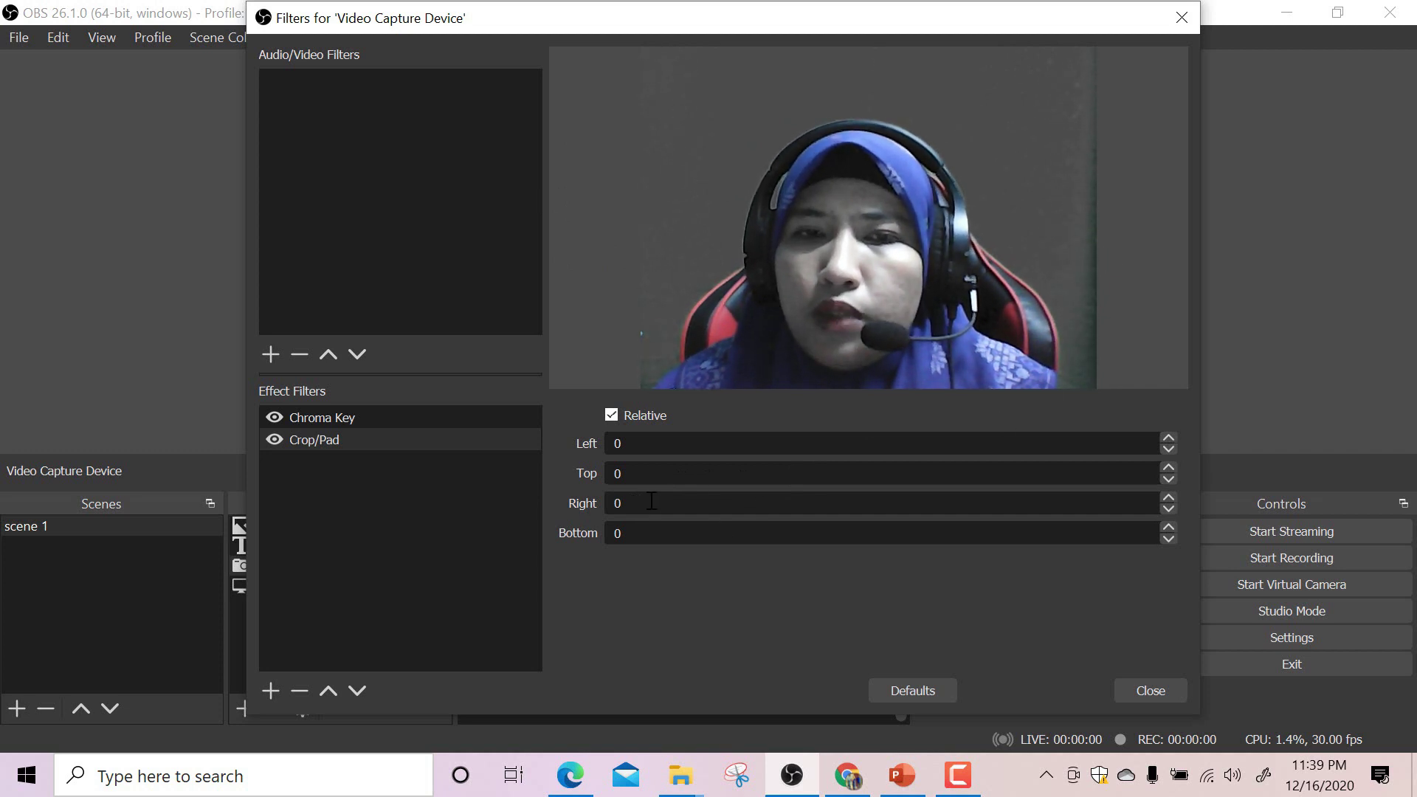
Step: Try right crop values of 200, 100 and 50 in the webcam's Crop/Pad filter
key(BackSpace)
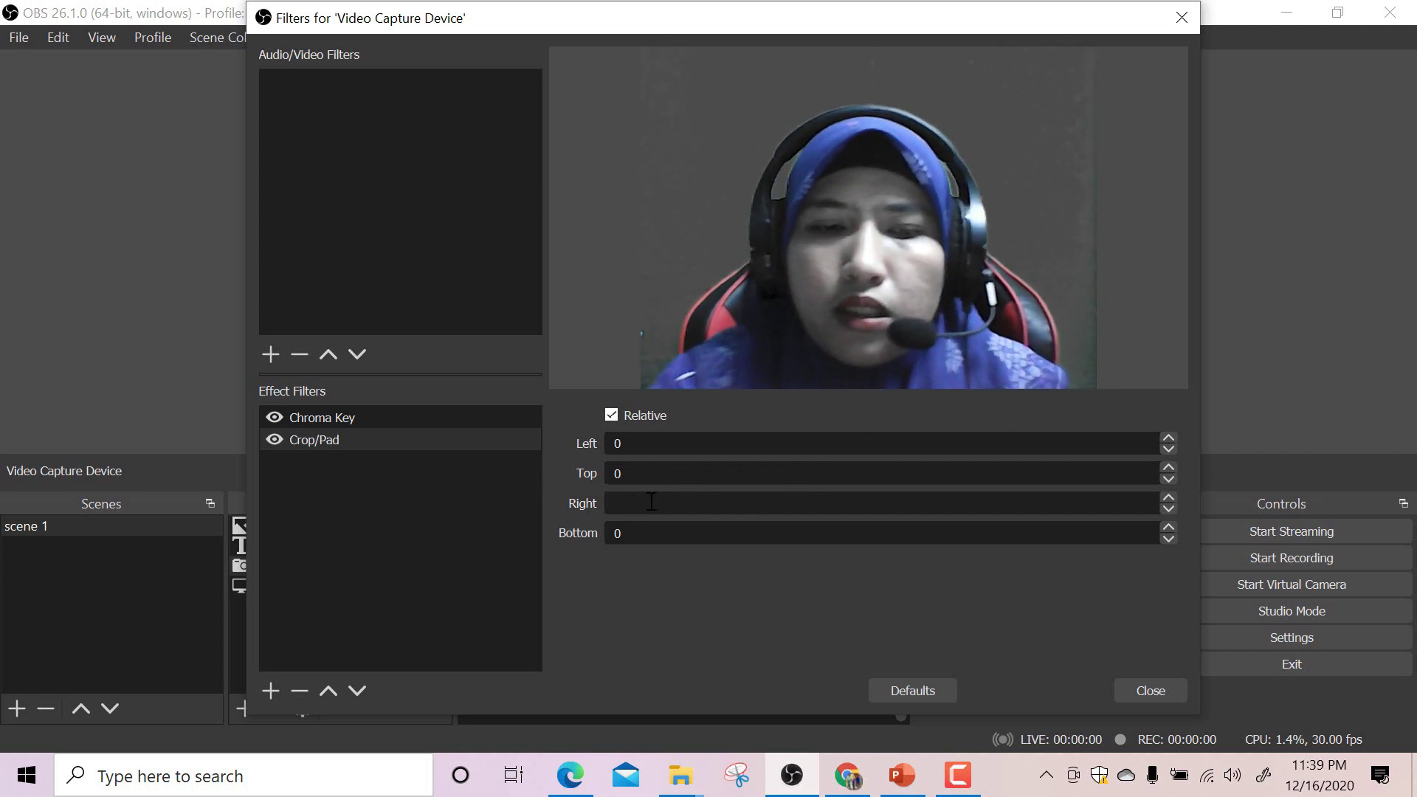
text(200)
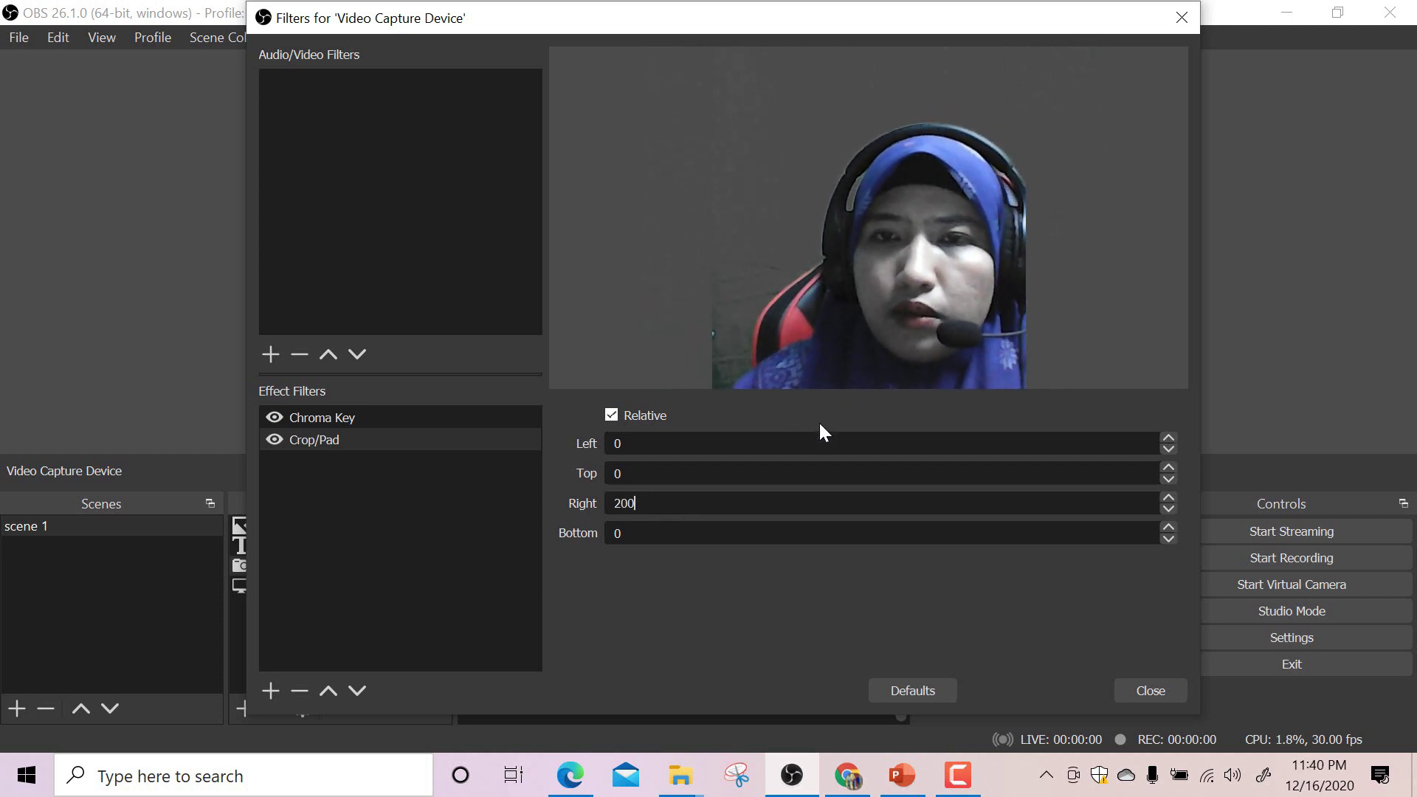
key(BackSpace)
key(BackSpace)
key(BackSpace)
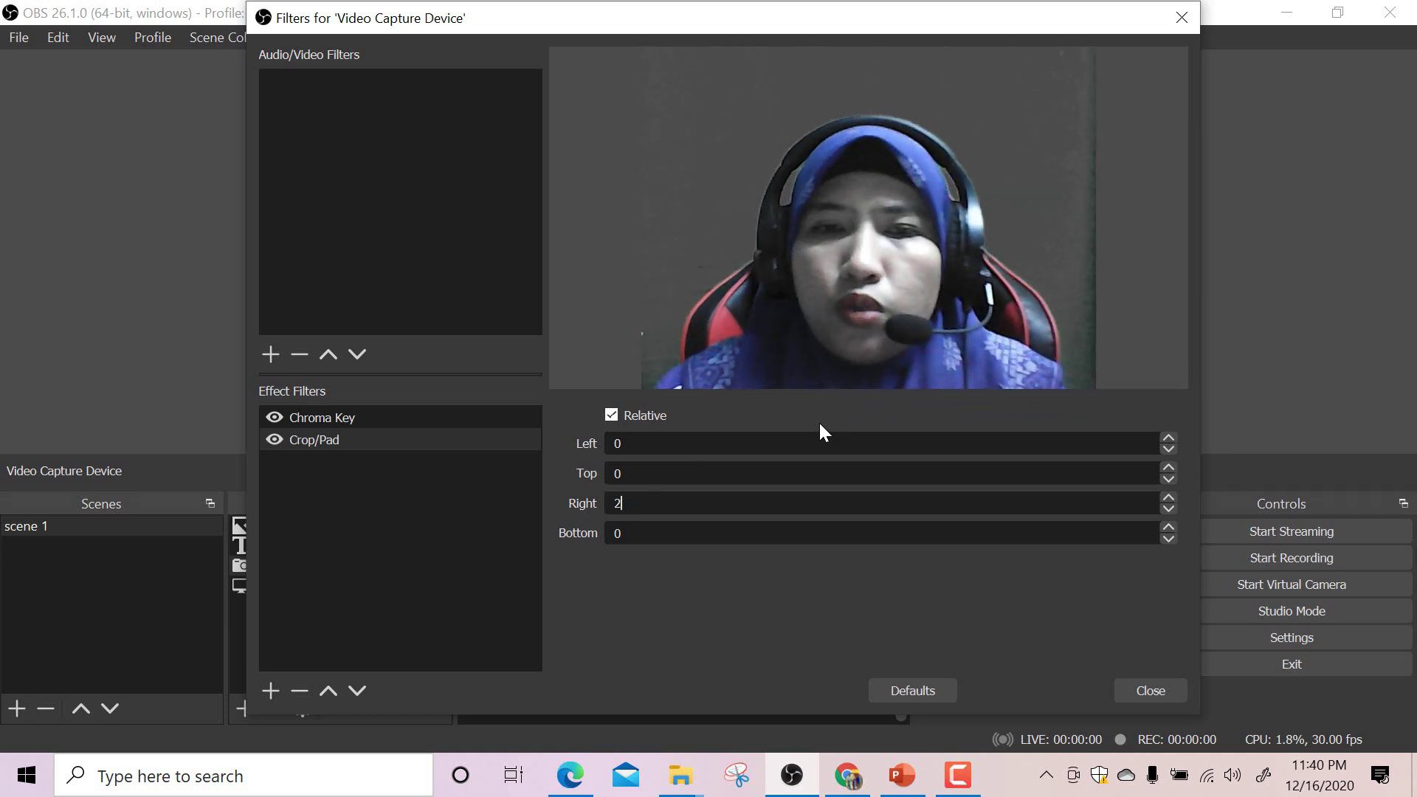
text(100)
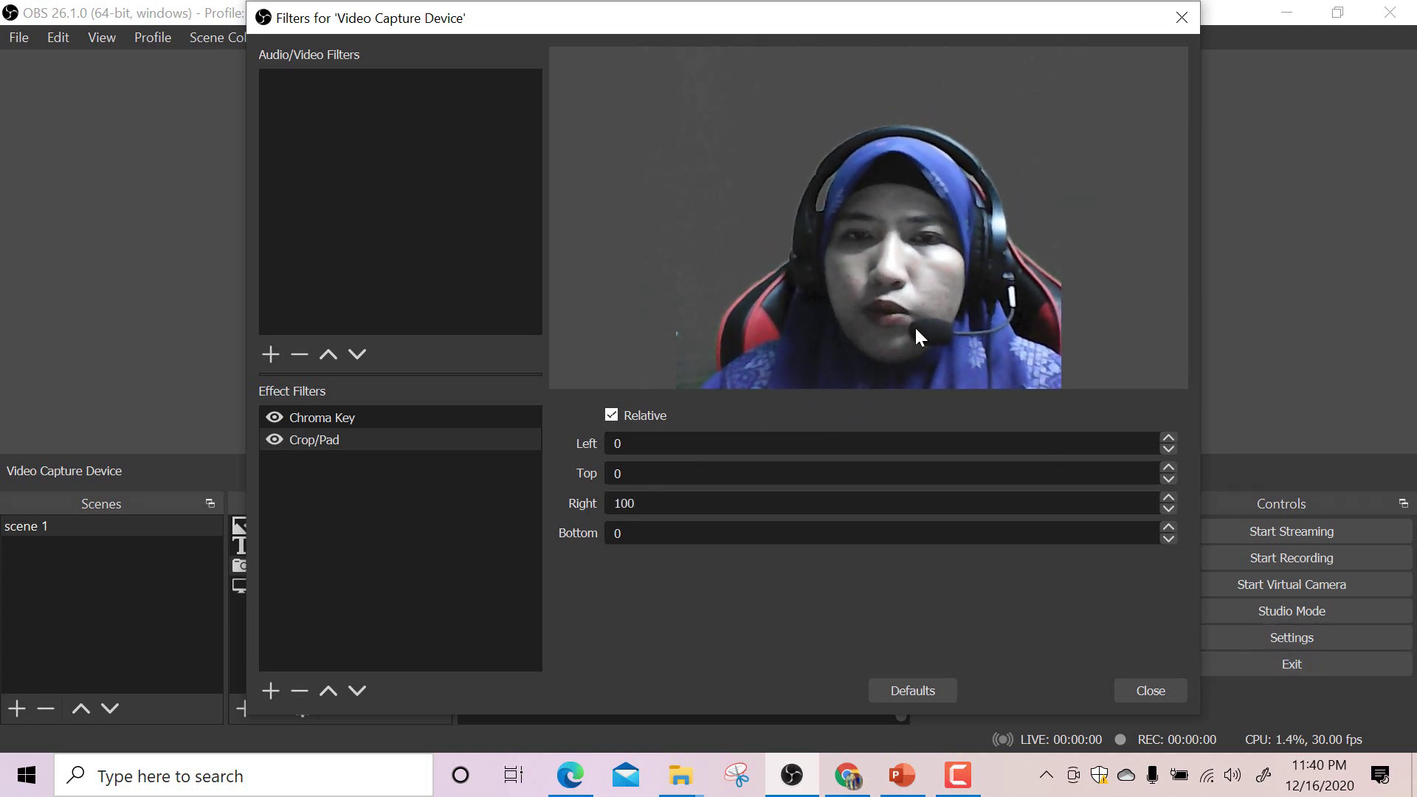
click(721, 500)
key(BackSpace)
key(BackSpace)
key(BackSpace)
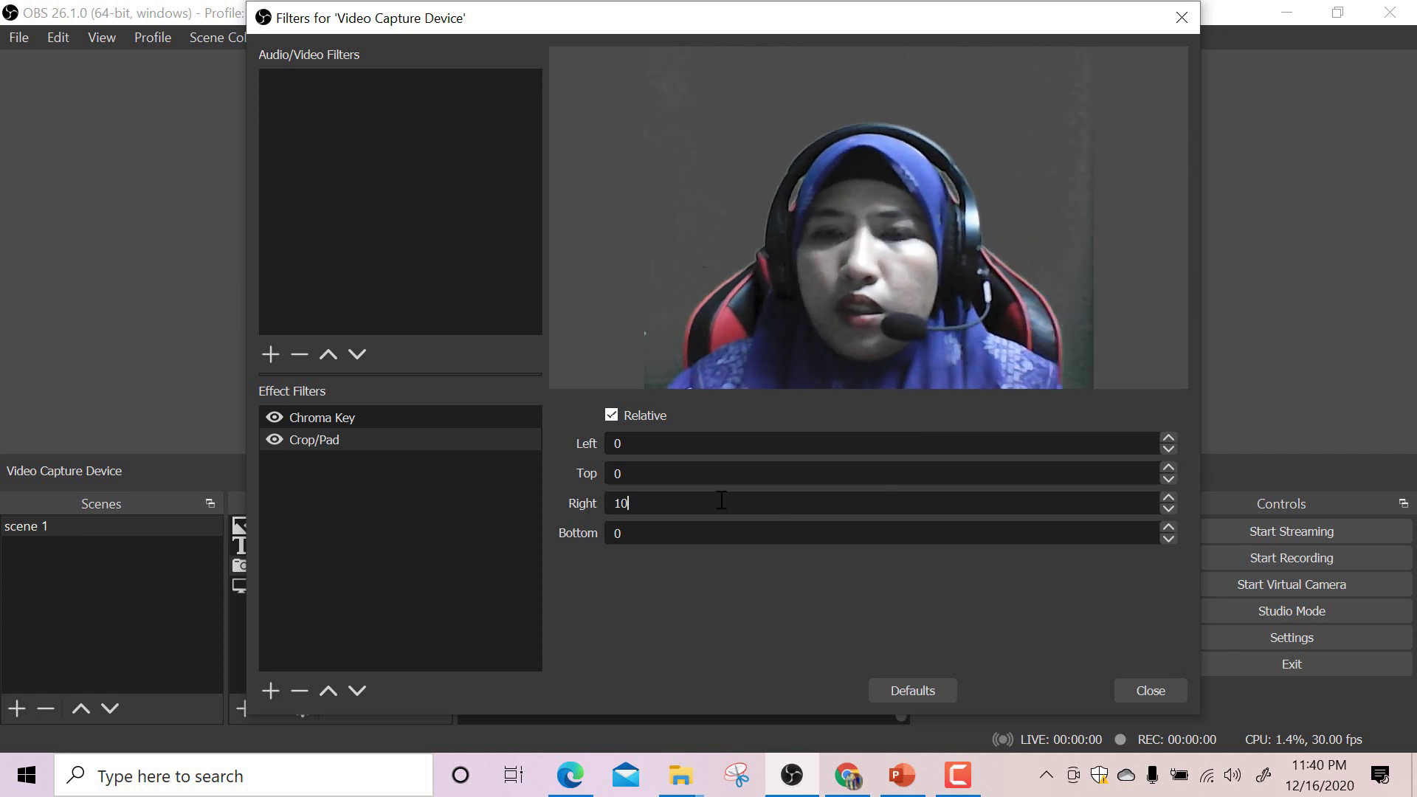
text(50)
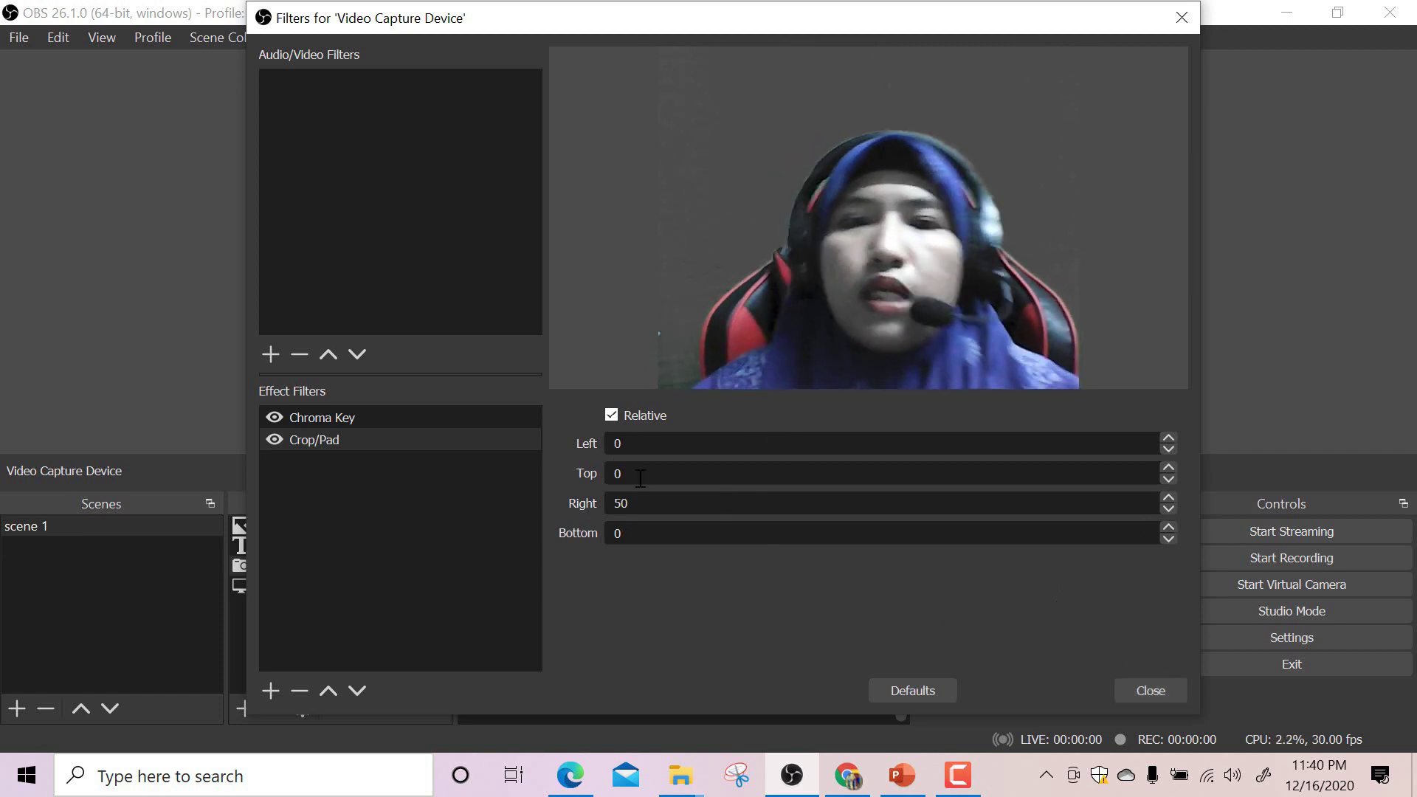
Step: Try right crop values of 150, 90 and 100 on the webcam image
double_click(641, 504)
key(BackSpace)
text(150)
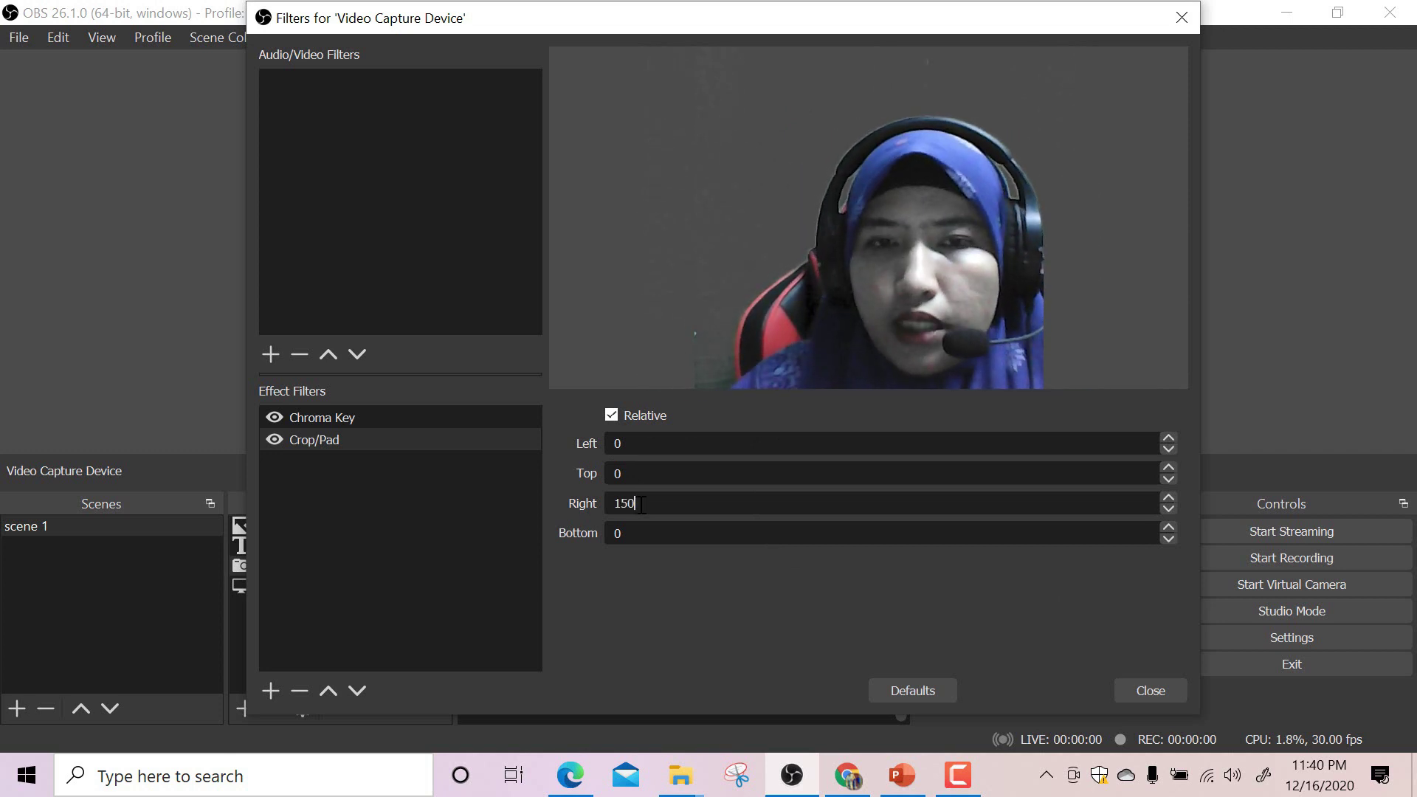
key(BackSpace)
key(BackSpace)
key(BackSpace)
text(90)
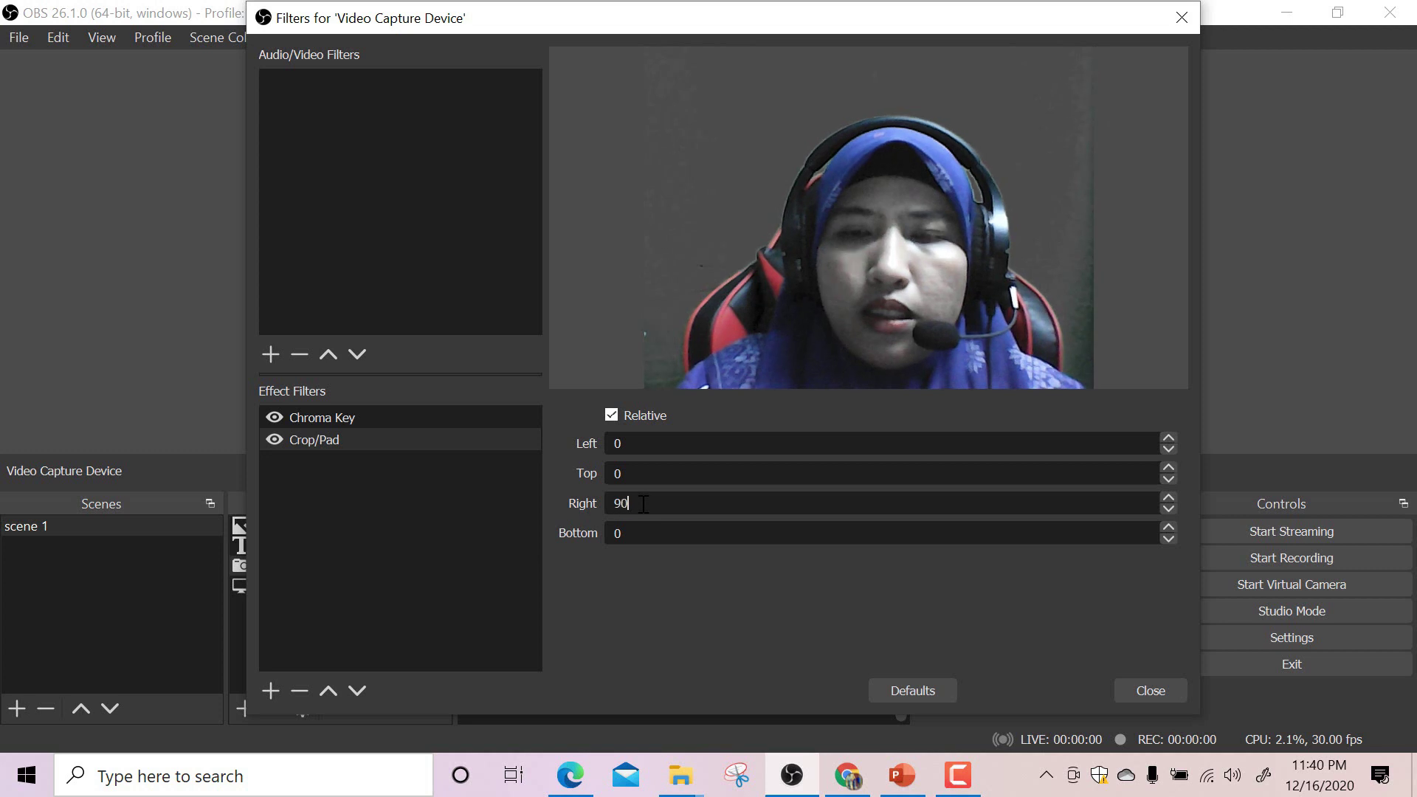
key(BackSpace)
key(BackSpace)
text(1)
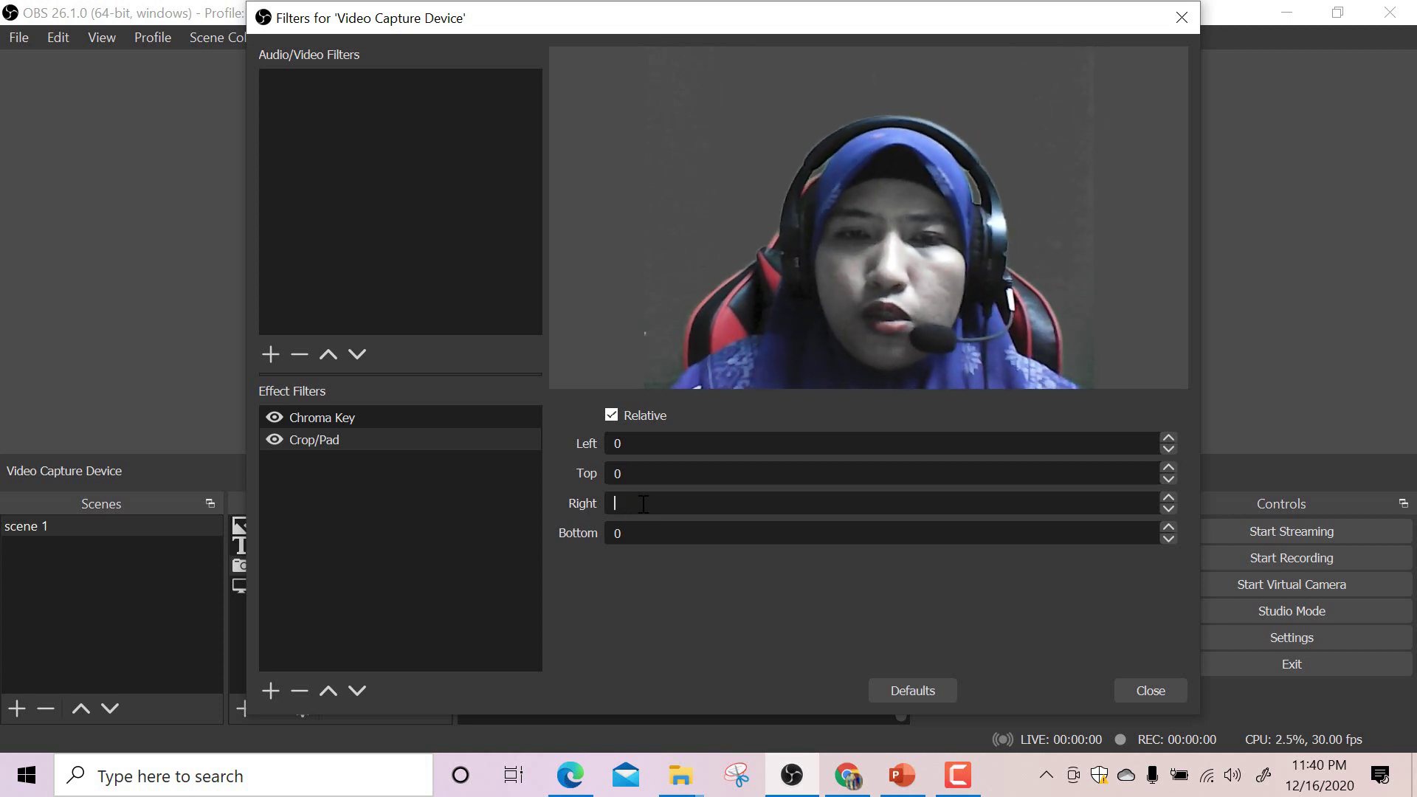
text(00)
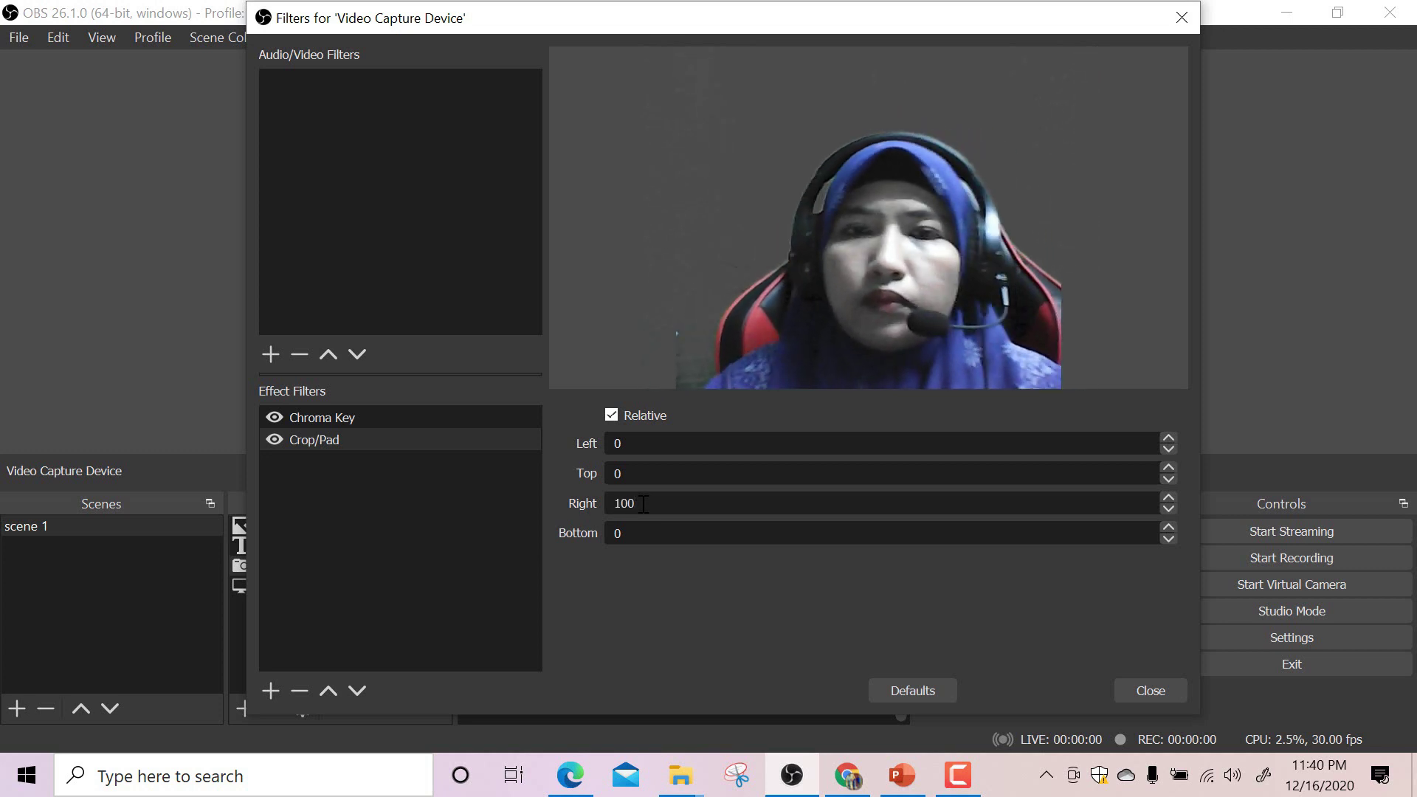
Step: Set both the right and left crop of the webcam's Crop/Pad filter to 50
key(BackSpace)
key(BackSpace)
key(BackSpace)
text(50)
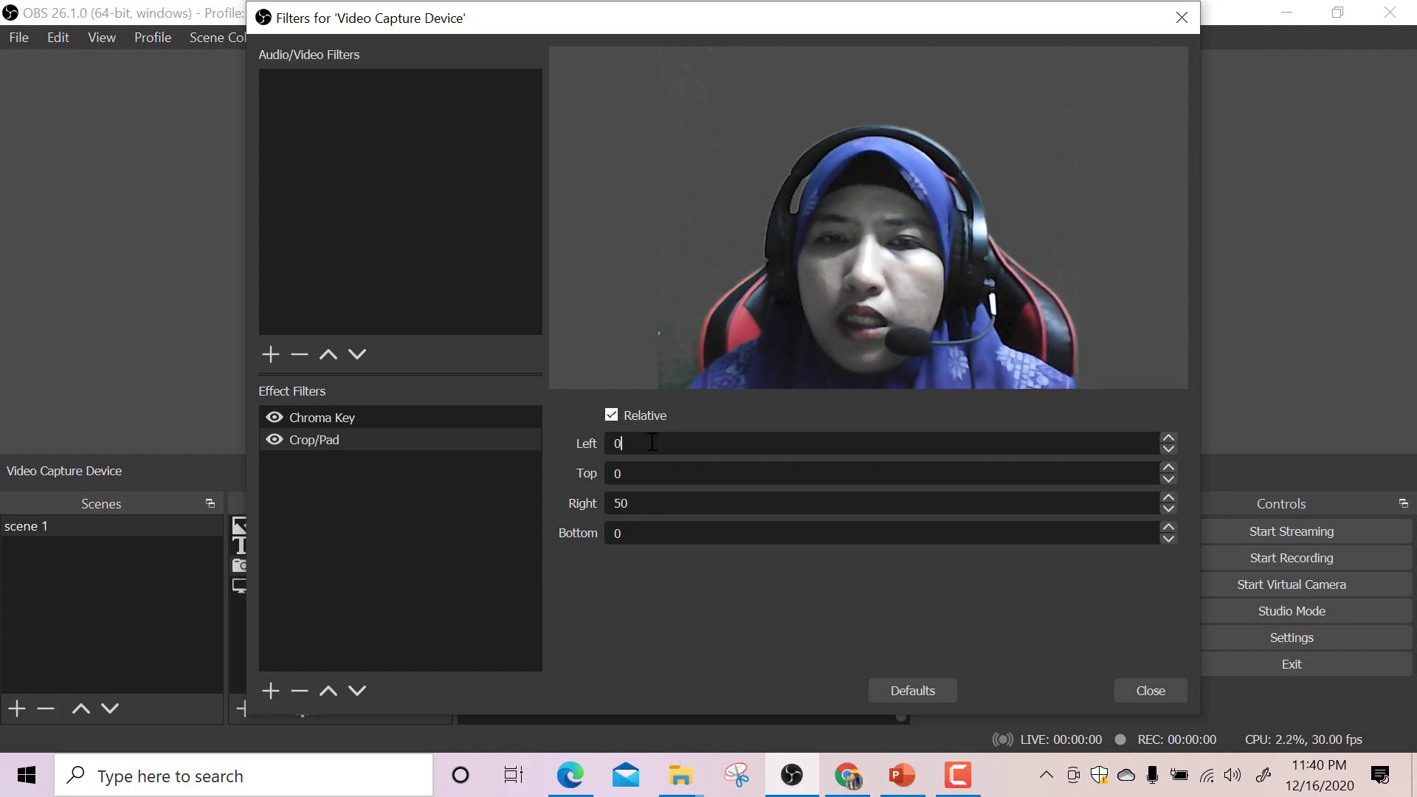
key(BackSpace)
text(50)
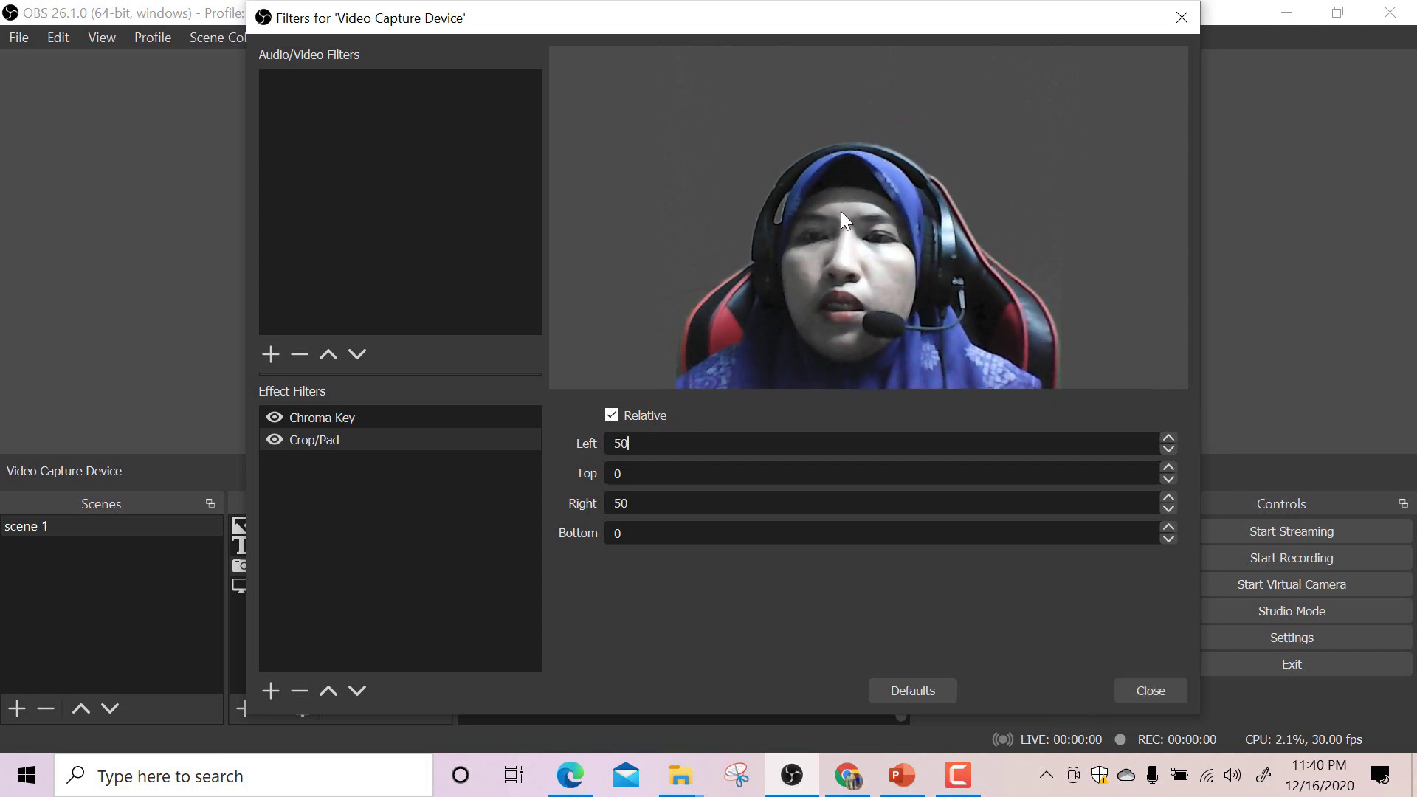
Step: Close the webcam's filters and move the cropped webcam overlay into the canvas's upper-right corner, then deselect it
click(1140, 691)
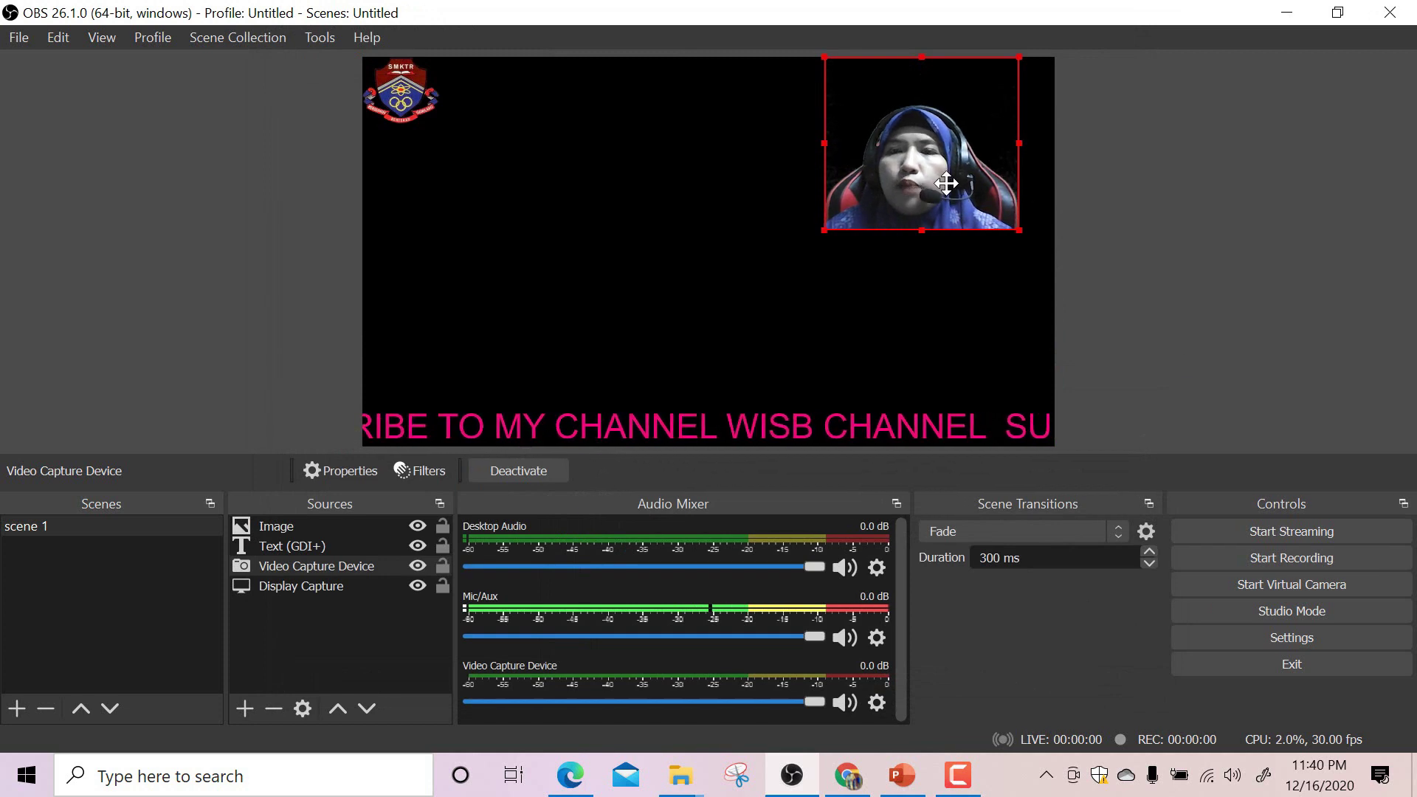
drag(947, 183, 966, 174)
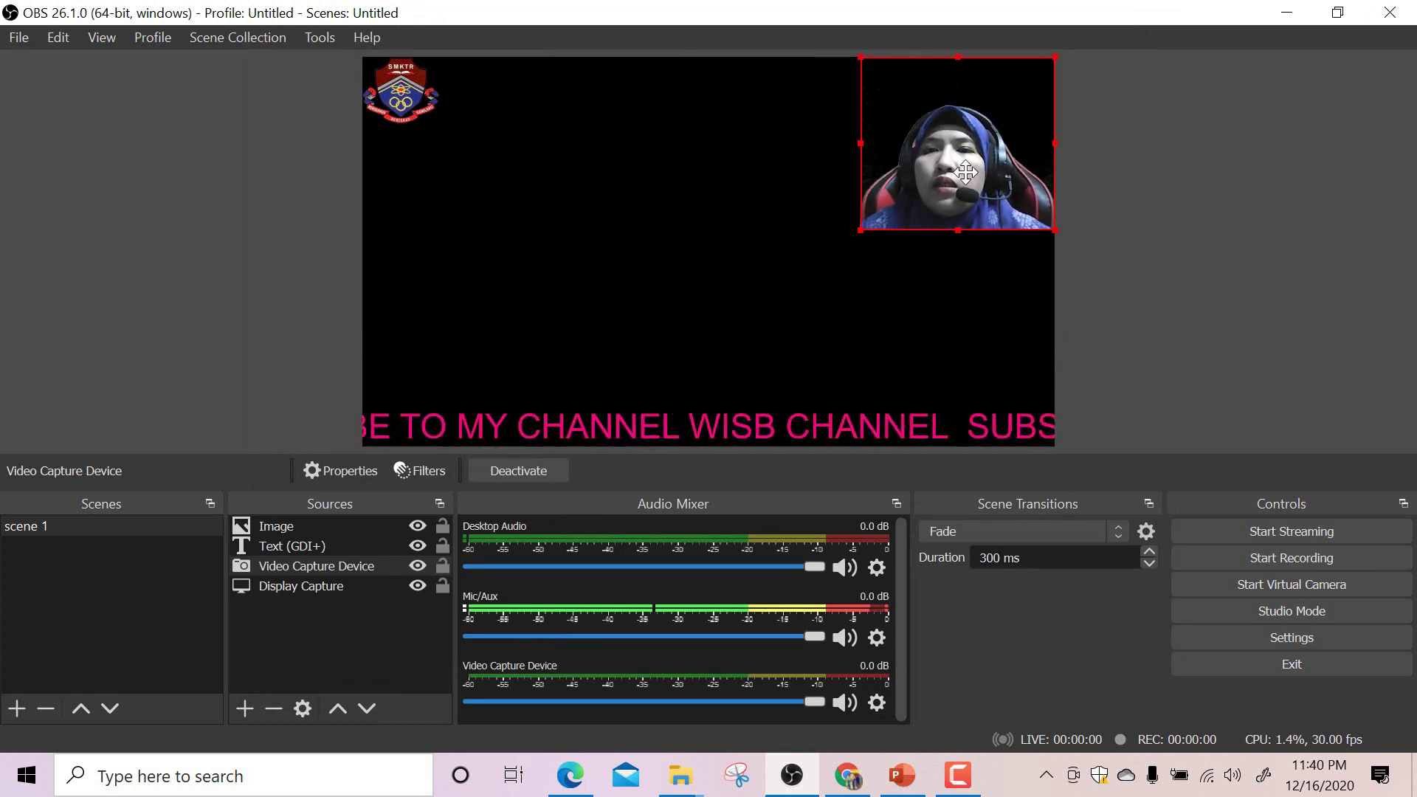
click(1122, 165)
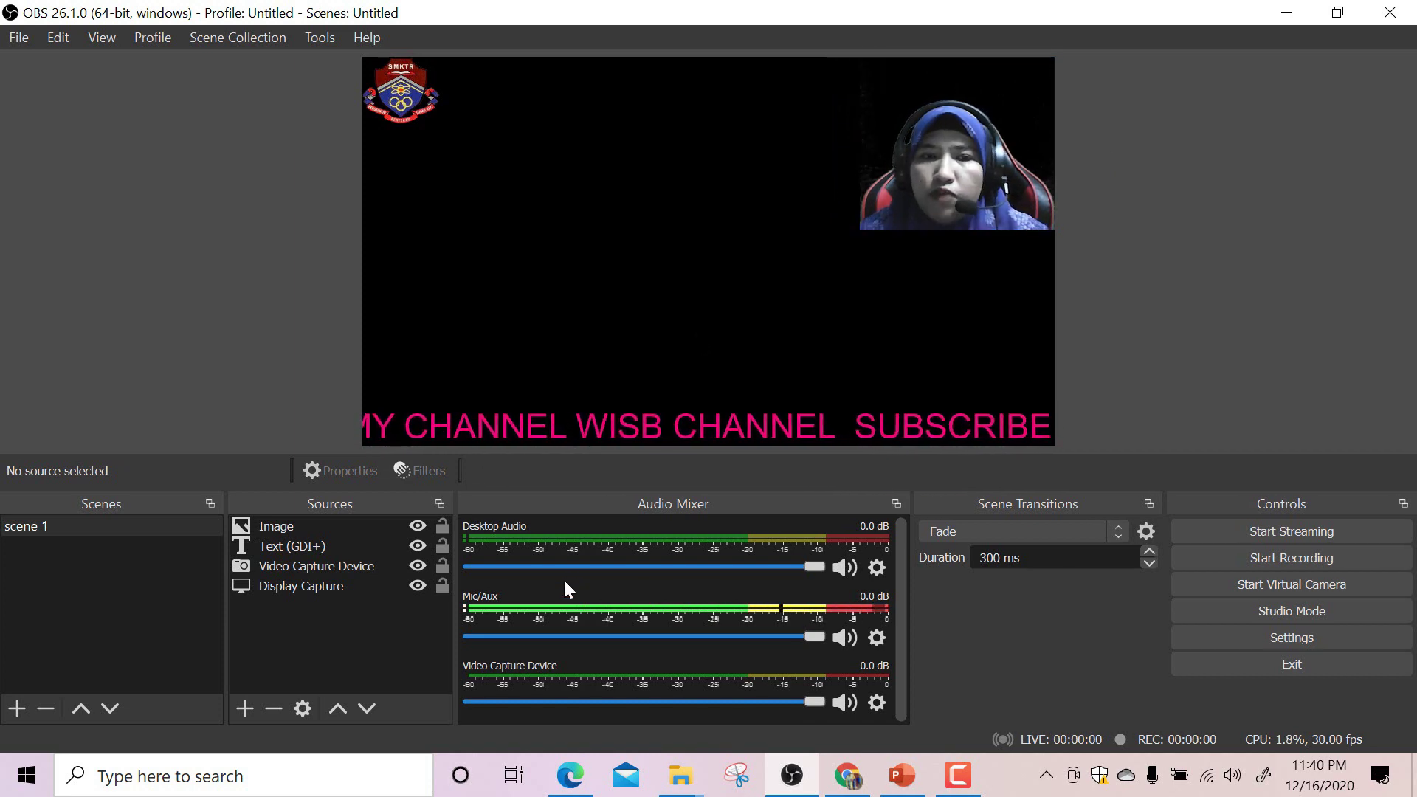
Step: Switch to Chrome and look through the TV frame PNG image results, checking the PNGio.com old TV frame for a usable transparent frame
click(856, 786)
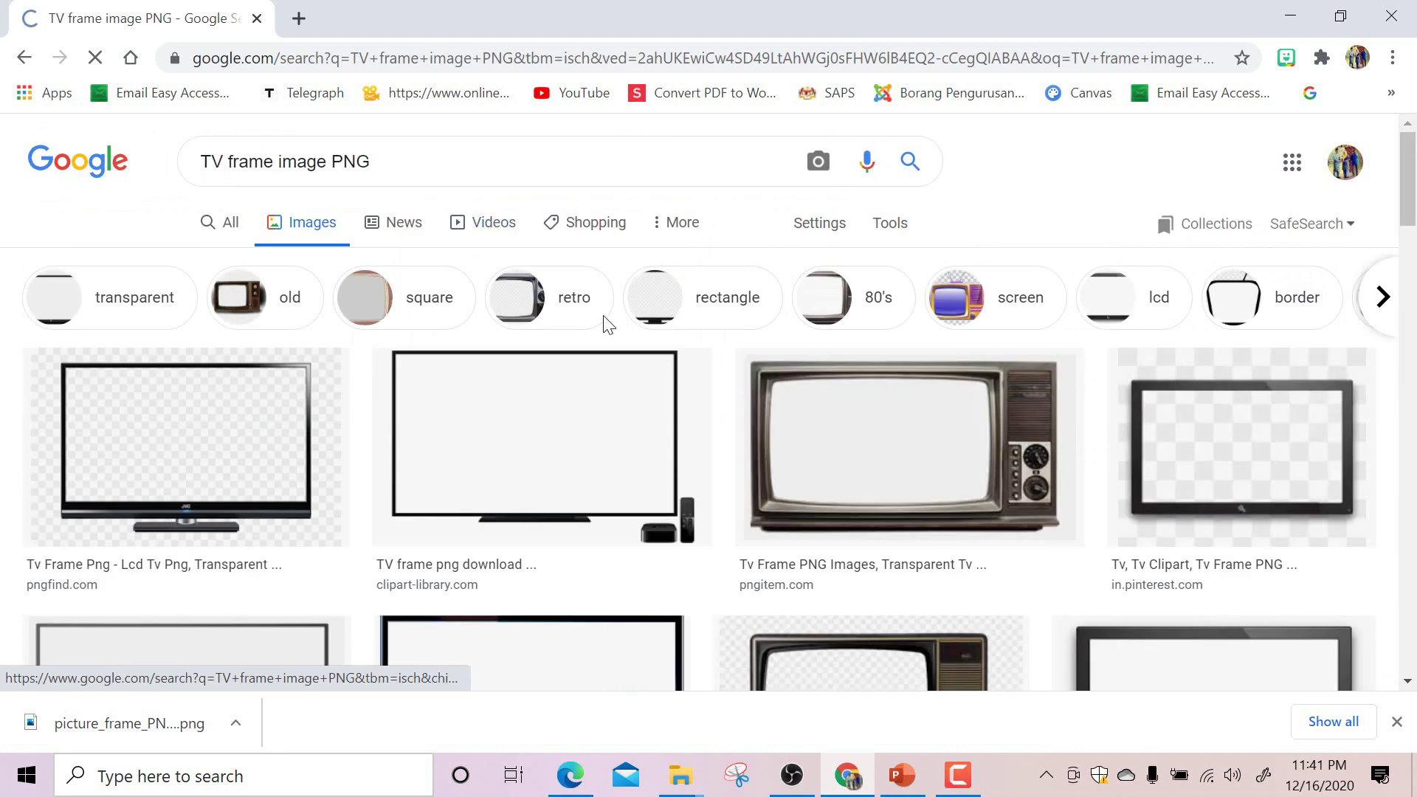
scroll(831, 443, down, 3)
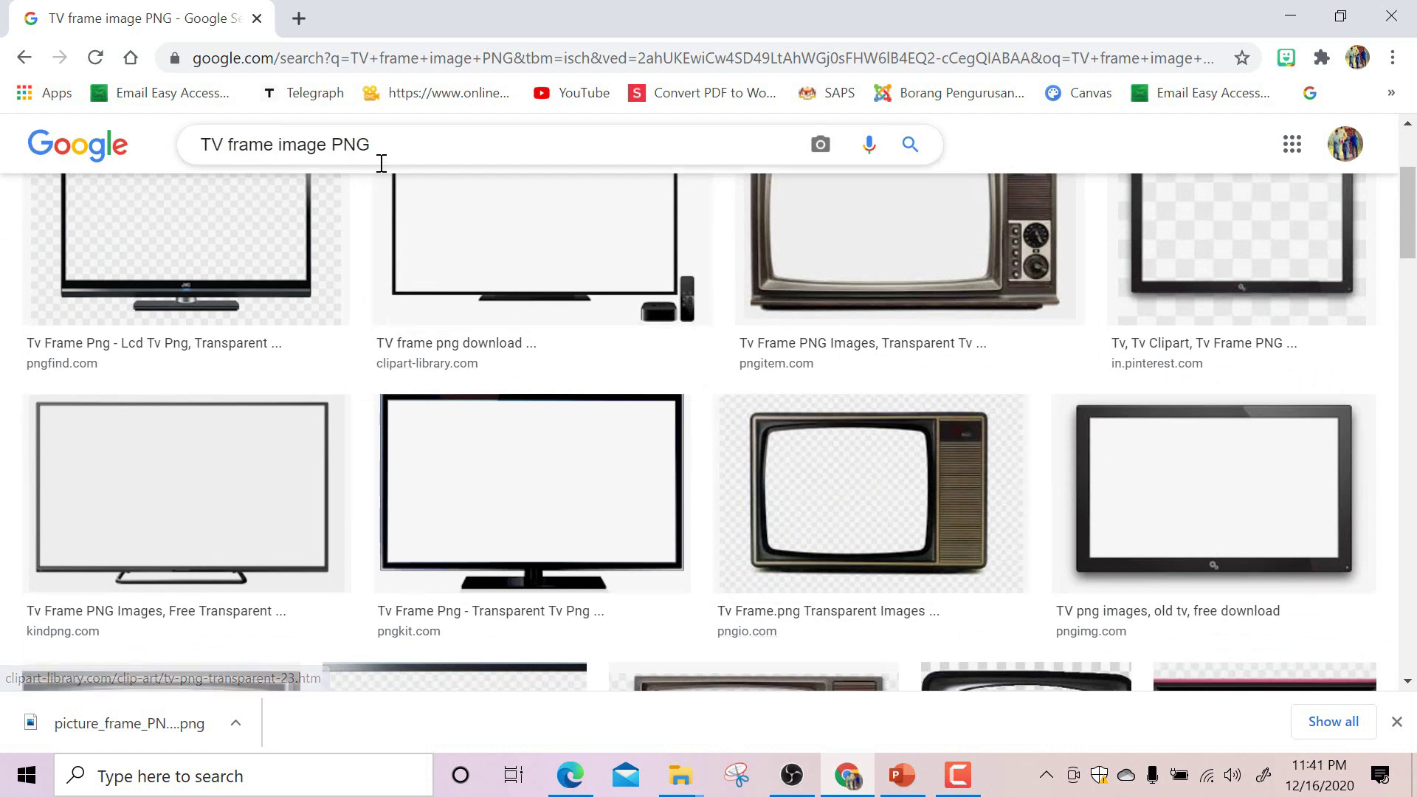
click(790, 483)
right_click(792, 480)
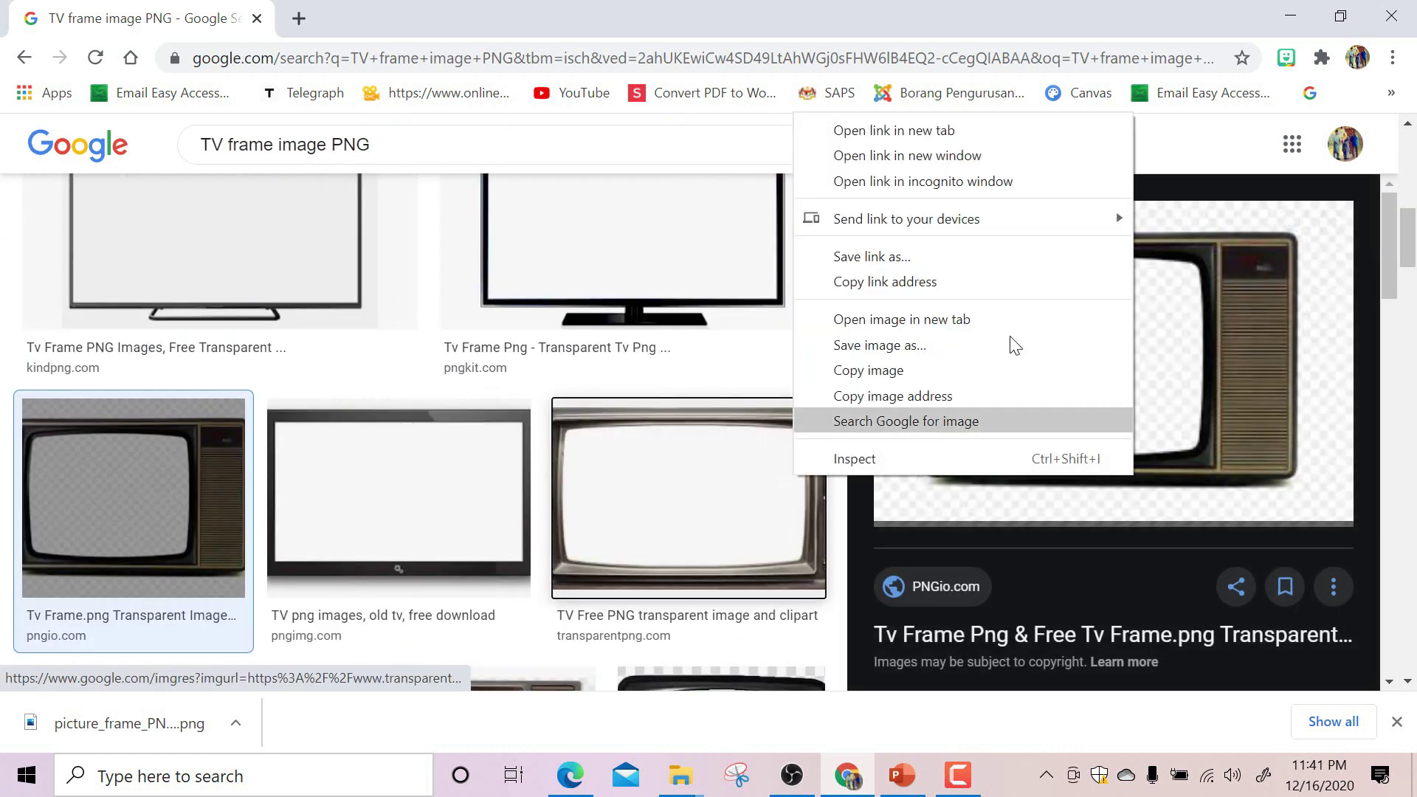
click(1176, 278)
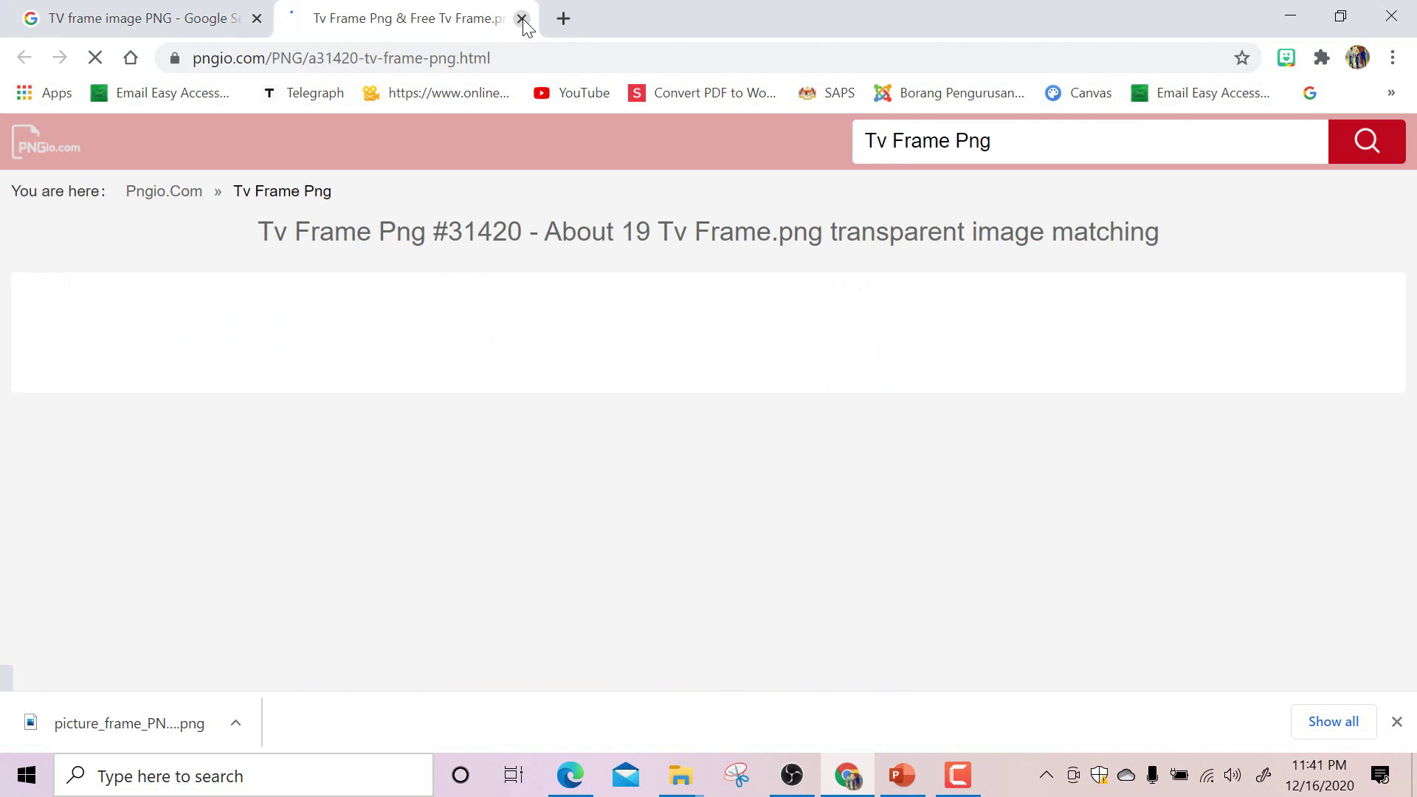
click(521, 17)
scroll(417, 450, down, 4)
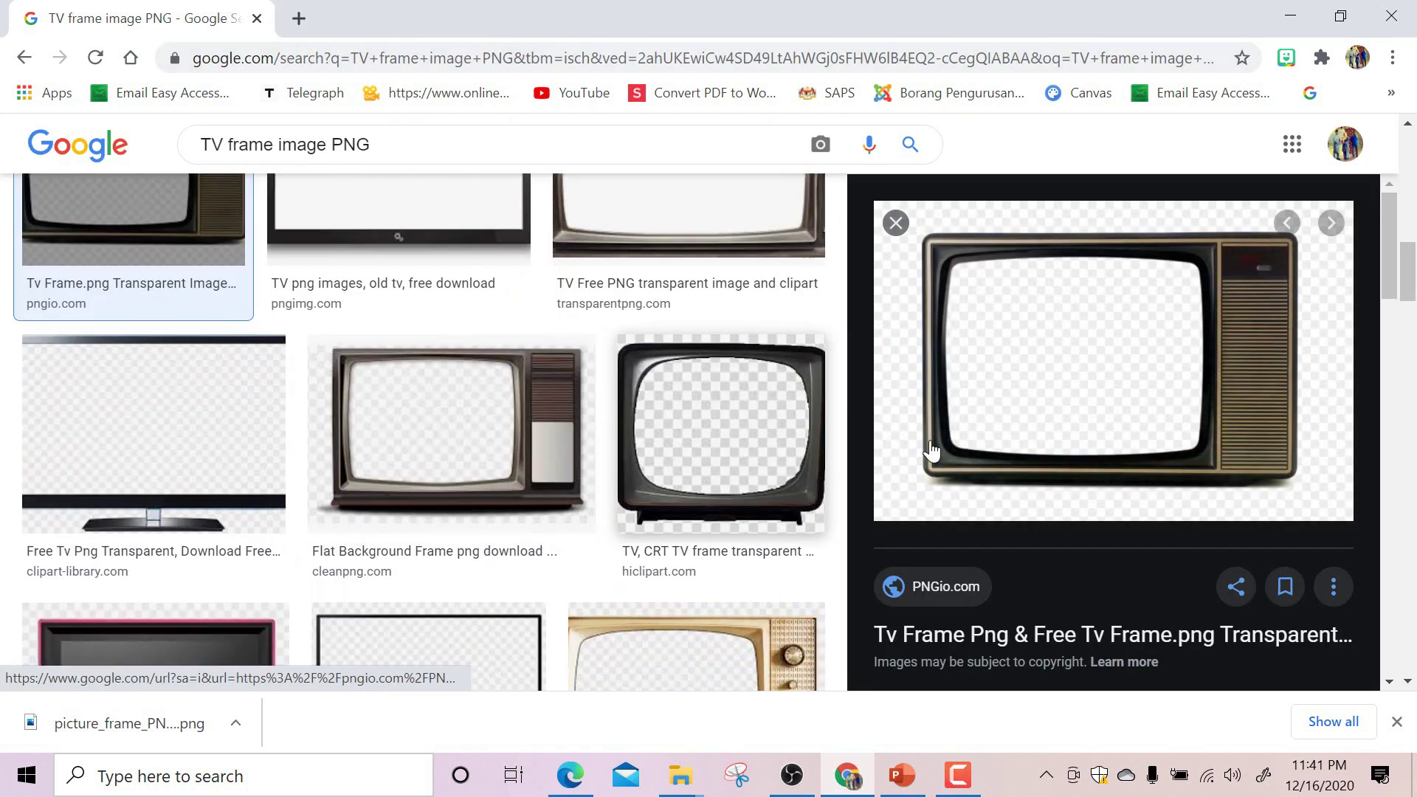
click(896, 223)
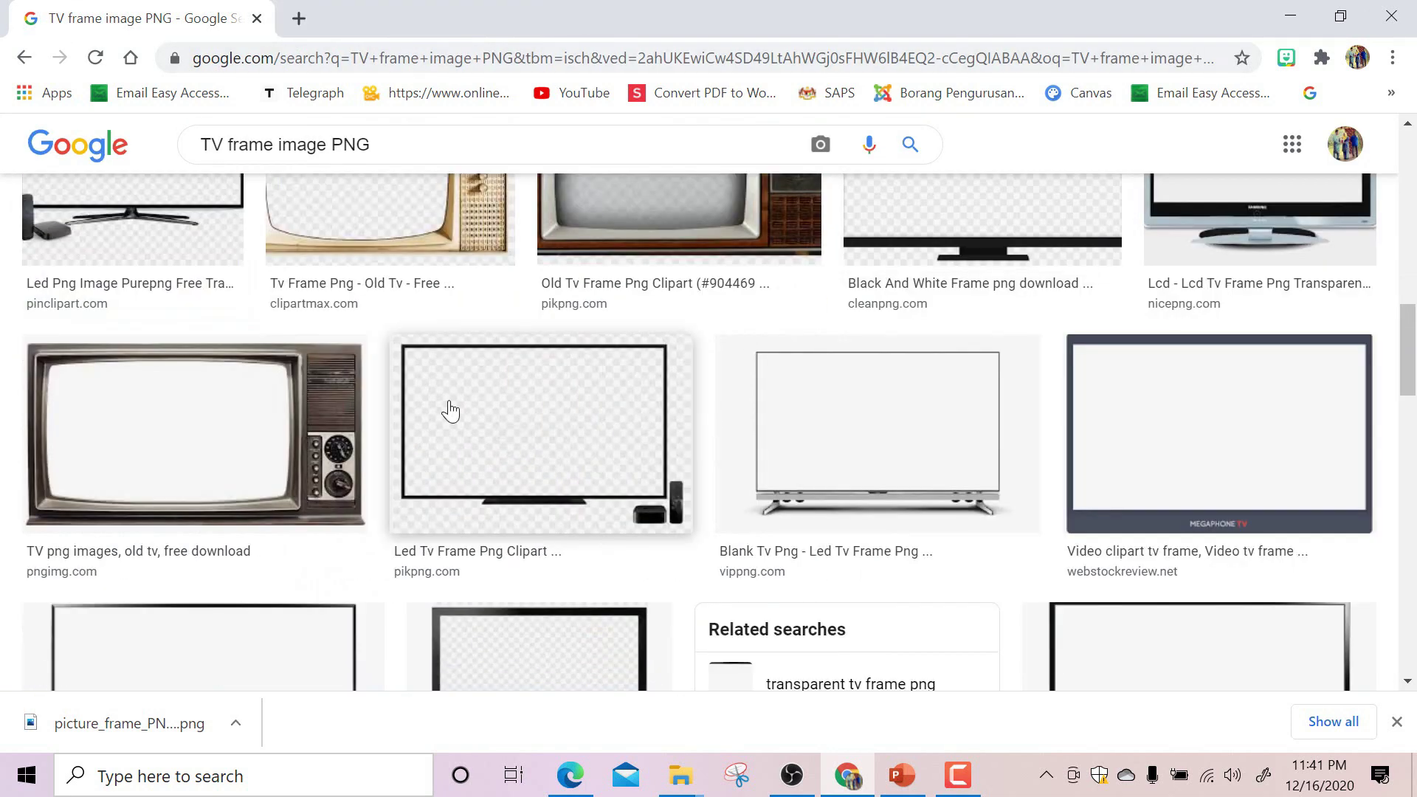
scroll(415, 435, down, 4)
scroll(415, 435, down, 7)
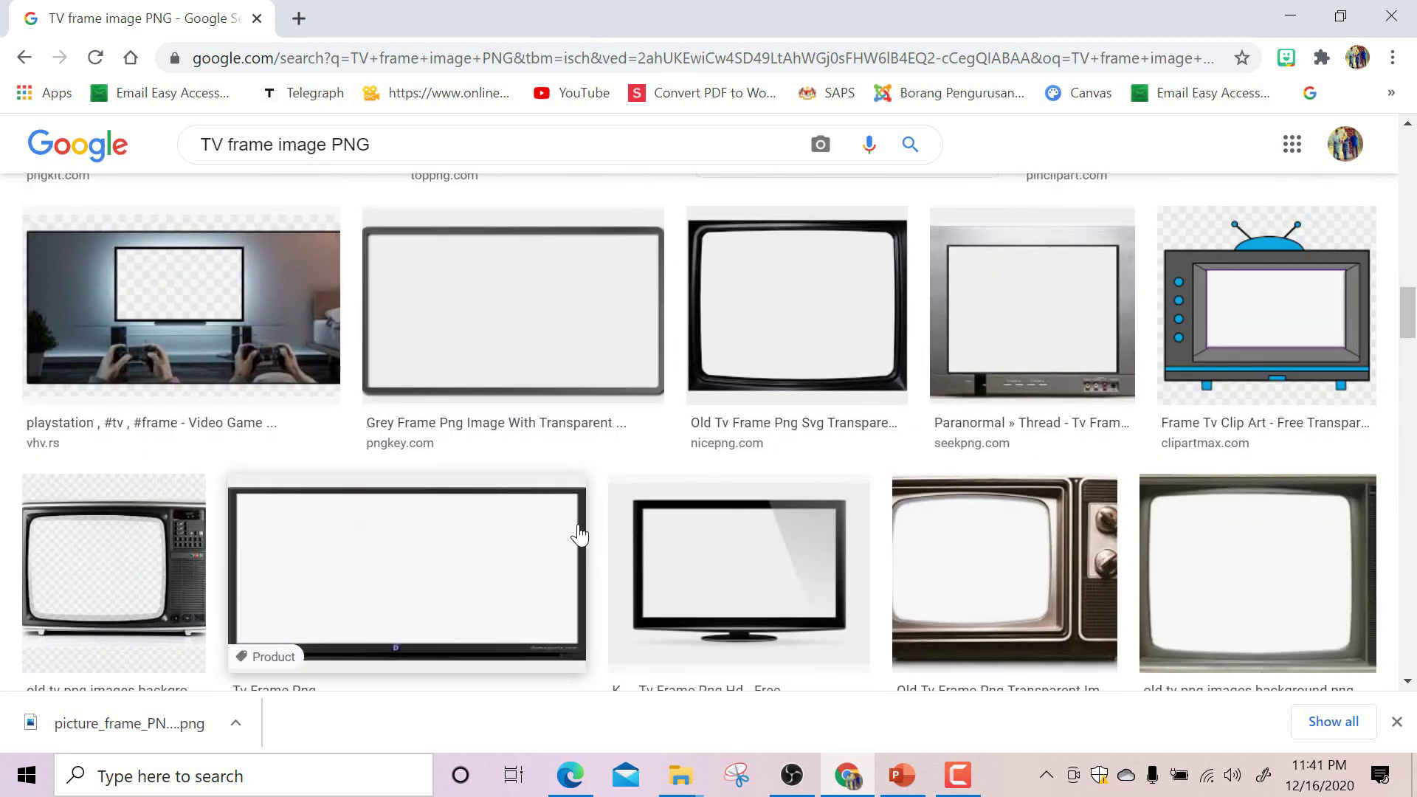
Step: Save the Pngimg.com flat TV frame image as tv_PNG479 in PNG format to the background images folder
scroll(1037, 502, up, 20)
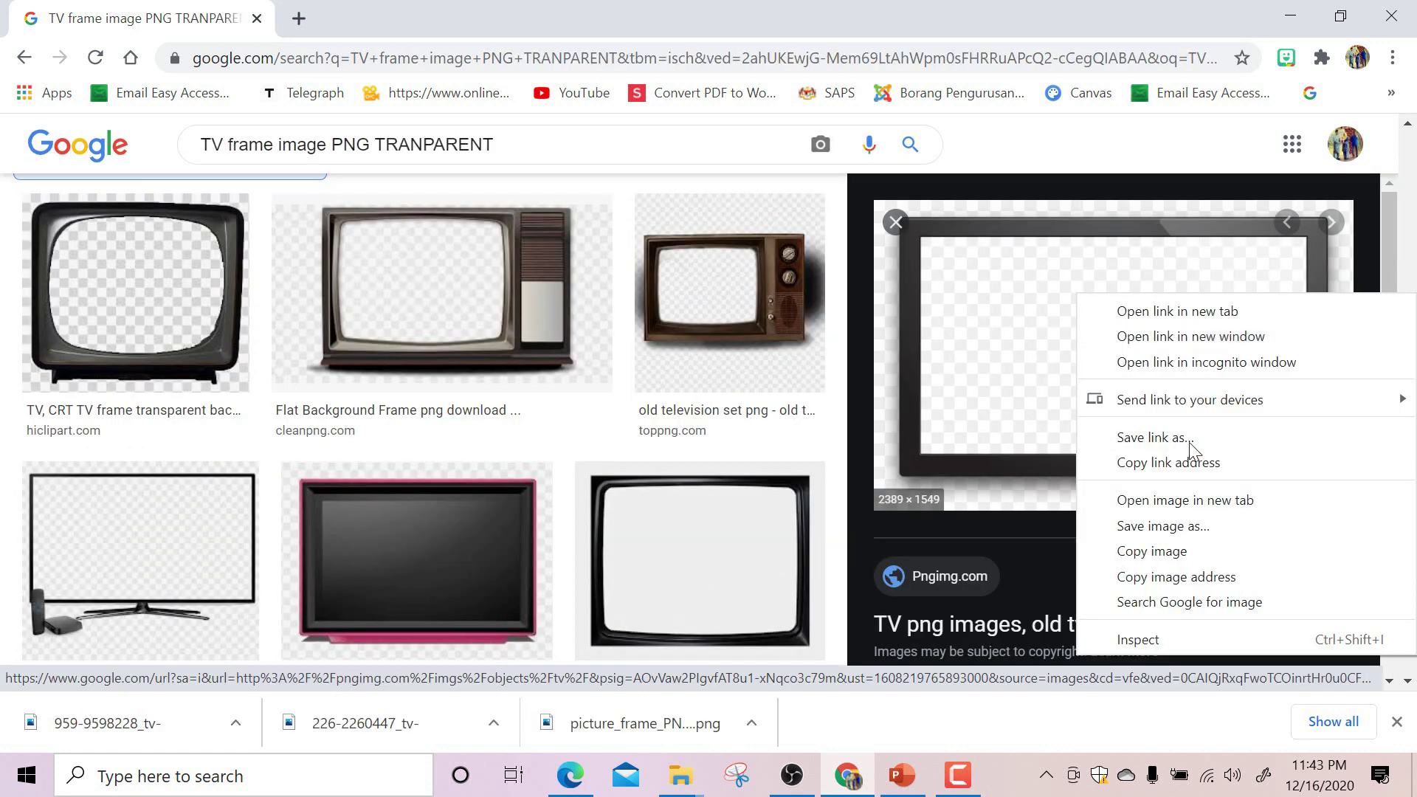
click(1188, 526)
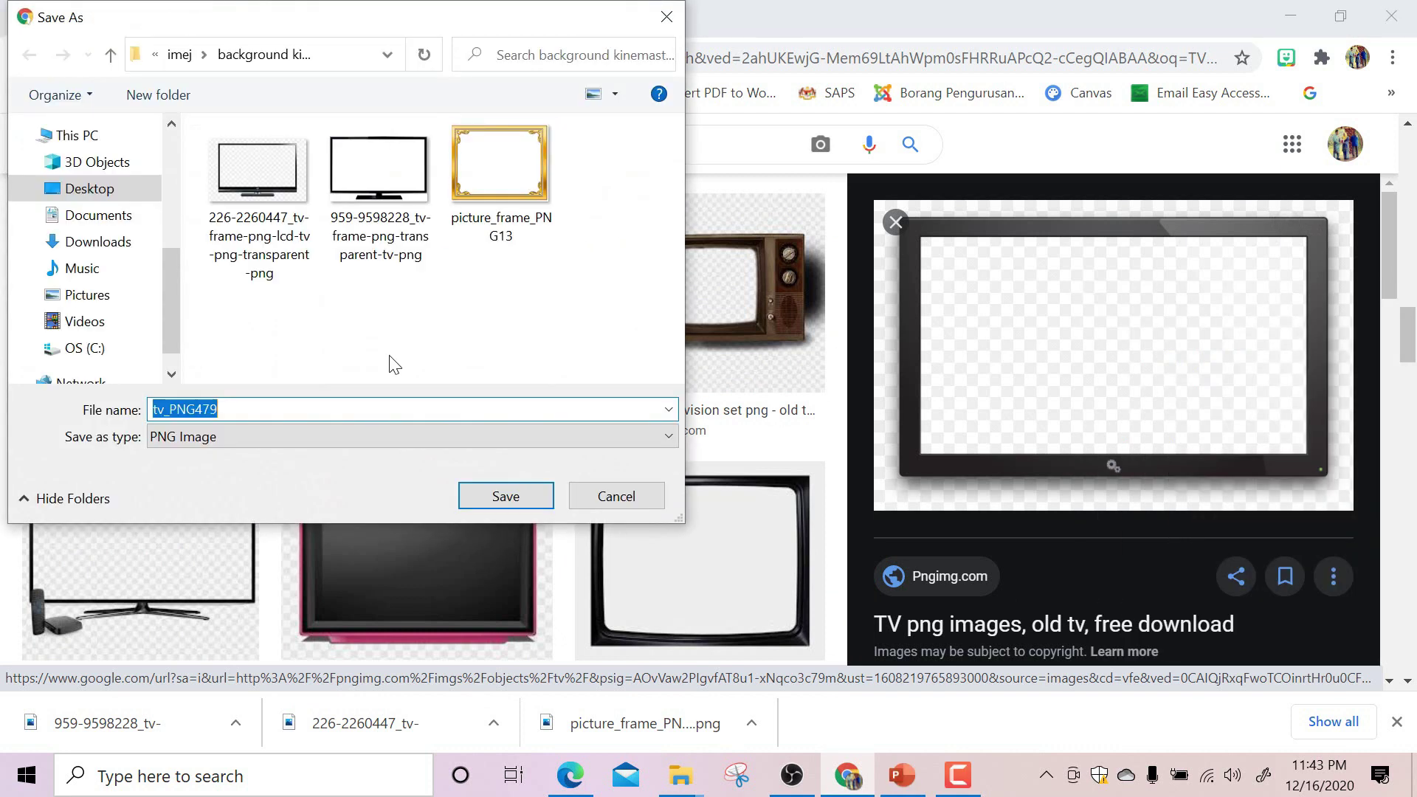
click(506, 497)
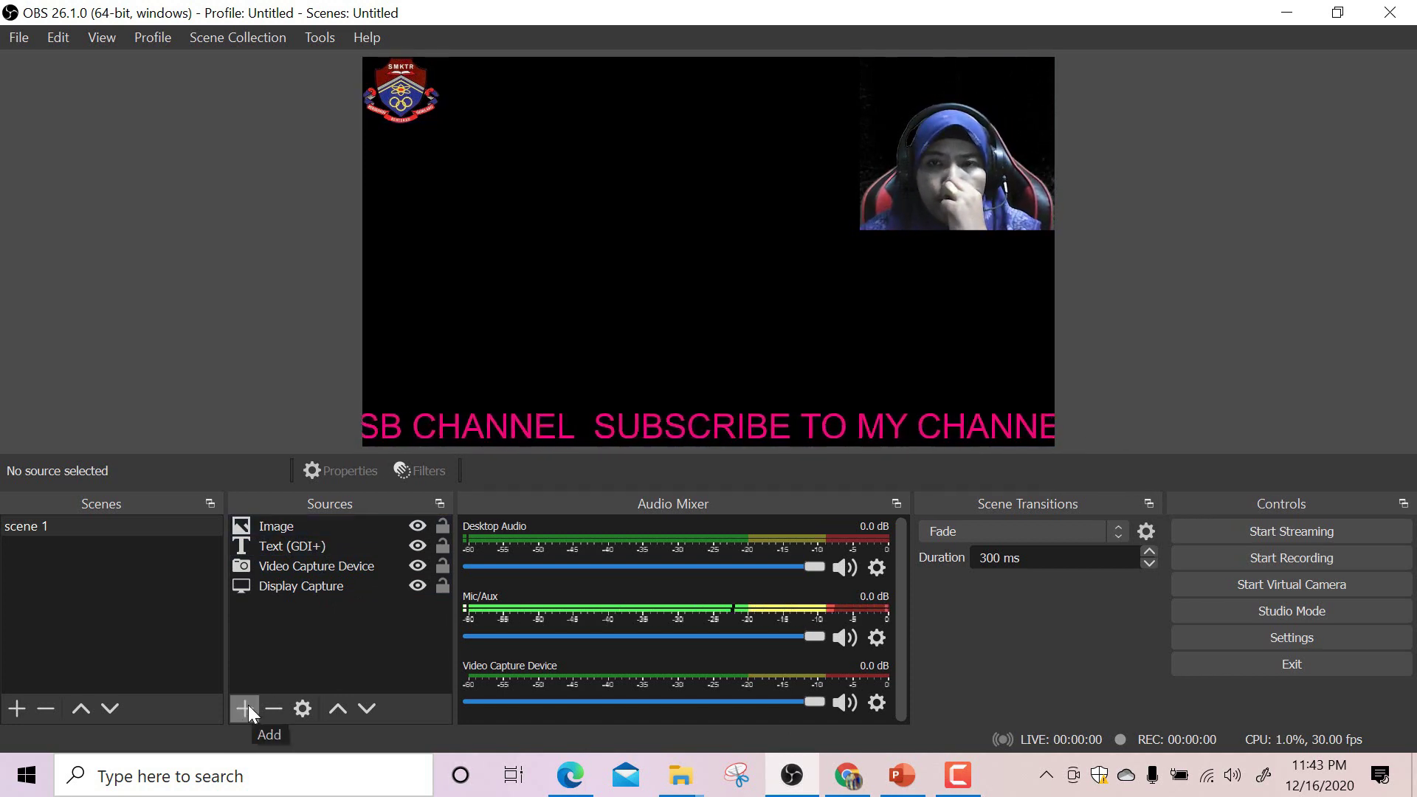
Step: Switch to OBS Studio and add a second, newly created image source to scene 1
click(248, 705)
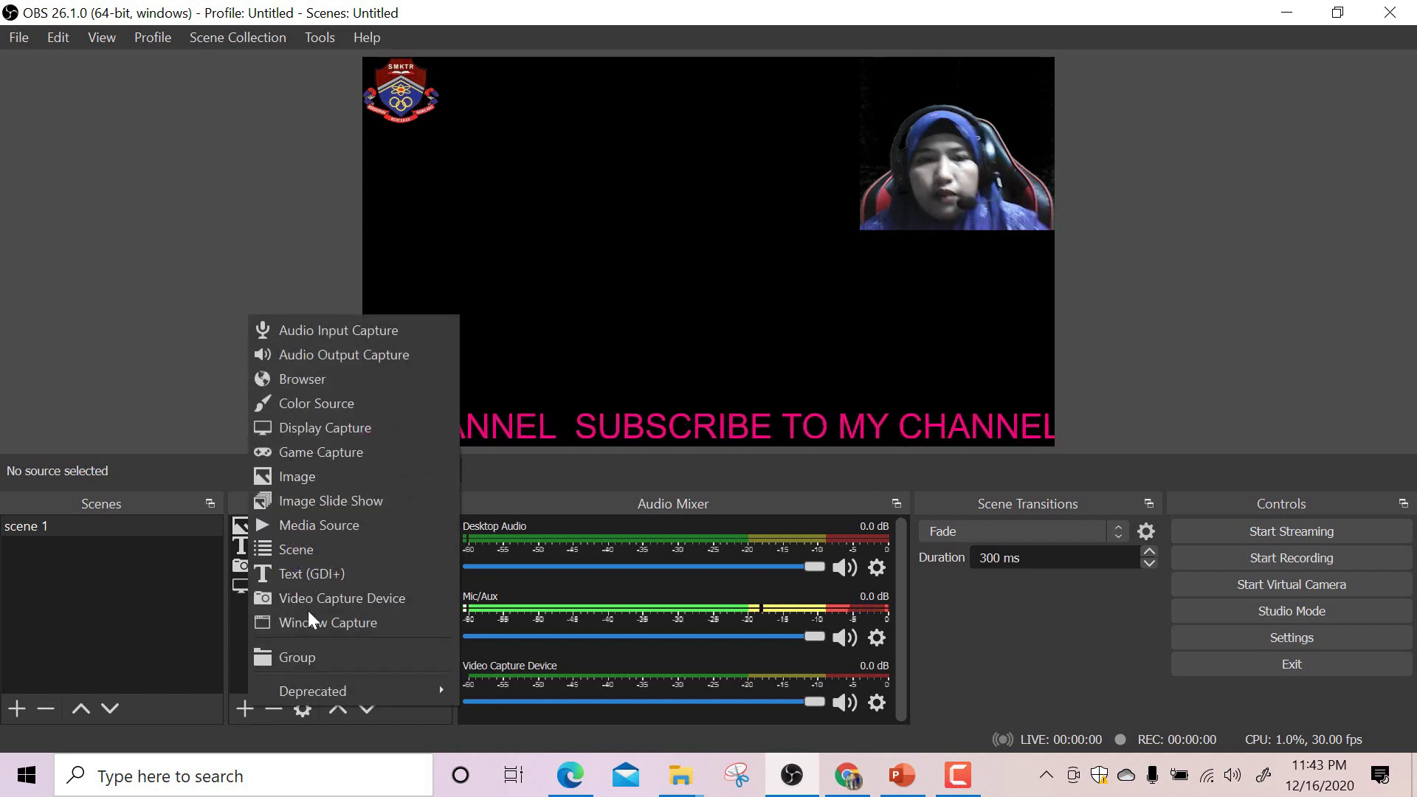
click(323, 474)
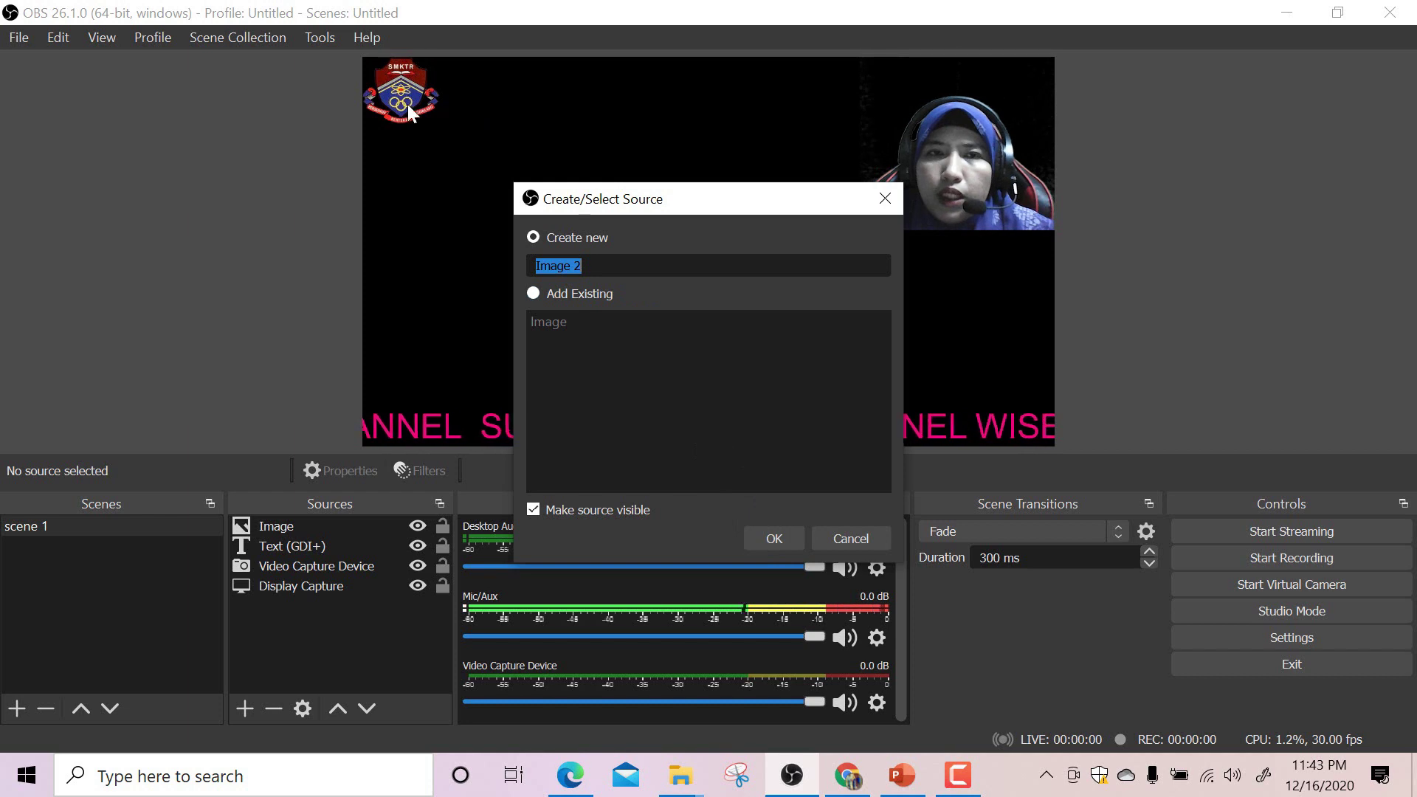
click(778, 539)
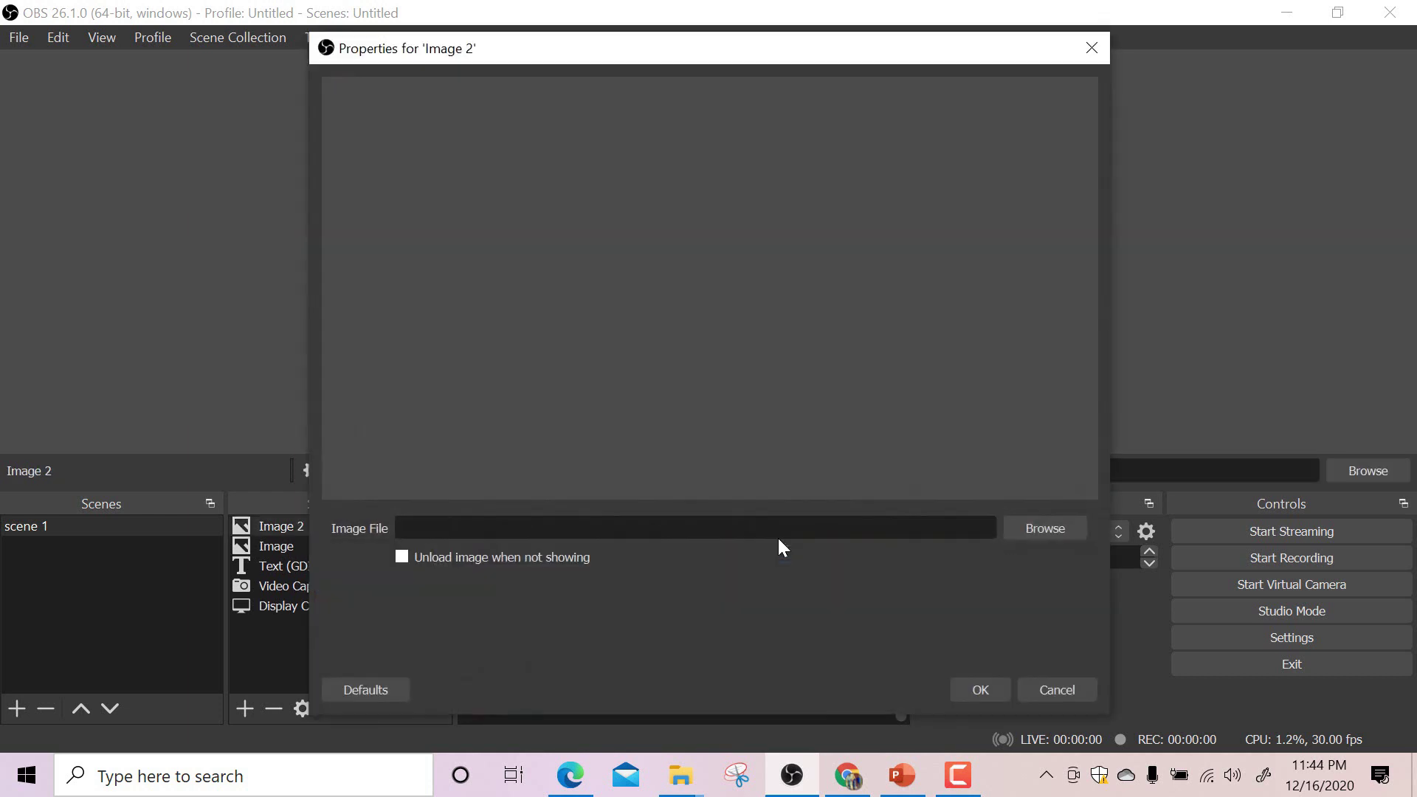
Step: Load tv_PNG479 from the background images folder as the new image source's file
click(1023, 530)
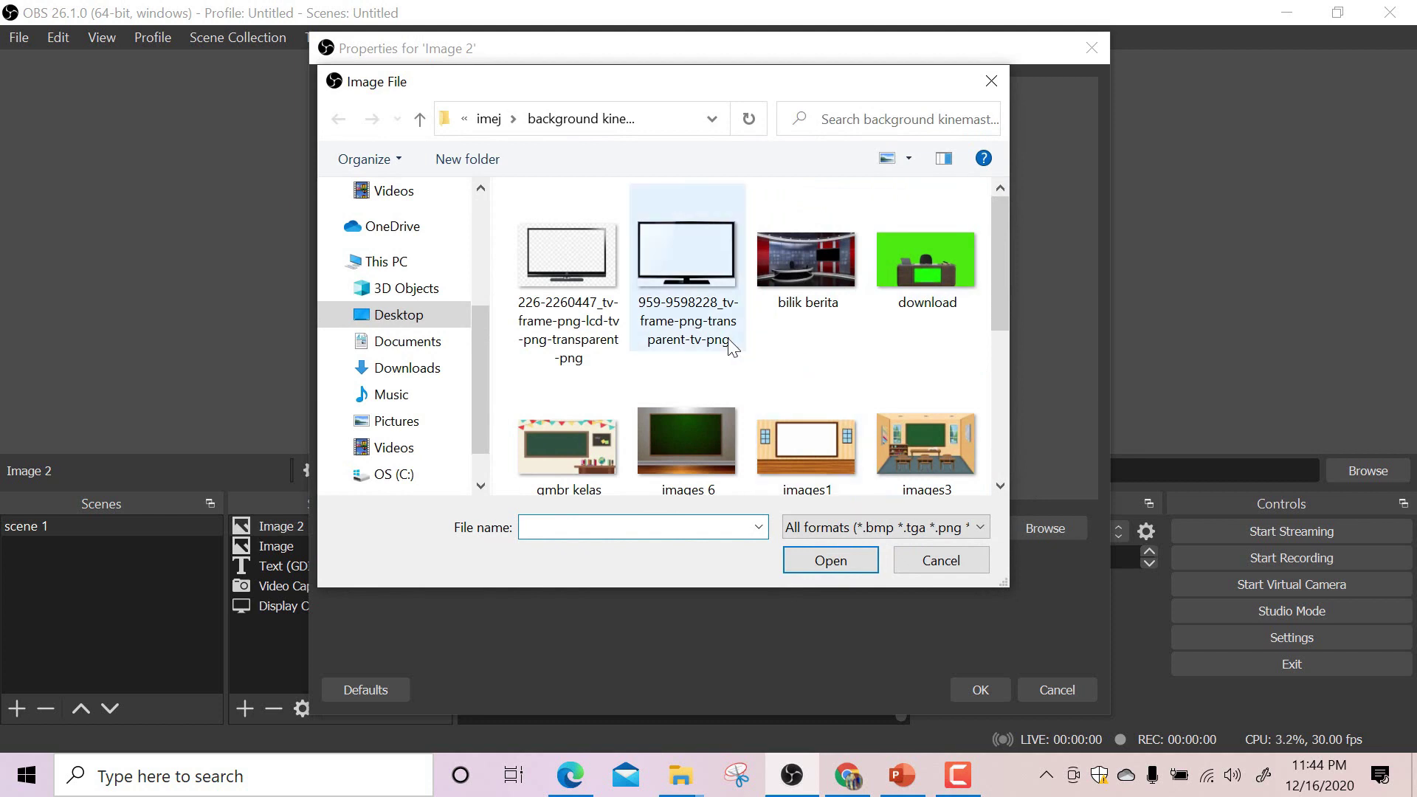
scroll(731, 347, down, 3)
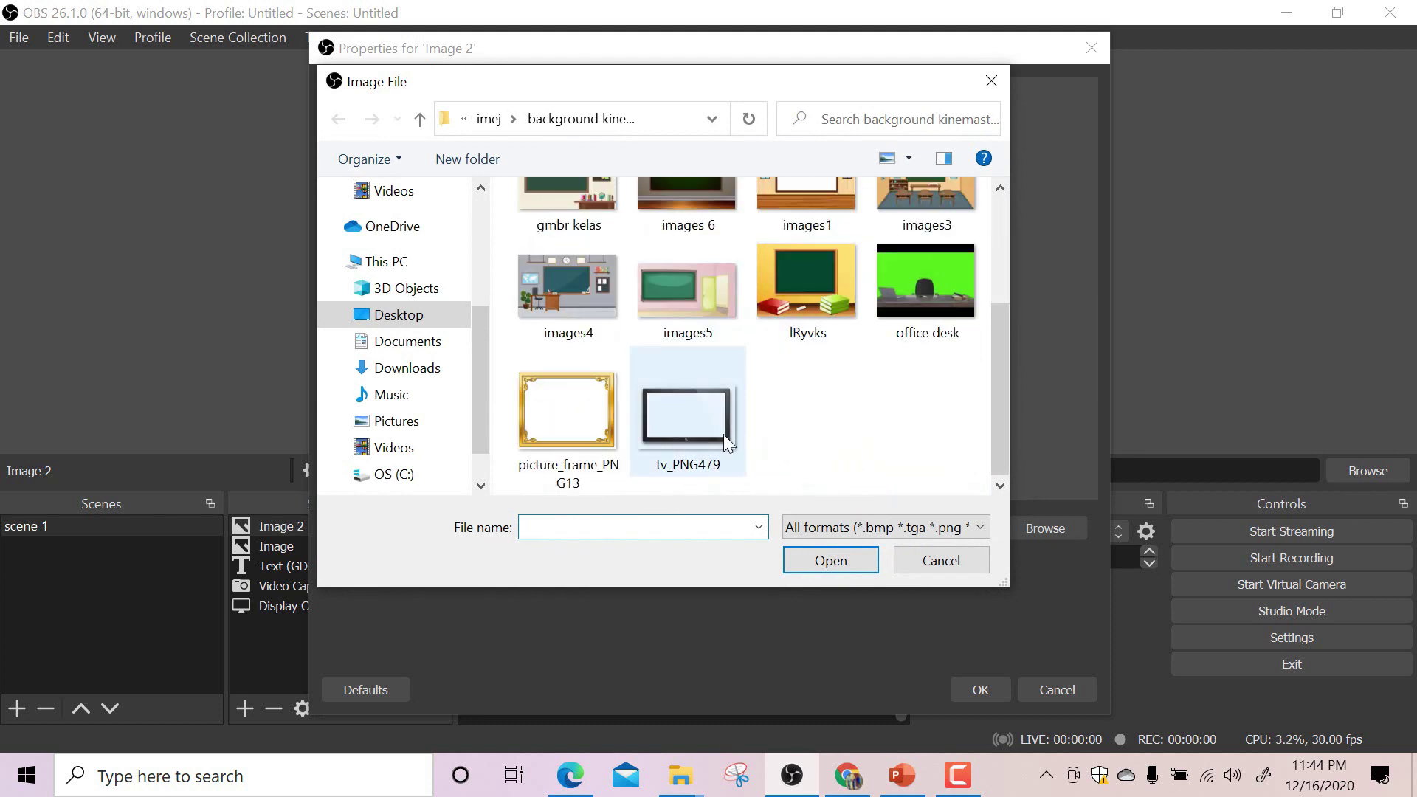
click(699, 412)
click(840, 558)
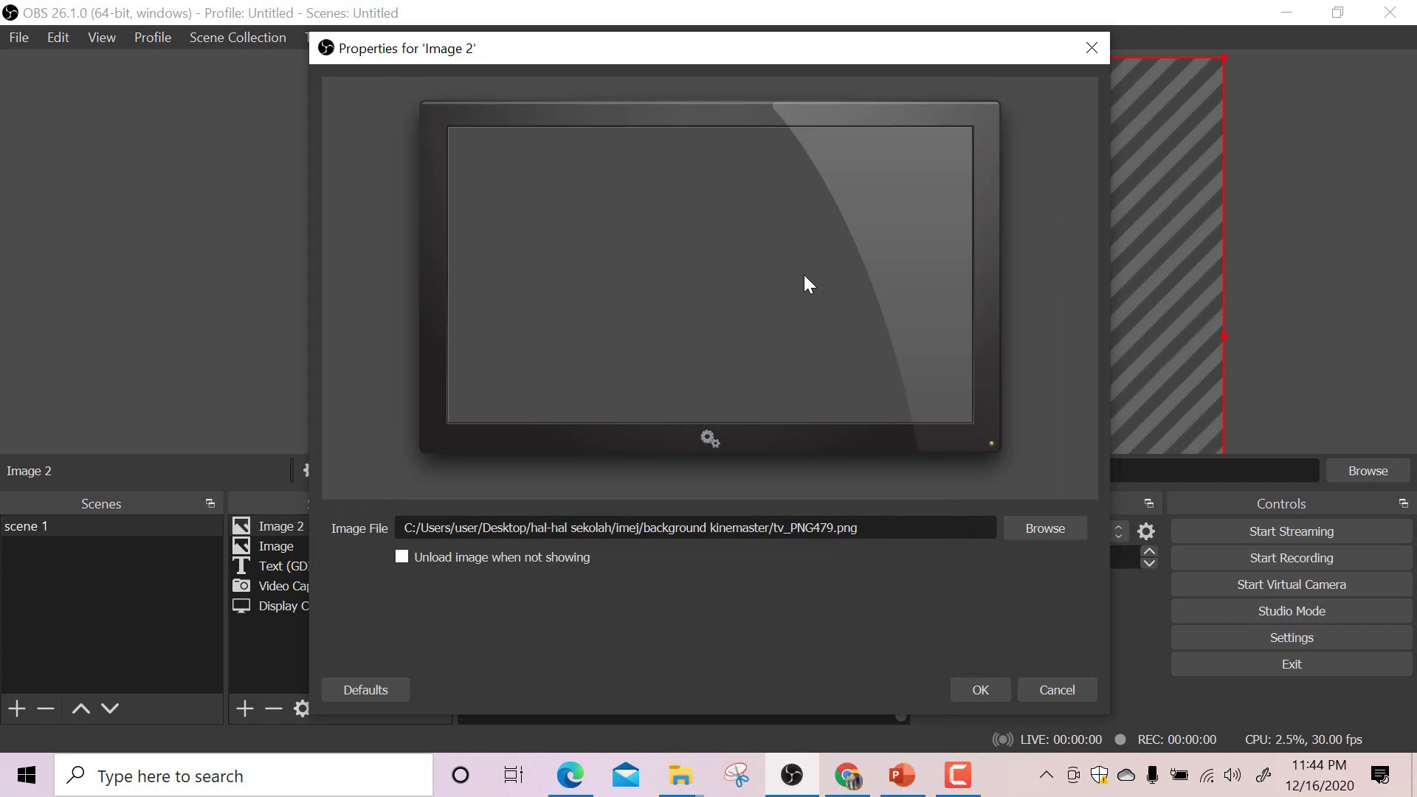
Step: Use picture_frame_PNG13 as the new image source's file and place the gold frame around the webcam in the canvas's upper-right corner
click(1048, 526)
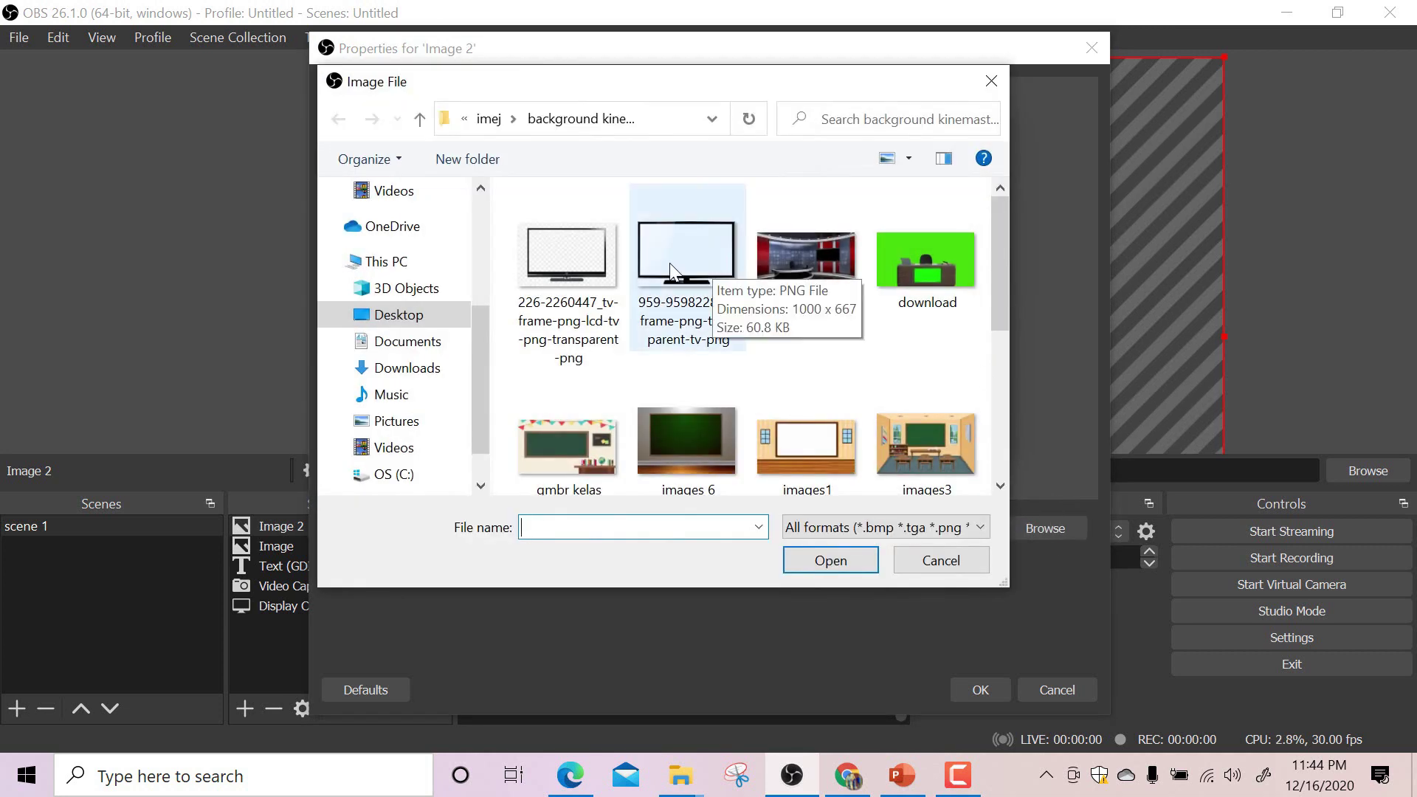
scroll(687, 284, down, 3)
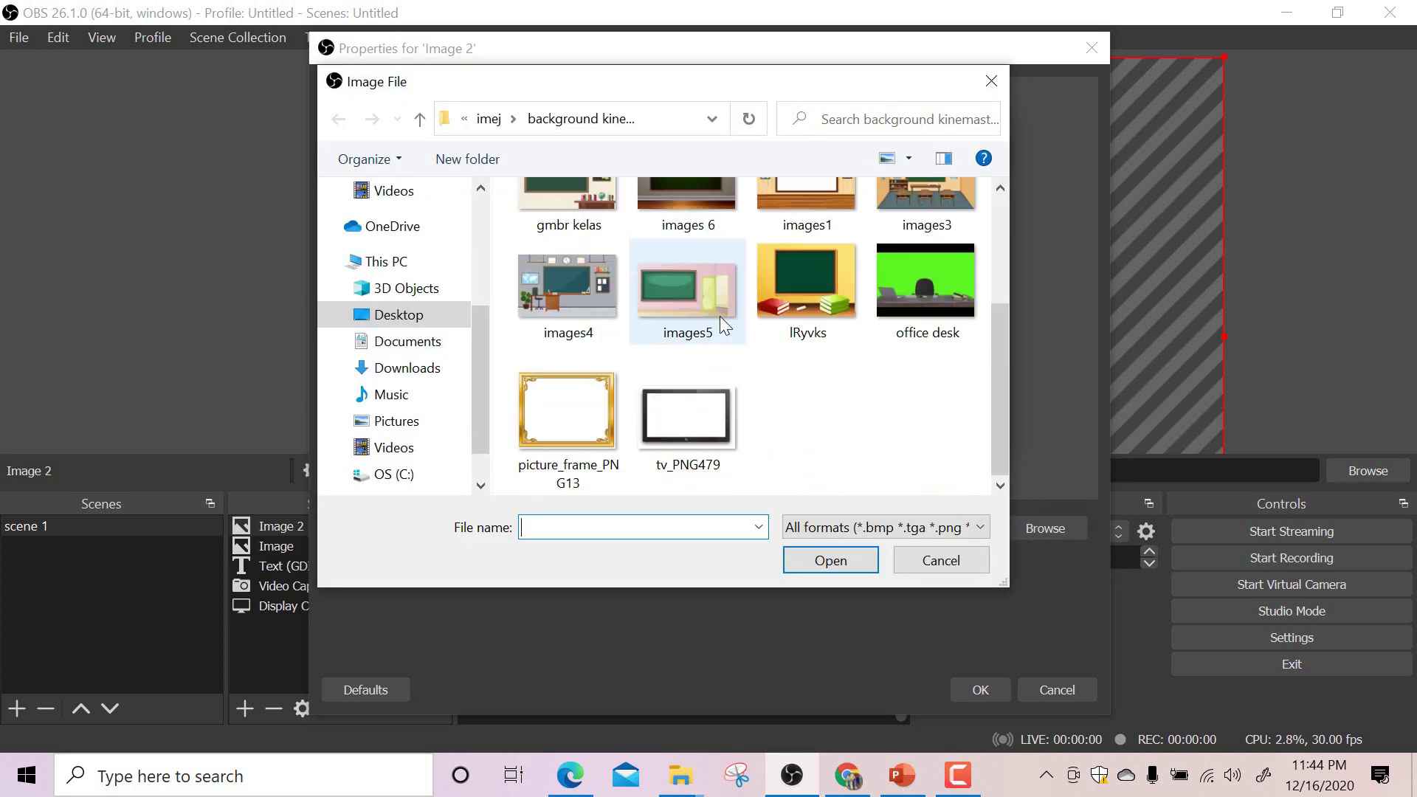
click(577, 417)
click(844, 557)
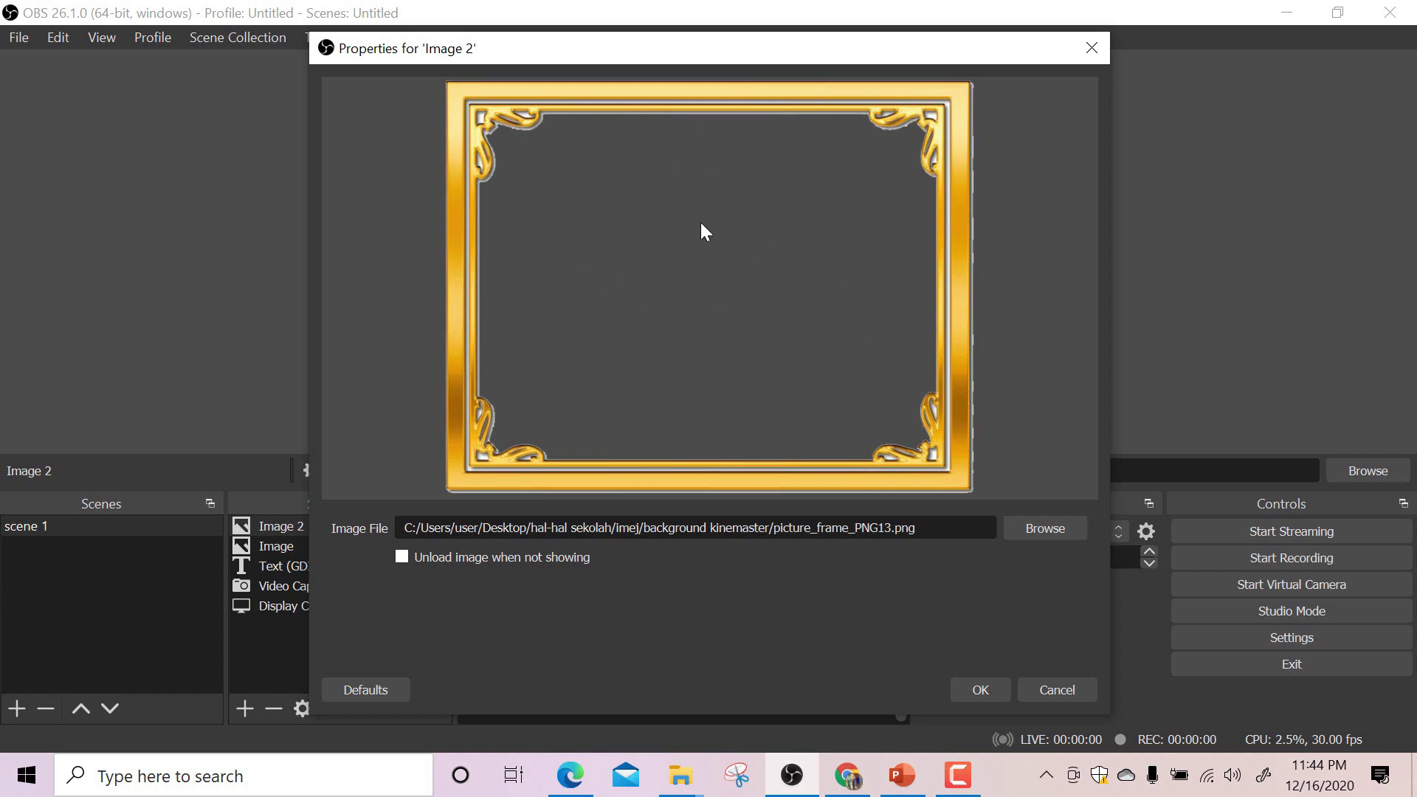
click(980, 690)
drag(603, 251, 1030, 248)
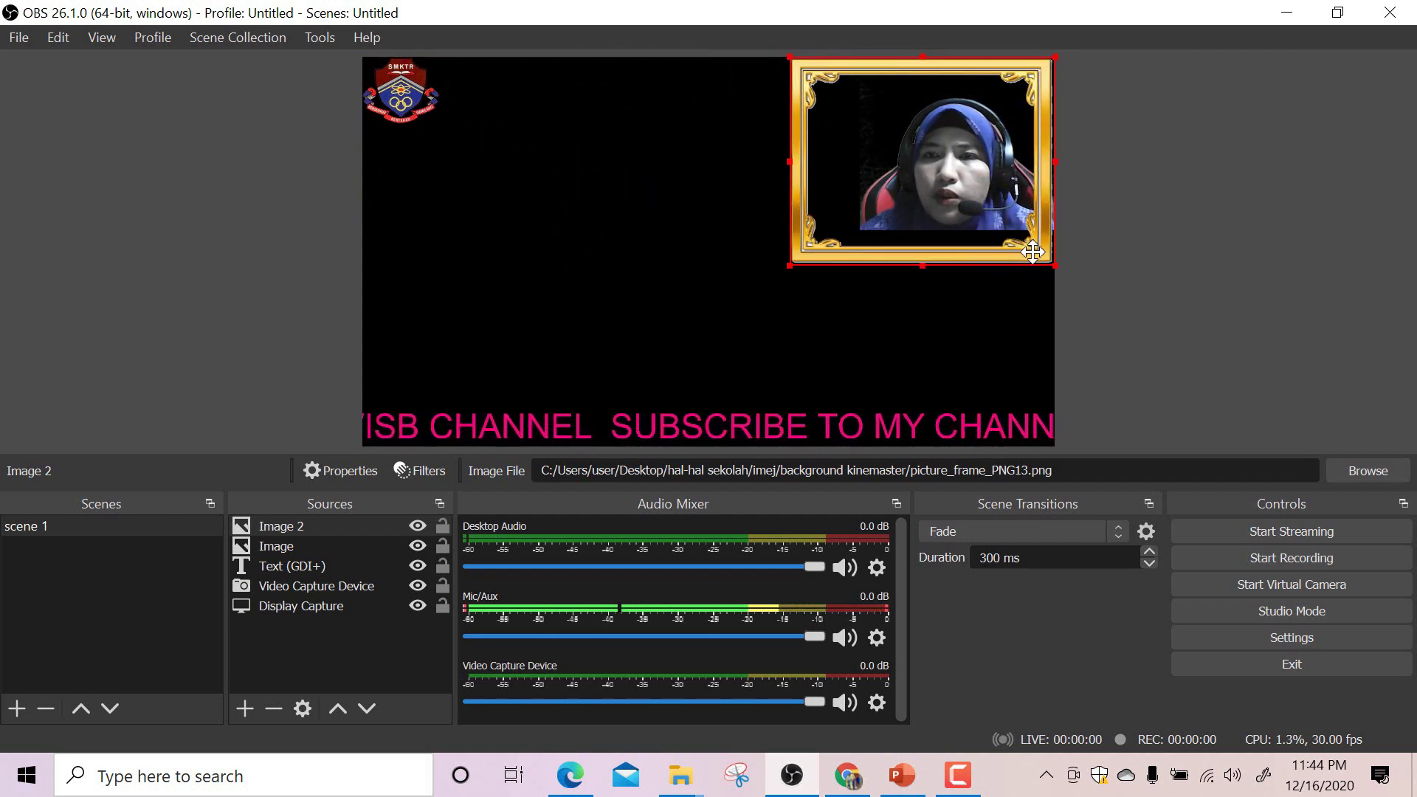
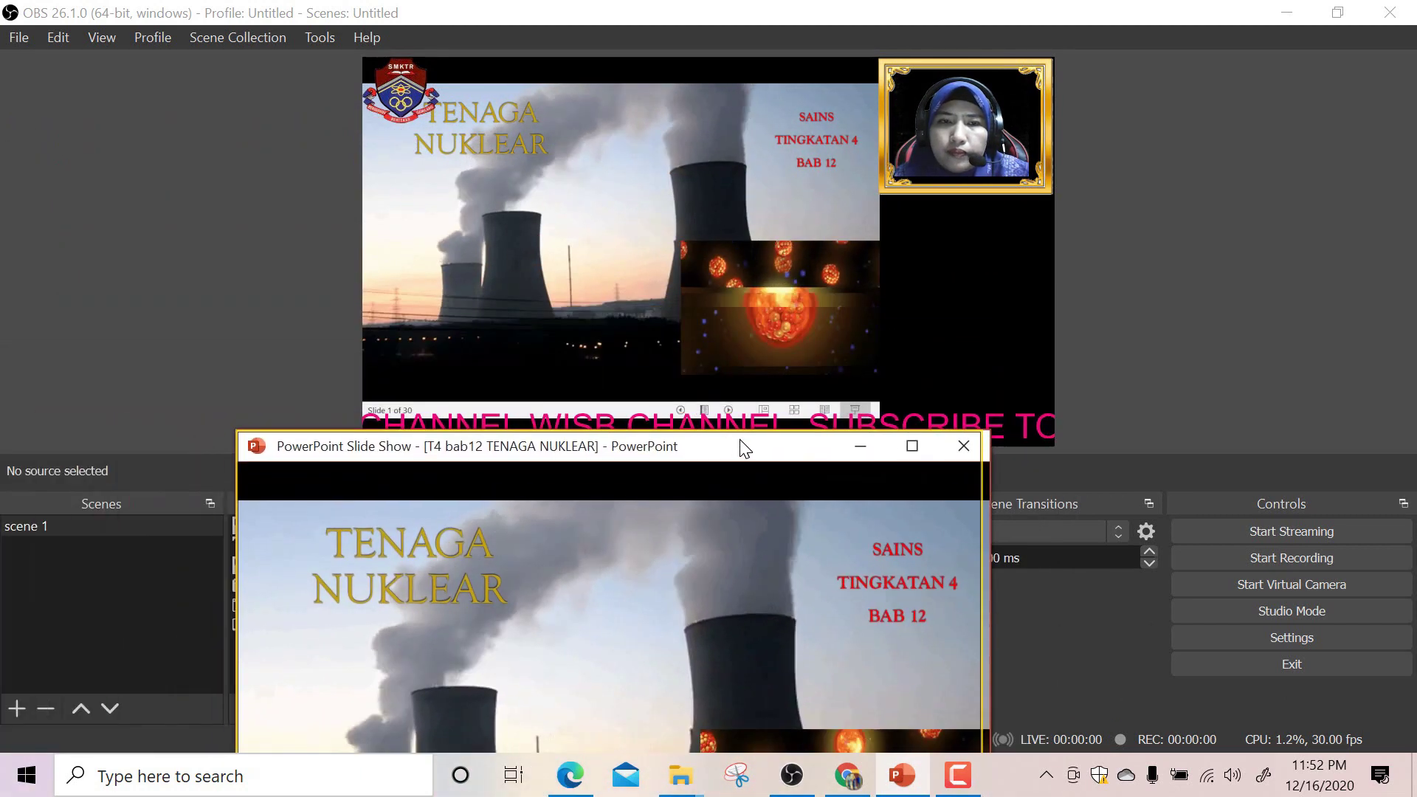
Step: Enlarge the PowerPoint window capture and align it with the canvas's left edge, shifted slightly above the top edge
click(676, 188)
drag(680, 188, 693, 191)
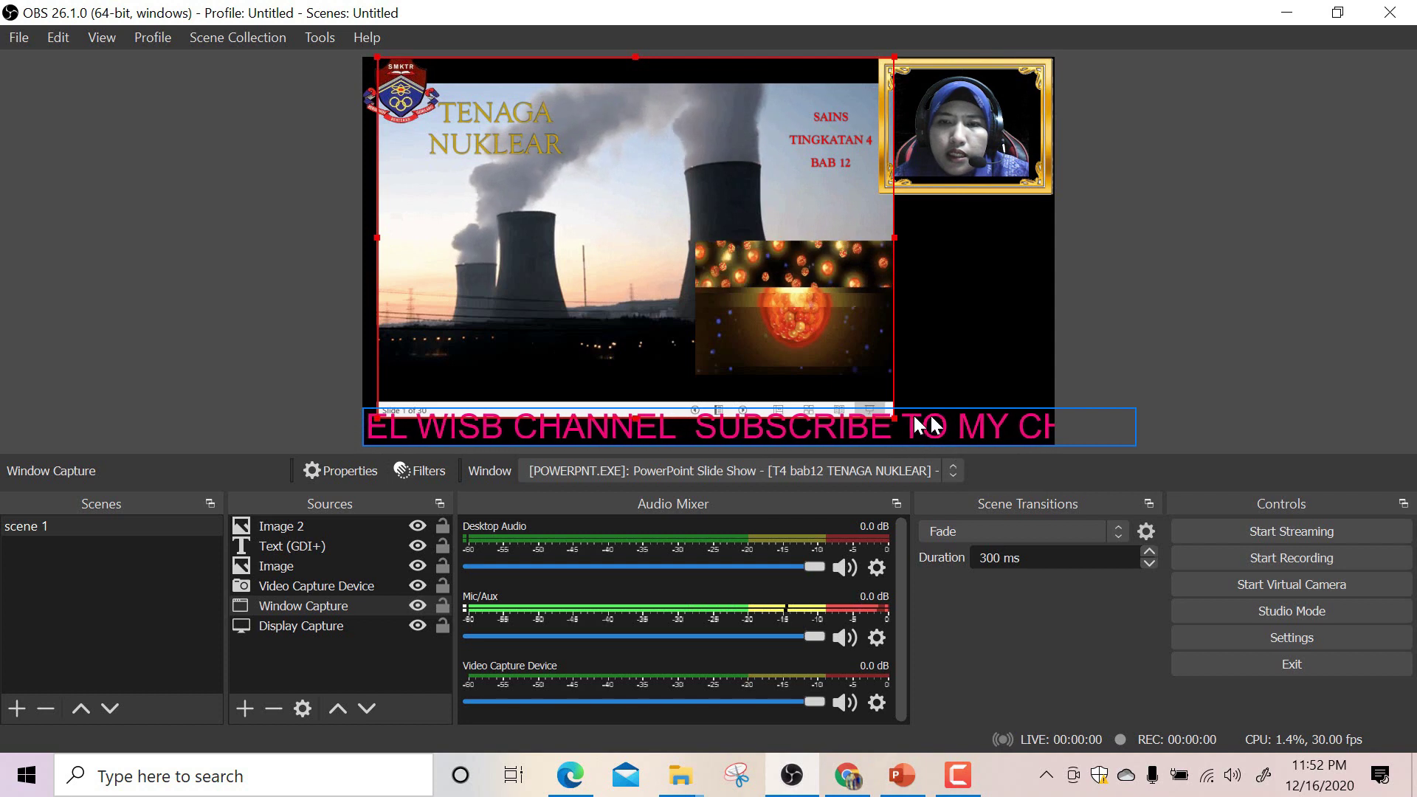
drag(893, 416, 925, 440)
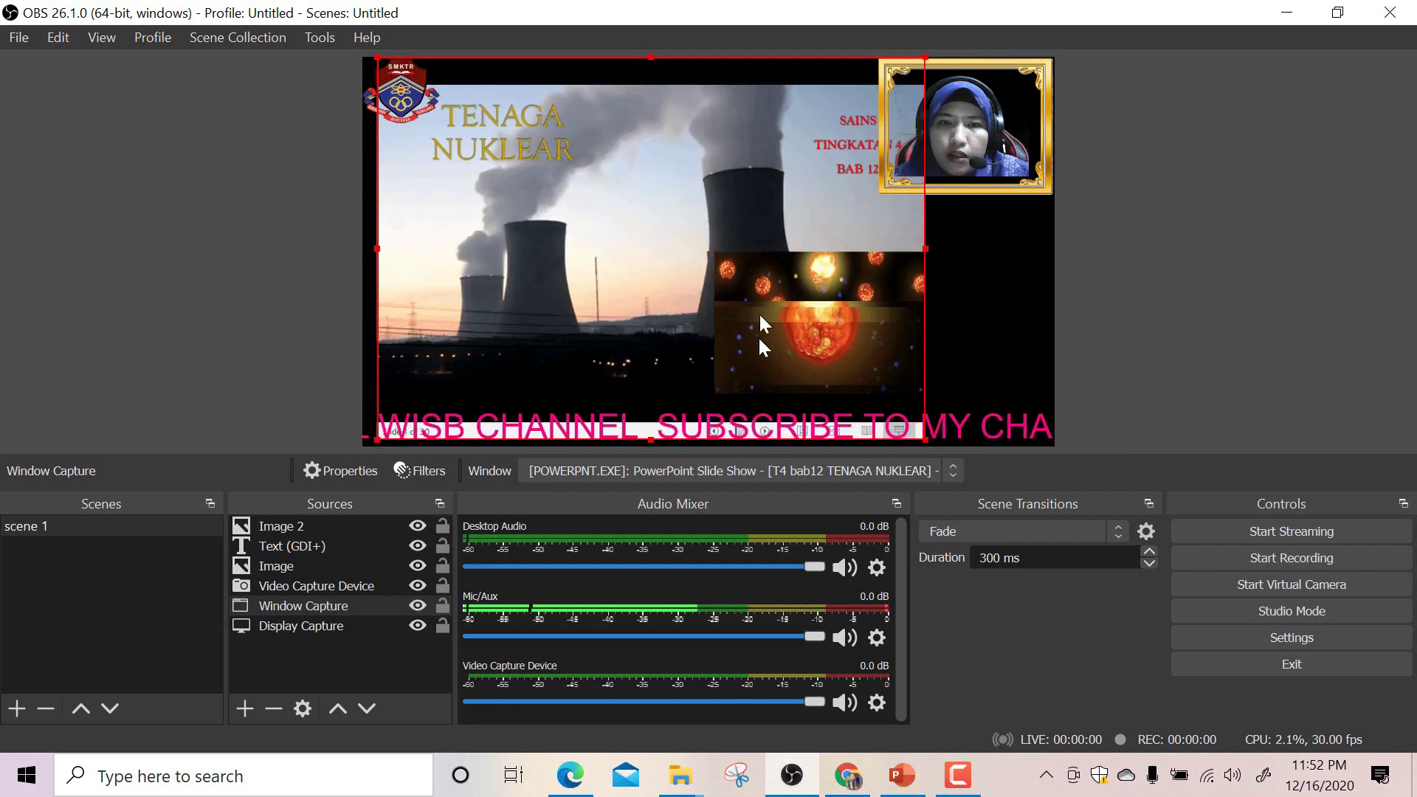
mouse_move(681, 168)
mouse_down()
mouse_move(666, 170)
mouse_move(680, 157)
mouse_up()
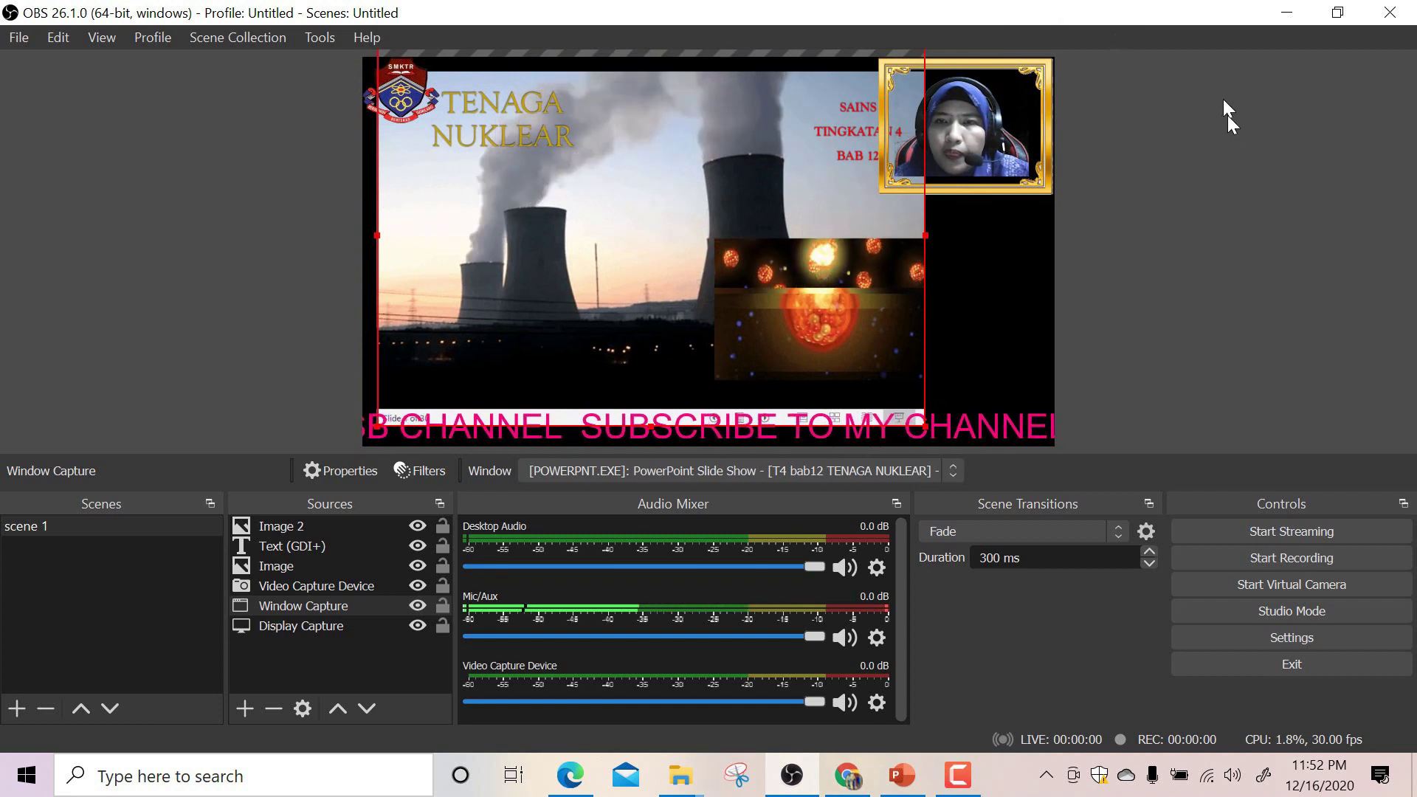
drag(622, 220, 609, 212)
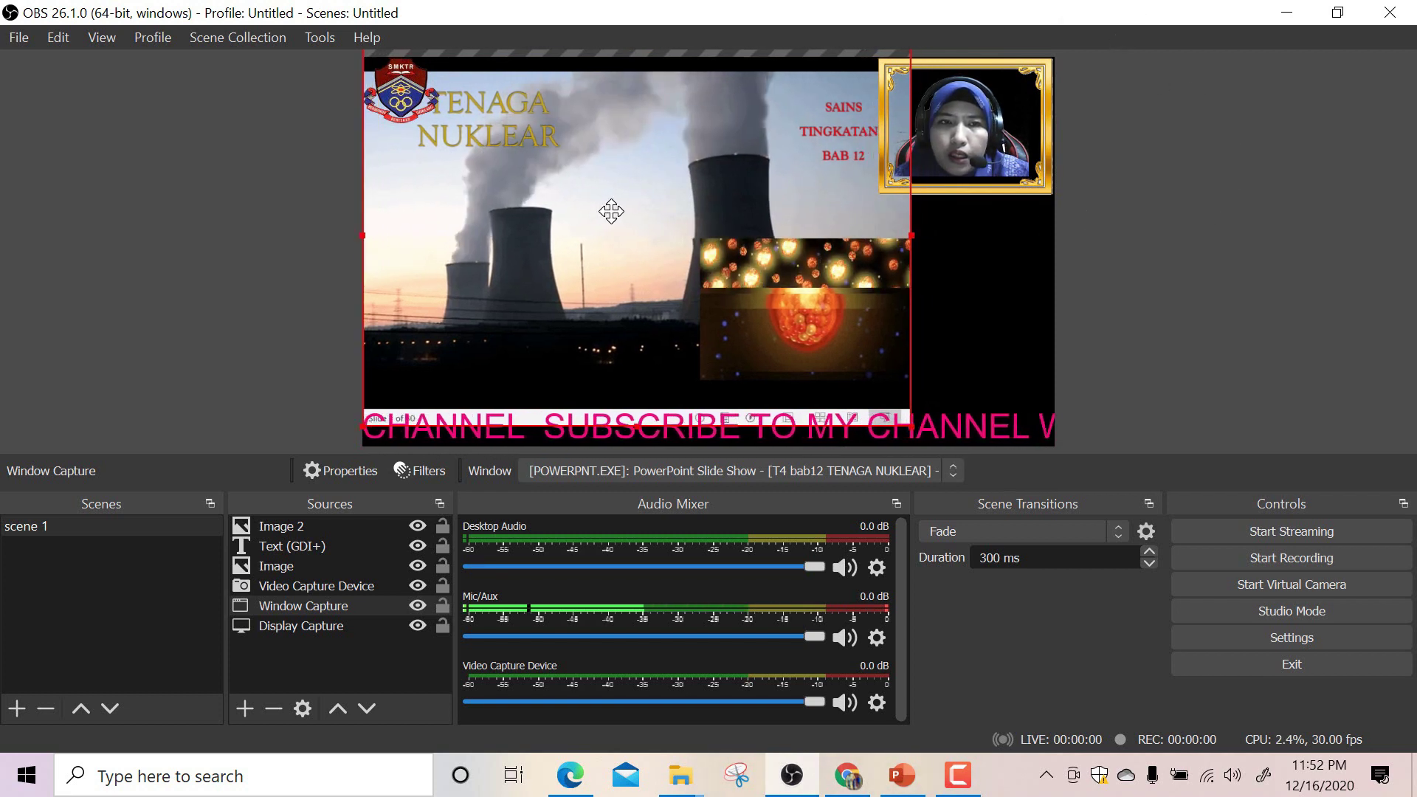
click(1219, 193)
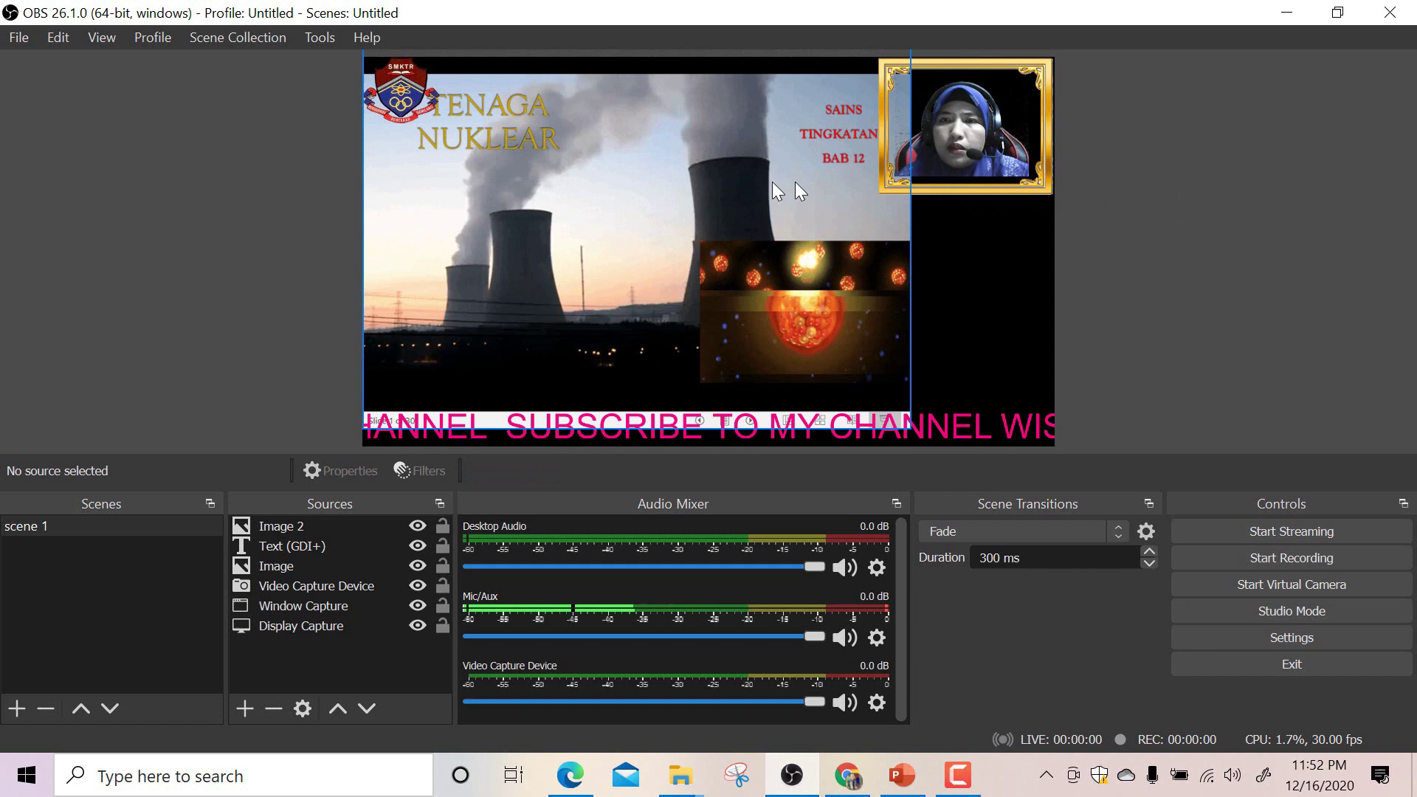
Step: Shrink the gold picture frame from its lower-left corner to fit closely around the webcam, then deselect it
click(899, 171)
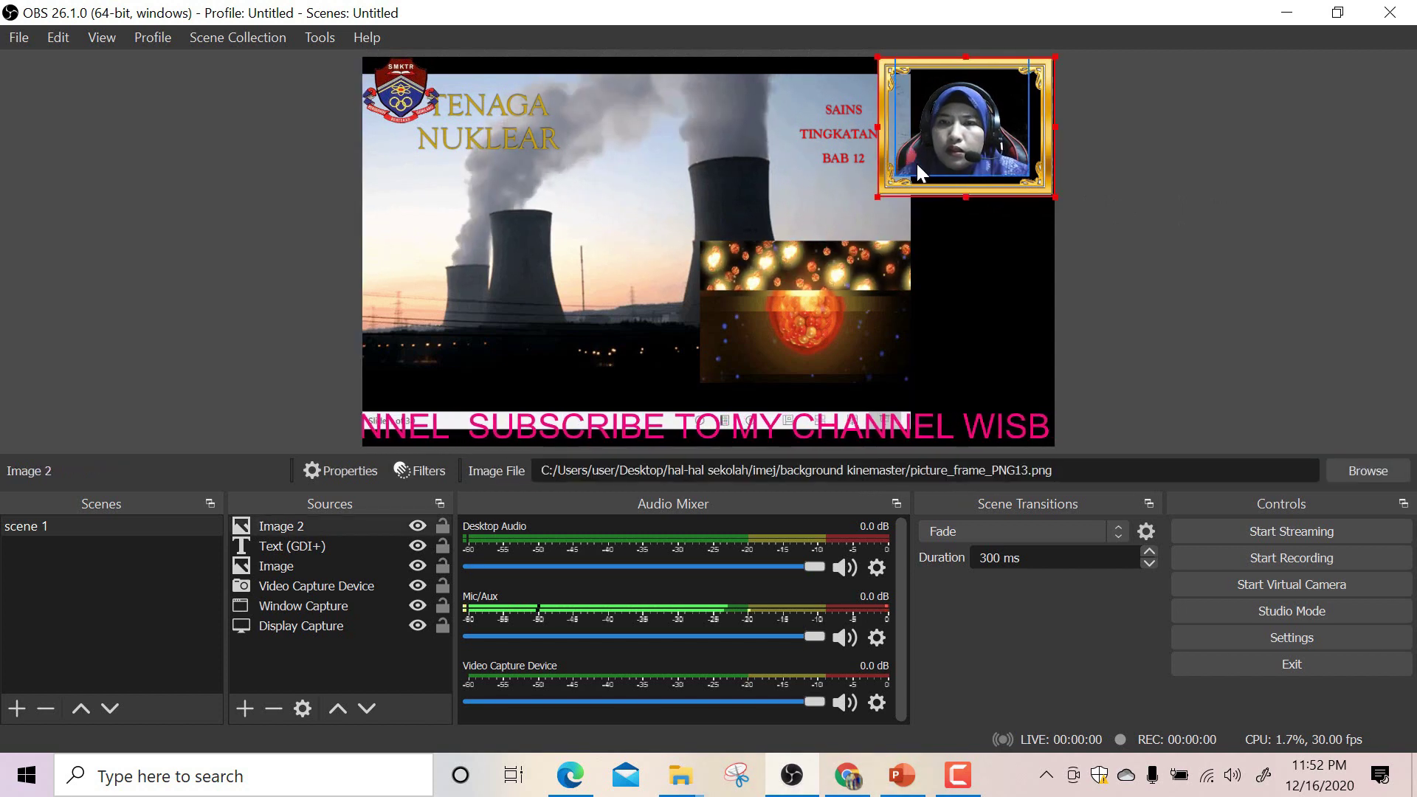
click(905, 176)
mouse_move(895, 176)
mouse_down()
mouse_move(911, 162)
mouse_move(890, 190)
mouse_move(903, 178)
mouse_up()
click(891, 189)
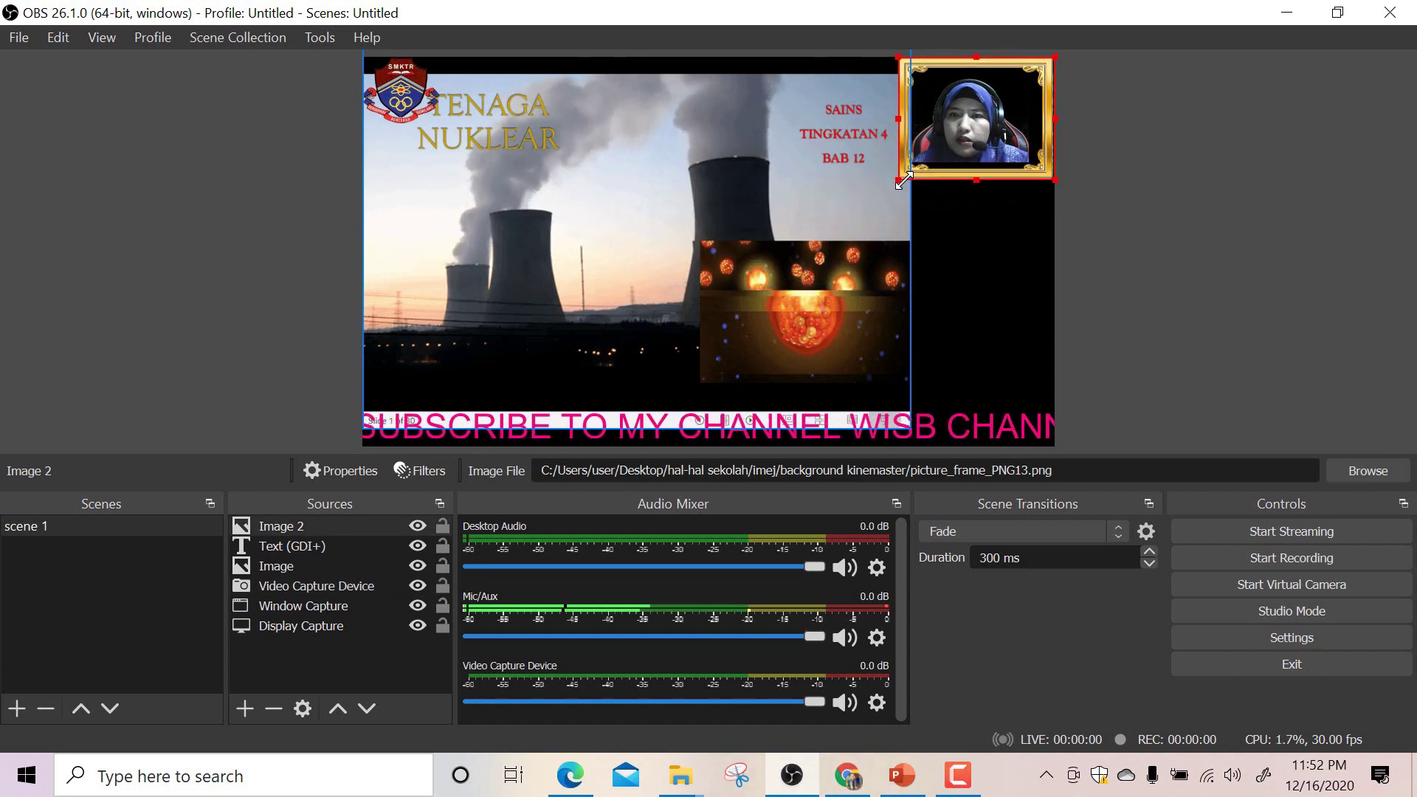
click(1223, 159)
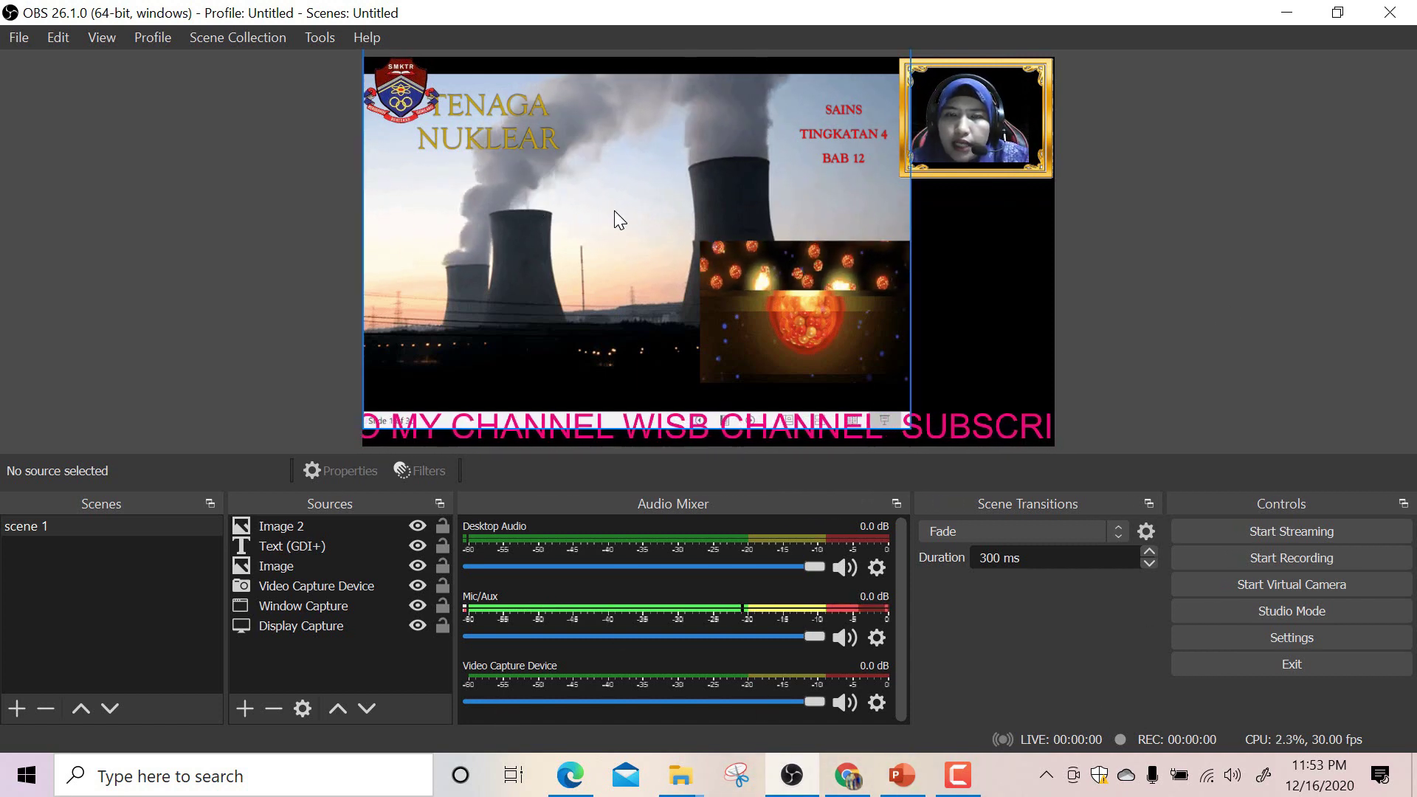
Step: Switch to the PowerPoint slide show, move its window up and to the left, and try slide 2 before returning to slide 1
click(911, 788)
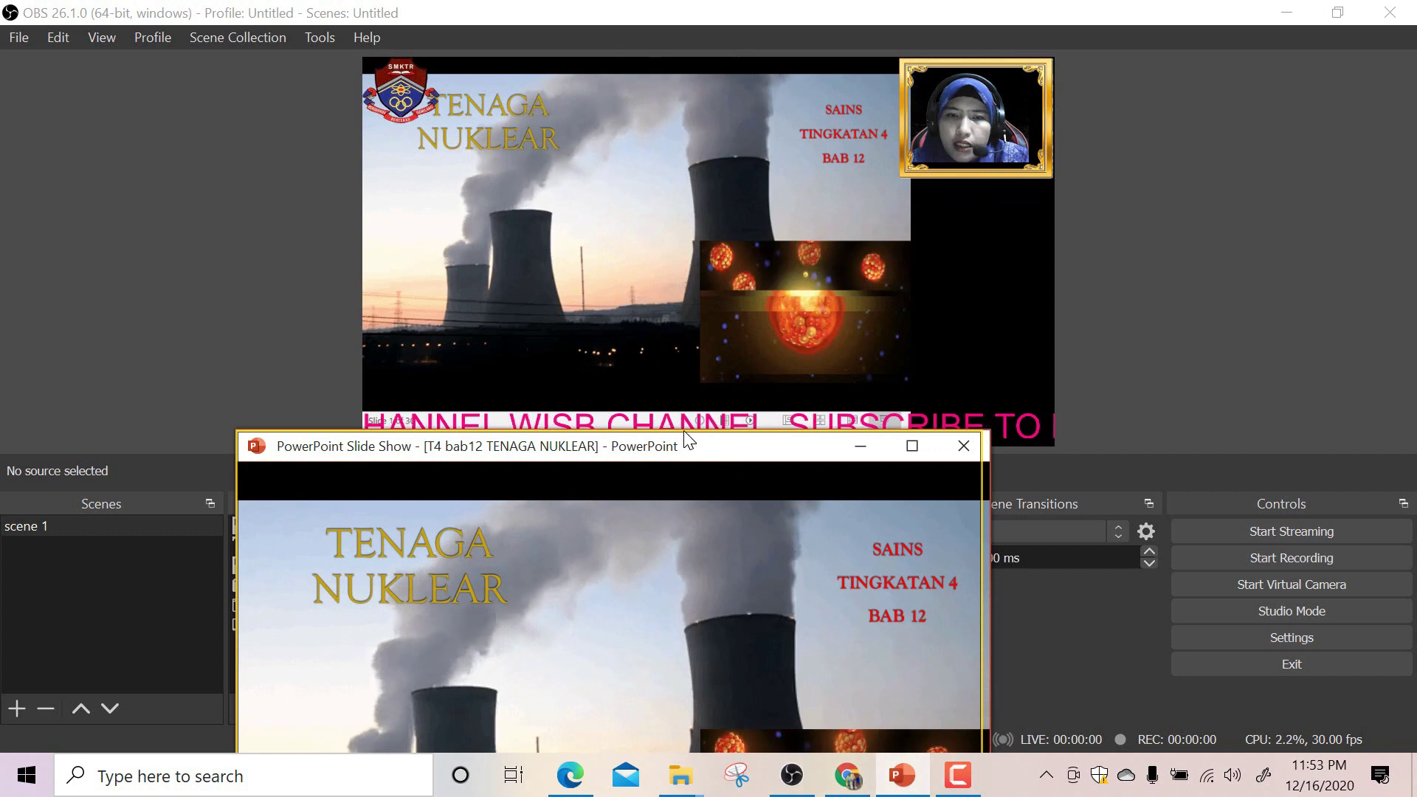
click(753, 484)
drag(784, 449, 571, 155)
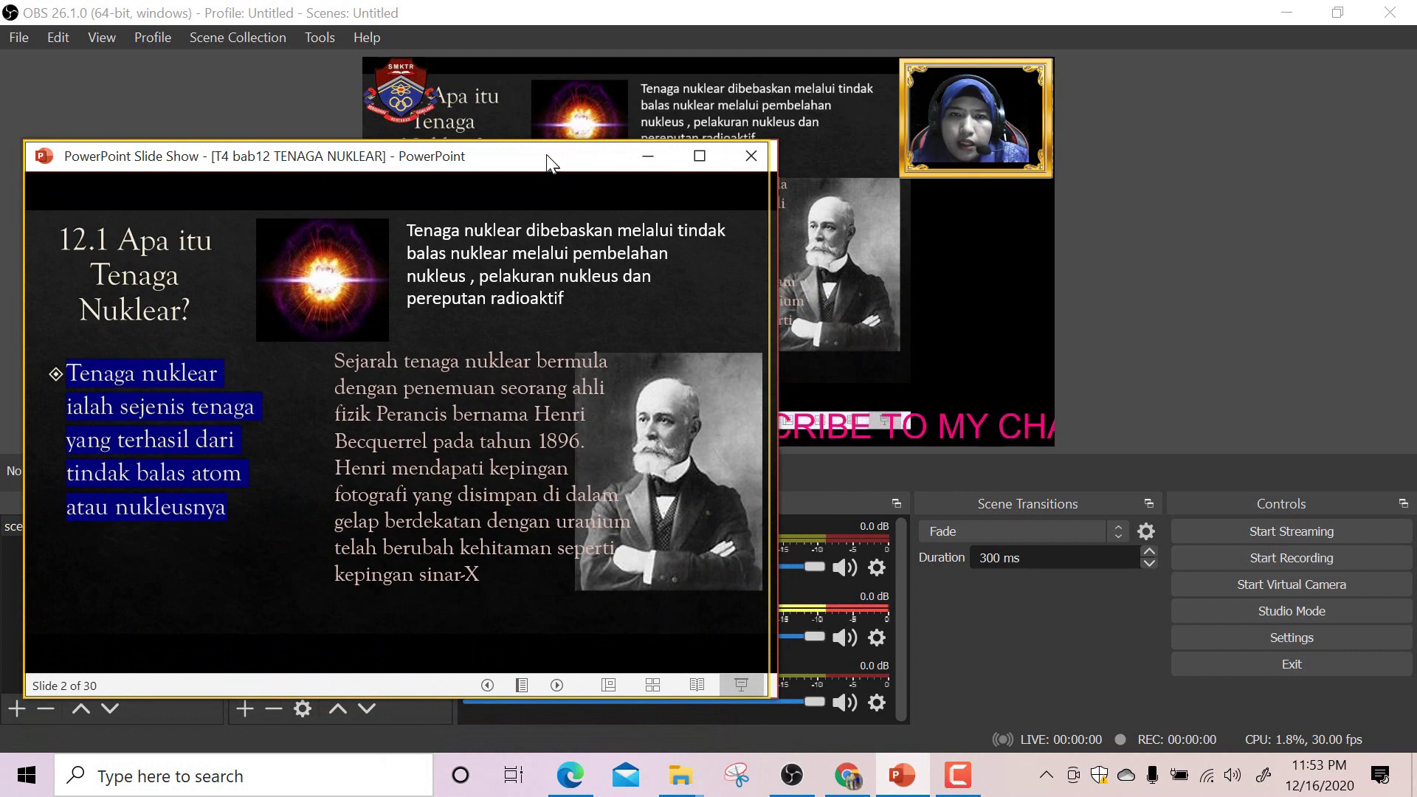
drag(546, 153, 537, 130)
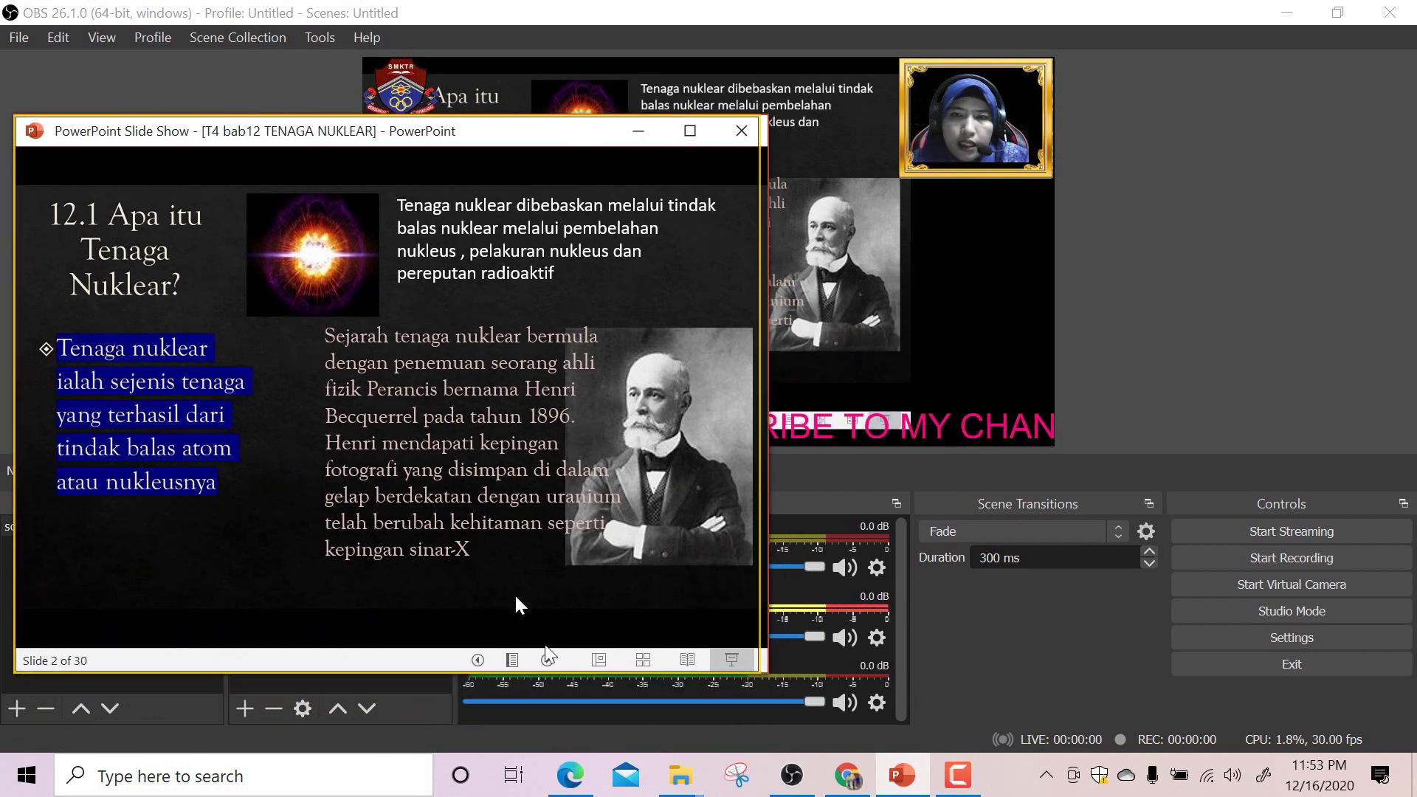
click(478, 660)
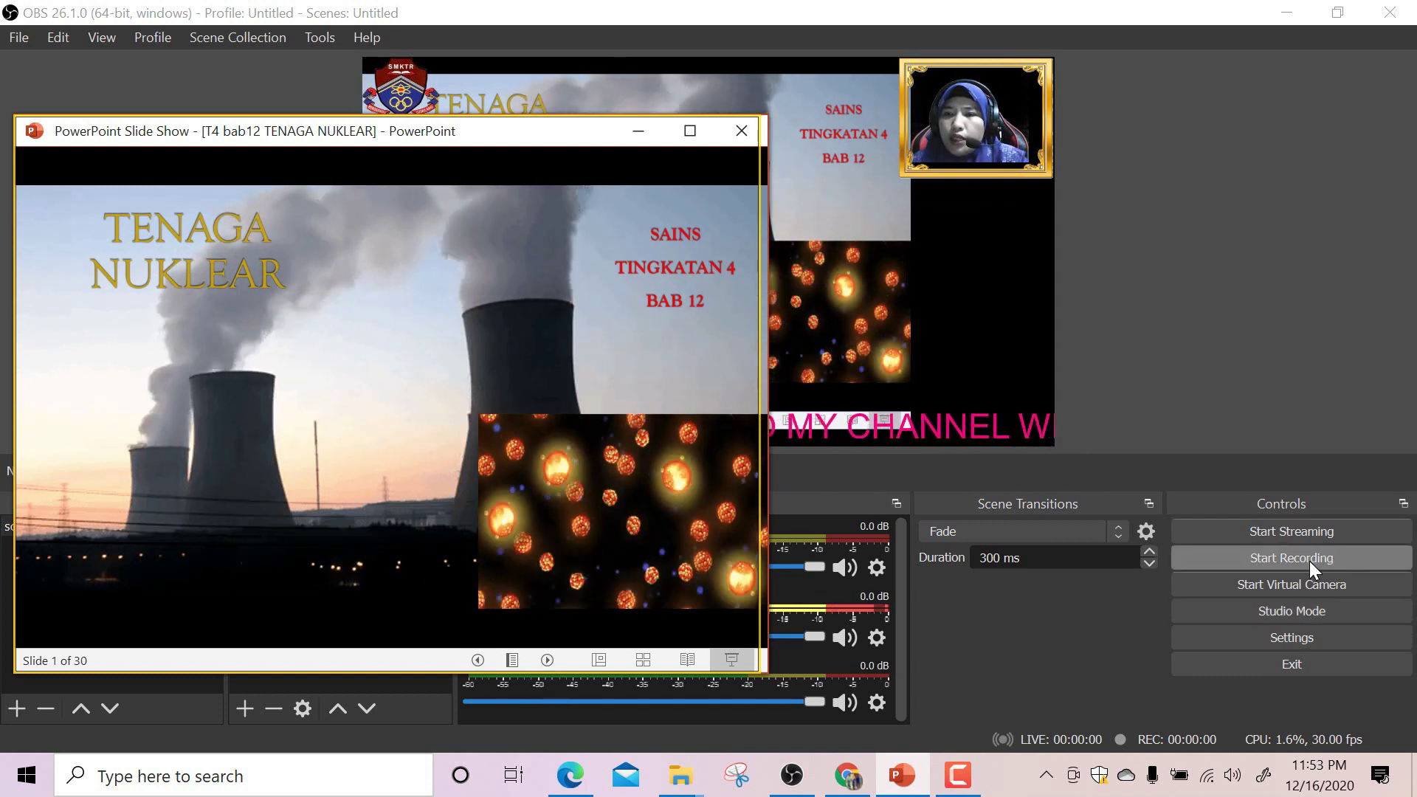
Step: Start recording the scene in OBS Studio
click(1309, 561)
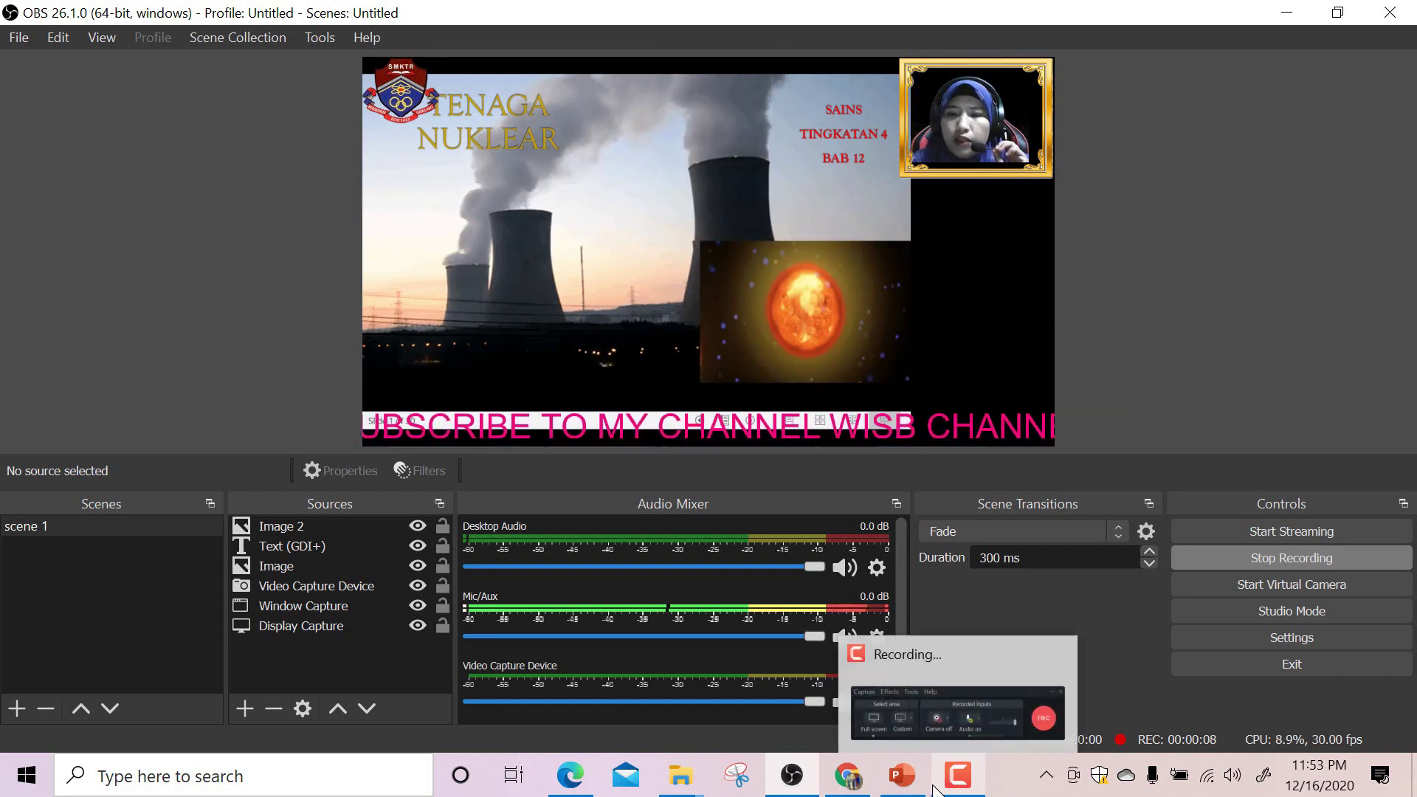
mouse_move(922, 789)
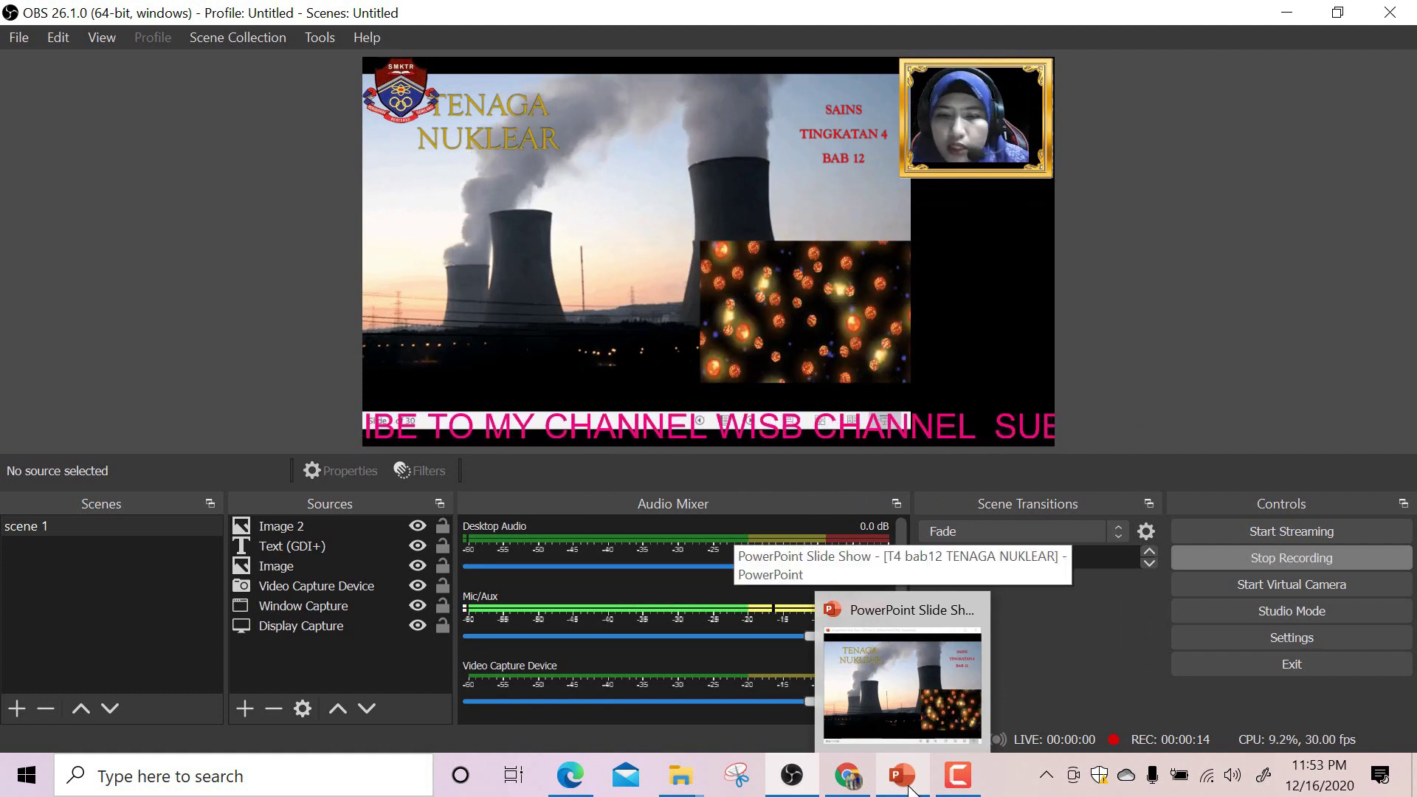
Step: Switch to the PowerPoint slide show and present from slide 1 through to slide 4 during the recording
click(923, 788)
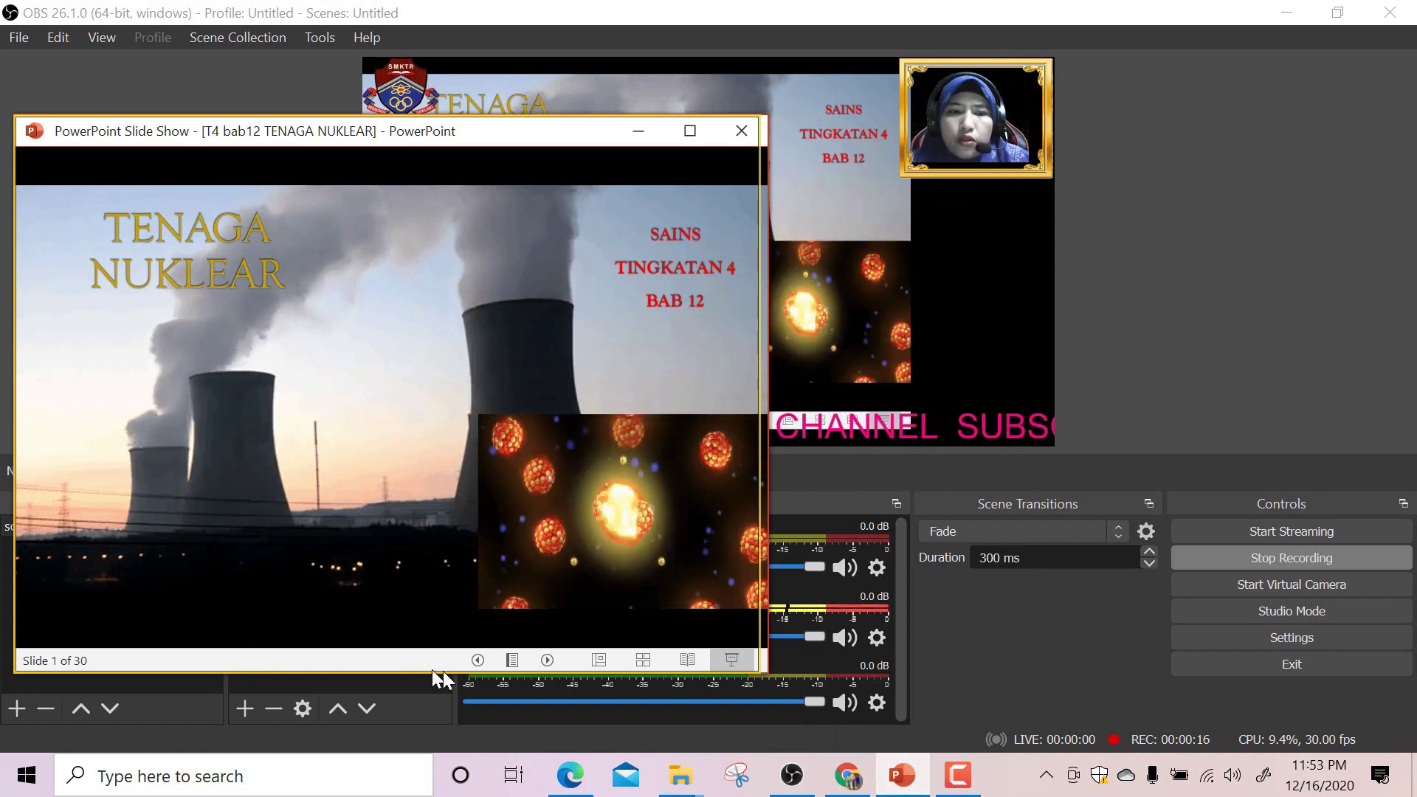
click(547, 661)
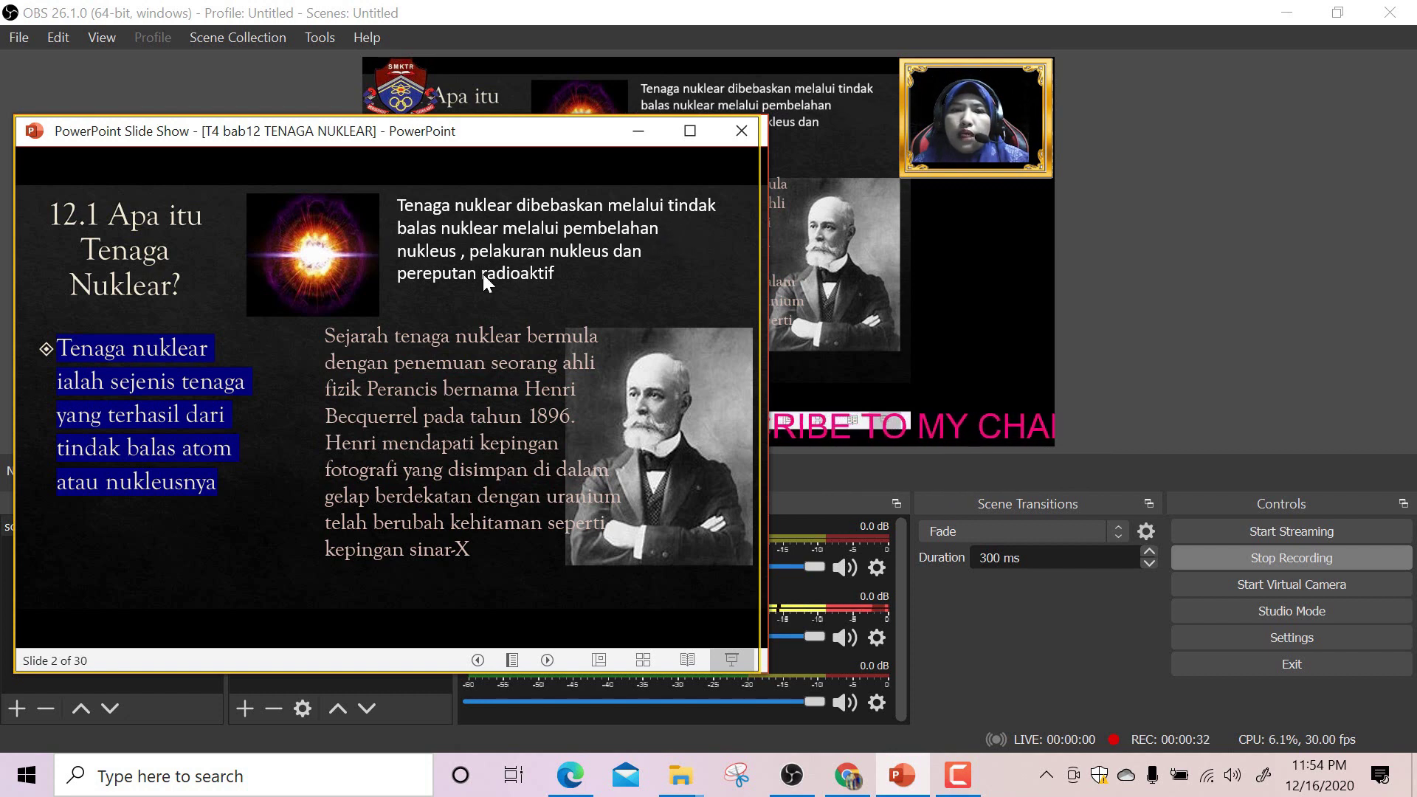
click(548, 661)
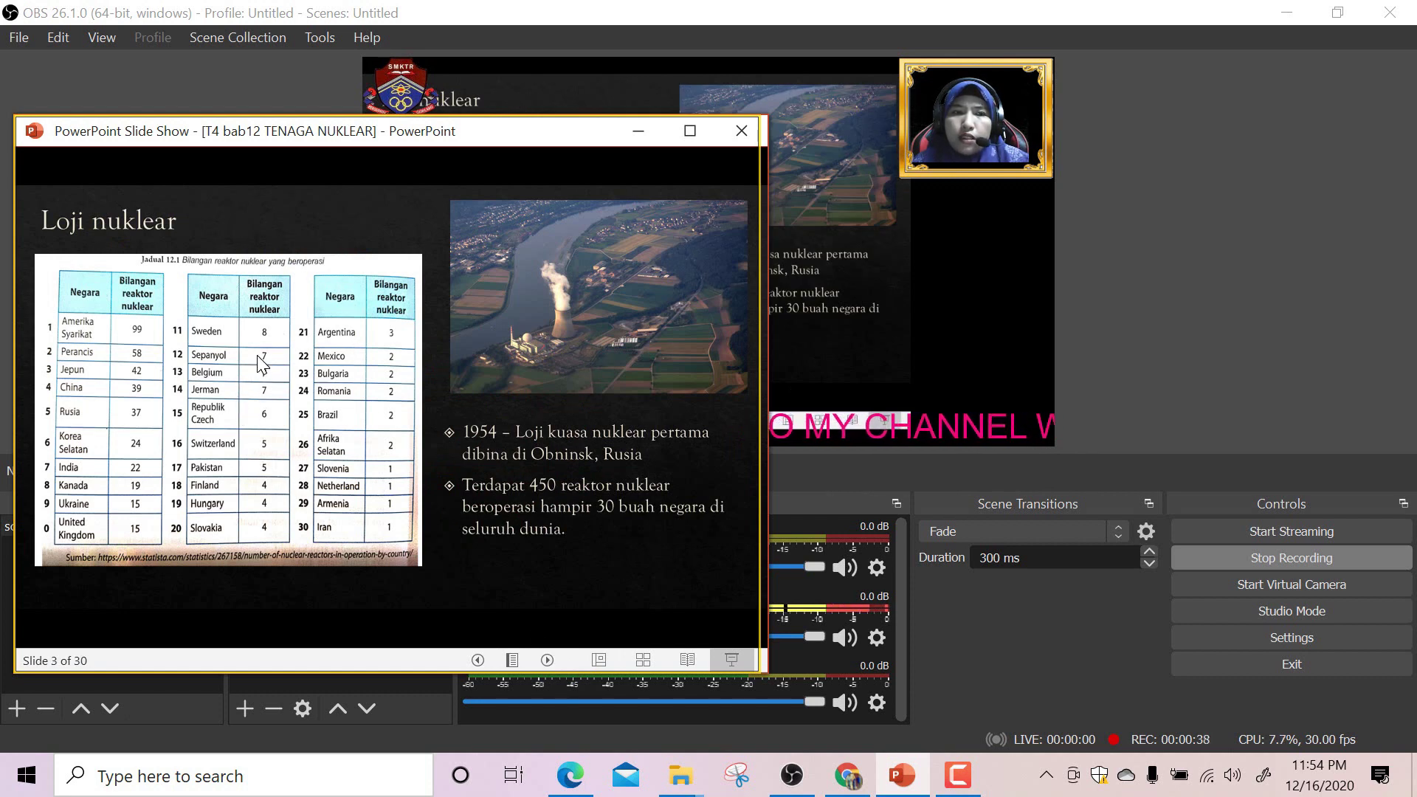
click(547, 661)
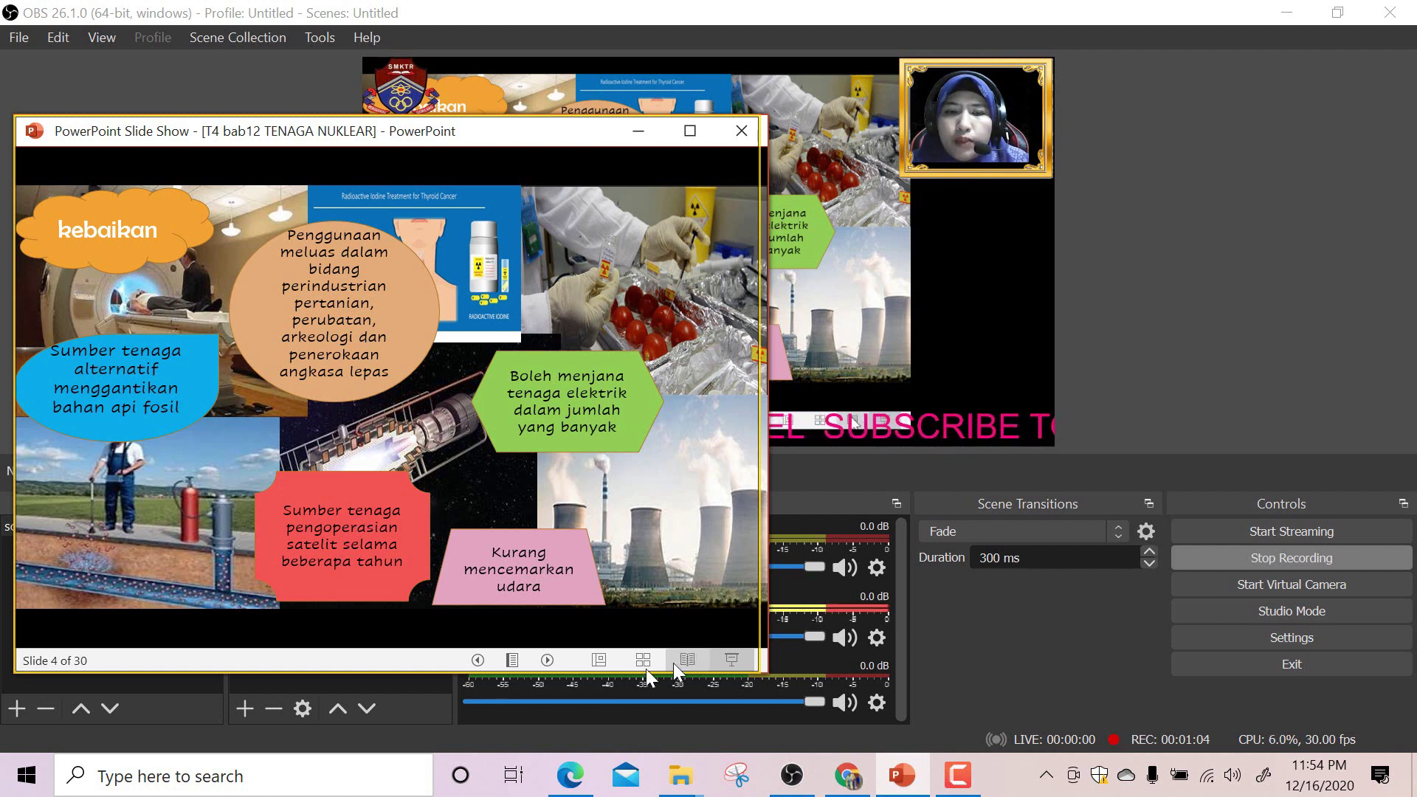
Step: Play slide 4's exit animations to clear the text shapes about the benefits of nuclear energy
click(551, 661)
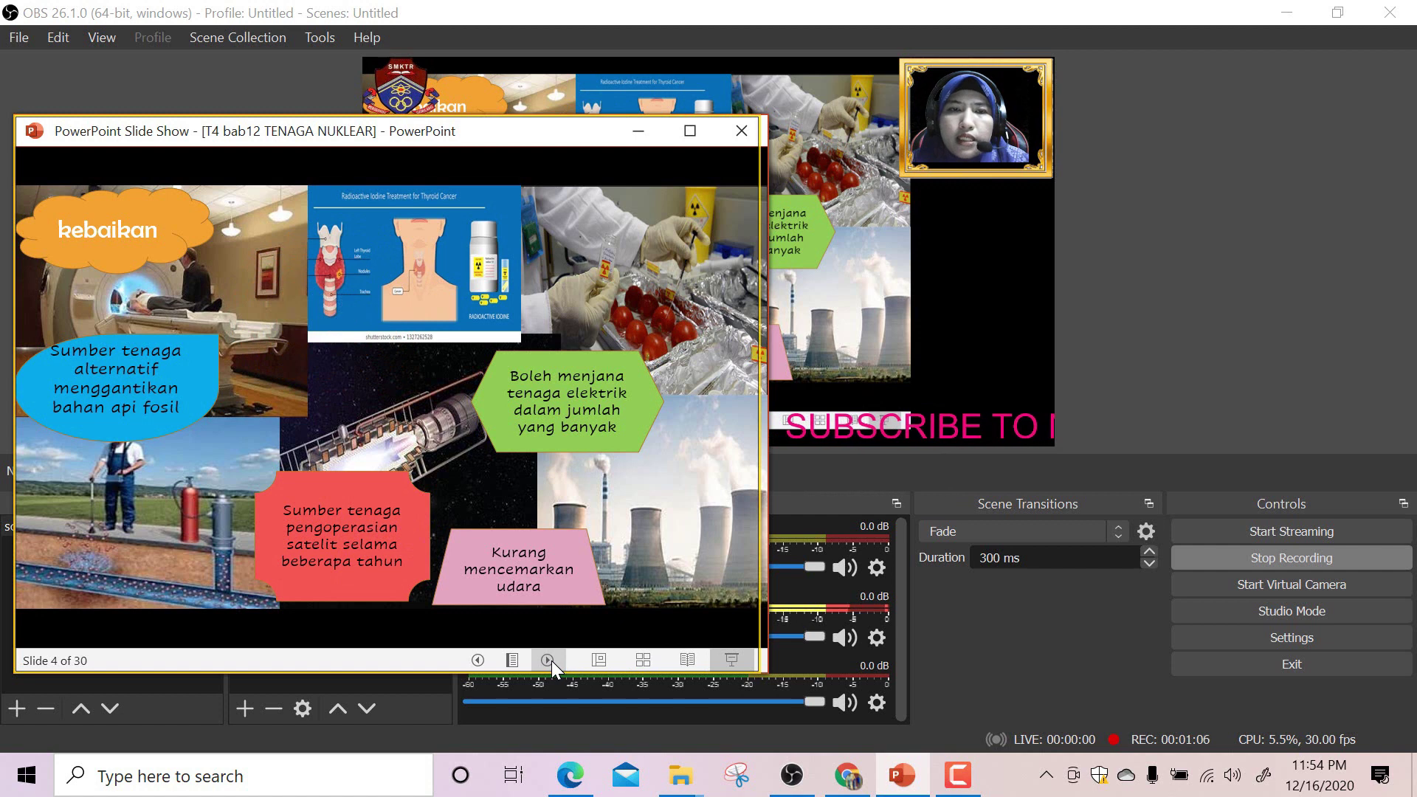
click(551, 661)
click(551, 662)
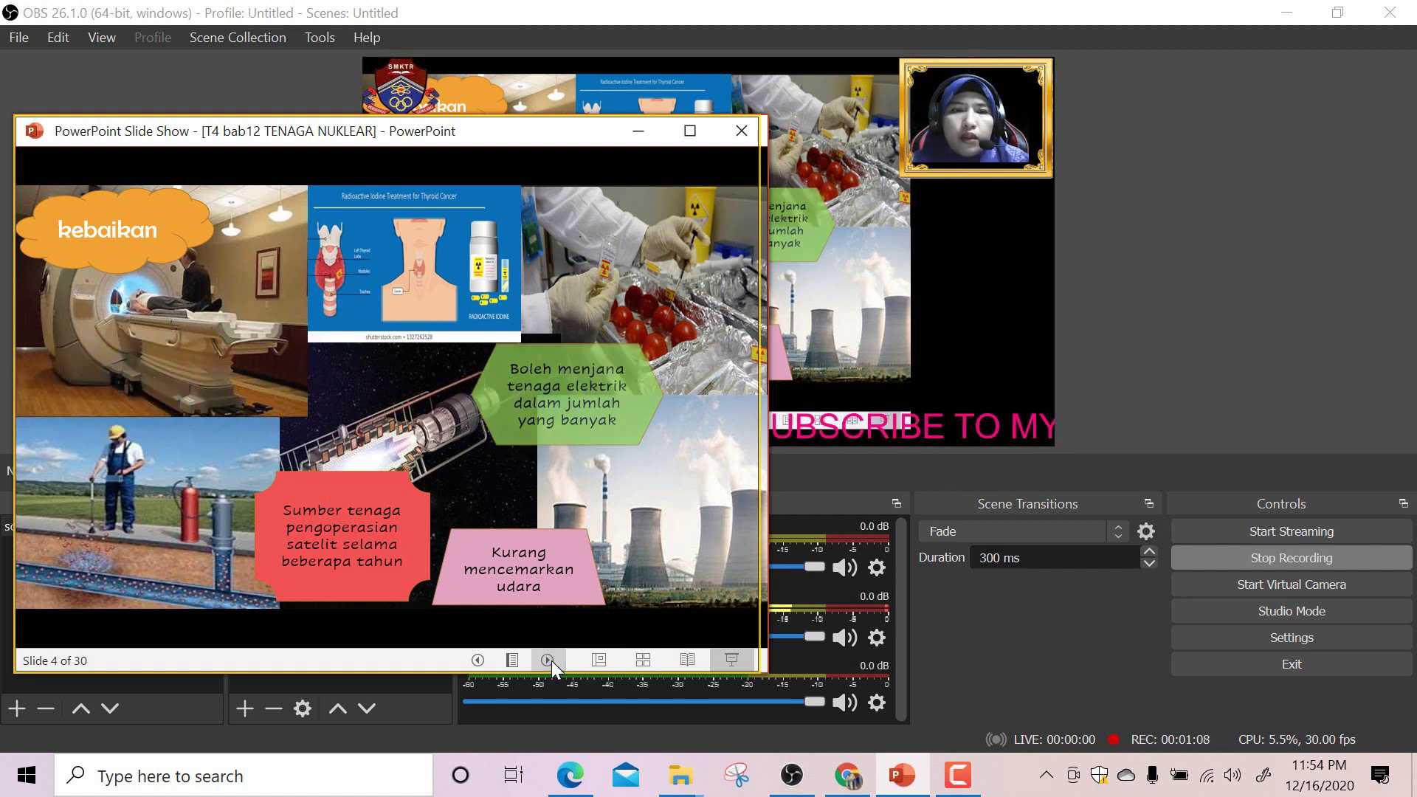
click(552, 661)
click(551, 661)
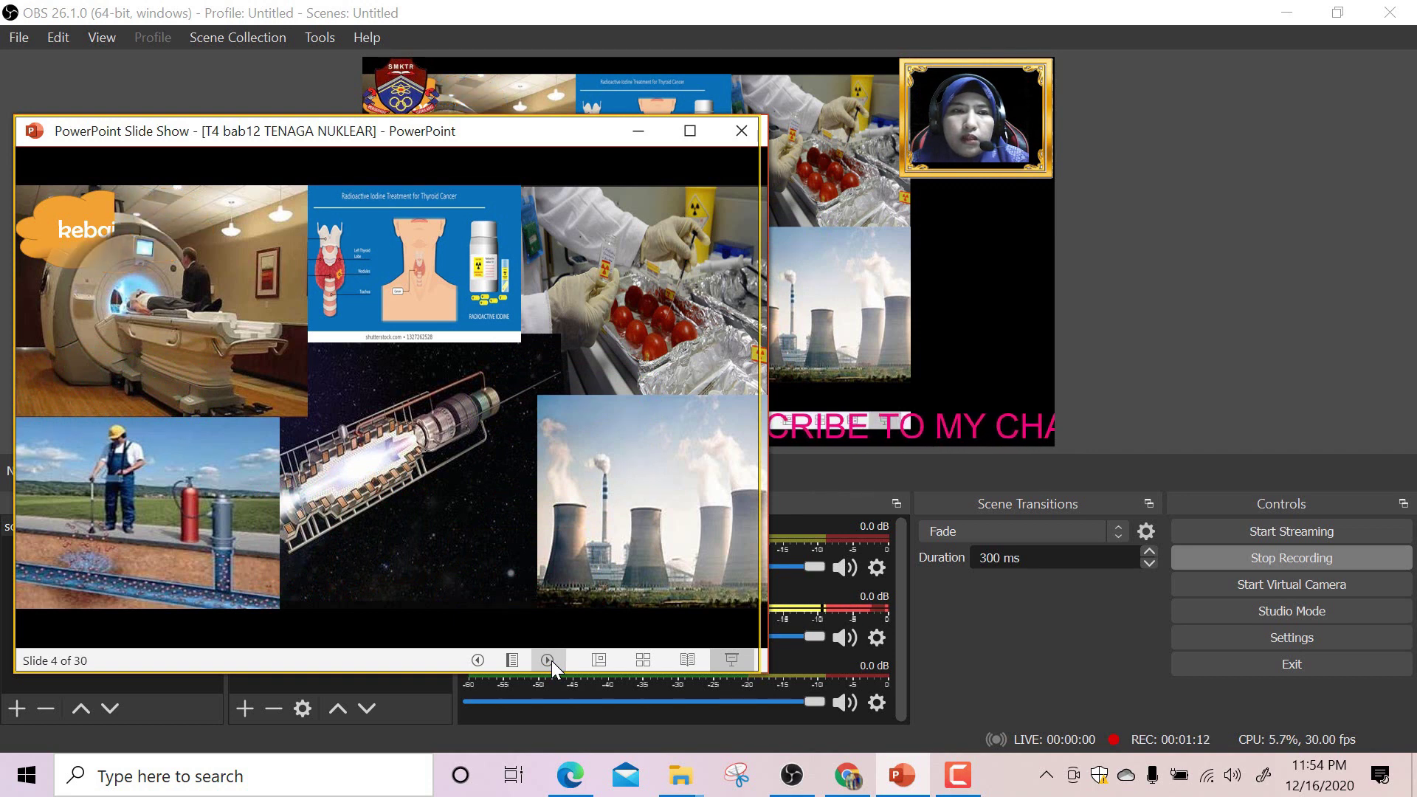
Step: Continue the slide show through slide 5 and its animations up to slide 8, "Pelakuran nukleus"
click(551, 661)
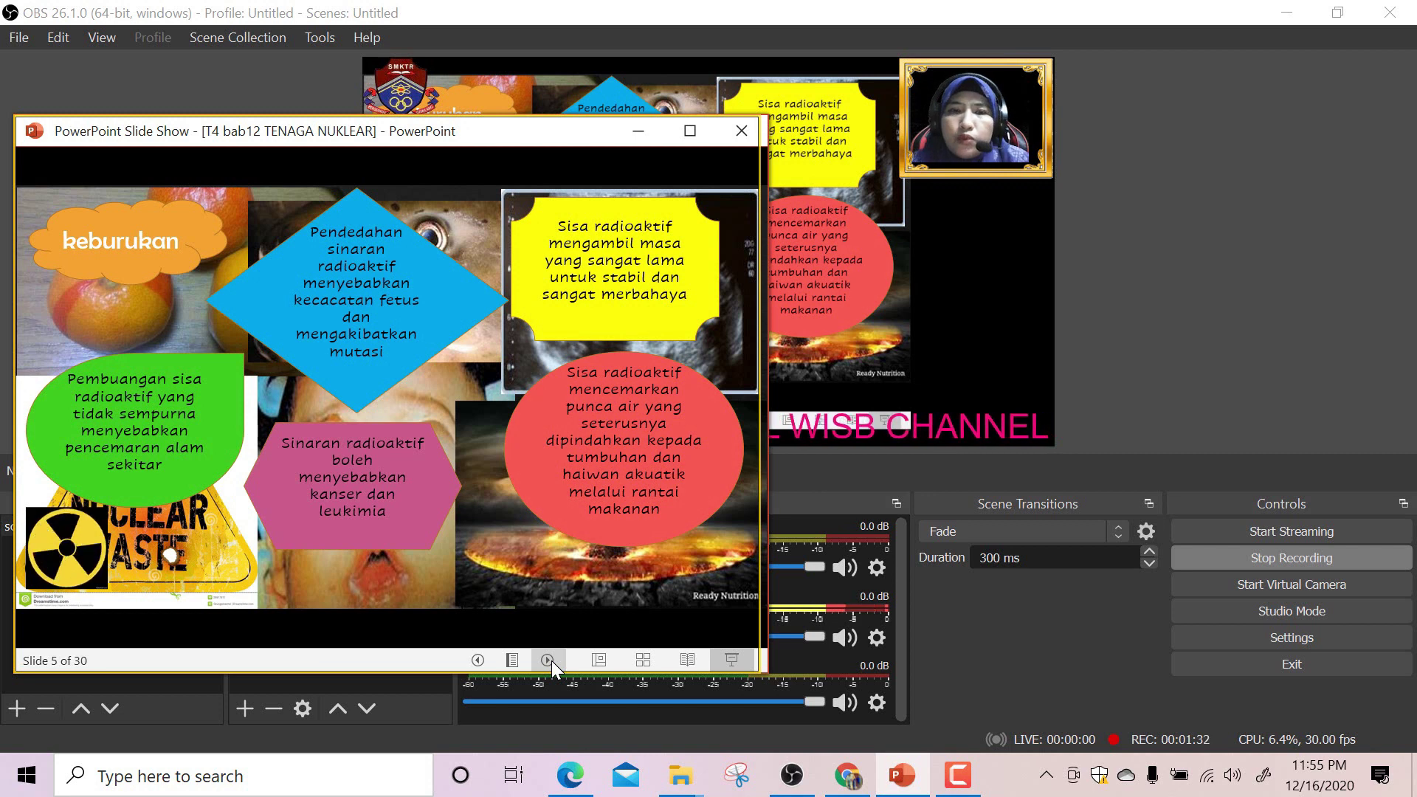
click(551, 660)
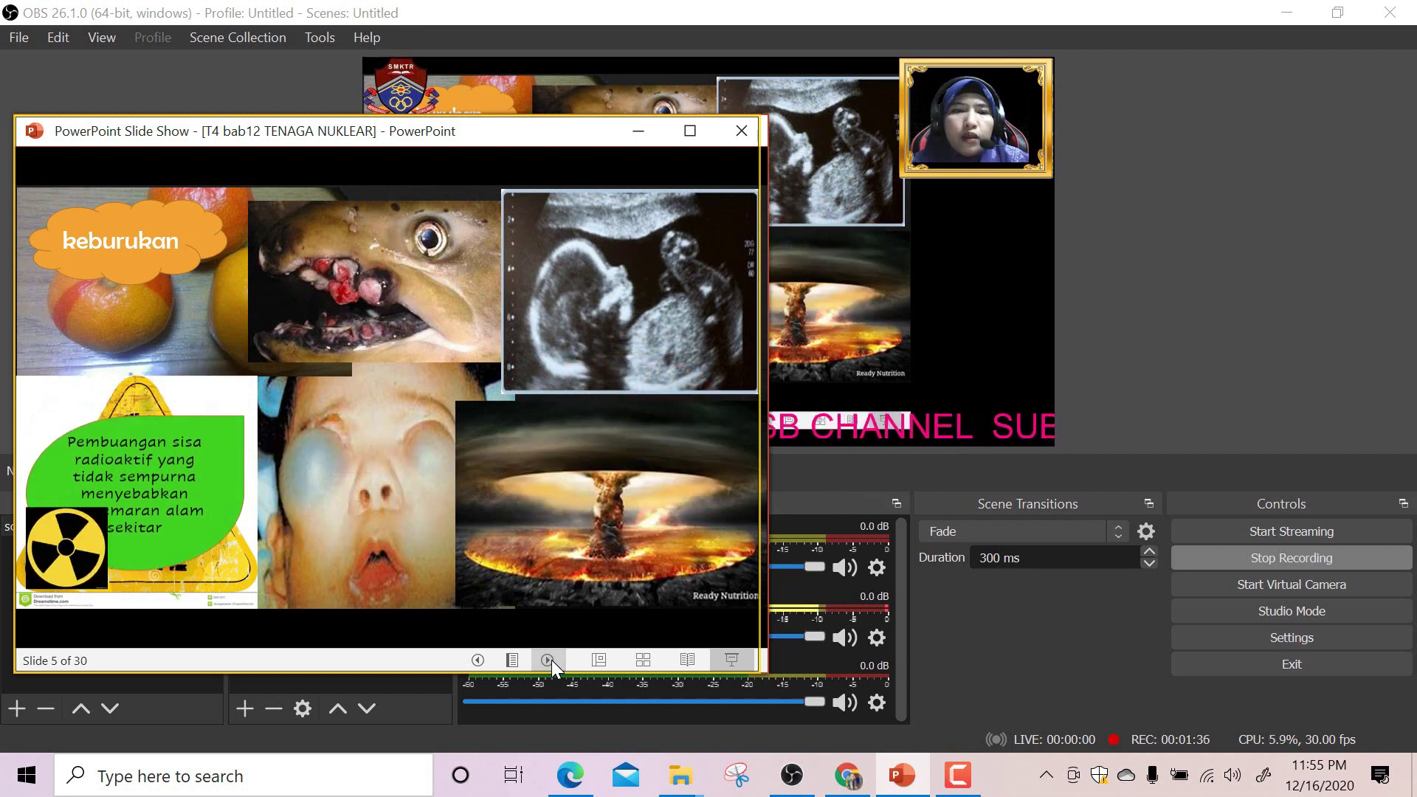
click(551, 660)
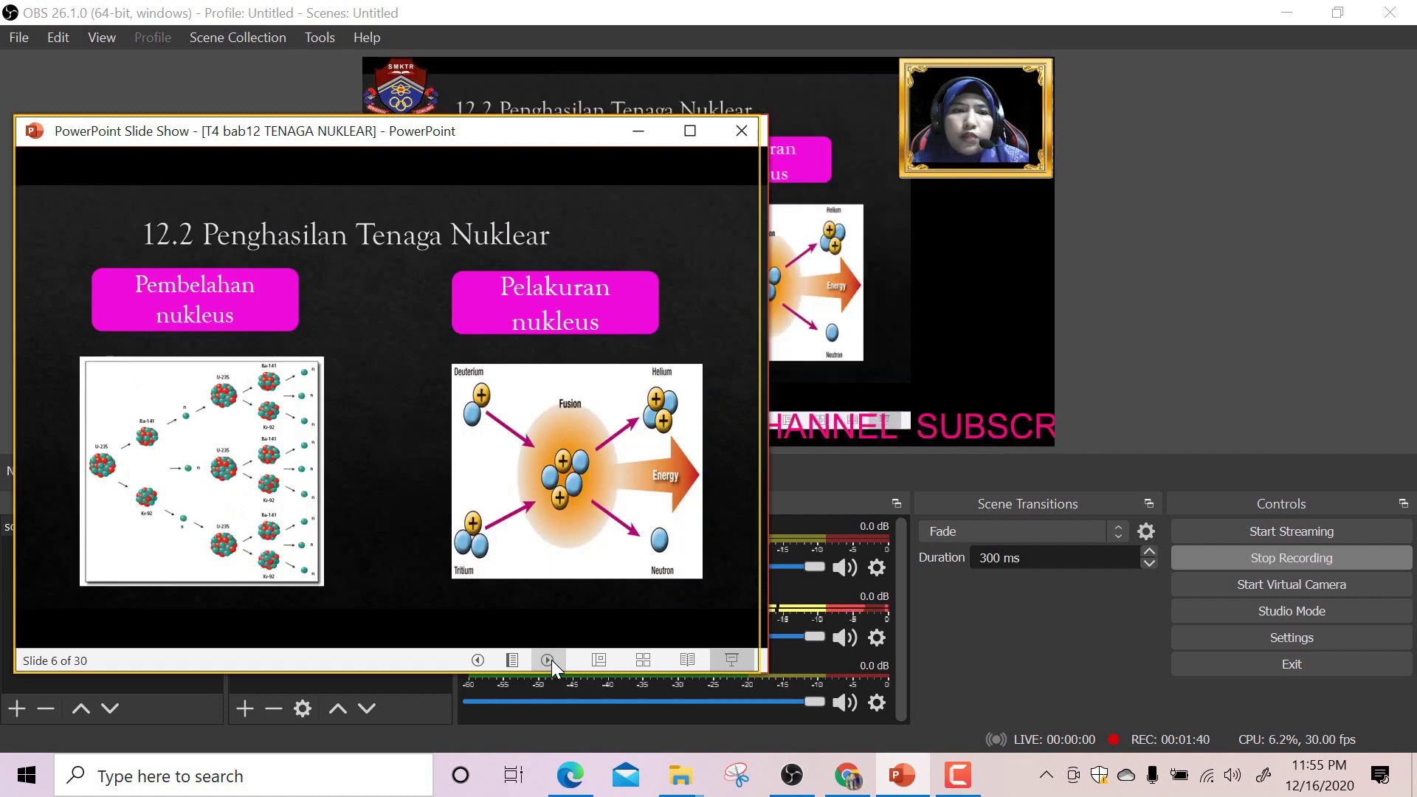
click(552, 660)
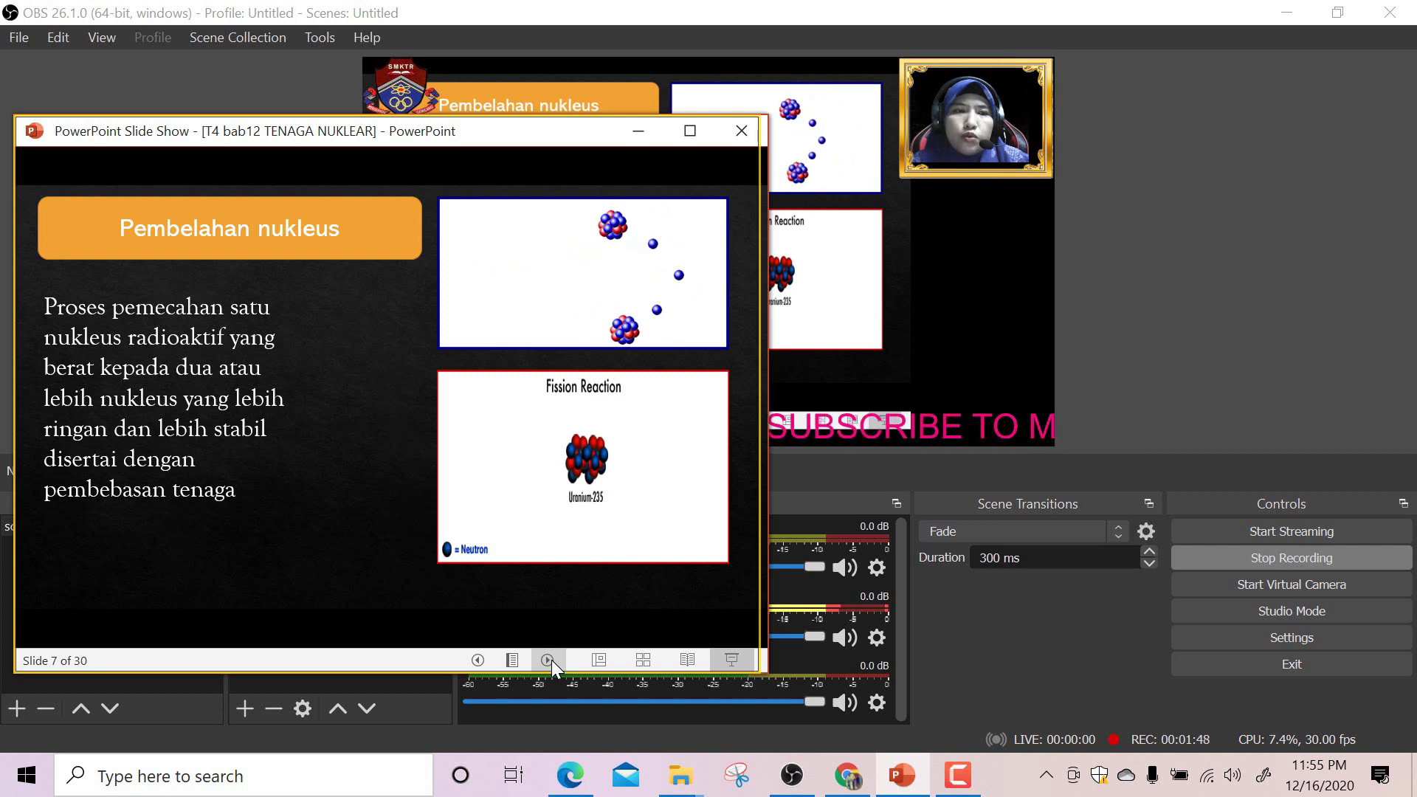
click(551, 659)
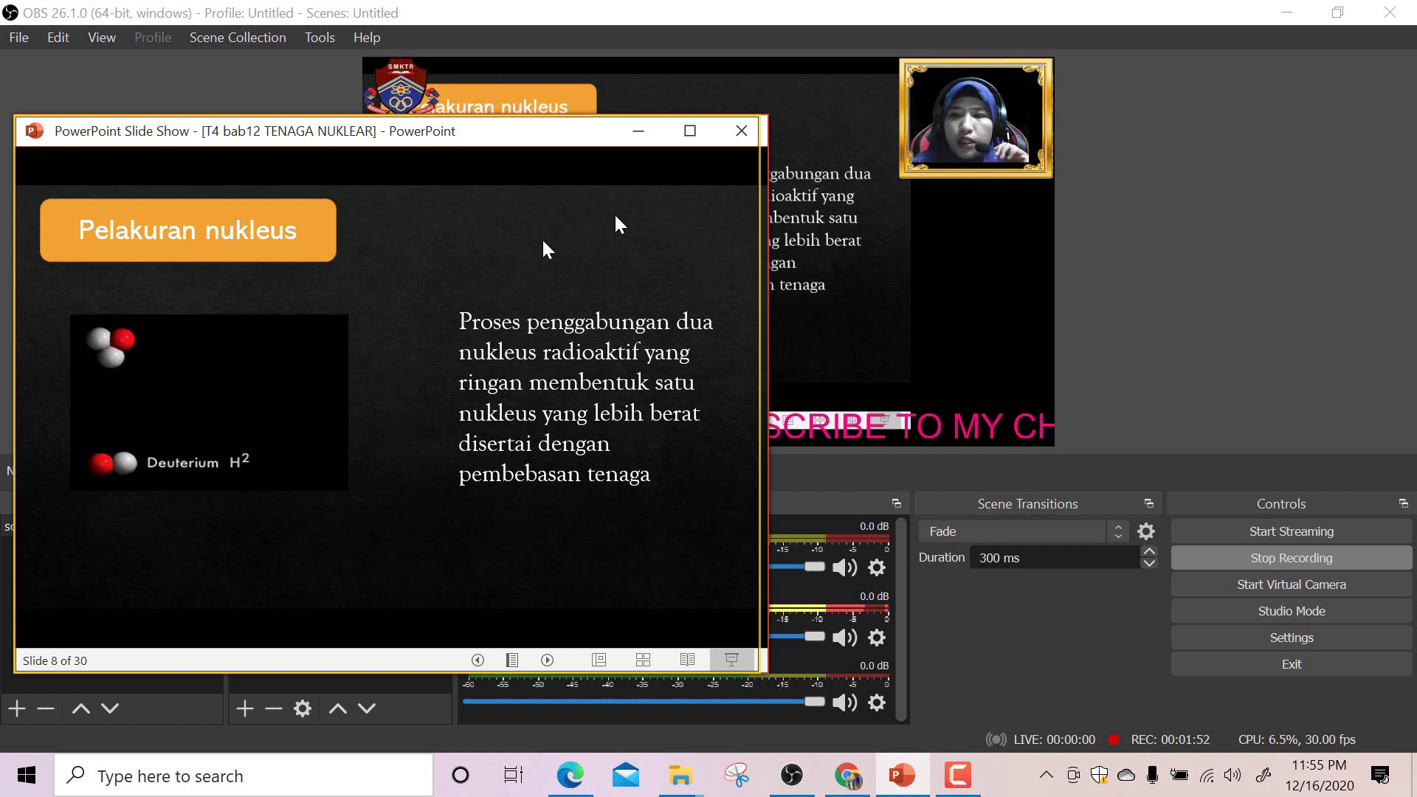
Step: Return to OBS Studio and stop the recording
click(1315, 562)
click(1315, 562)
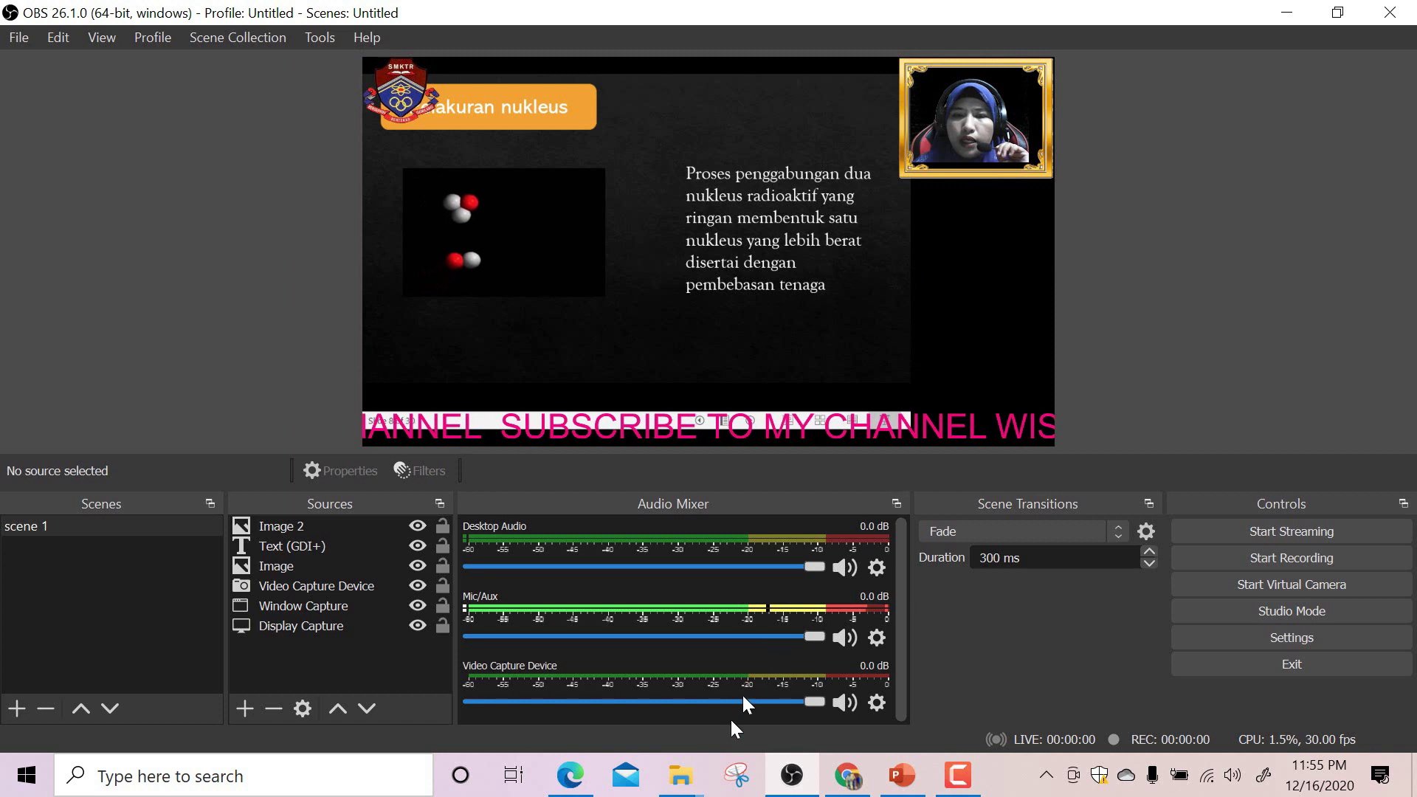
click(682, 781)
click(655, 697)
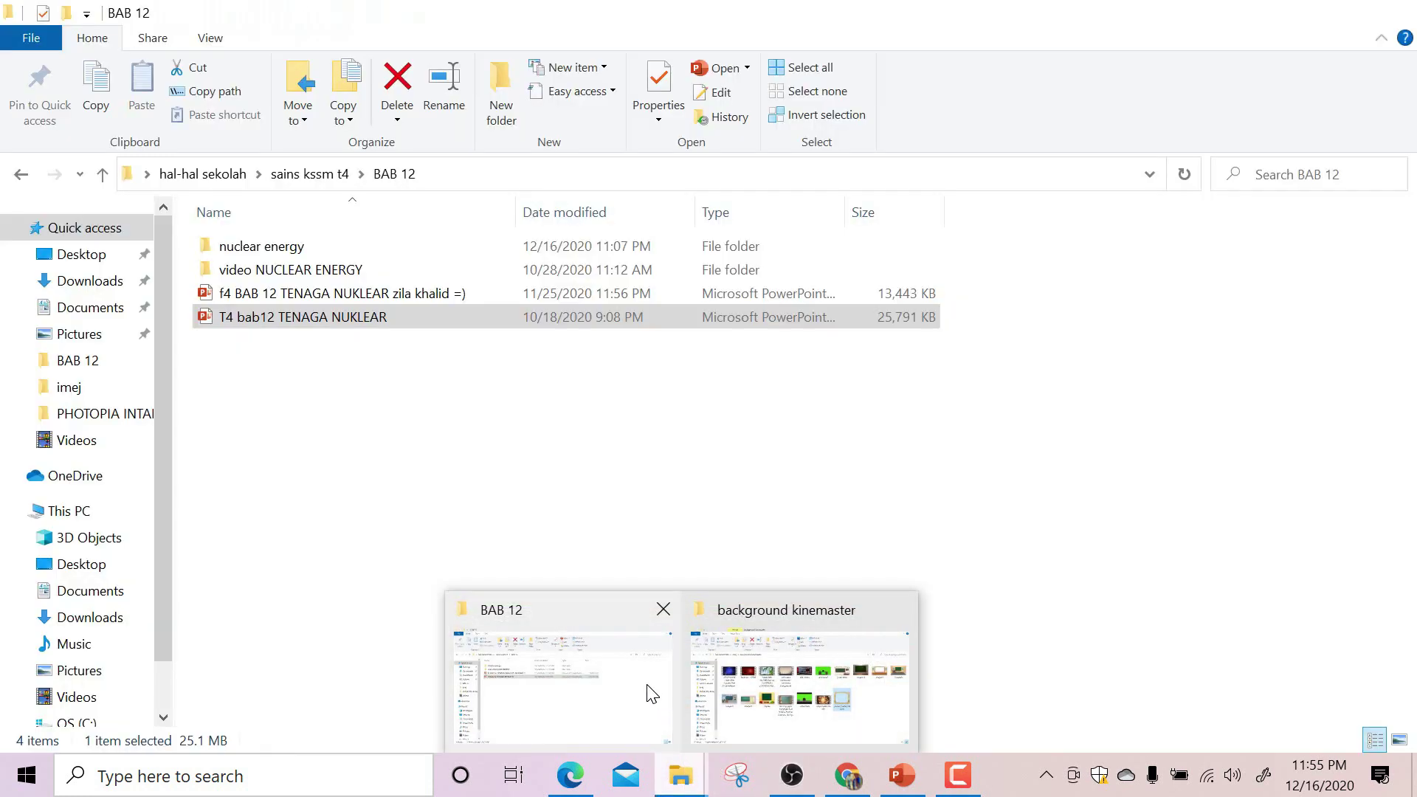
click(77, 440)
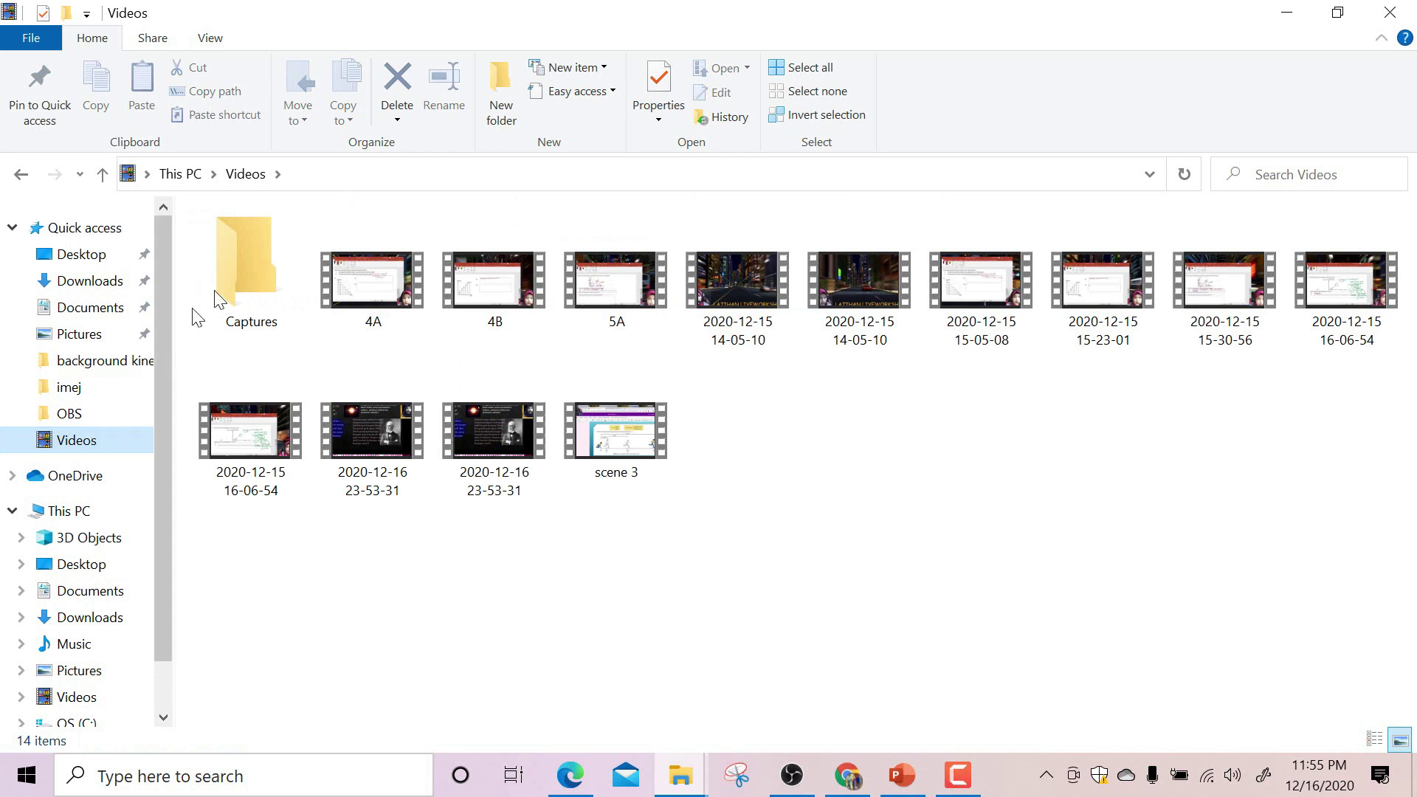
click(496, 465)
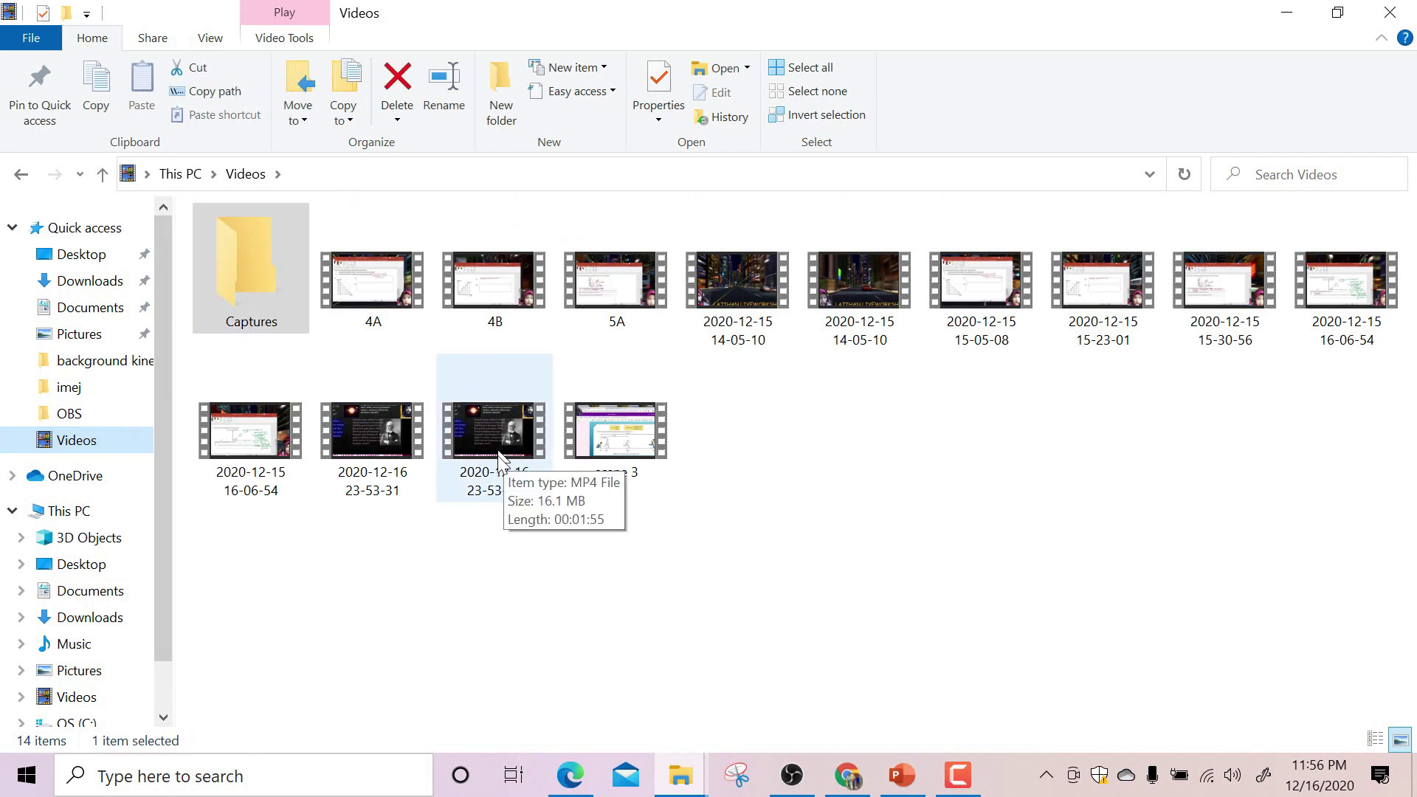
double_click(499, 451)
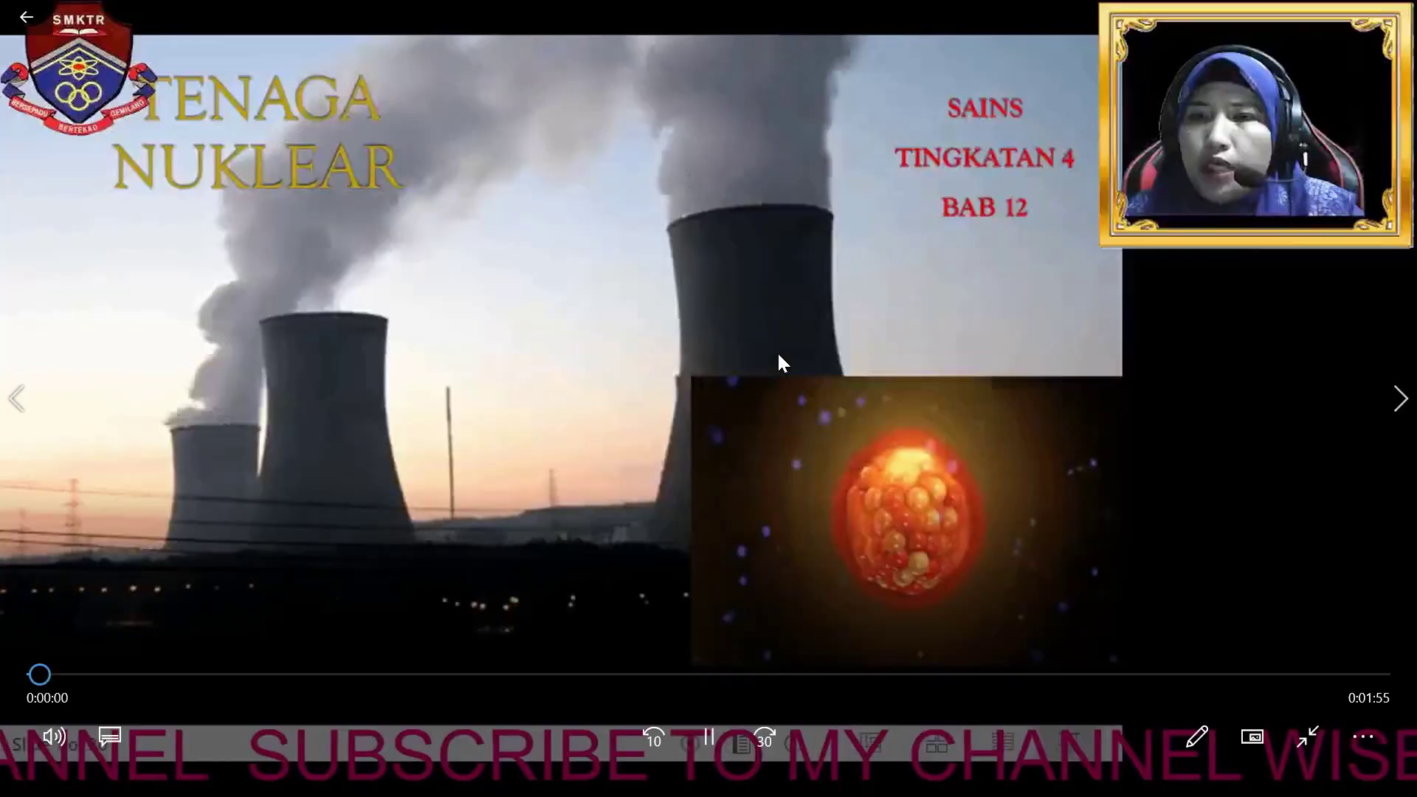